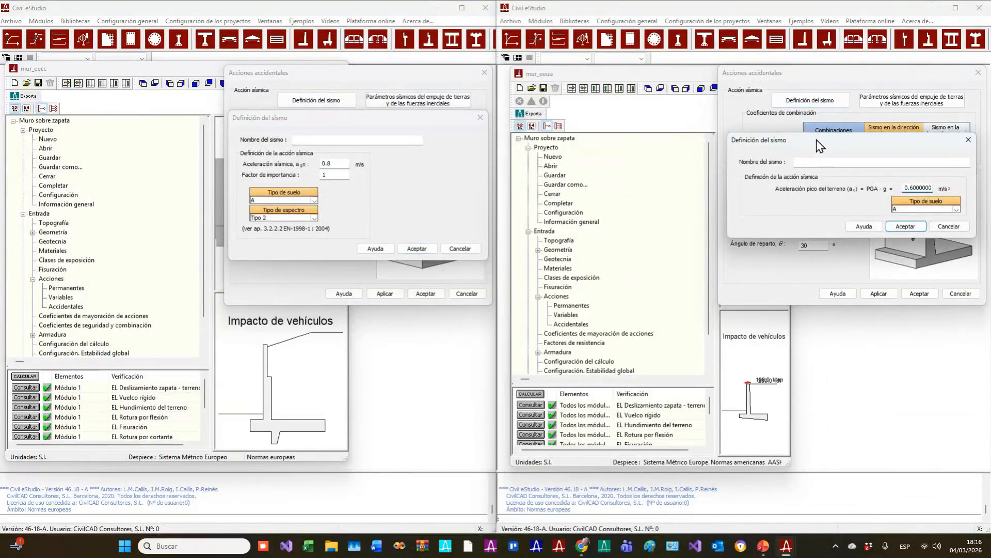
- Close the seismic definition and accidental actions dialogs in both wall projects, mur_eecc and mur_eeuu
left_click_drag(820, 146, 736, 138)
left_click(337, 152)
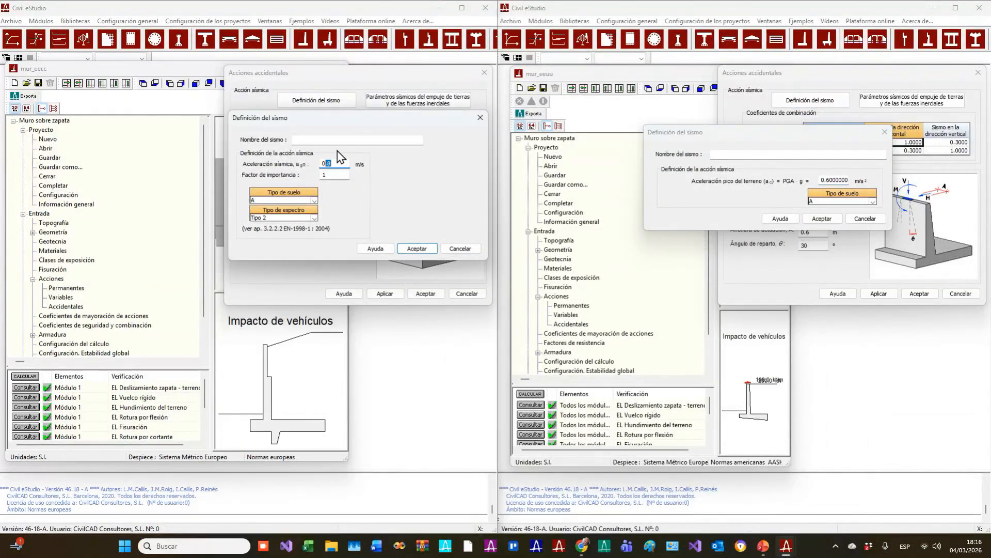
left_click(820, 141)
key("Escape")
left_click(434, 189)
key("Escape")
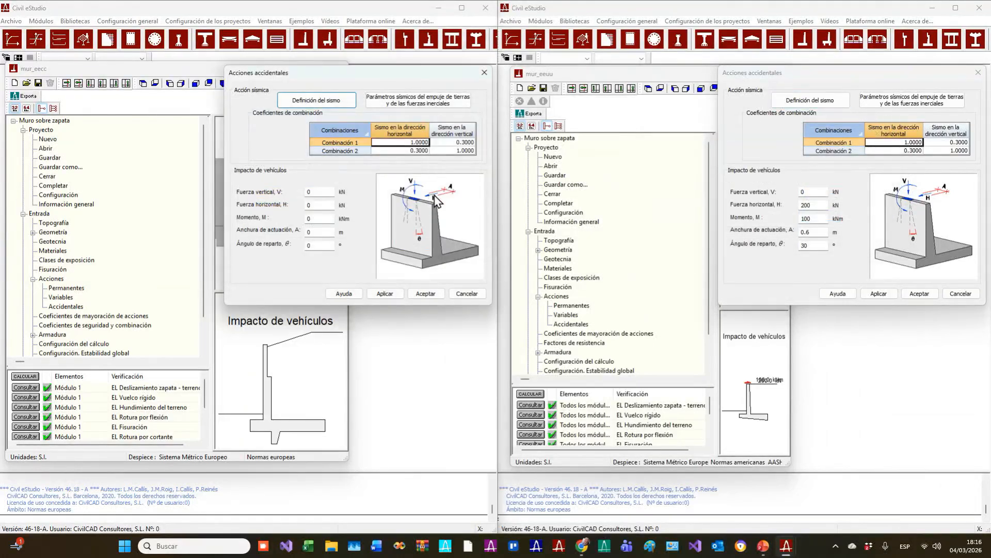
key("Escape")
left_click(857, 186)
key("Escape")
- Collapse the Proyecto branch in the project trees of mur_eeuu and mur_eecc
left_click(552, 165)
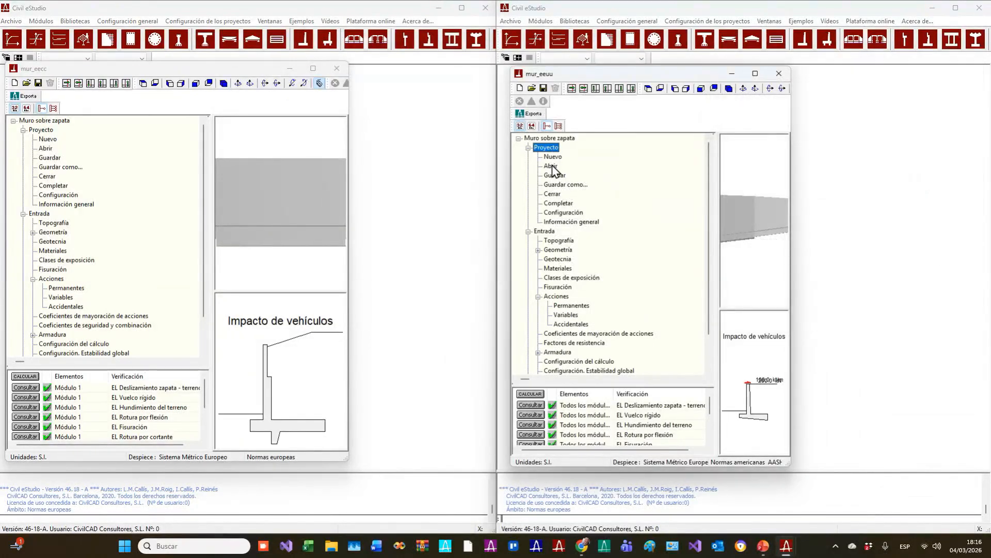
double_click(547, 148)
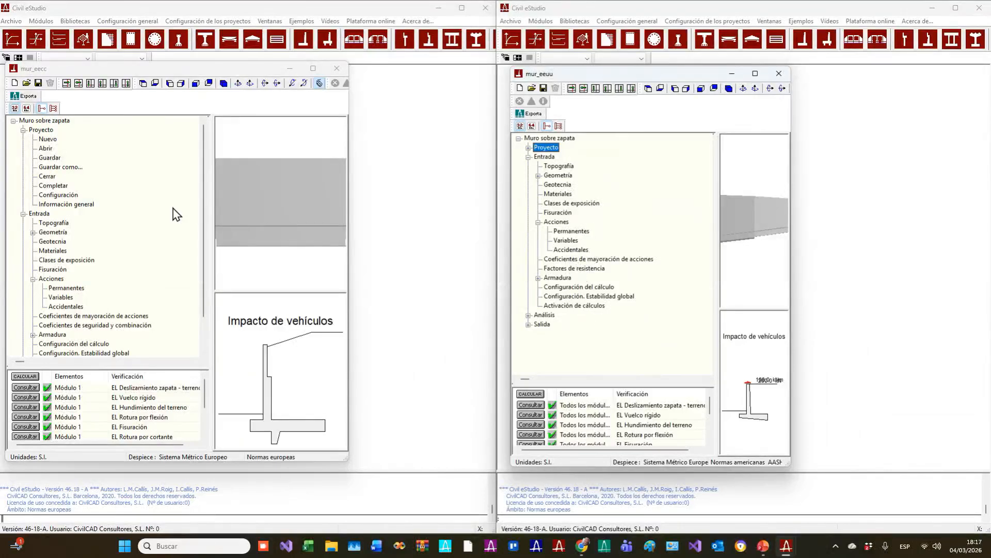
left_click(42, 133)
double_click(42, 131)
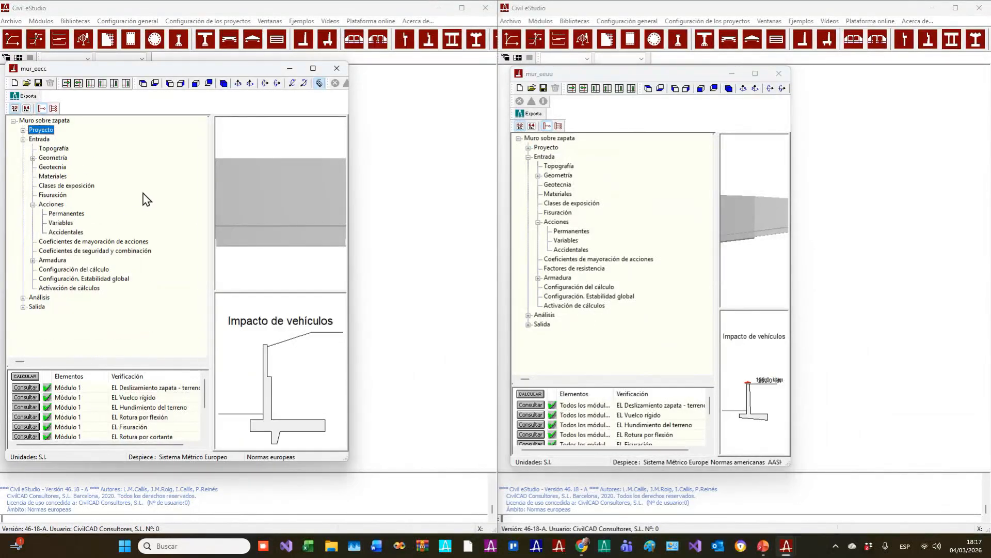
- Open the accidental actions of both wall projects and place the mur_eeuu dialog beside the mur_eecc one
double_click(64, 232)
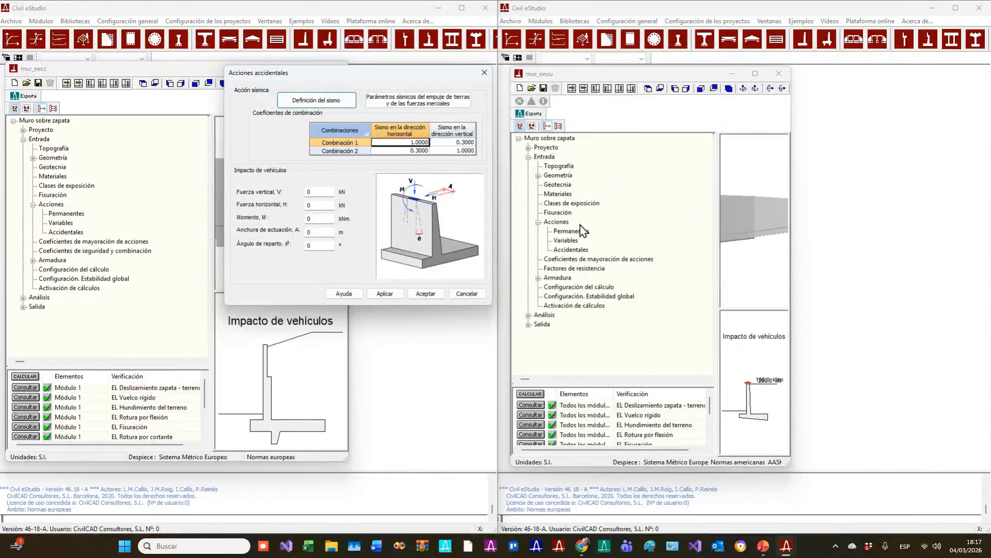
double_click(572, 250)
left_click_drag(824, 74, 619, 72)
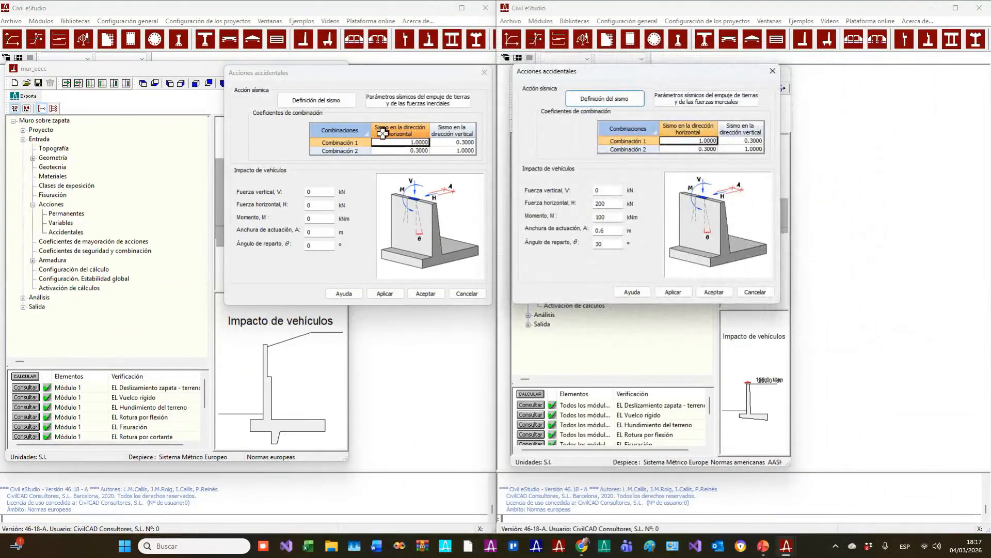
- Compare the horizontal and vertical seismic combination coefficients of both walls, then close the accidental actions dialogs
left_click_drag(400, 142, 448, 152)
left_click_drag(697, 140, 743, 150)
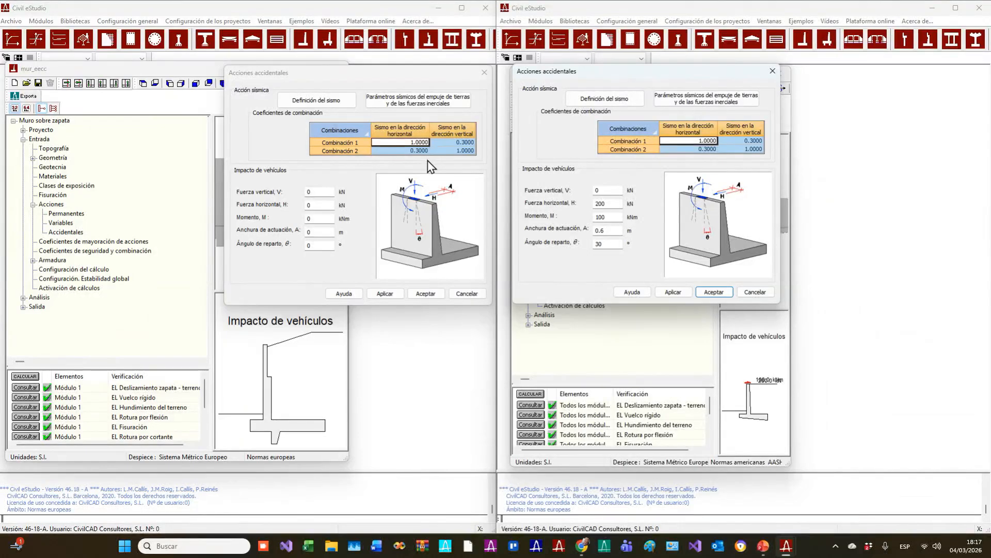
left_click(453, 130)
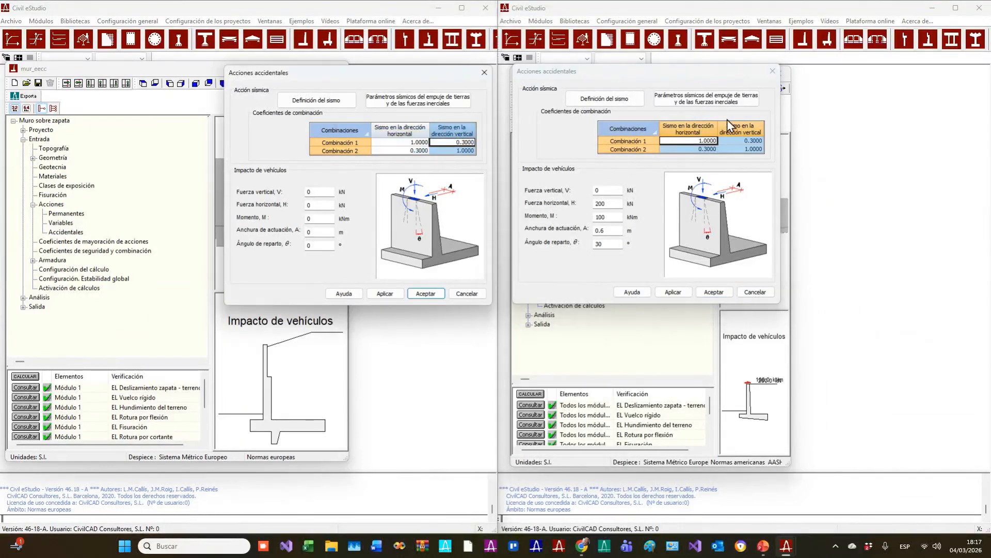
left_click(742, 126)
left_click(682, 128)
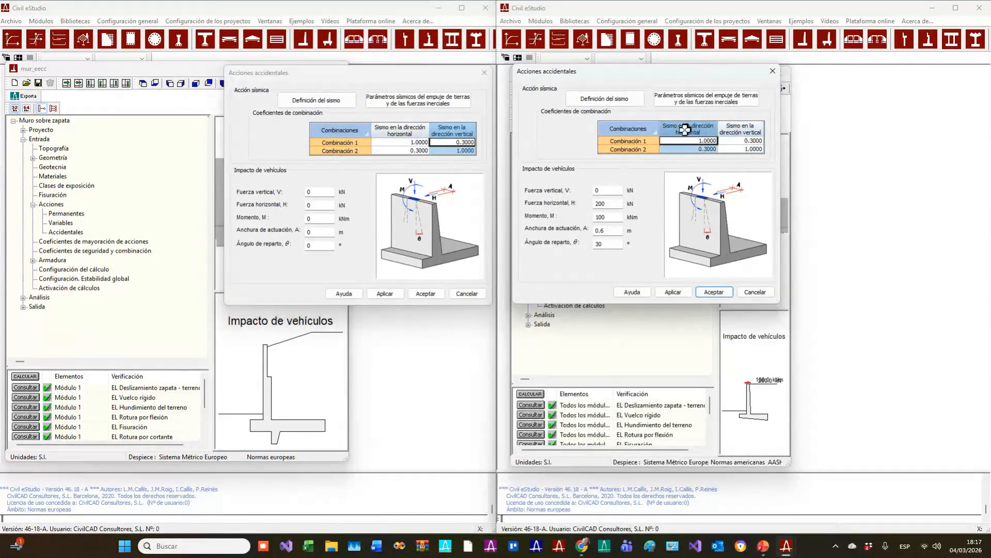
left_click(705, 148)
left_click_drag(699, 140, 740, 148)
left_click_drag(403, 142, 445, 150)
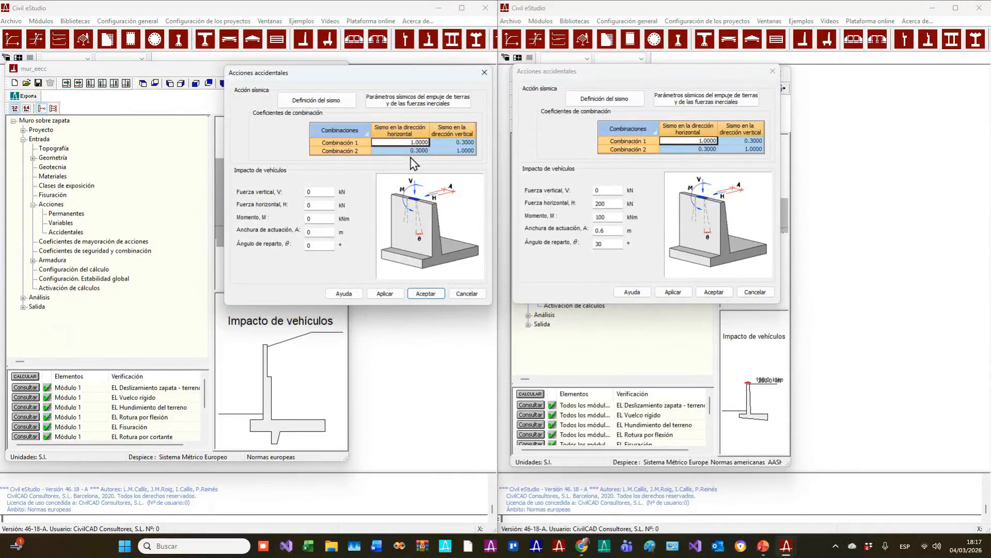
left_click(450, 143)
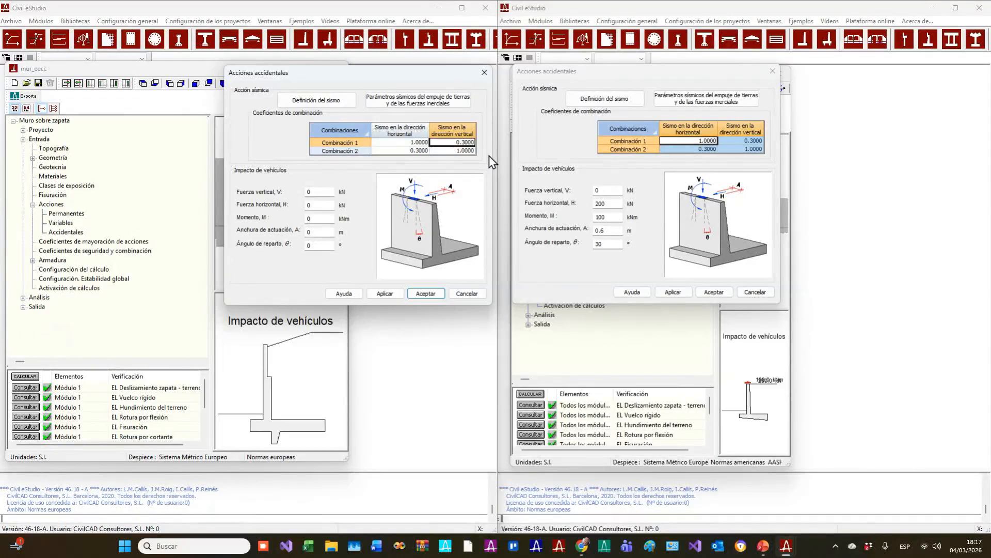
left_click(728, 150)
key("Escape")
left_click(392, 174)
key("Escape")
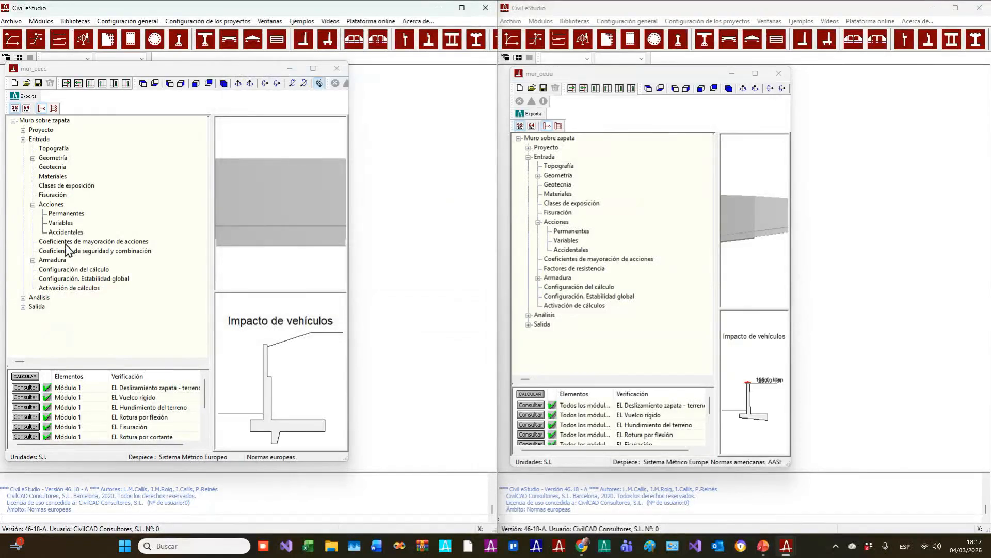
- Collapse the Entrada branch, expand Análisis and open the Esfuerzos 2D graph settings in both wall projects
double_click(45, 140)
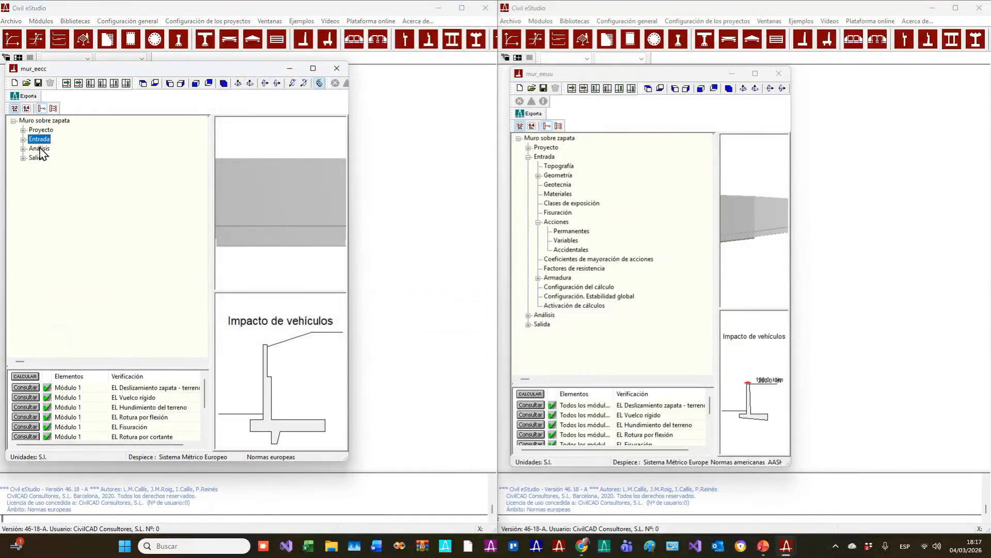
double_click(41, 149)
double_click(52, 157)
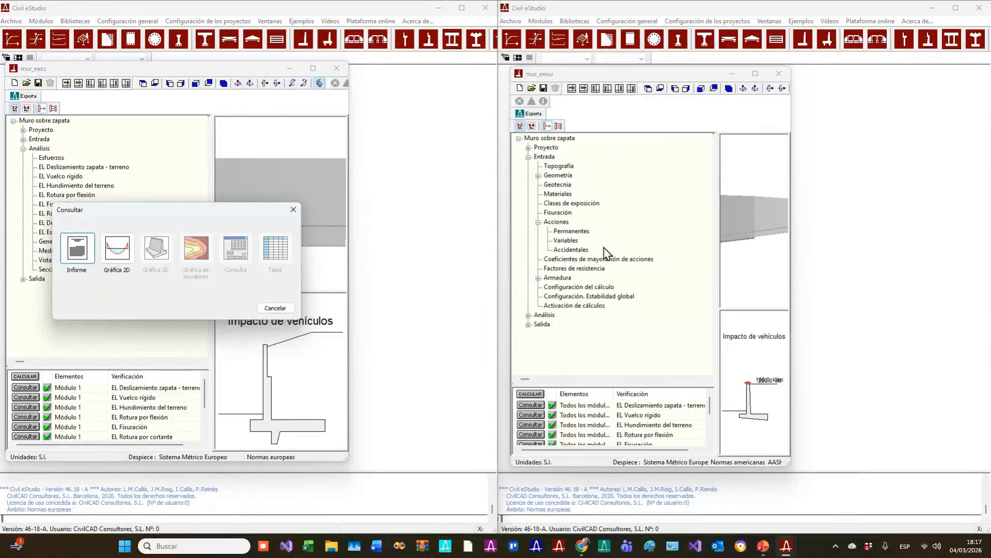
double_click(544, 157)
double_click(545, 166)
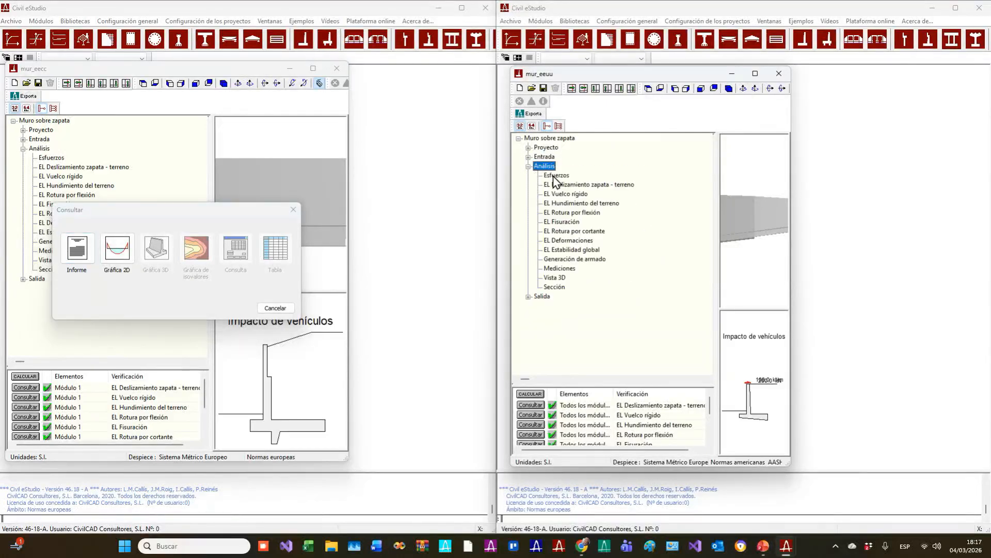
double_click(556, 176)
left_click(591, 250)
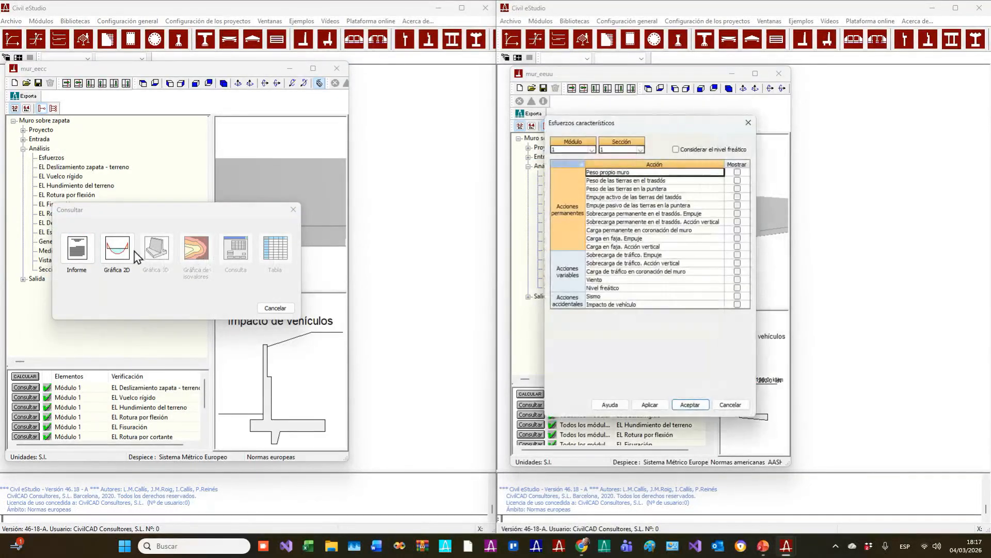
left_click(117, 248)
left_click_drag(222, 121, 254, 123)
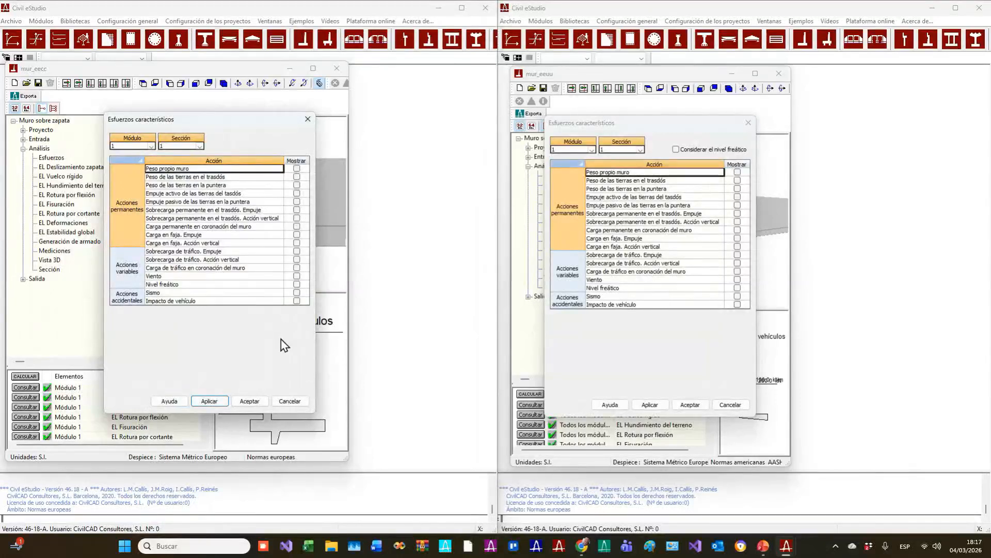
- Show the Sismo action and generate the characteristic force graphs for both walls
left_click(203, 252)
left_click(202, 293)
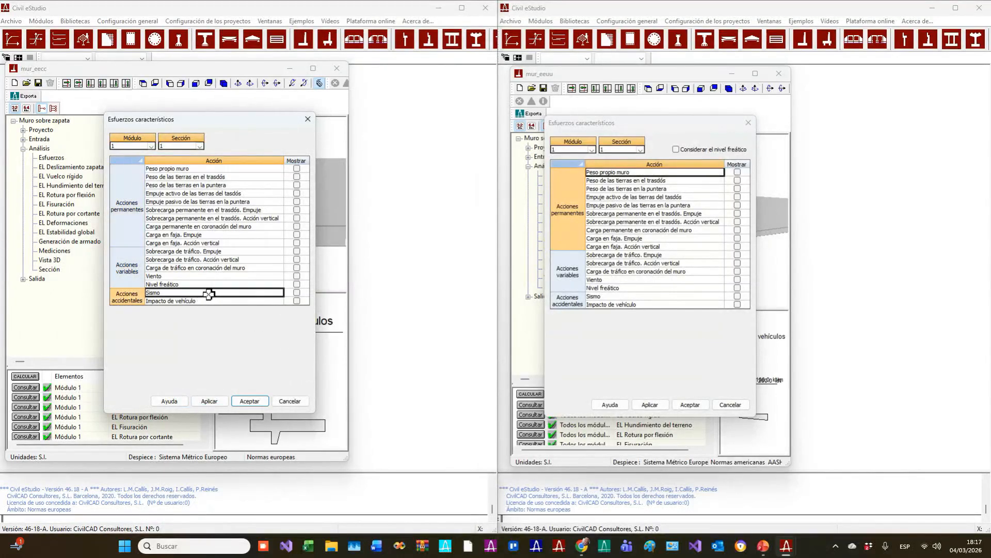
left_click(297, 293)
left_click(623, 296)
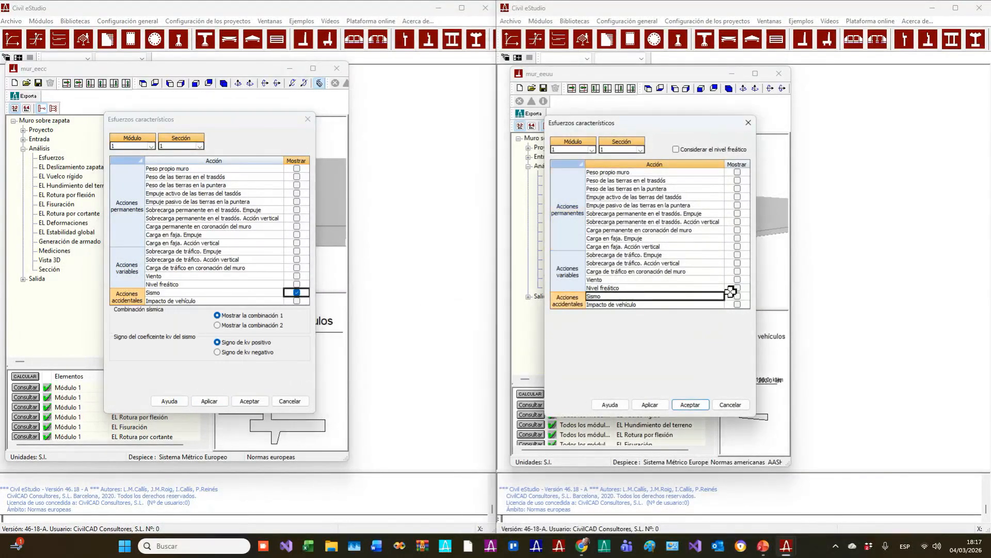
left_click(738, 297)
left_click(690, 405)
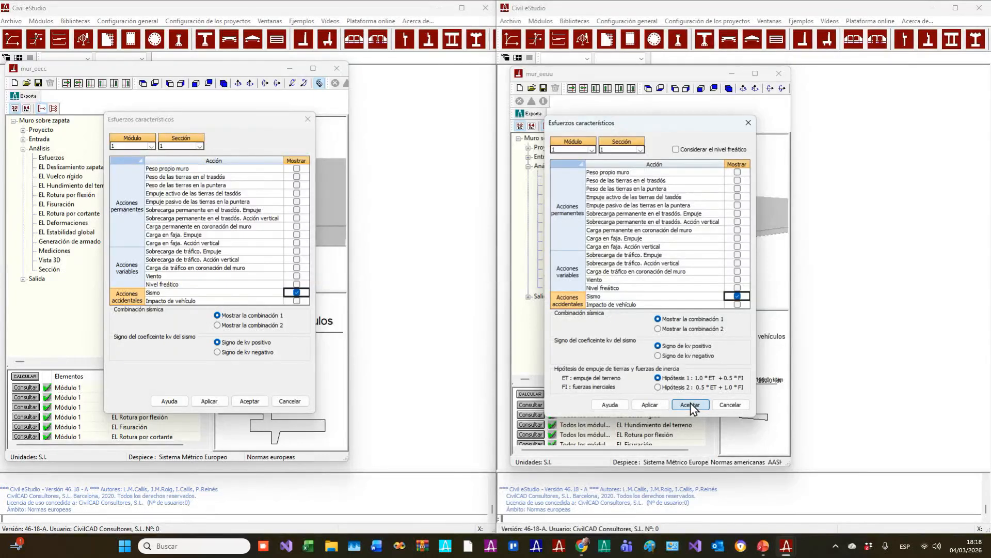
left_click(249, 401)
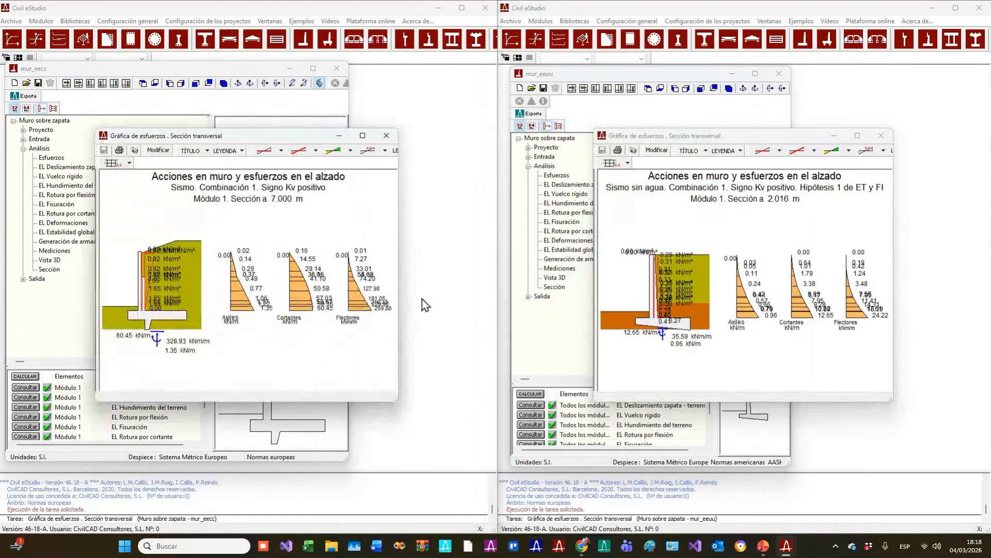
- Enlarge both cross-section force graph windows and arrange them side by side for comparison
left_click_drag(388, 295, 497, 308)
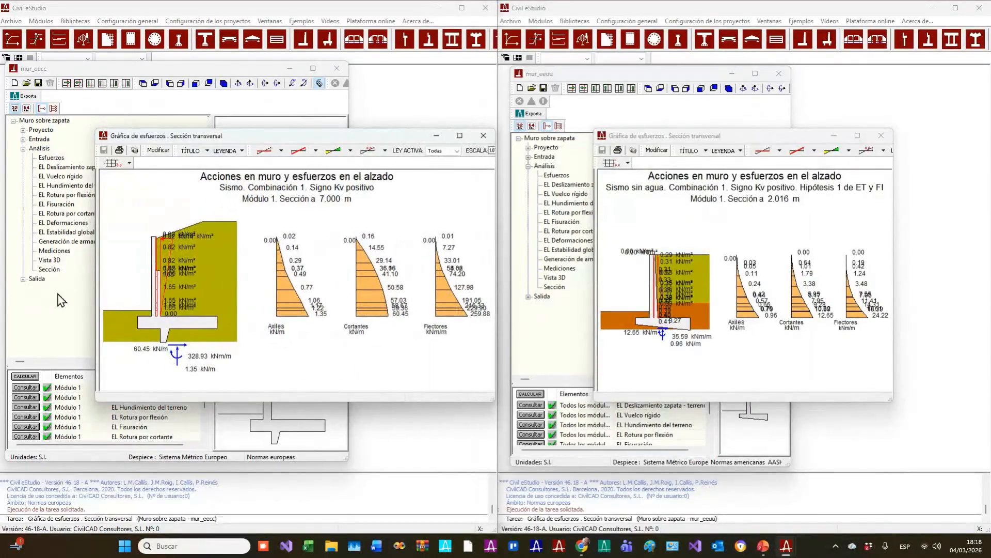
left_click_drag(96, 299, 27, 300)
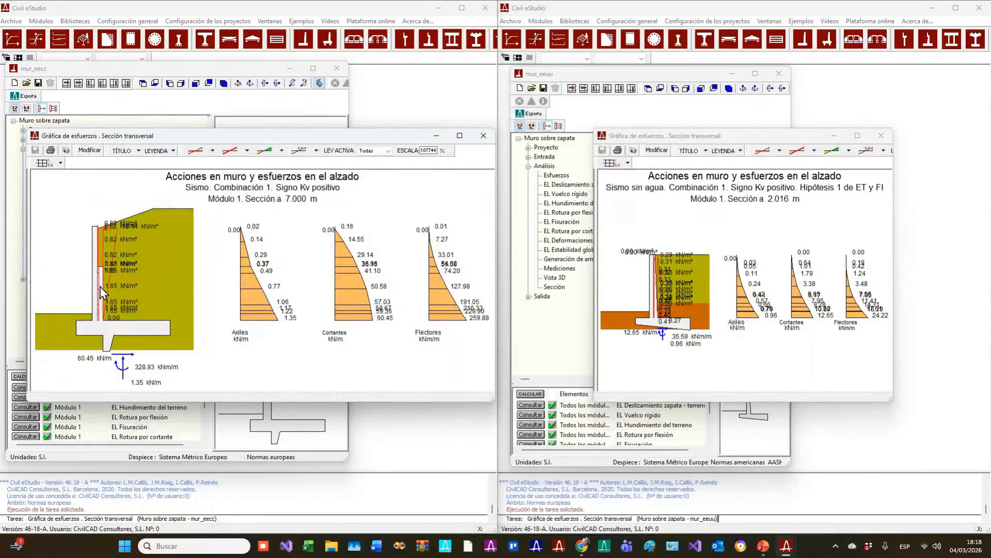
left_click_drag(286, 139, 286, 98)
left_click_drag(723, 139, 646, 97)
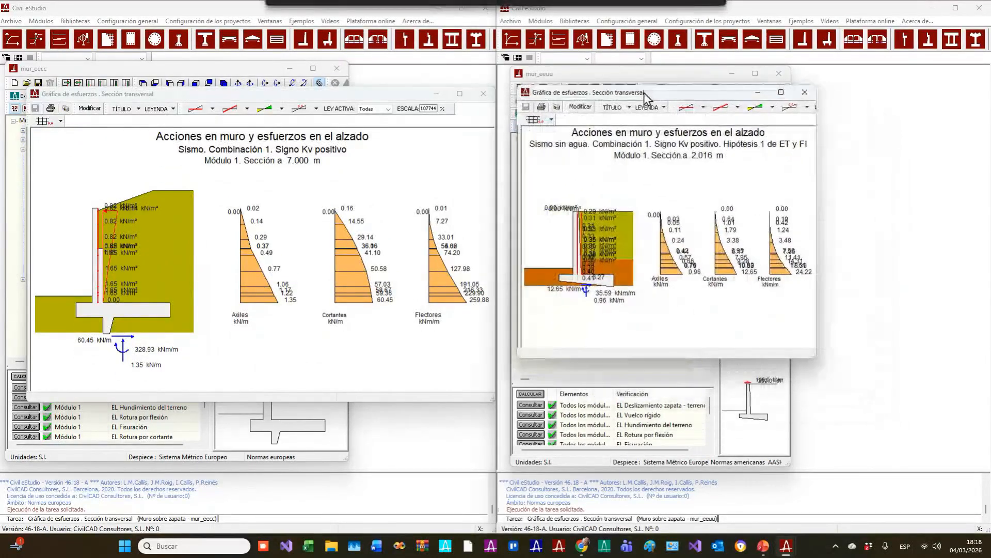
left_click_drag(818, 358, 975, 394)
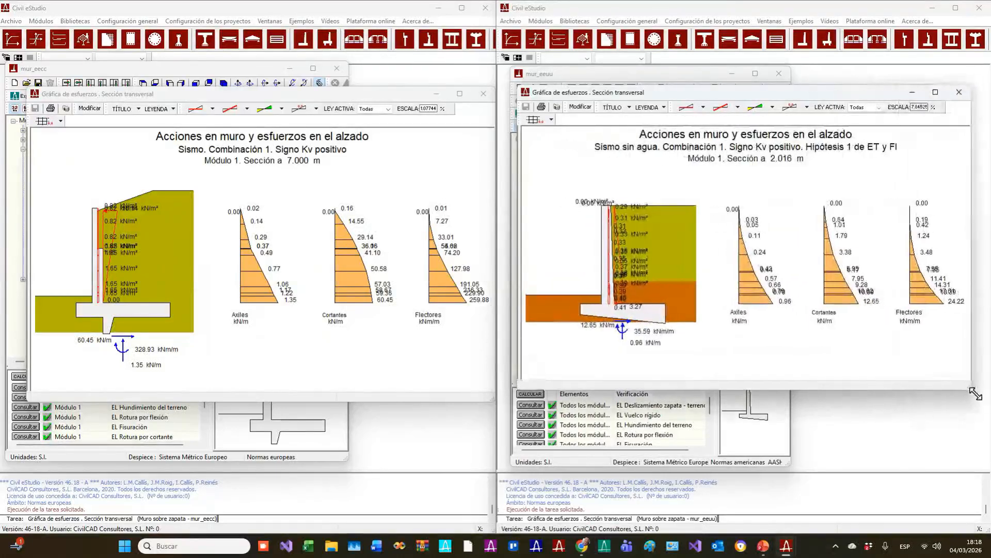
- Reopen the characteristic force settings from both graphs, enable the Sismo action in each and place the dialogs side by side
left_click(90, 110)
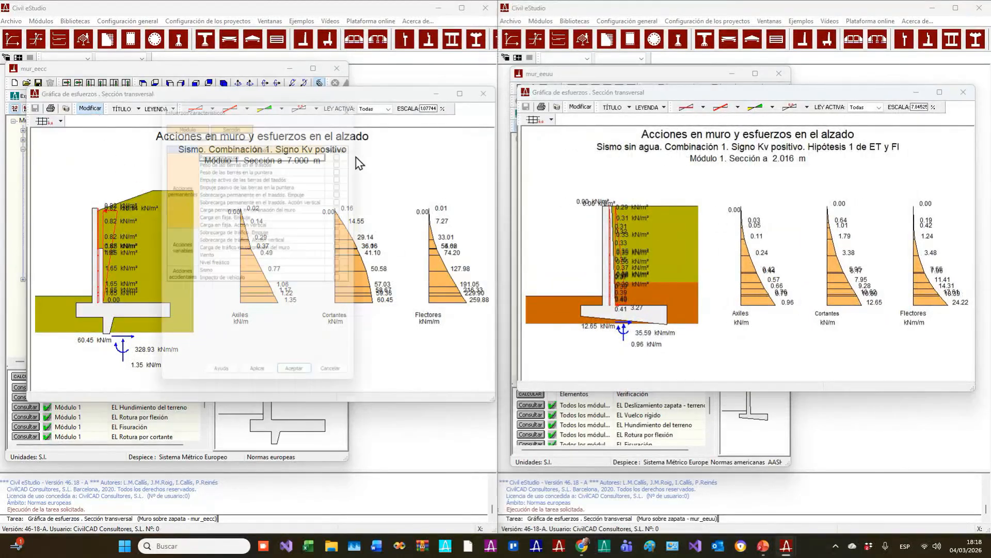
left_click_drag(298, 118, 429, 119)
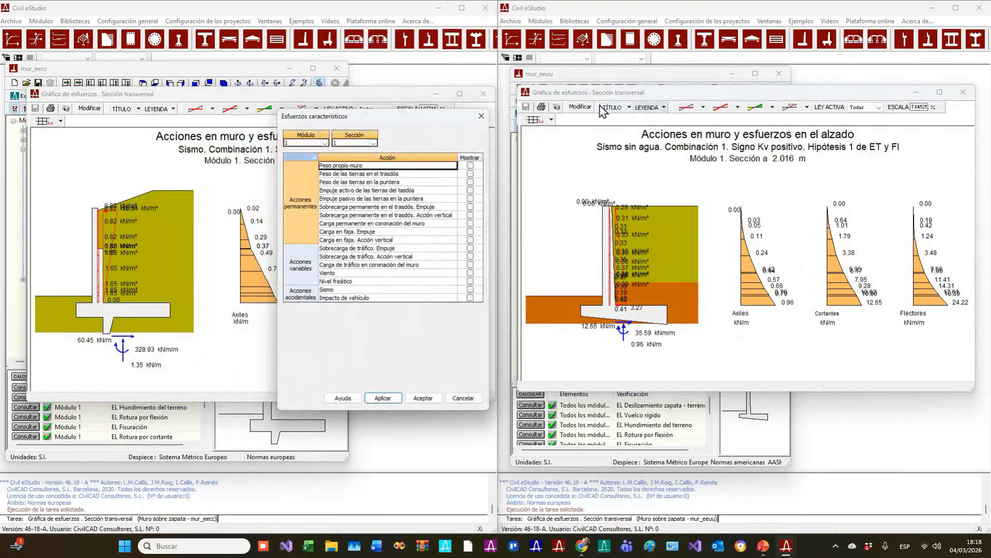
left_click(582, 107)
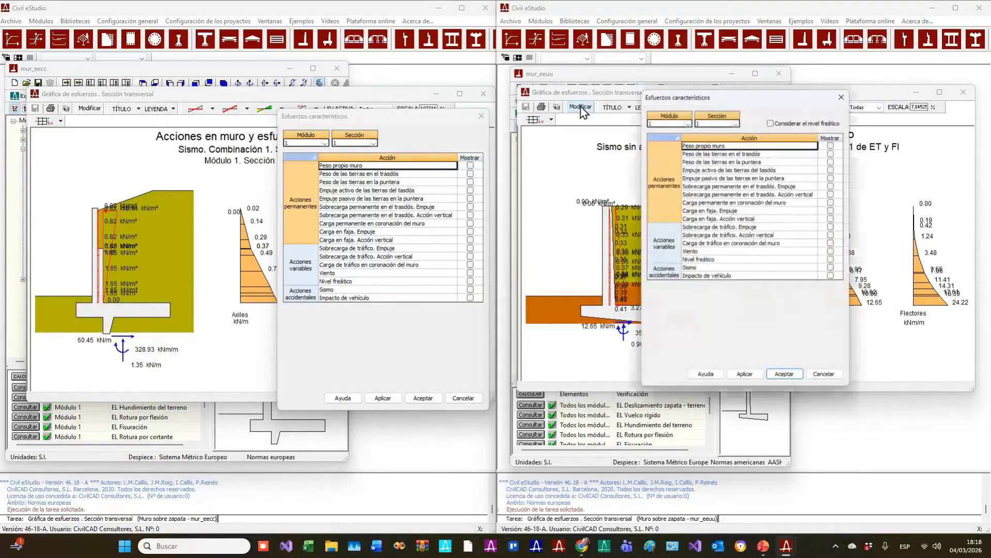
left_click_drag(793, 99, 881, 107)
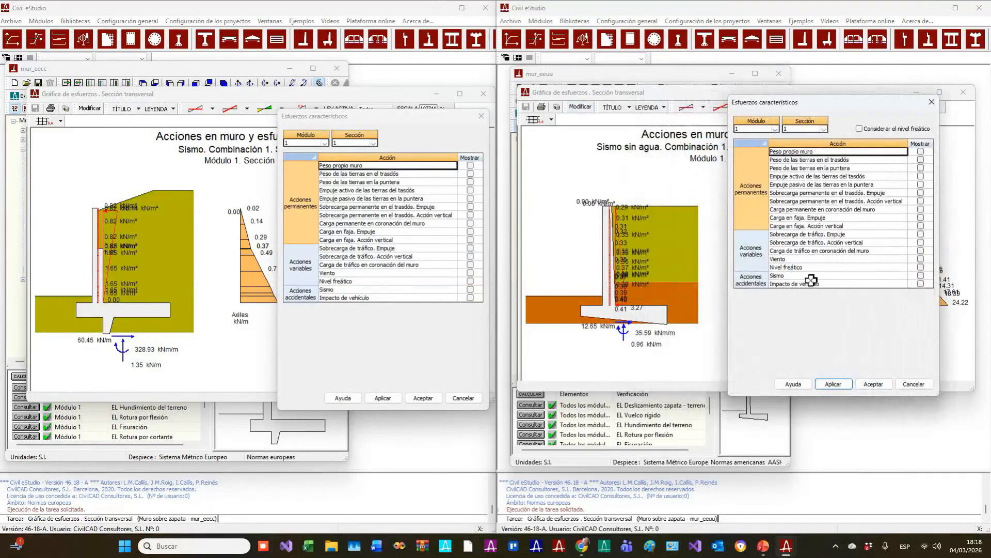
left_click(921, 275)
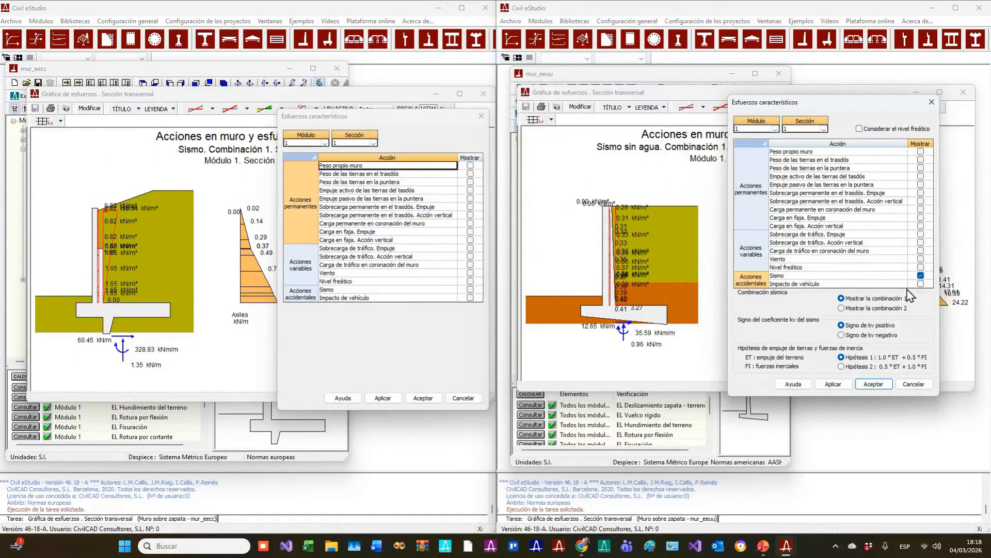
left_click(470, 289)
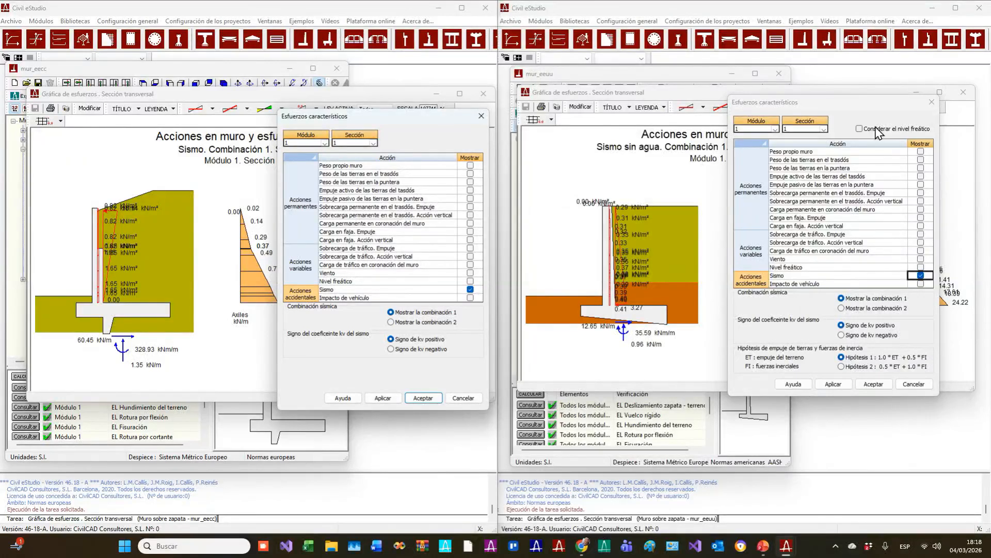
left_click(866, 136)
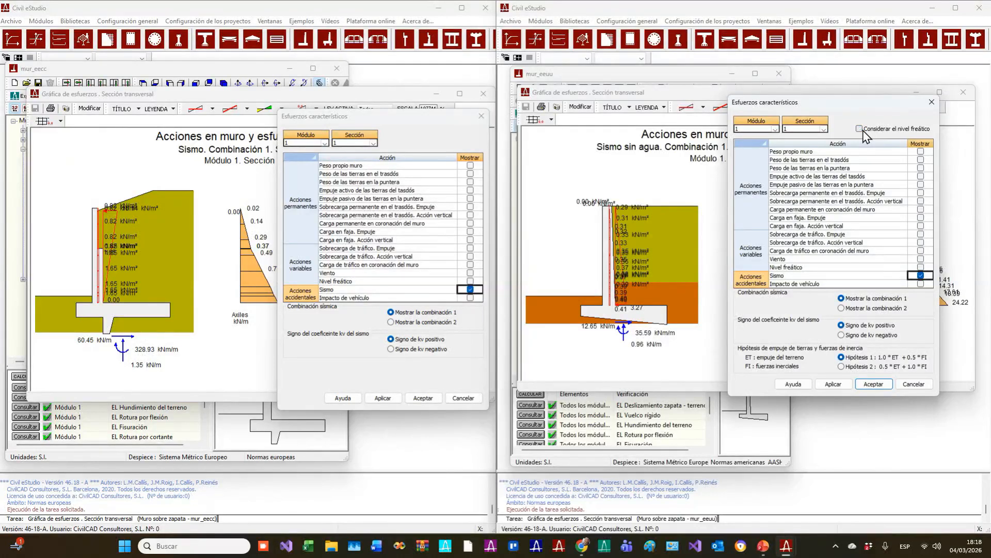
left_click_drag(867, 108, 638, 115)
left_click_drag(422, 117, 431, 110)
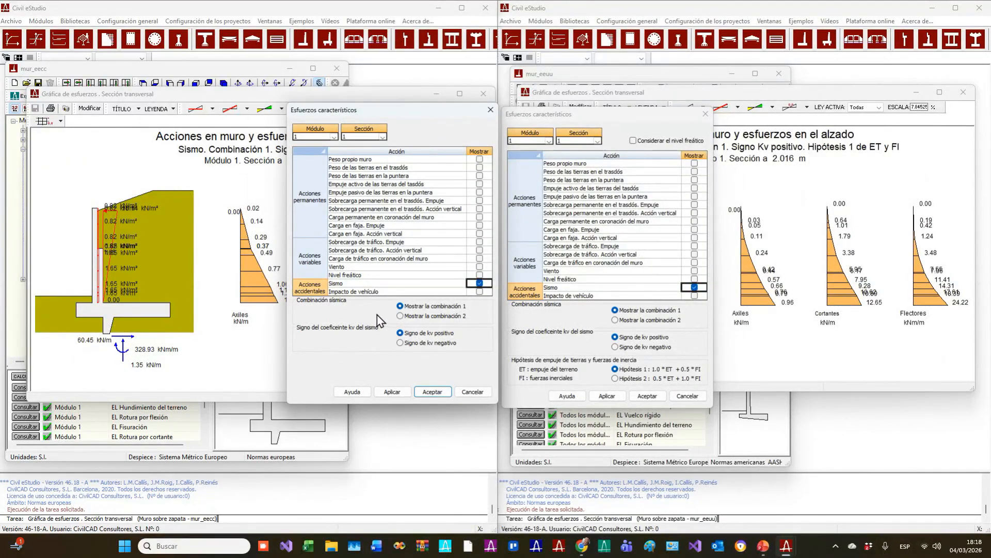
- Try the seismic combination options and the positive and negative kv signs in the characteristic force settings of both walls
left_click(420, 317)
left_click(420, 306)
left_click(651, 321)
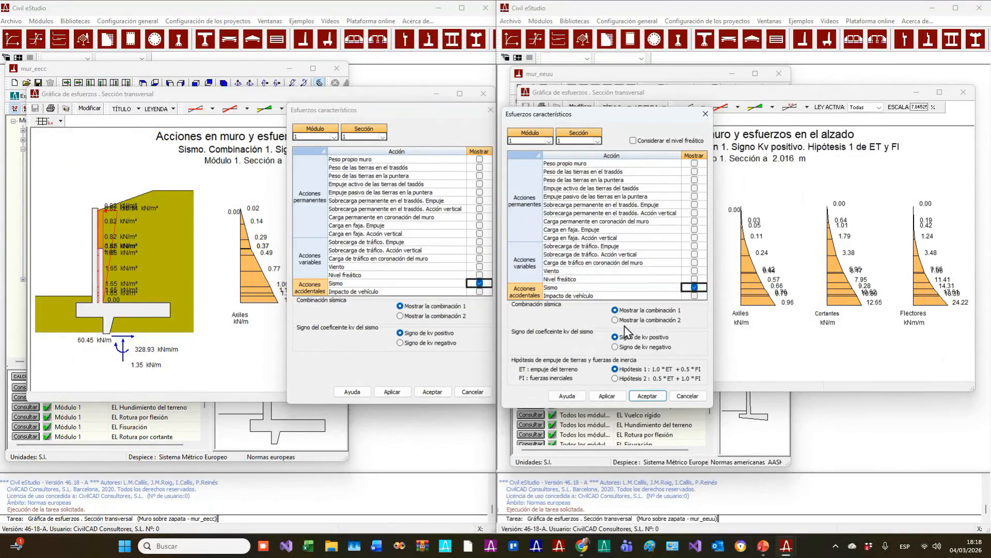
left_click(428, 347)
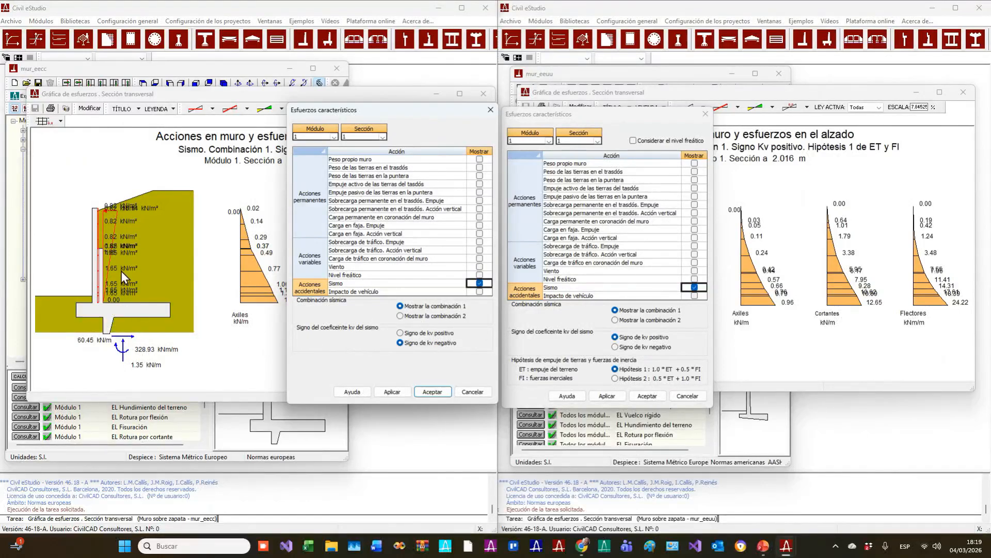
left_click(435, 333)
left_click(646, 348)
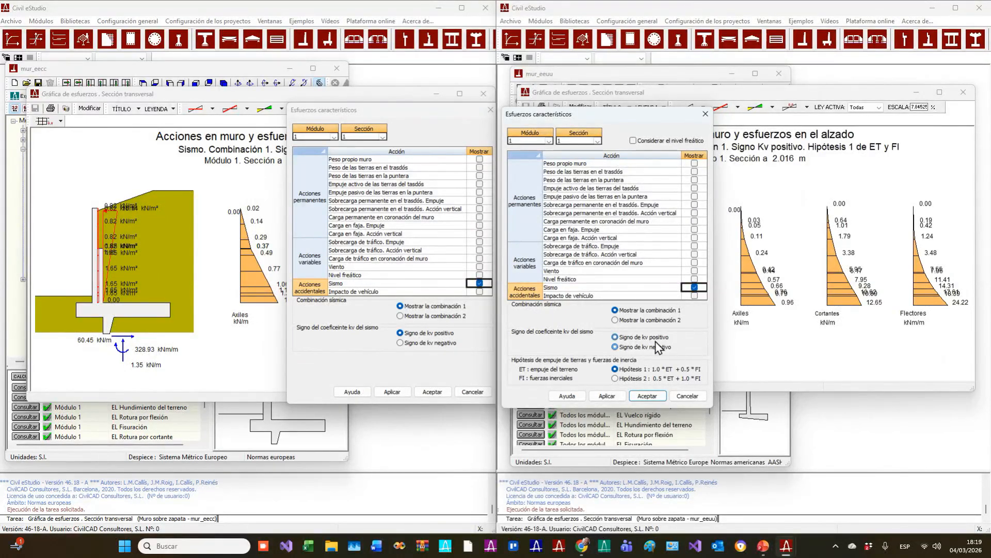
left_click(434, 348)
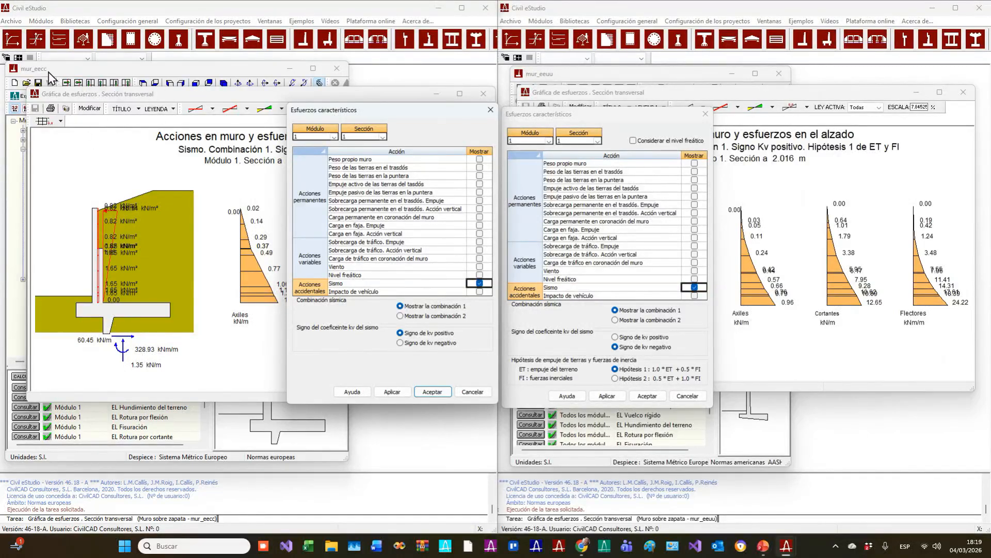
- Select Hipótesis 2 (0.5 * ET + 1.0 * FI) for earth pressure and inertial forces in the American wall's settings
left_click(549, 358)
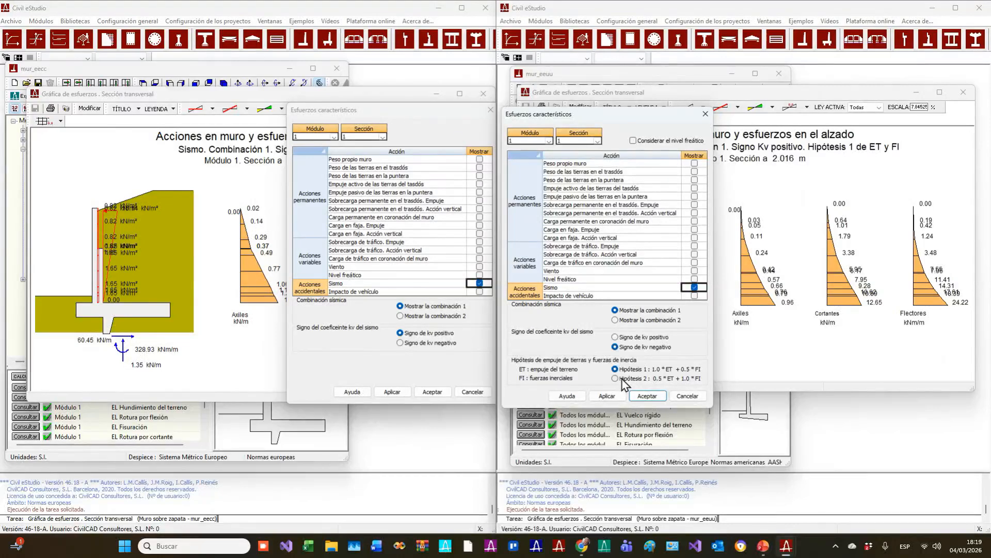
left_click(623, 370)
left_click(390, 368)
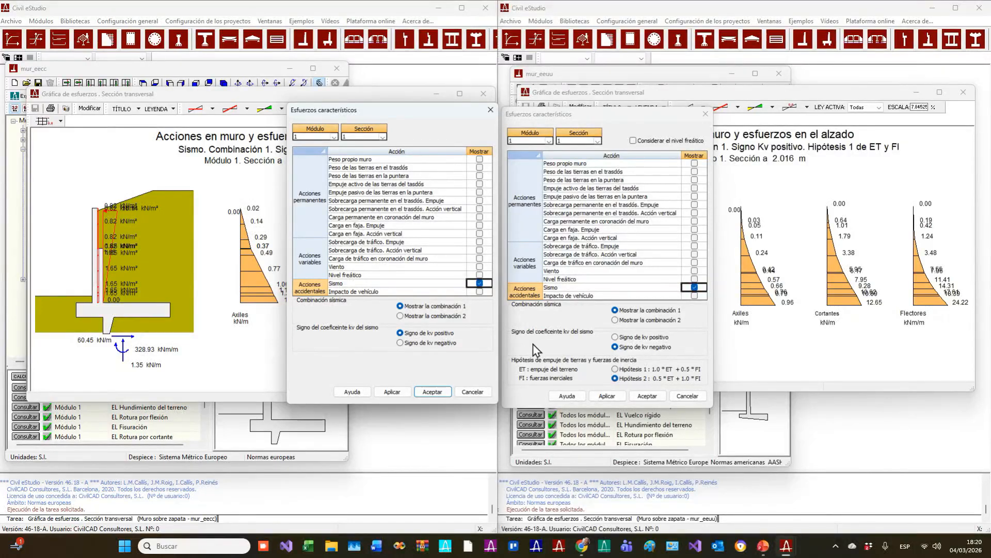
- Close the European wall's force settings, graph and mur_eecc project, and exit its Civil eStudio session
left_click(490, 111)
left_click(484, 95)
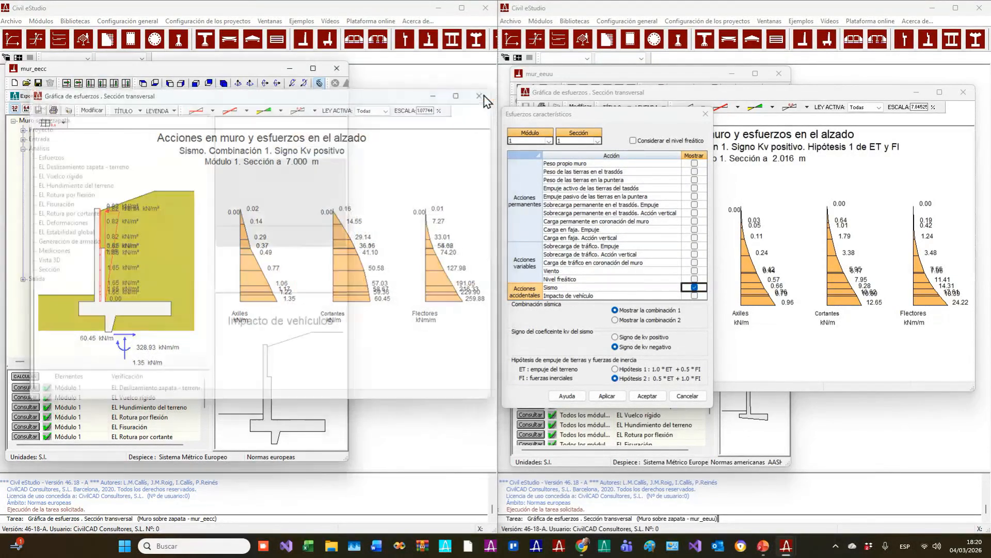
left_click(340, 71)
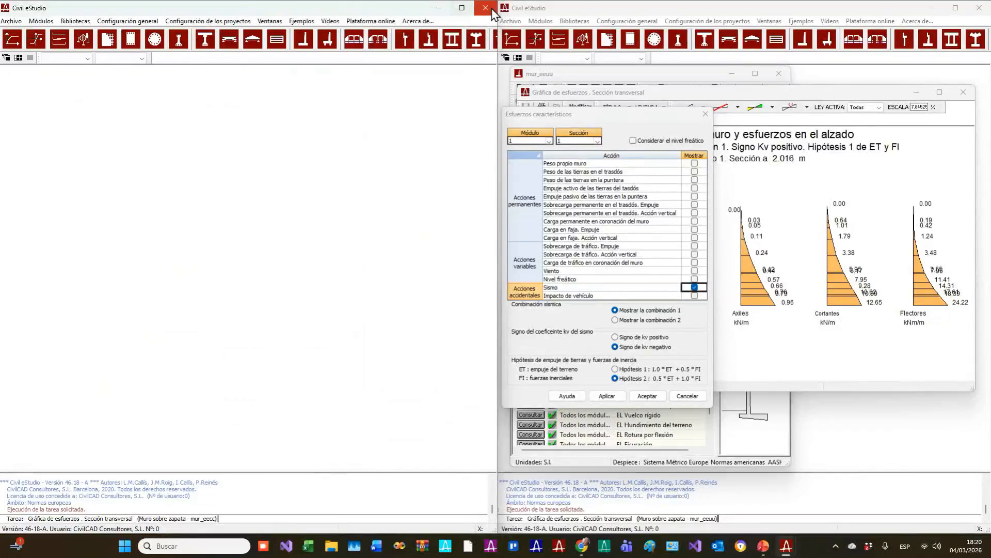
left_click(486, 9)
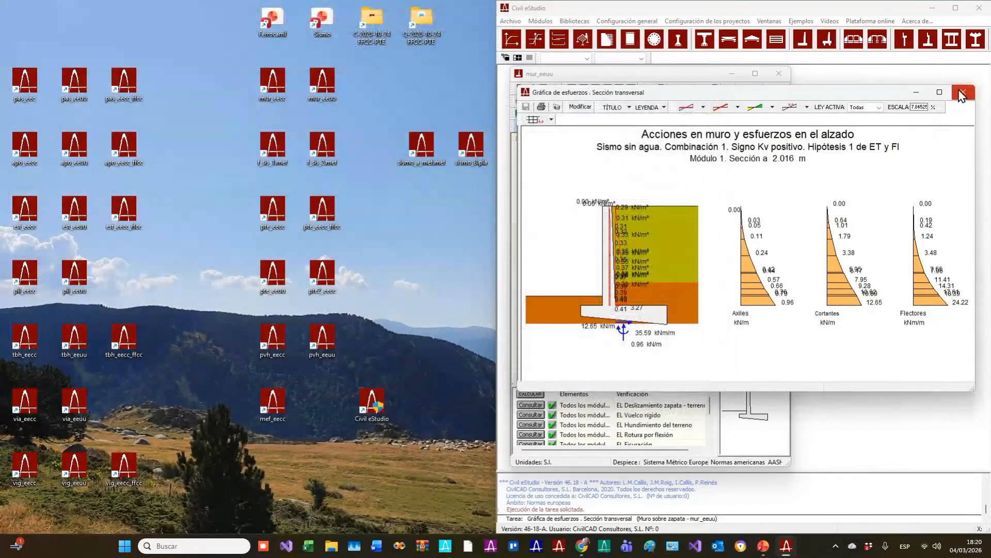
- Close the American wall's force graph and mur_eeuu project without saving, and exit its Civil eStudio session
left_click(959, 91)
left_click(779, 75)
key("n")
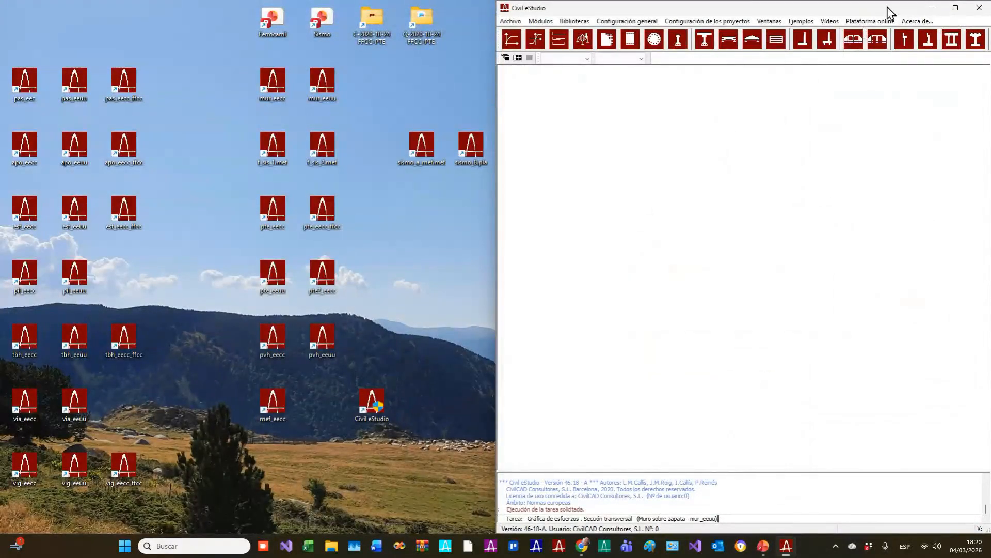
double_click(888, 11)
left_click(801, 50)
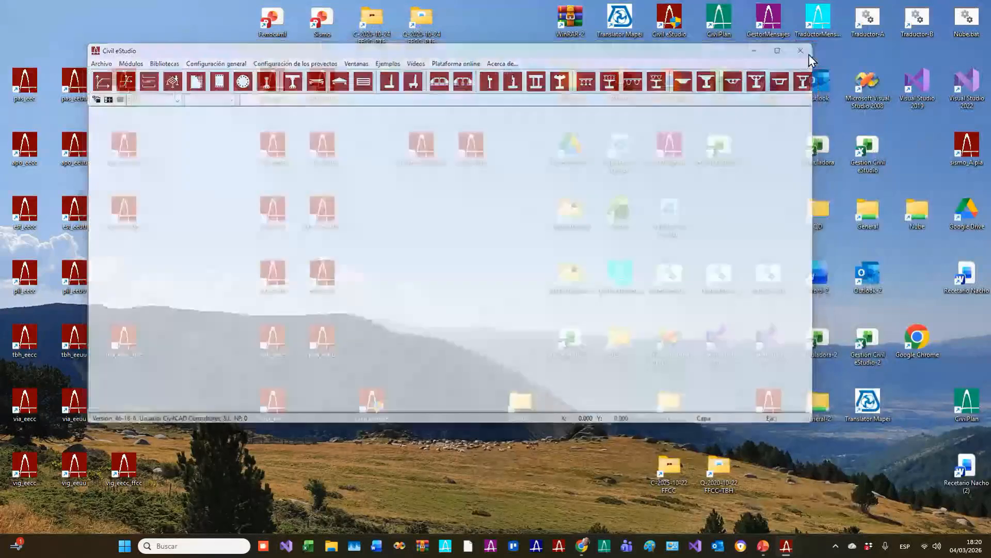
- Switch to the PowerPoint presentation and start the slide show from the "4 Cálculo modal espectral" slide
left_click(786, 546)
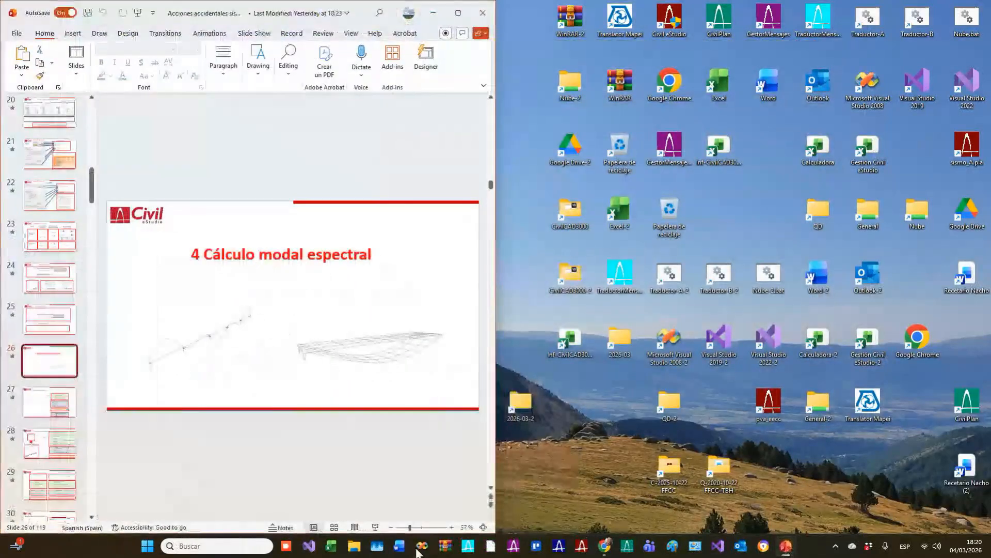
left_click(376, 527)
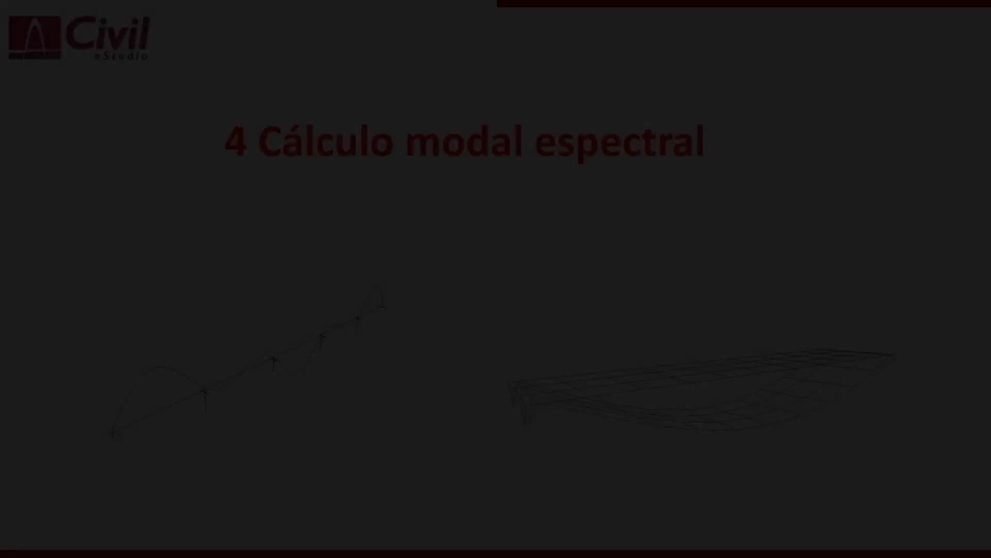
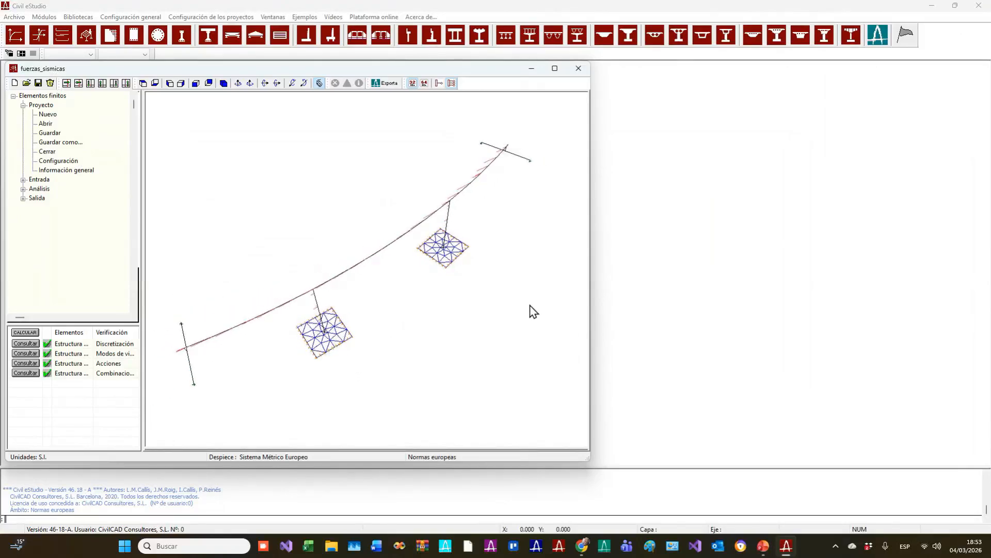
- Reposition the fuerzas_sismicas project window in Civil eStudio and open the geometry data of the prisms
left_click_drag(270, 73, 281, 110)
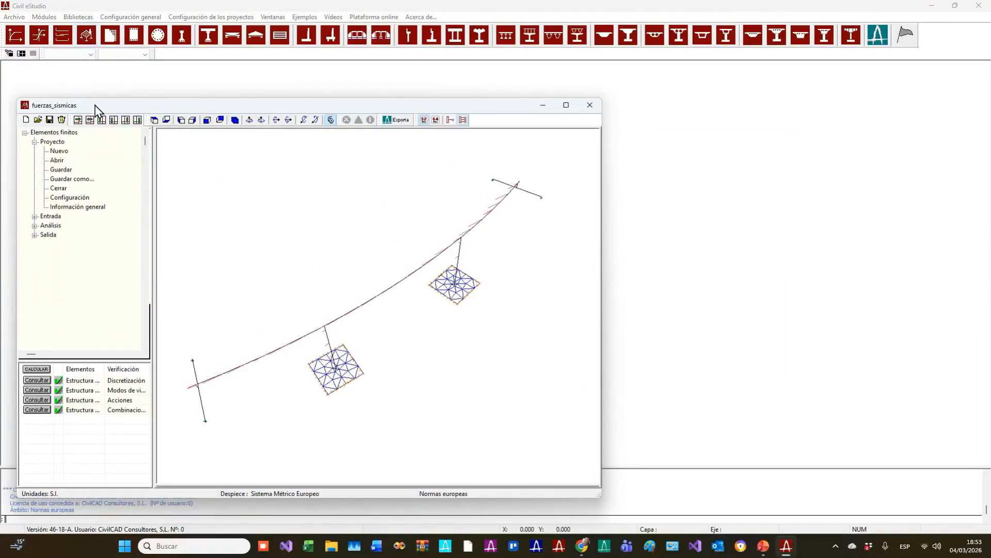
left_click_drag(95, 105, 93, 82)
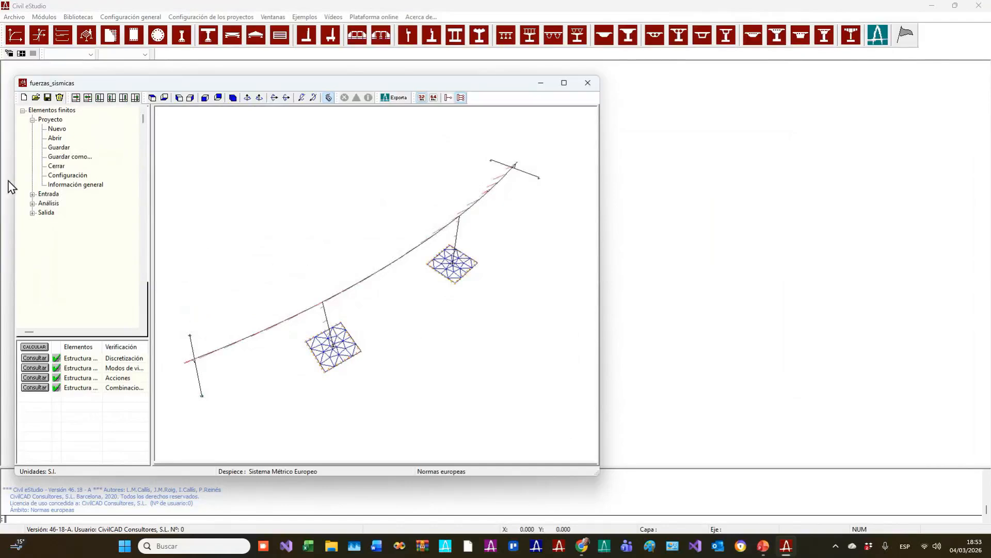
left_click(33, 197)
left_click(42, 203)
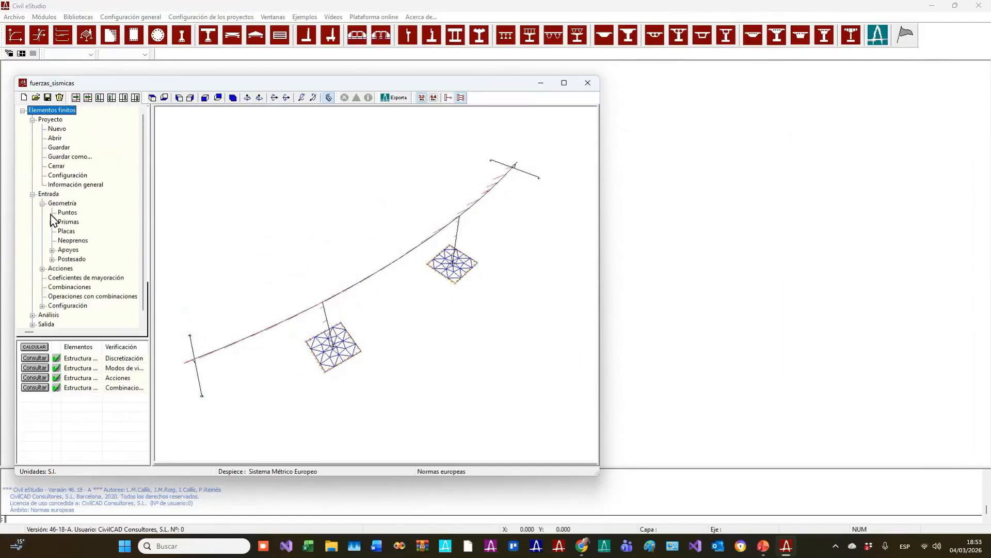
left_click(52, 222)
left_click(82, 232)
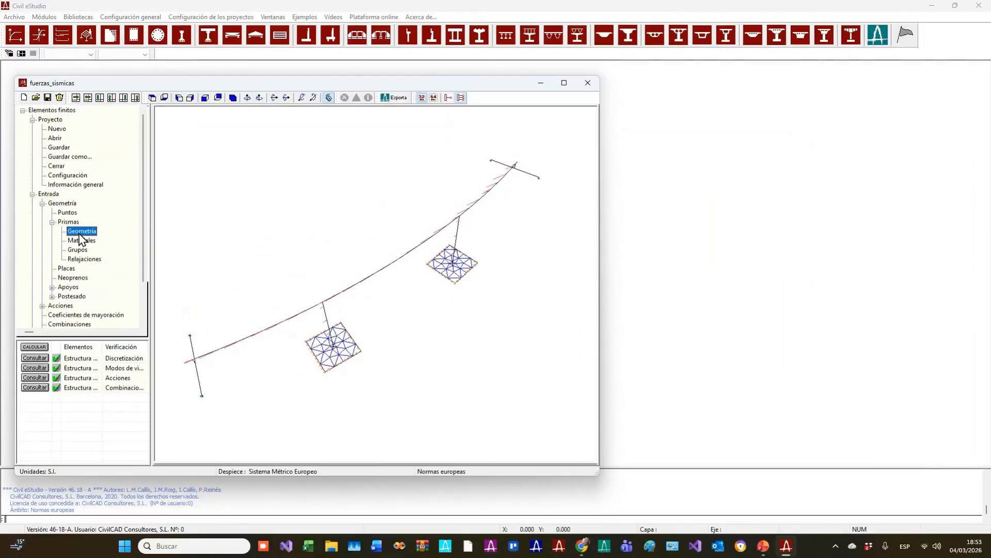
- Step through the prism geometry list down to prism 23, locating each prism on the bridge model
left_click_drag(275, 326, 333, 367)
left_click(848, 148)
key("Down")
key("Down")
key("Down")
key("Down")
key("Down")
key("Down")
key("Down")
key("Down")
key("Down")
key("Down")
key("Down")
key("Down")
key("Down")
key("Down")
key("Down")
key("Down")
key("Down")
key("Down")
key("Down")
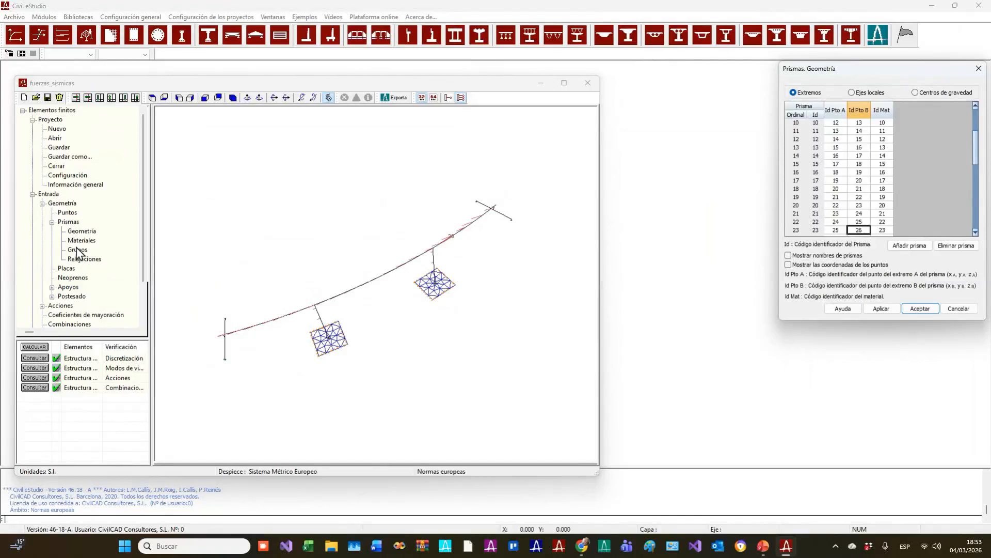
- Open the plate data, inspect the footing plates on the bridge model and accept the dialog
double_click(66, 268)
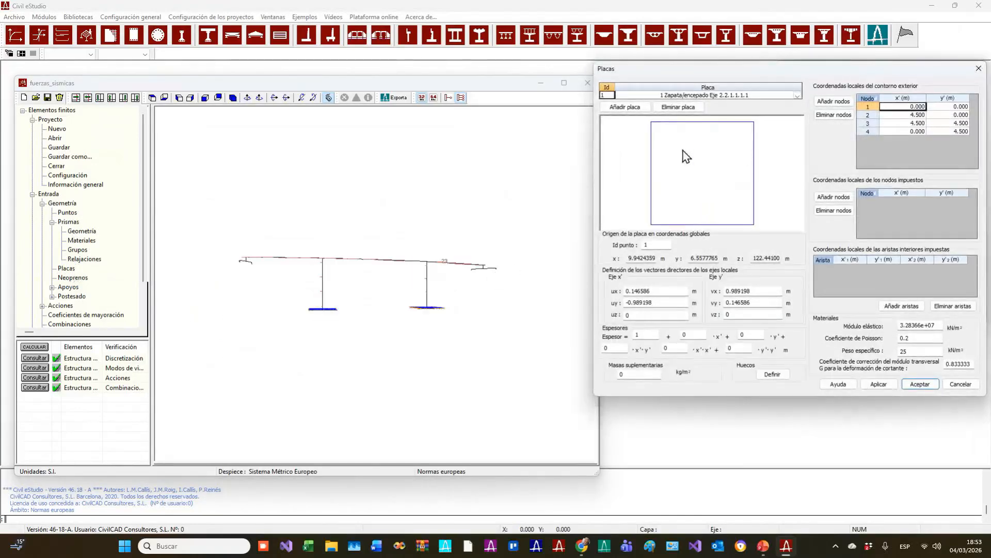
left_click_drag(444, 321, 436, 346)
scroll(298, 314, "up", 4)
left_click_drag(299, 333, 334, 366)
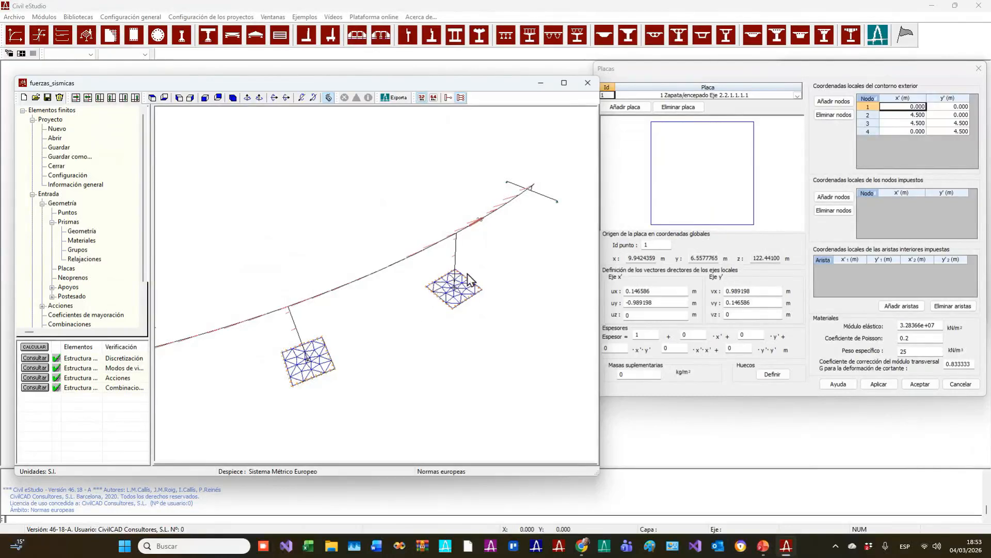
left_click_drag(203, 250, 367, 397)
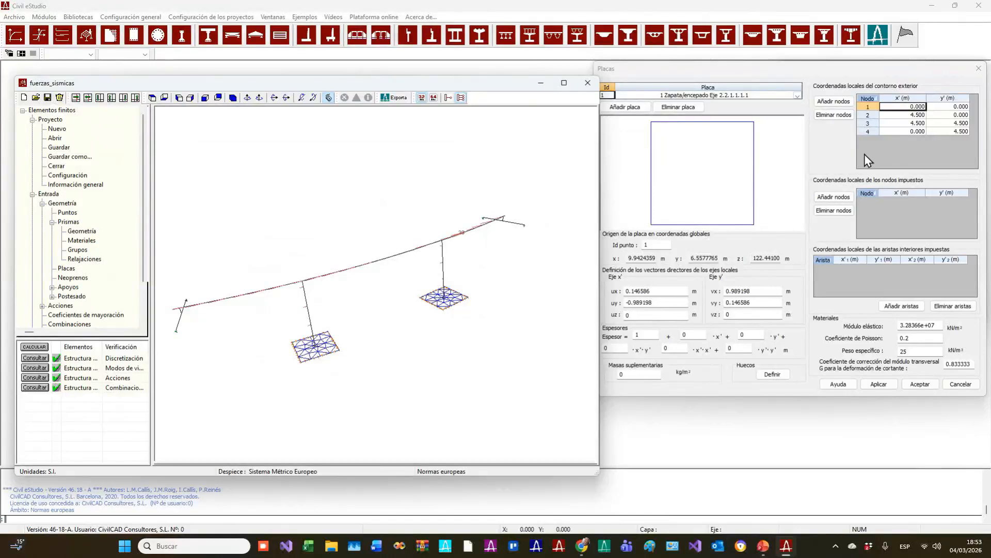
left_click(920, 384)
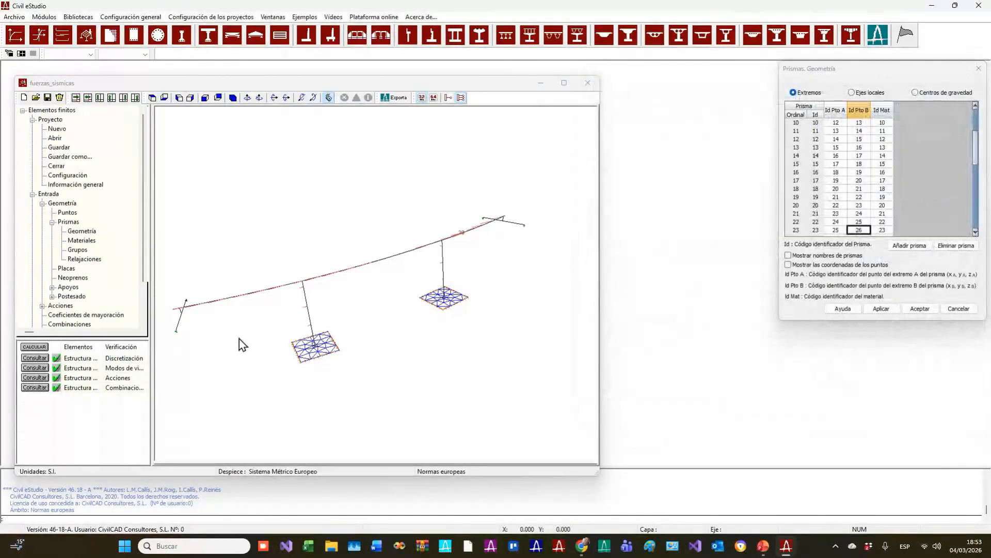
- Highlight prism 16 on the deck, close the prism geometry list and open the finite element mesh data
left_click(863, 174)
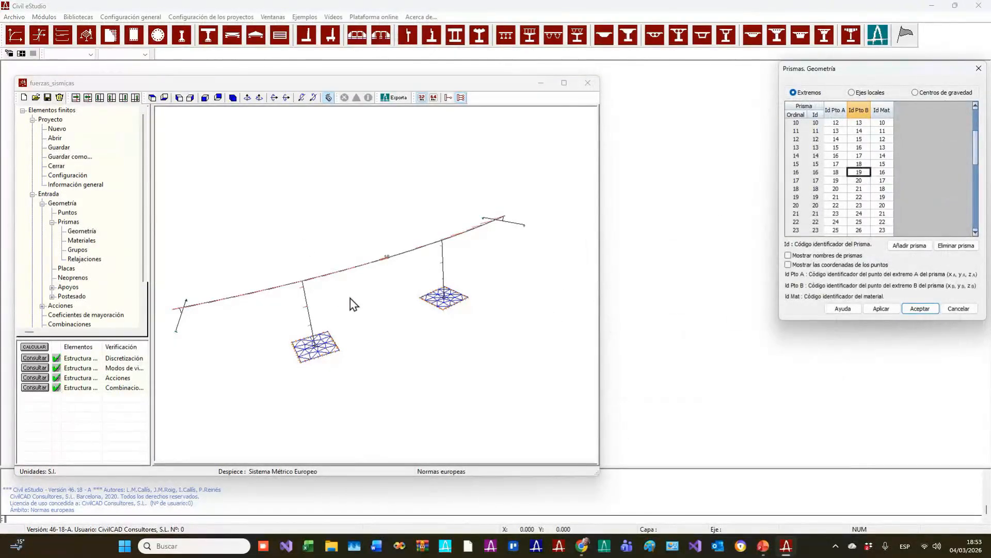
key("Escape")
left_click_drag(350, 290, 303, 366)
scroll(313, 339, "up", 2)
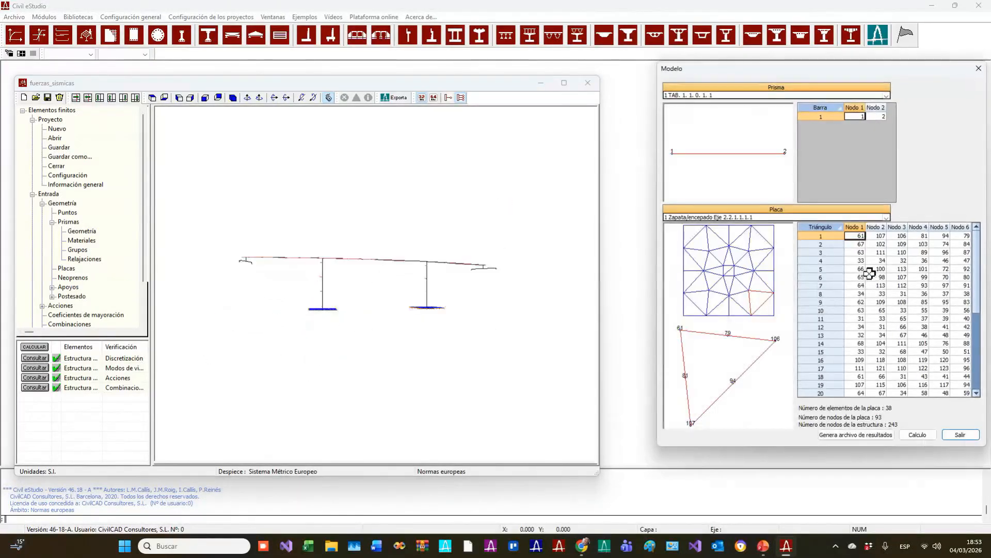
- Examine the meshed footings with their supports and the node force arrows along the deck and piers
left_click_drag(362, 262, 395, 299)
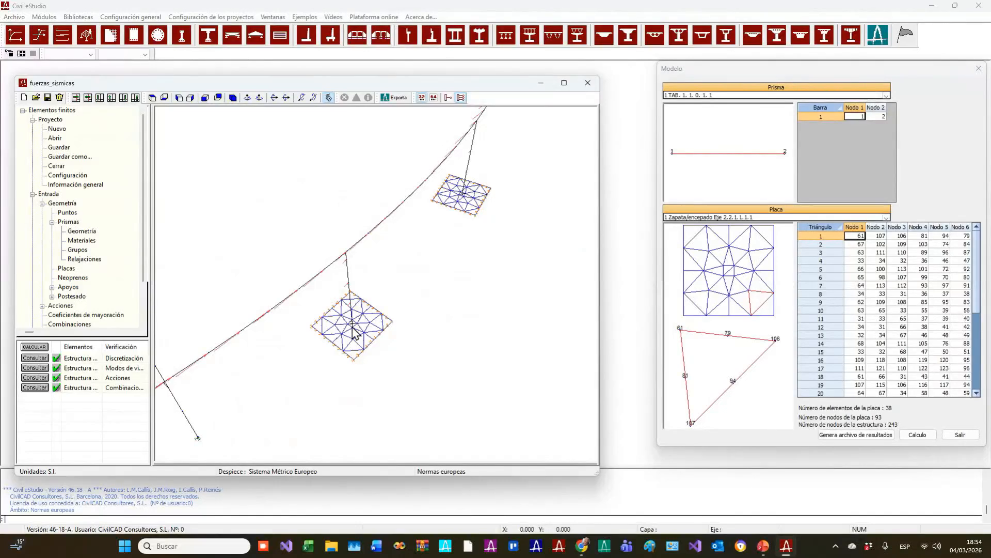
left_click_drag(537, 160, 504, 316)
scroll(426, 362, "up", 5)
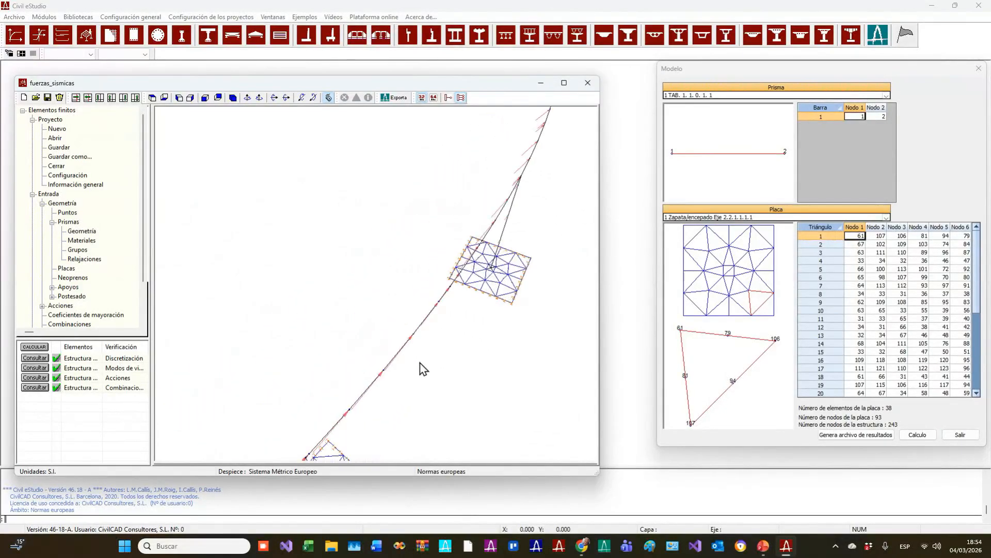
scroll(435, 356, "up", 2)
left_click_drag(557, 372, 475, 378)
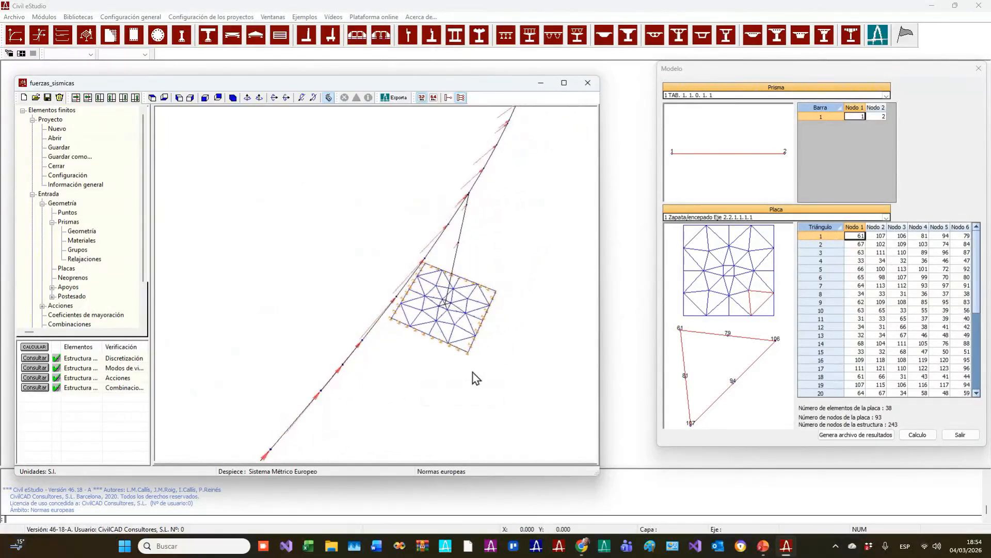
scroll(390, 373, "up", 5)
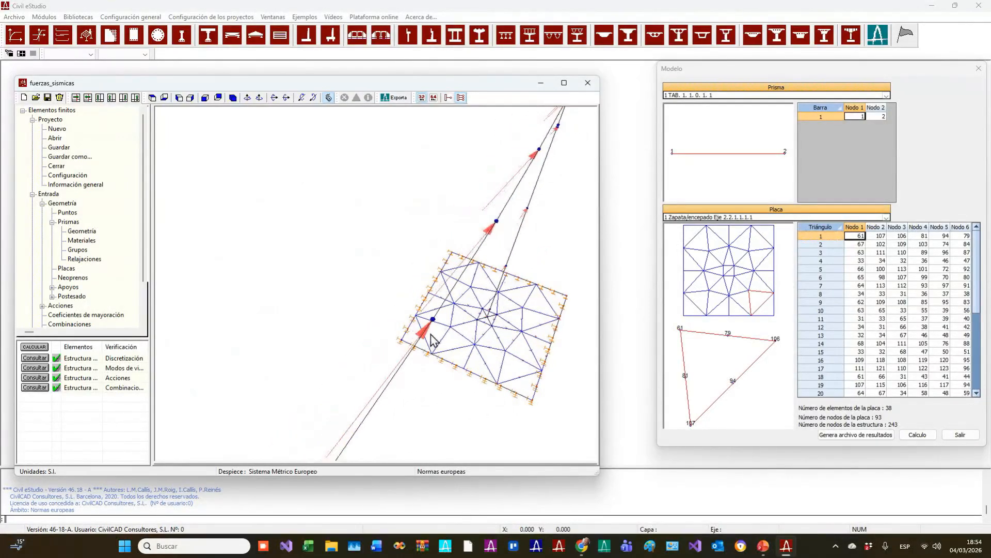
left_click_drag(424, 321, 471, 277)
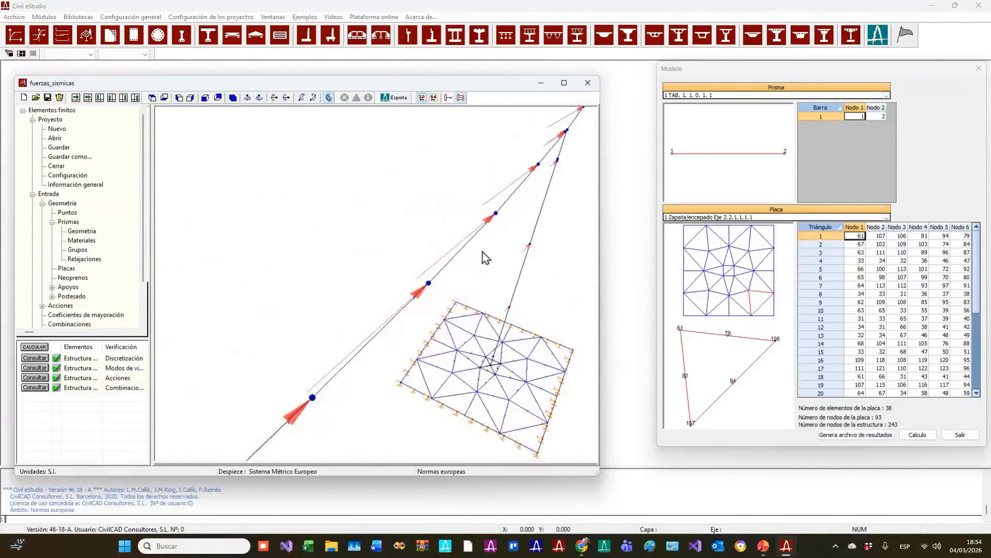
left_click_drag(562, 442, 348, 345)
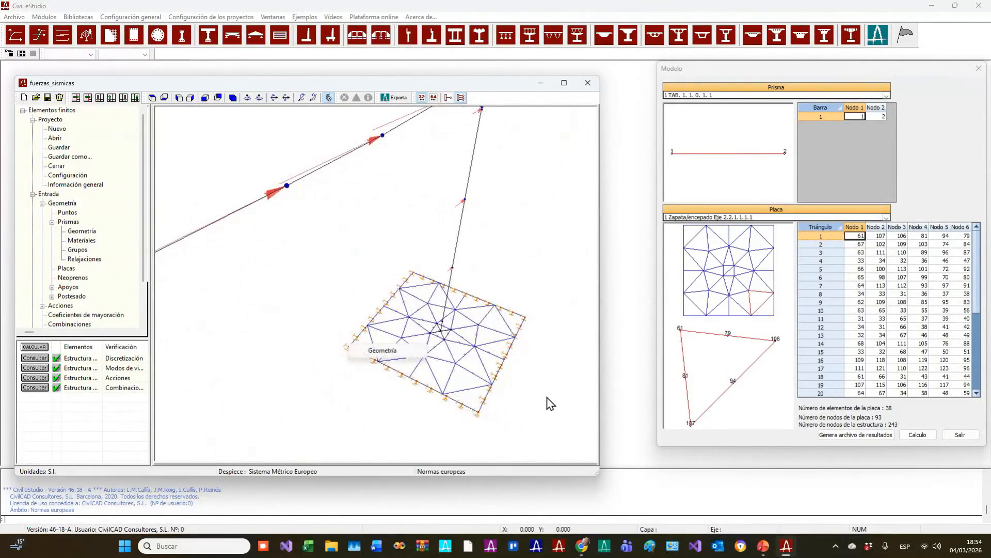
scroll(517, 419, "up", 5)
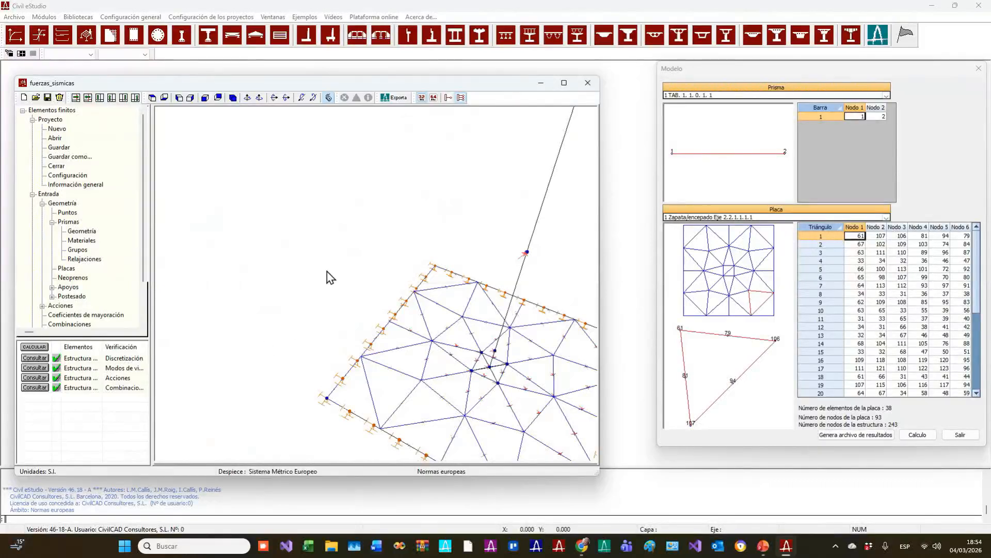
left_click_drag(328, 276, 272, 194)
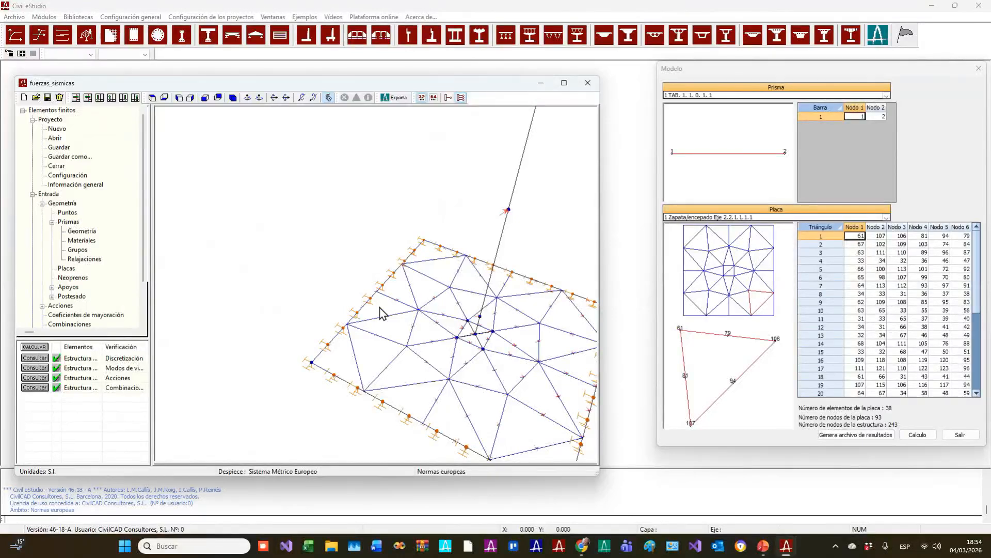
scroll(406, 244, "down", 1)
scroll(406, 243, "down", 5)
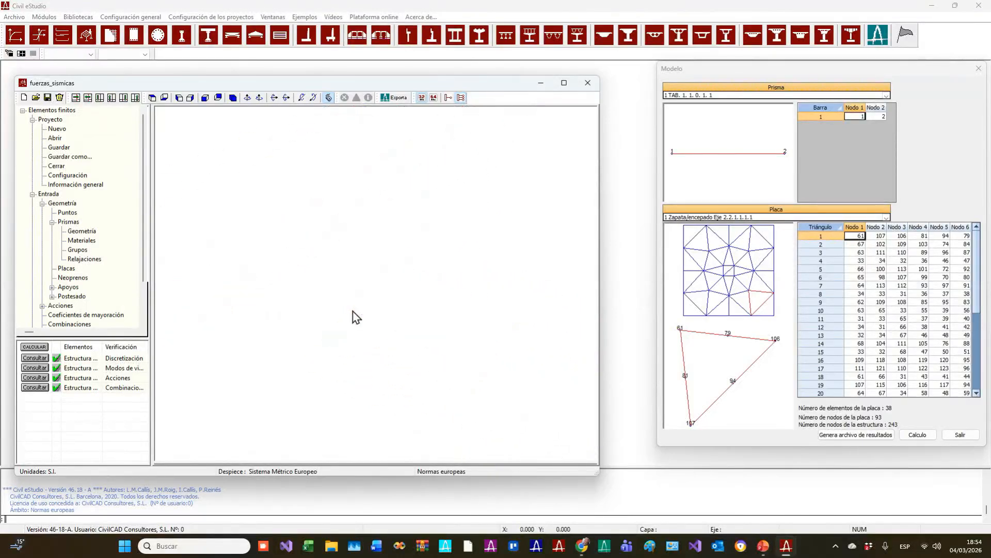
scroll(363, 321, "down", 3)
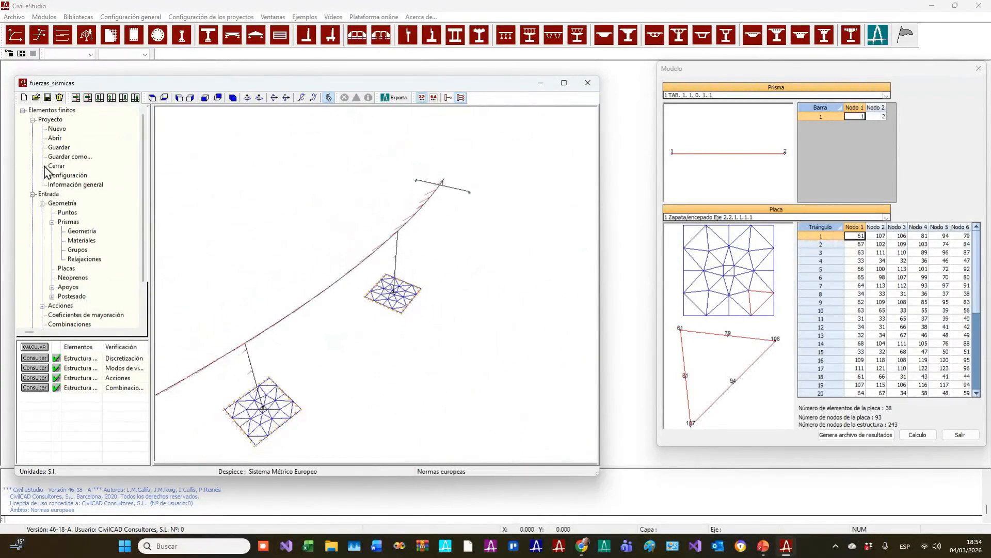
- Close the finite element mesh data, narrow the model window and bring the whole bridge into view
left_click(978, 68)
left_click_drag(602, 203, 471, 201)
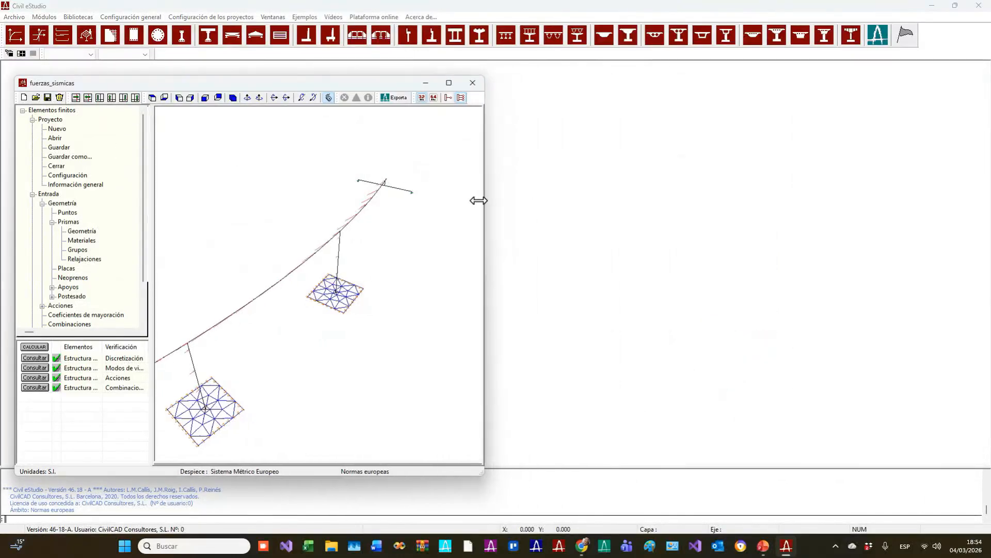
left_click_drag(314, 343, 314, 427)
right_click_drag(314, 412, 338, 358)
left_click(300, 401)
scroll(311, 398, "up", 3)
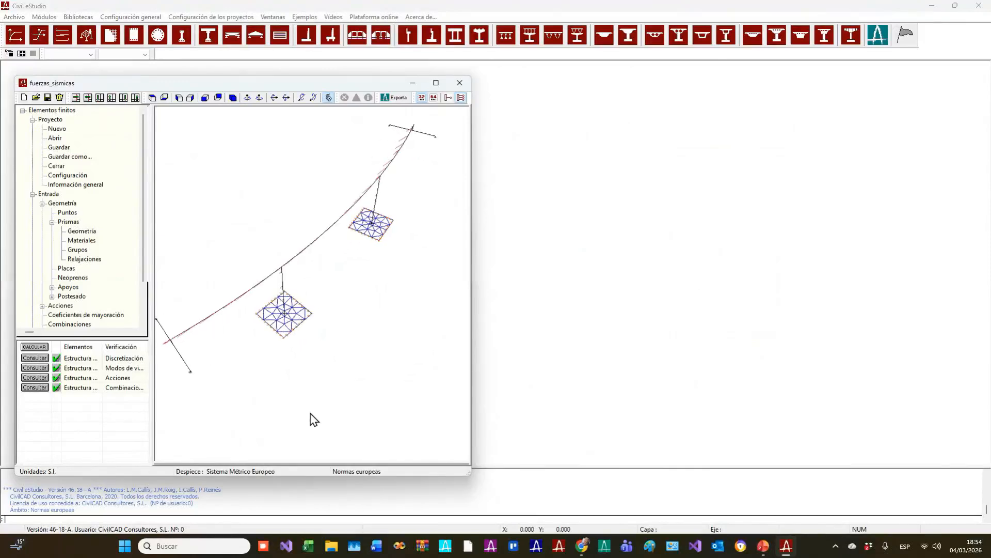
- Open the prism geometry list and the prism materials, and browse the geometric section properties down to material 50
double_click(81, 231)
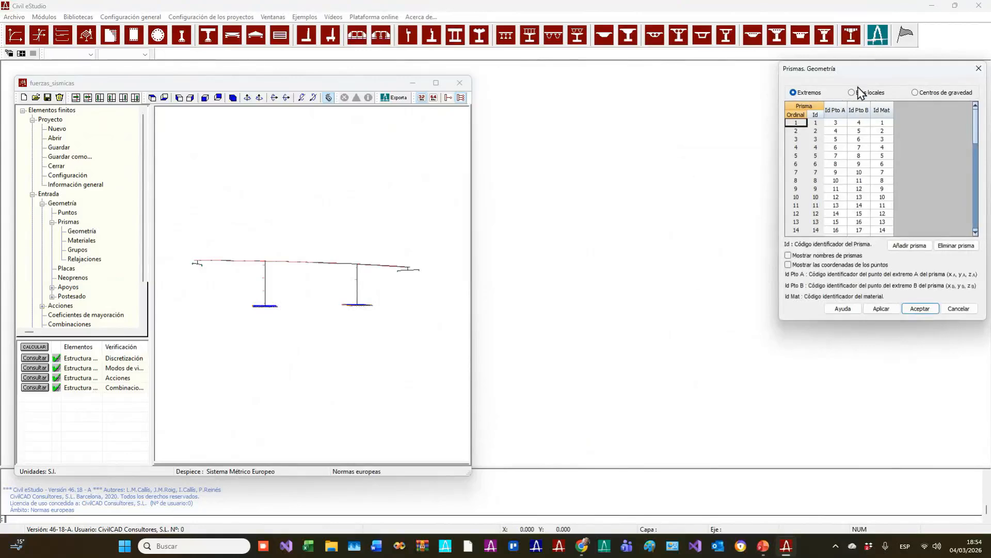
left_click_drag(871, 68, 695, 77)
left_click_drag(232, 191, 320, 304)
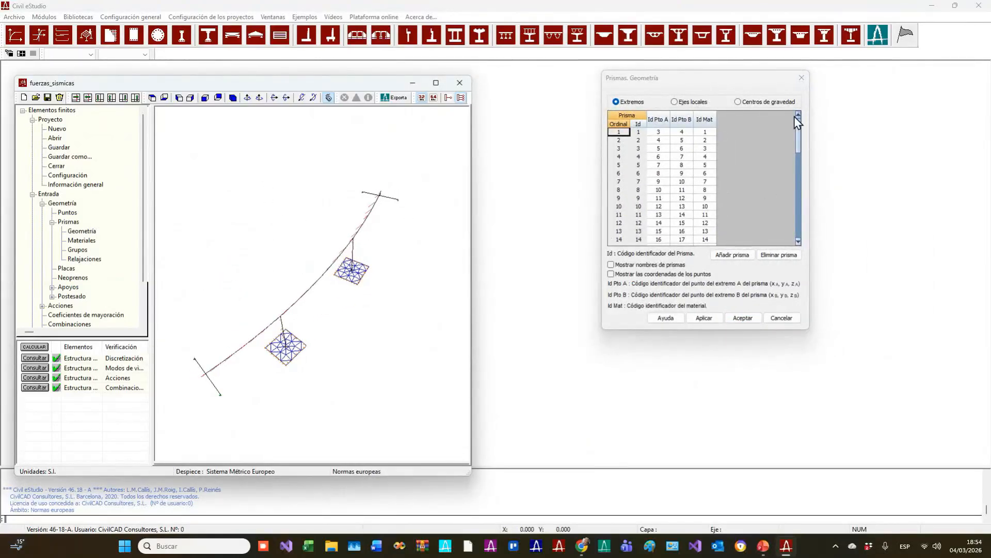
double_click(81, 241)
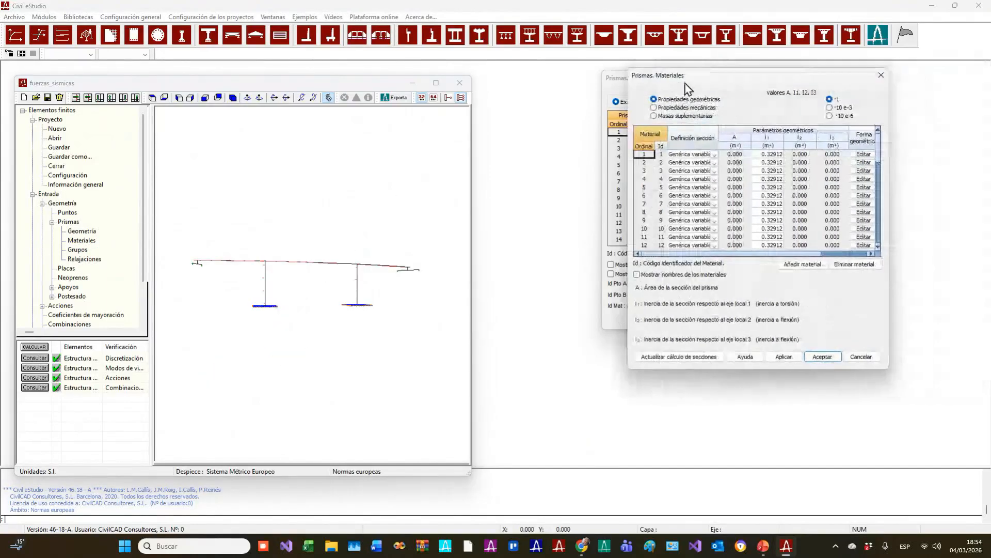
left_click_drag(686, 88, 618, 88)
scroll(626, 188, "down", 7)
scroll(626, 188, "down", 6)
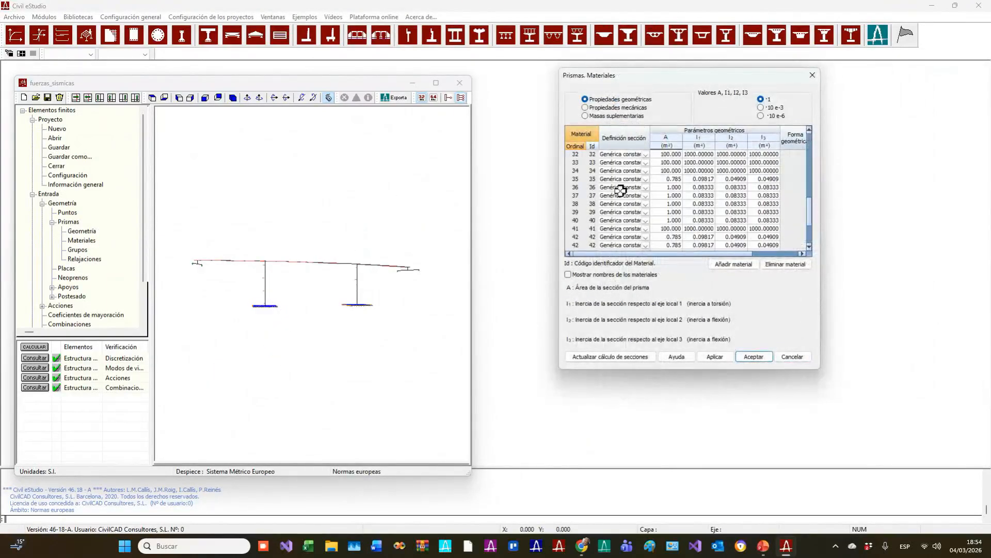
left_click_drag(345, 179, 392, 271)
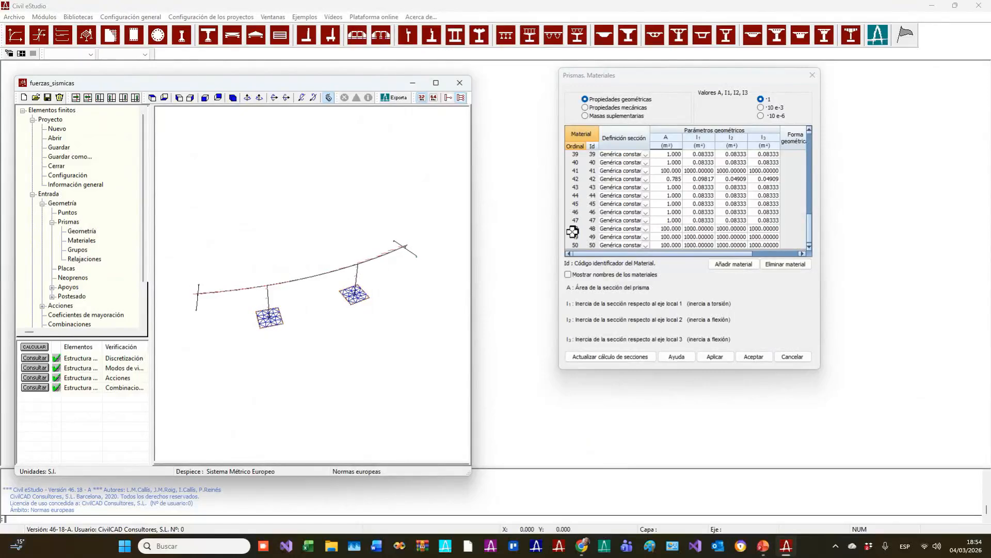
- Step up through the prism materials from 46 to 39, locating each one on the bridge model
left_click(624, 212)
key("Up")
key("Up")
key("Up")
key("Up")
key("Up")
key("Up")
key("Up")
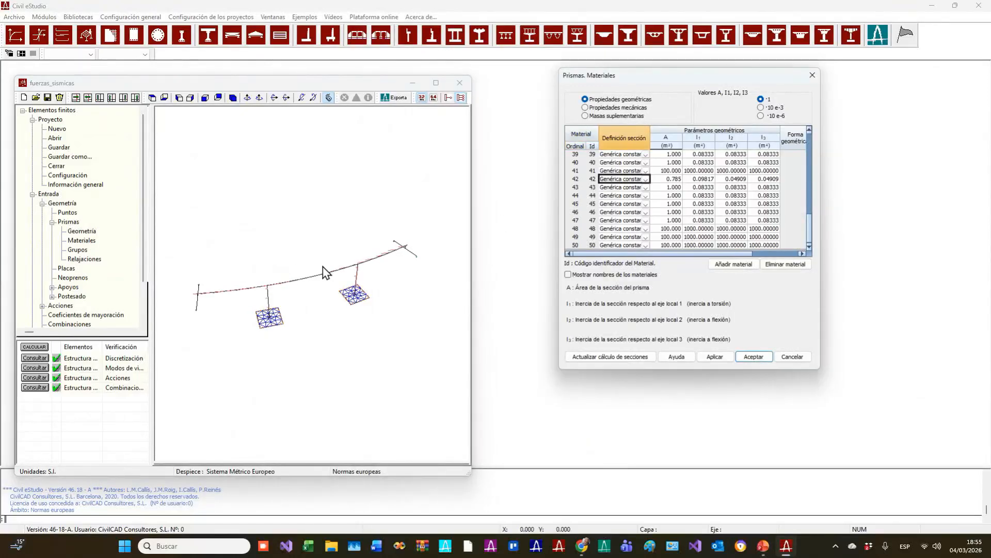
- Step through prism materials 44 to 40 and back to 42, locating material 42 on the bridge pier
scroll(325, 267, "up", 2)
scroll(325, 266, "up", 3)
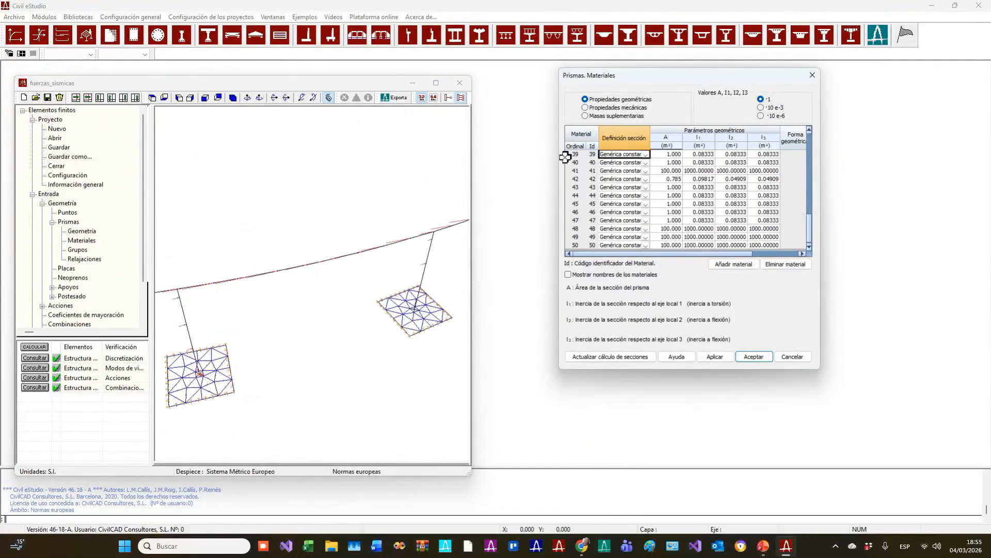
left_click(610, 194)
key("Up")
key("Up")
key("Up")
key("Up")
key("Down")
key("Down")
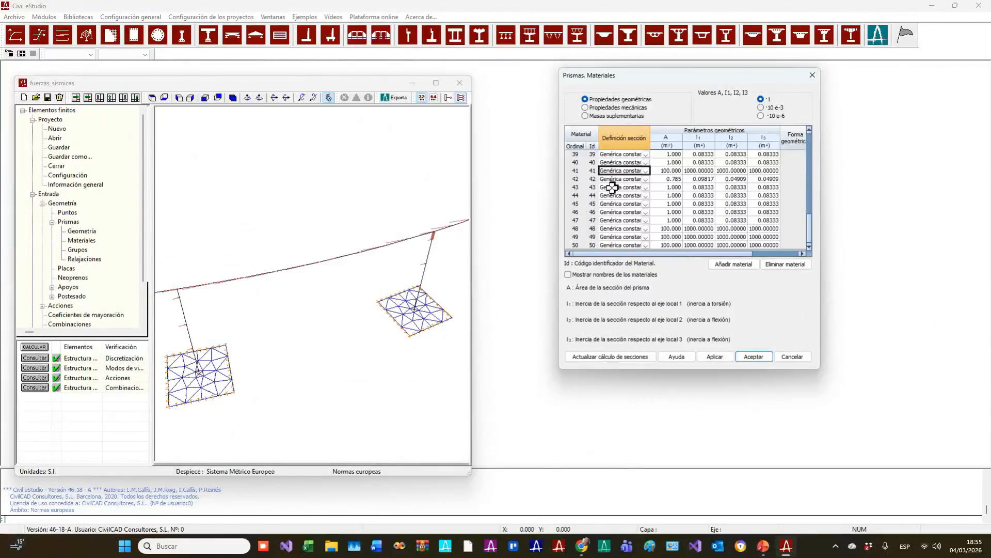
scroll(420, 287, "down", 1)
left_click_drag(427, 328, 452, 296)
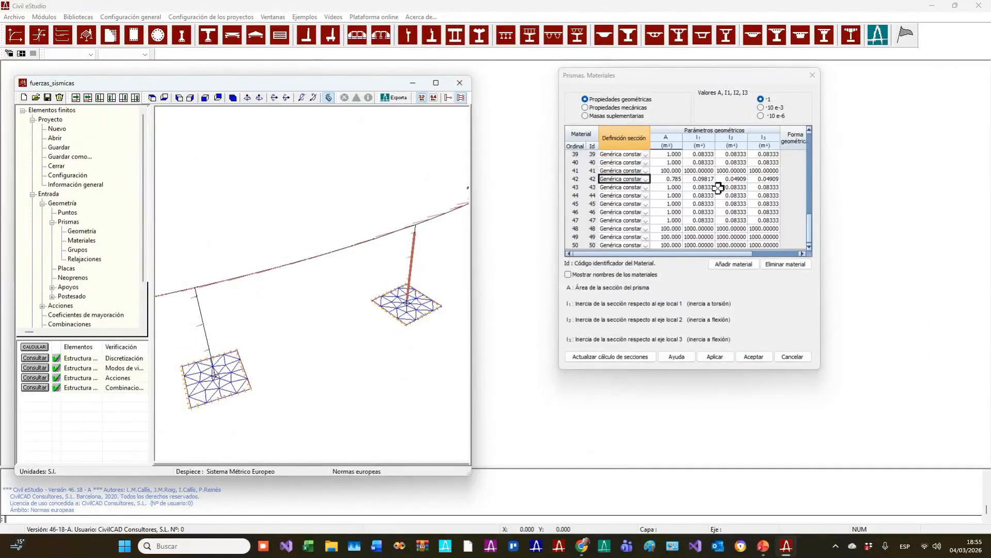
- Show the mechanical properties of the prism materials and check the specific weight of materials 6, 8 and 9
left_click(613, 107)
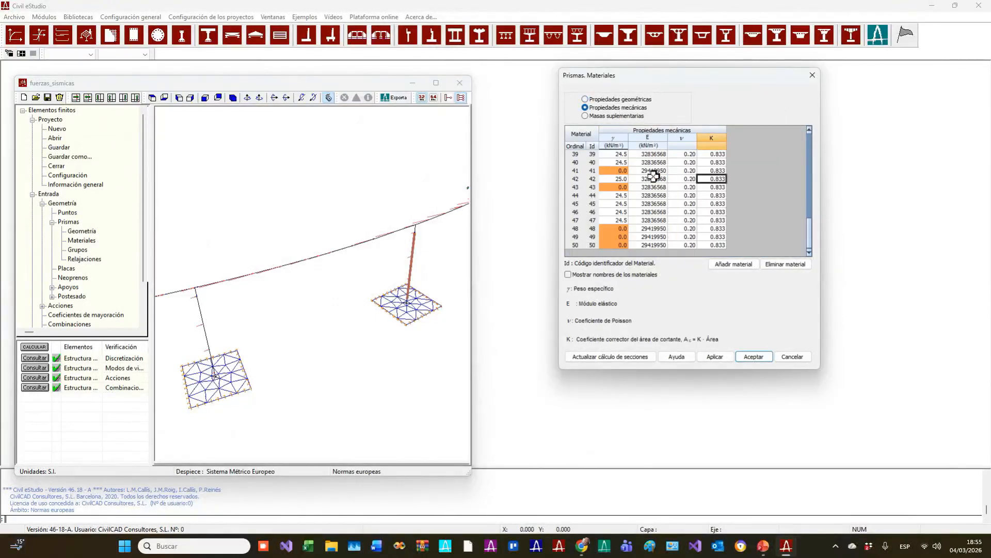
scroll(655, 209, "up", 12)
left_click(616, 179)
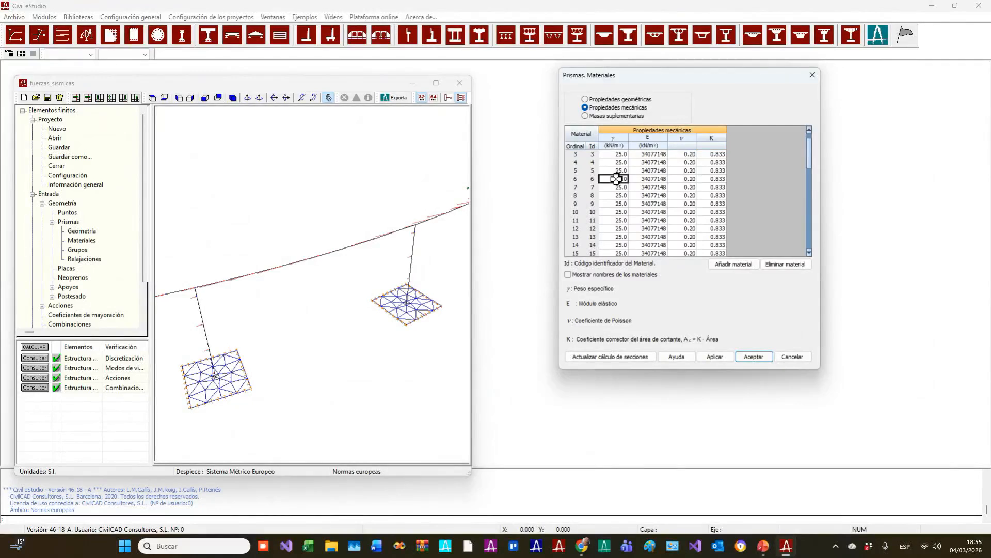
left_click(614, 138)
left_click(616, 196)
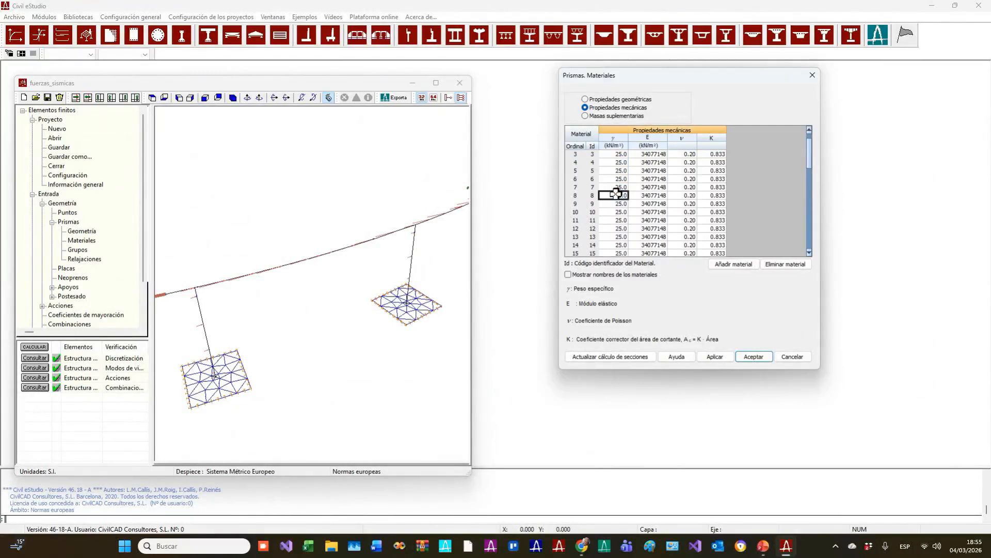
left_click(626, 135)
left_click(625, 203)
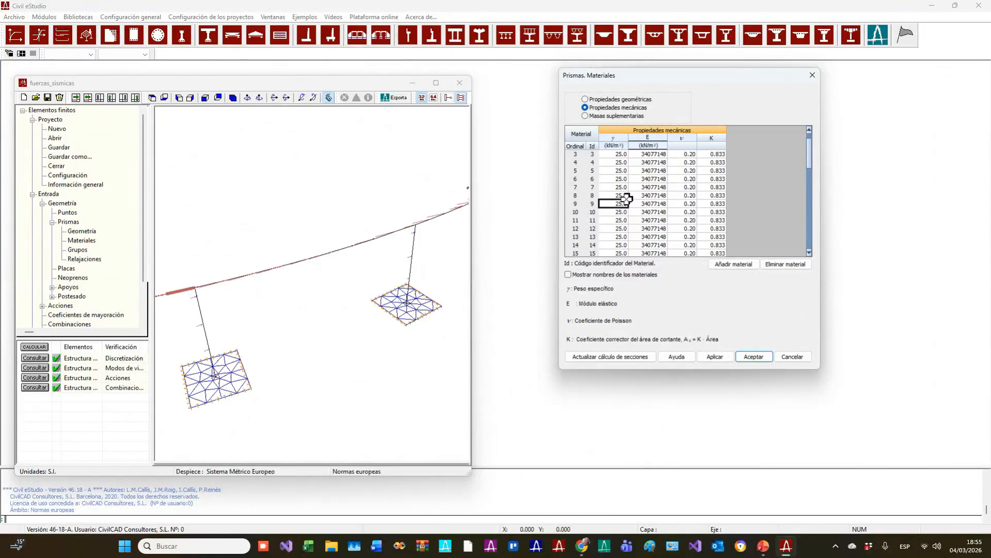
- Examine the force arrows at the deck nodes between the piers and follow them down one pier to its meshed footing
left_click_drag(270, 242, 296, 392)
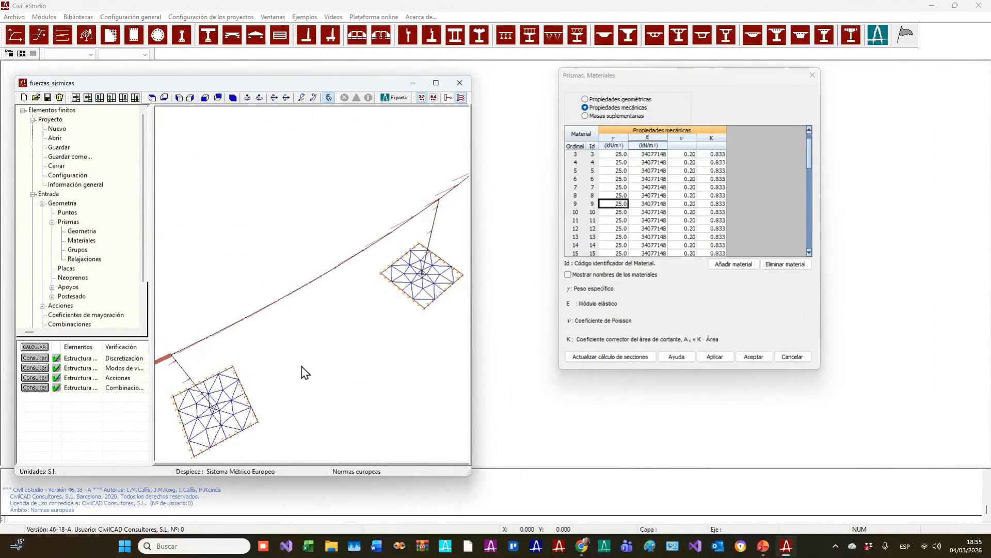
scroll(303, 361, "up", 6)
scroll(289, 335, "down", 4)
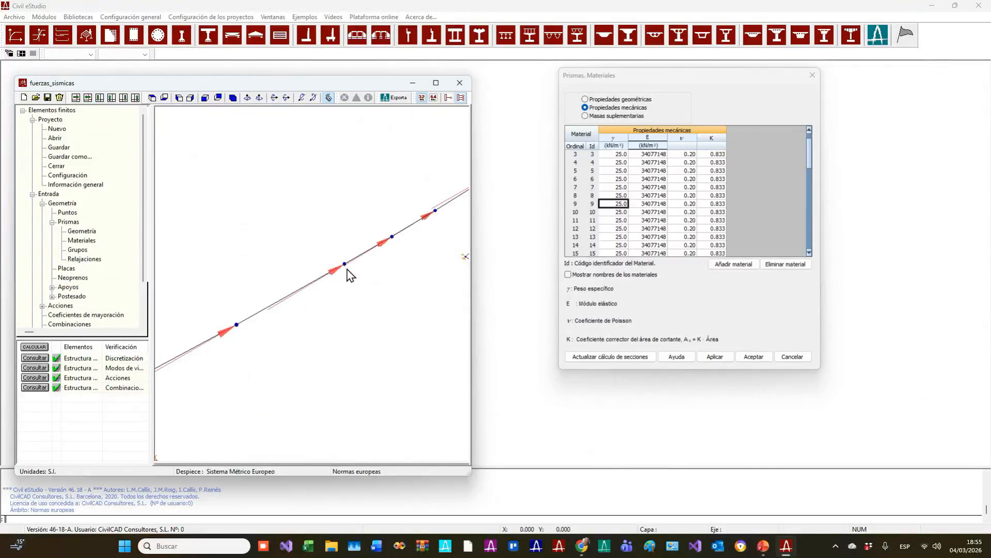
left_click_drag(337, 336, 341, 317)
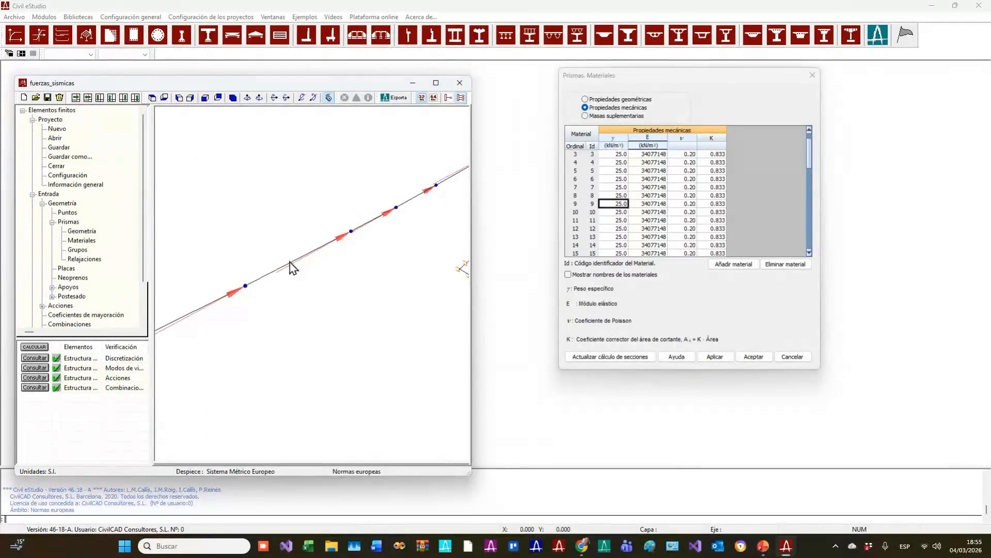
scroll(322, 282, "down", 5)
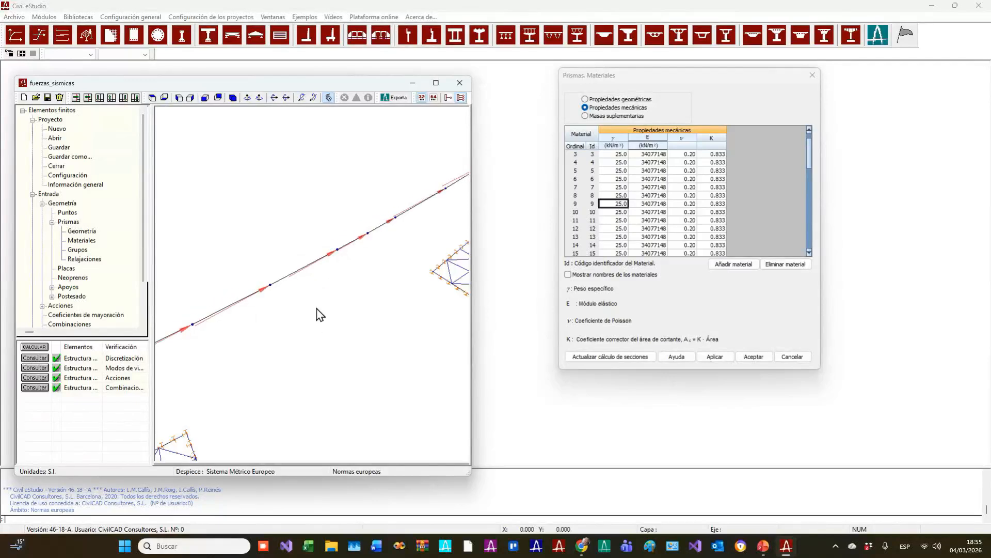
right_click_drag(427, 308, 200, 344)
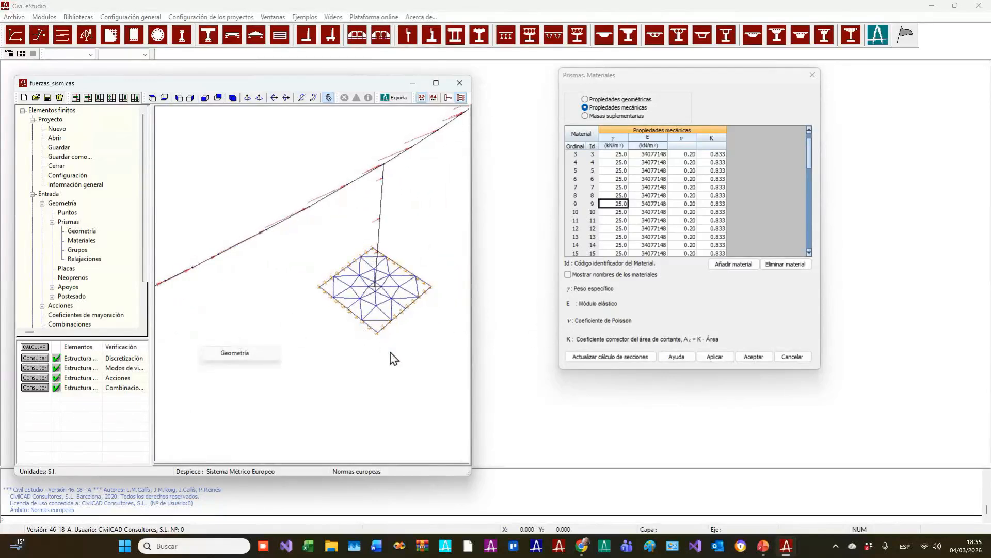
right_click_drag(382, 337, 296, 372)
scroll(342, 358, "up", 5)
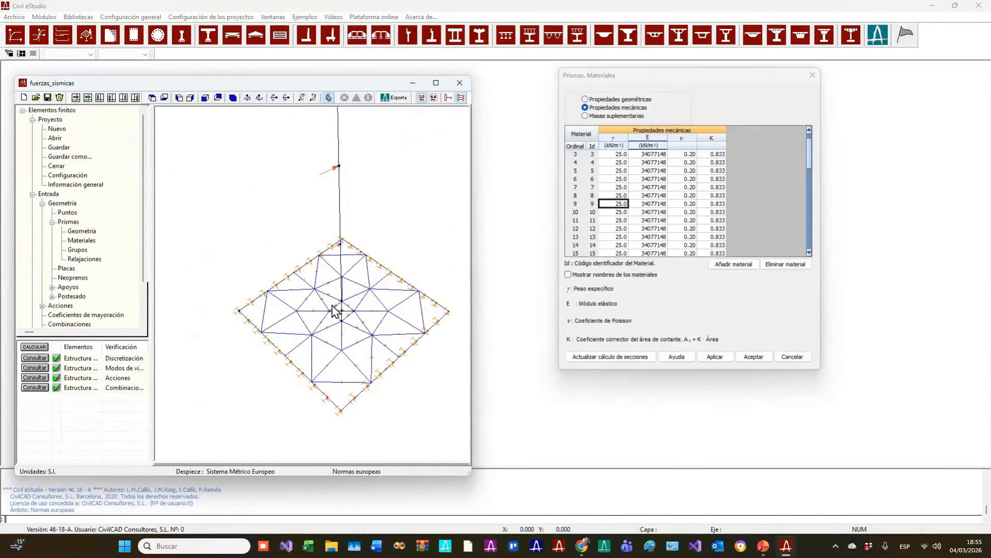
- Show the supplementary masses of the prism materials, browse the list and check both end masses of material 3
left_click(613, 116)
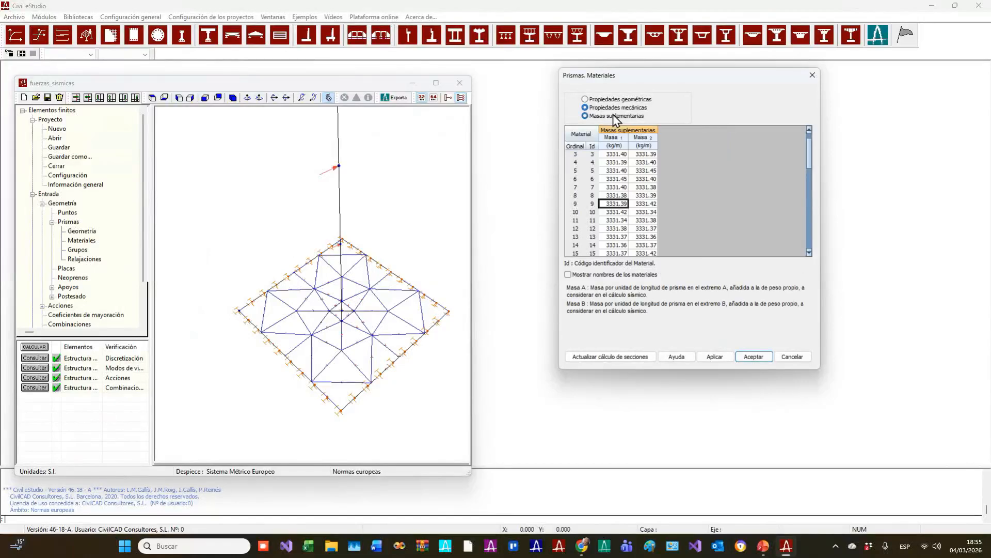
left_click_drag(631, 74, 606, 115)
scroll(562, 219, "down", 11)
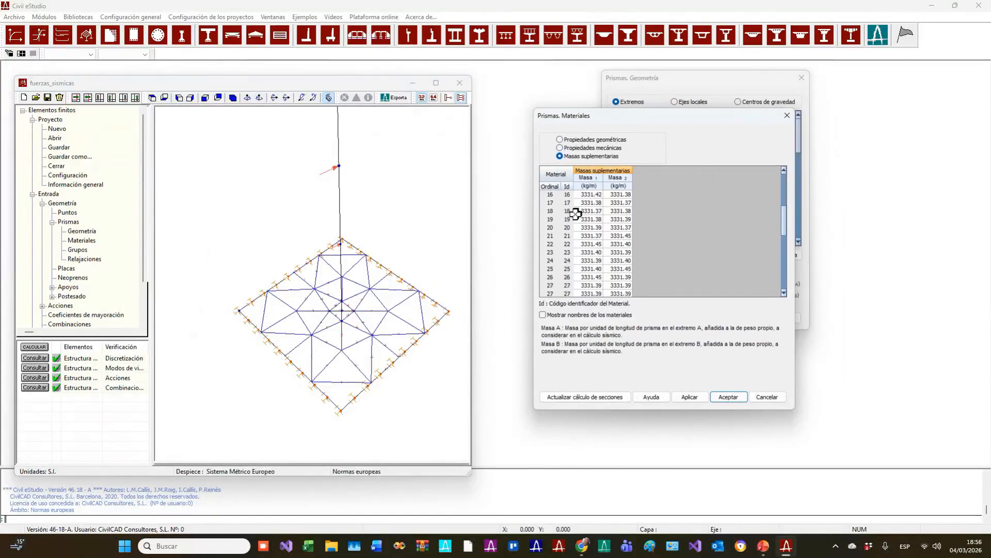
scroll(585, 258, "up", 12)
left_click(588, 261)
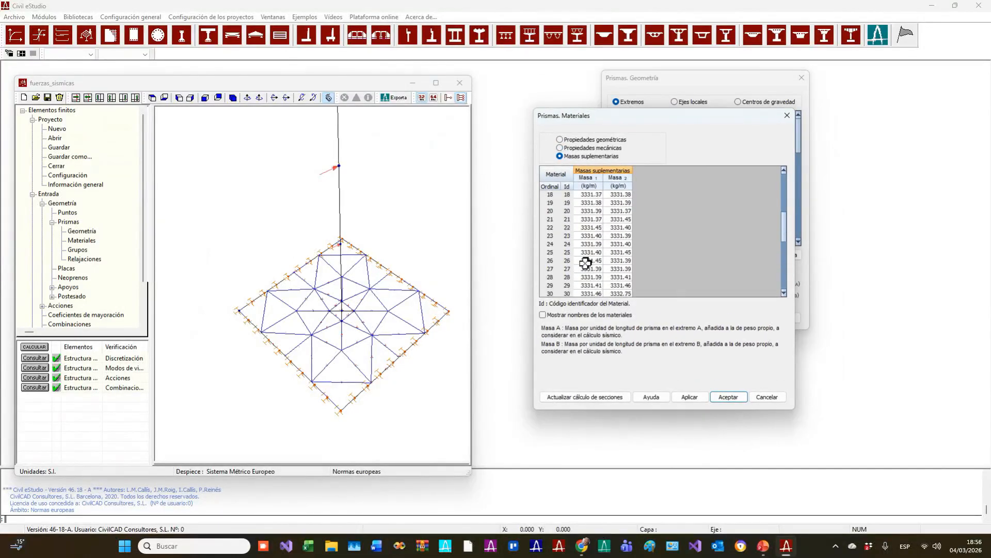
left_click(589, 227)
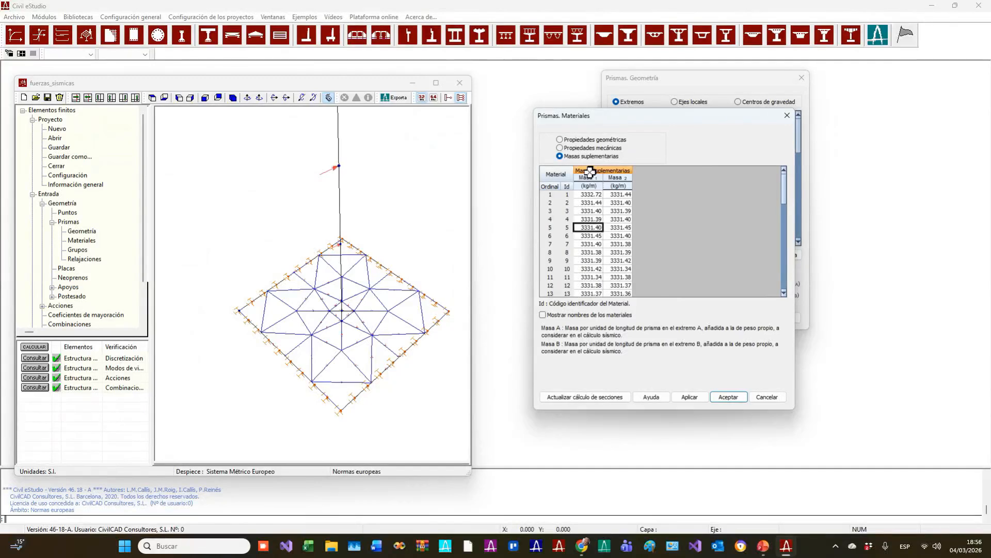
left_click(592, 211)
left_click(617, 211)
- Examine the node forces around the pier head and compare them with the second supplementary mass column, checking materials 4 and 6
right_click_drag(364, 149, 354, 297)
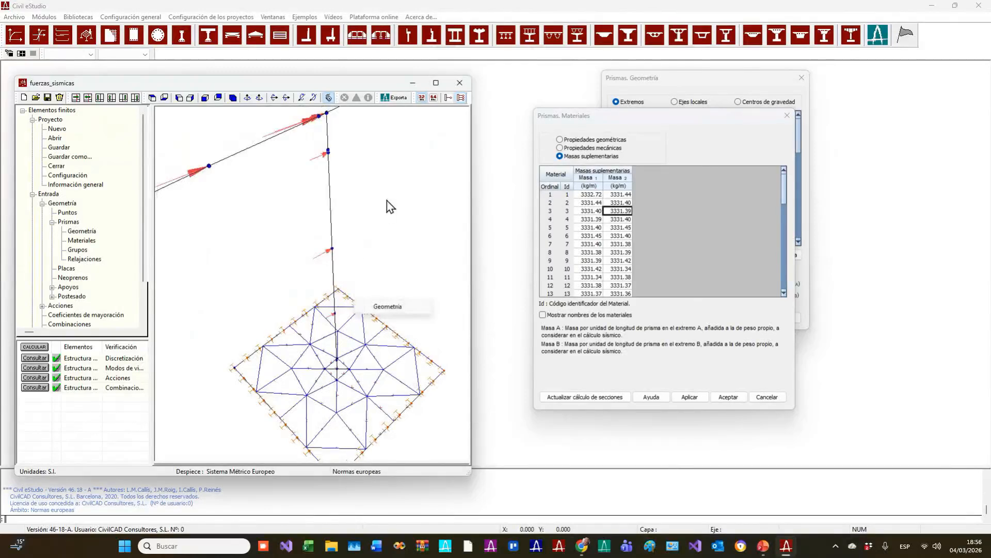
right_click_drag(387, 200, 392, 236)
left_click(361, 182)
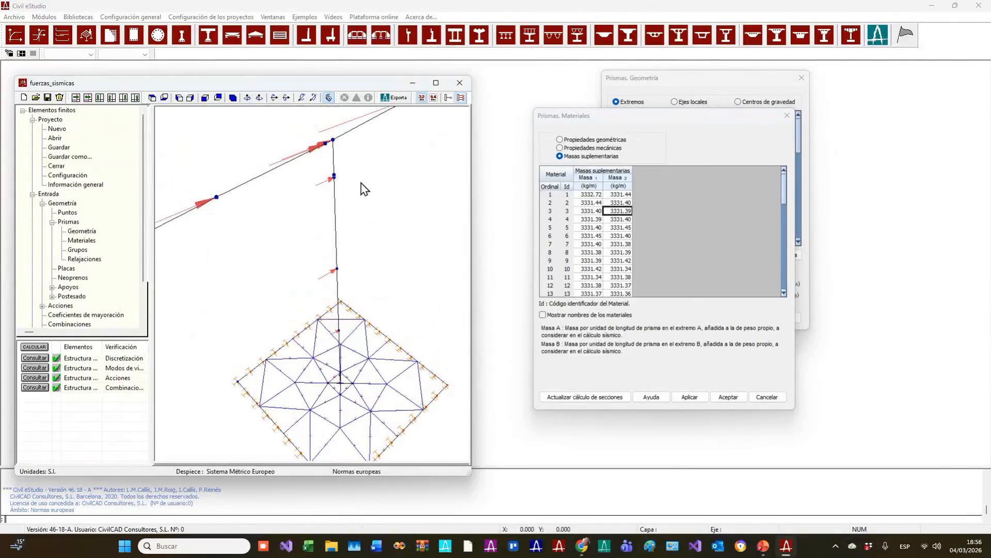
scroll(369, 187, "down", 3)
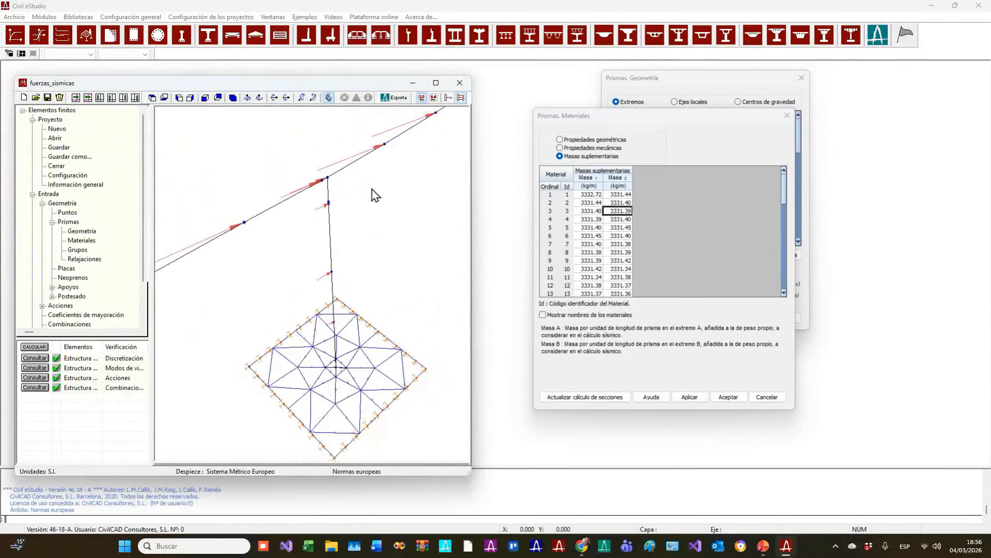
left_click(603, 178)
left_click(612, 178)
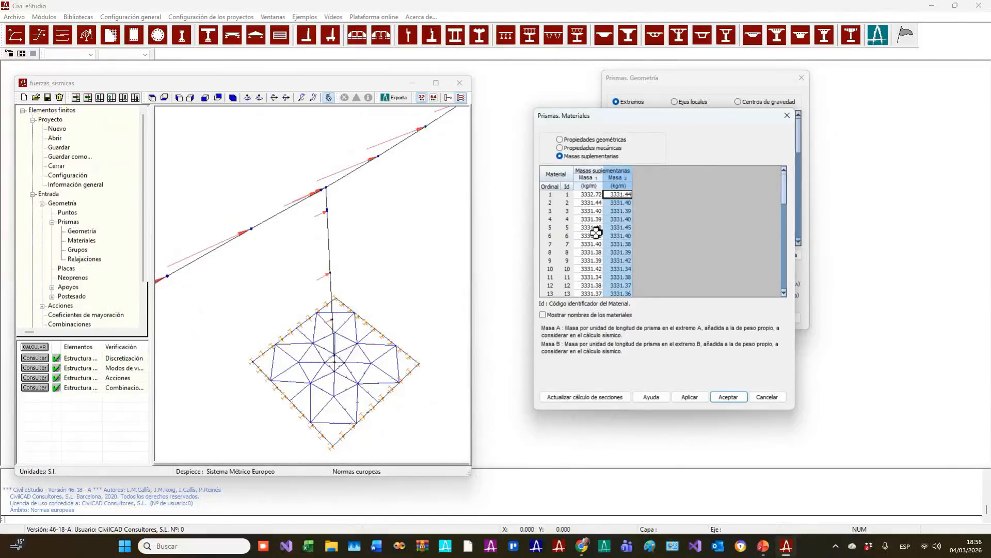
left_click(618, 221)
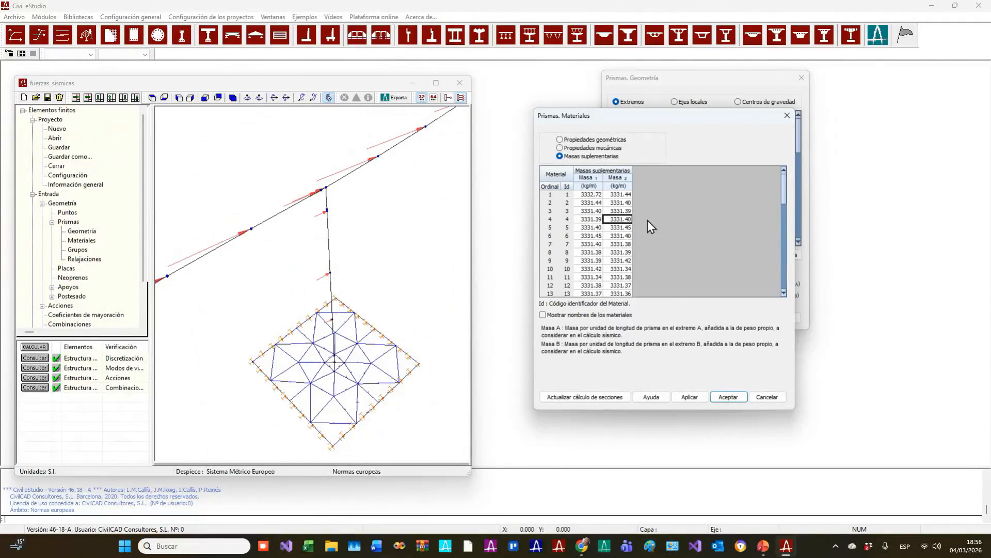
left_click(610, 236)
- Close the prism materials and prism geometry dialogs without accepting them
key("Escape")
left_click(704, 82)
key("Escape")
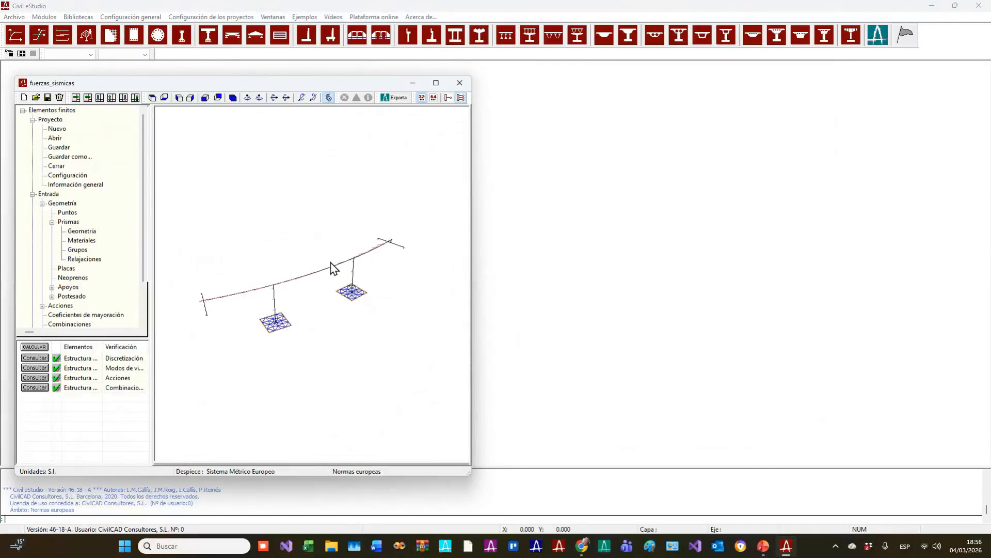
- Collapse the prism and project groups, expand the input configuration and open the vibration modes calculation settings
double_click(71, 223)
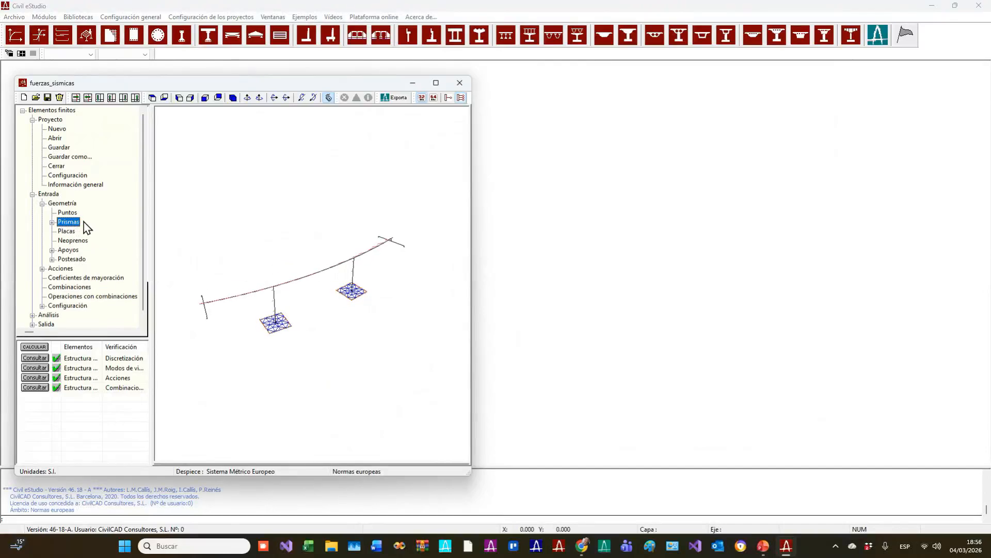
double_click(77, 306)
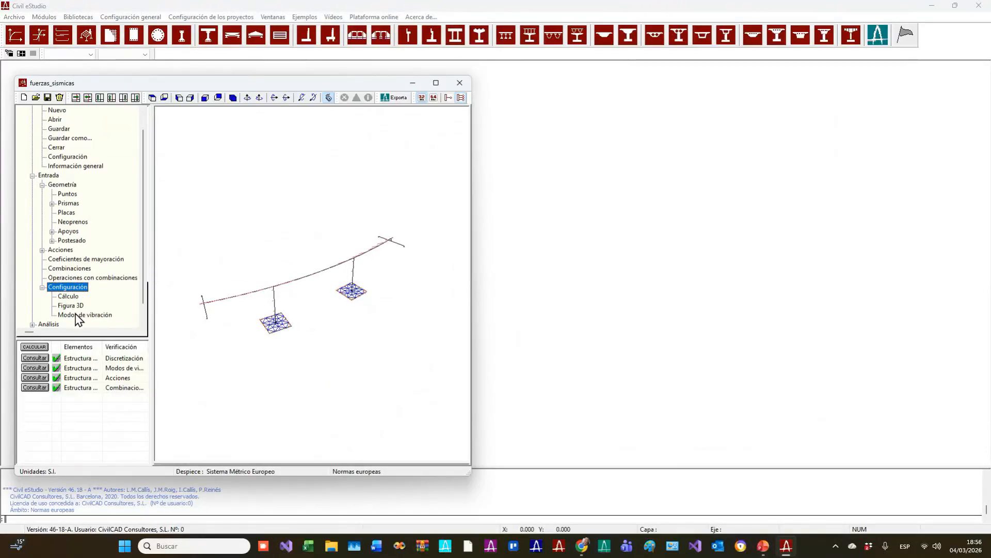
scroll(78, 184, "up", 1)
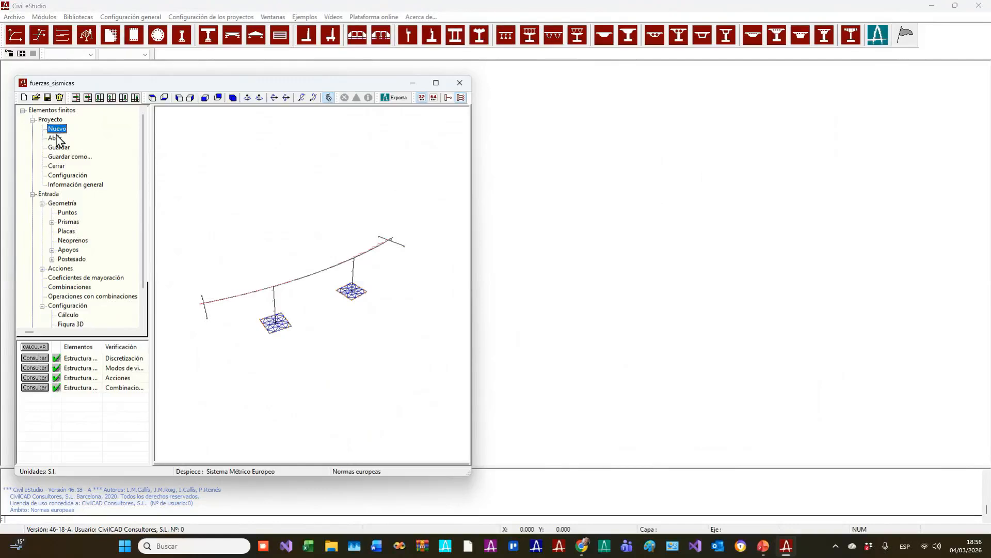
double_click(50, 119)
double_click(80, 269)
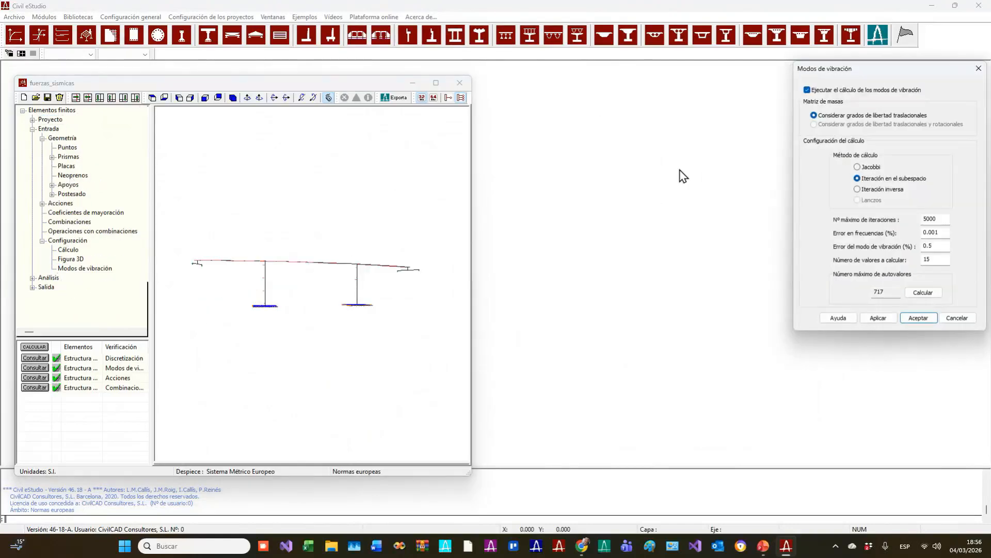
- Switch the vibration mode calculation off and back on, and rotate the bridge model to a 3D view beside the settings
left_click_drag(878, 62, 539, 175)
left_click(498, 196)
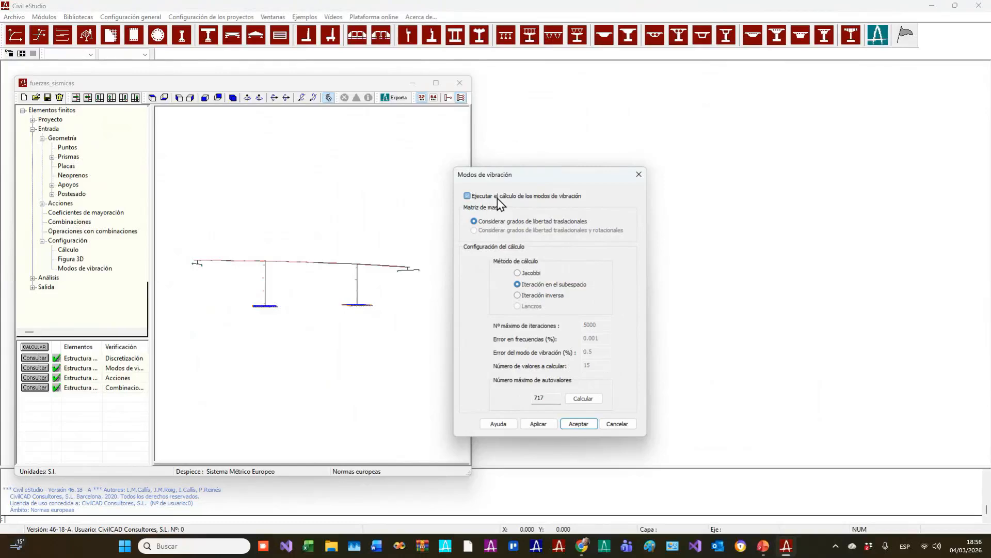
left_click(493, 198)
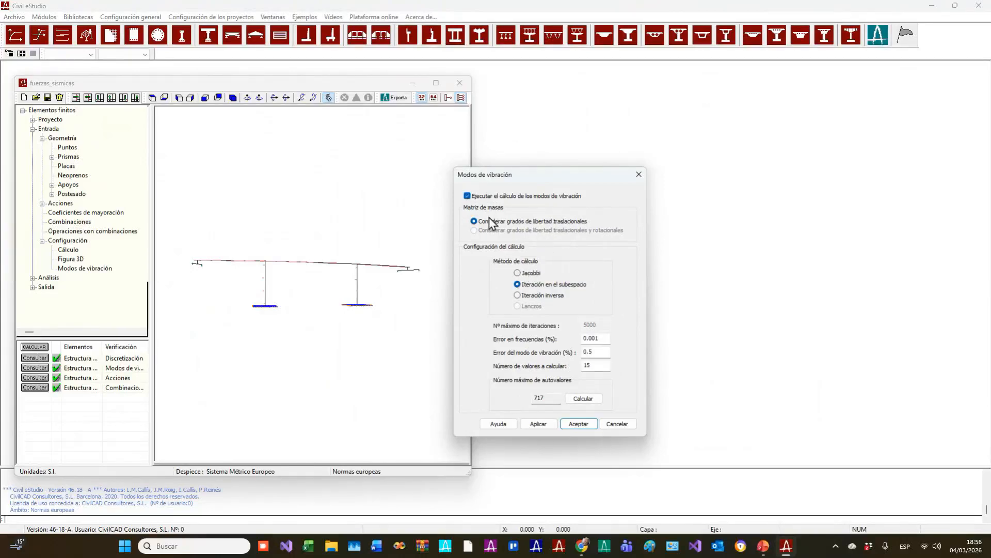
left_click_drag(309, 178, 348, 271)
left_click_drag(560, 177, 581, 185)
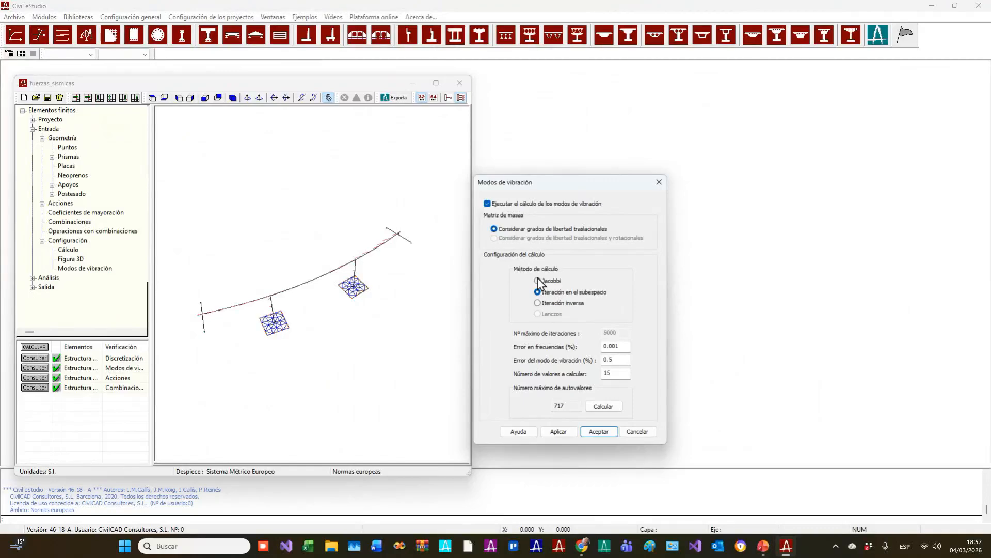
- Try the Jacobi calculation method and examine the maximum number of eigenvalues alongside the rotated bridge model
left_click(538, 304)
mouse_move(576, 181)
left_mouse_down()
mouse_move(602, 169)
mouse_move(587, 173)
left_mouse_up()
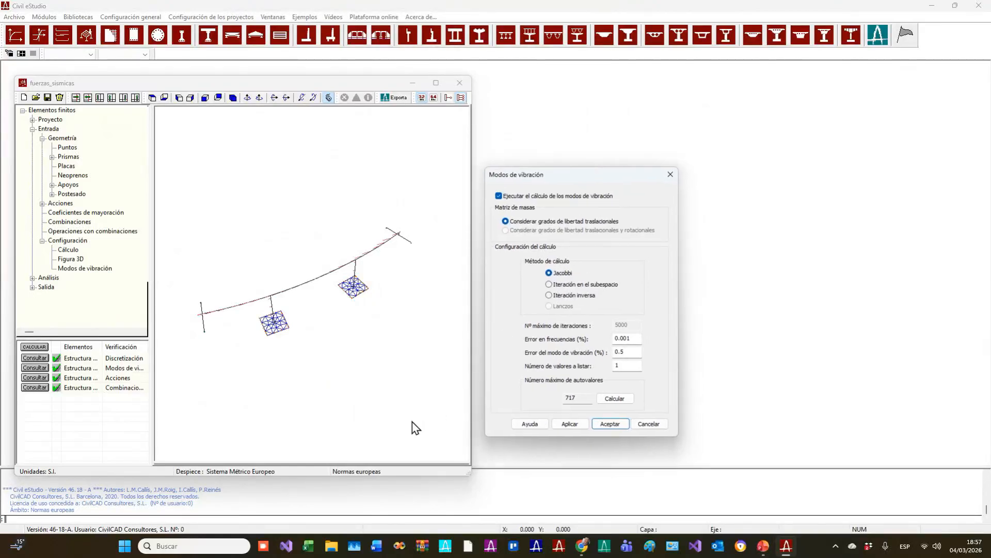
left_click_drag(382, 371, 402, 364)
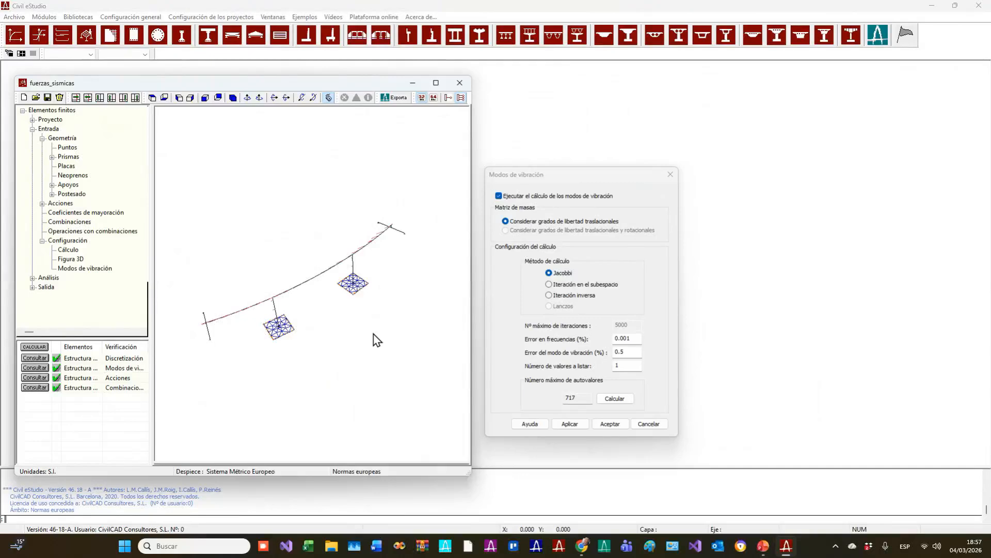
scroll(373, 333, "up", 3)
left_click_drag(306, 363, 332, 396)
left_click_drag(284, 357, 271, 341)
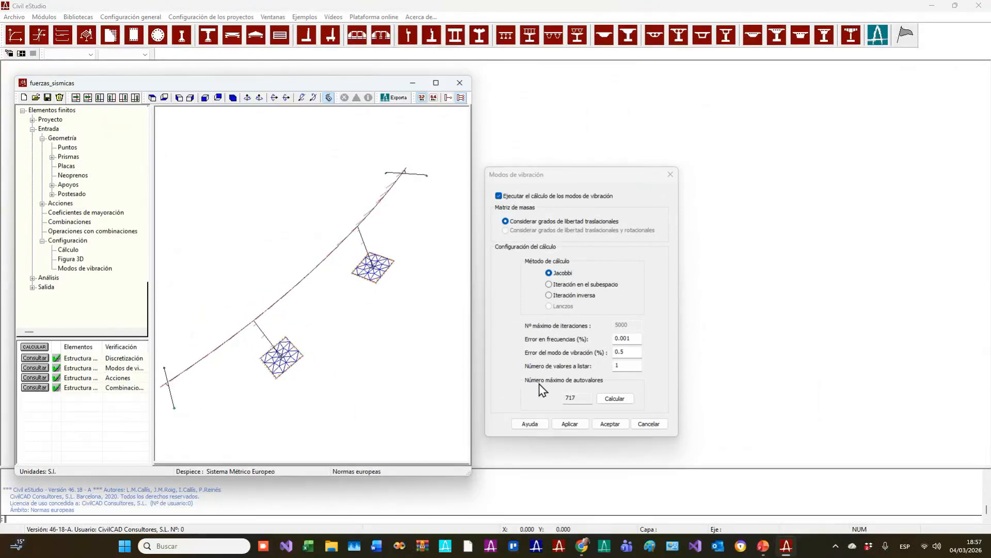
left_click_drag(590, 399, 550, 400)
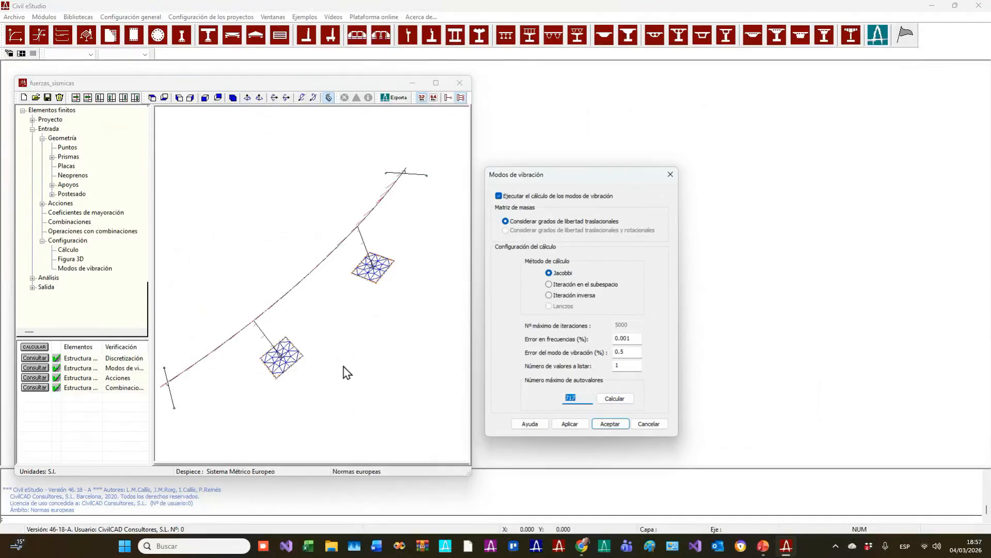
left_click_drag(297, 347, 372, 322)
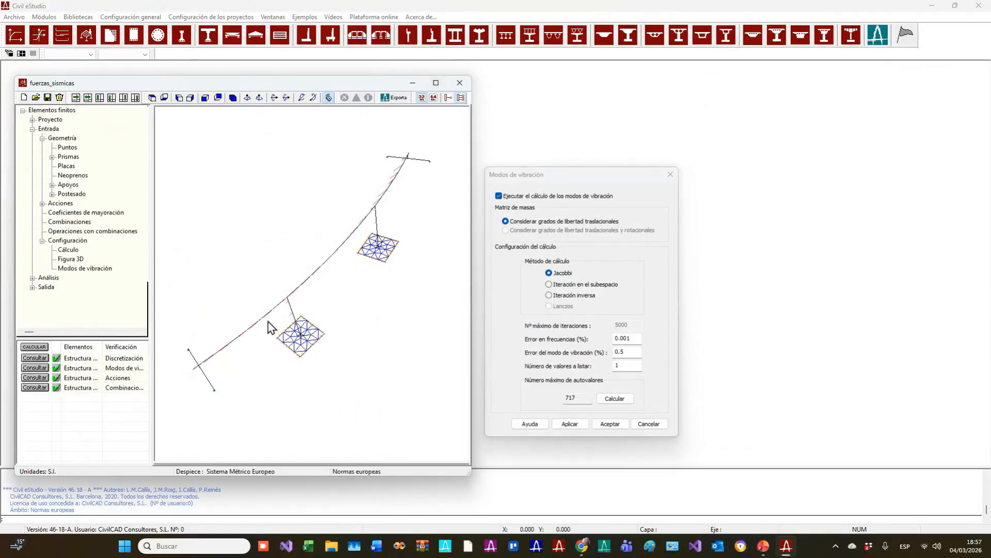
left_click(586, 400)
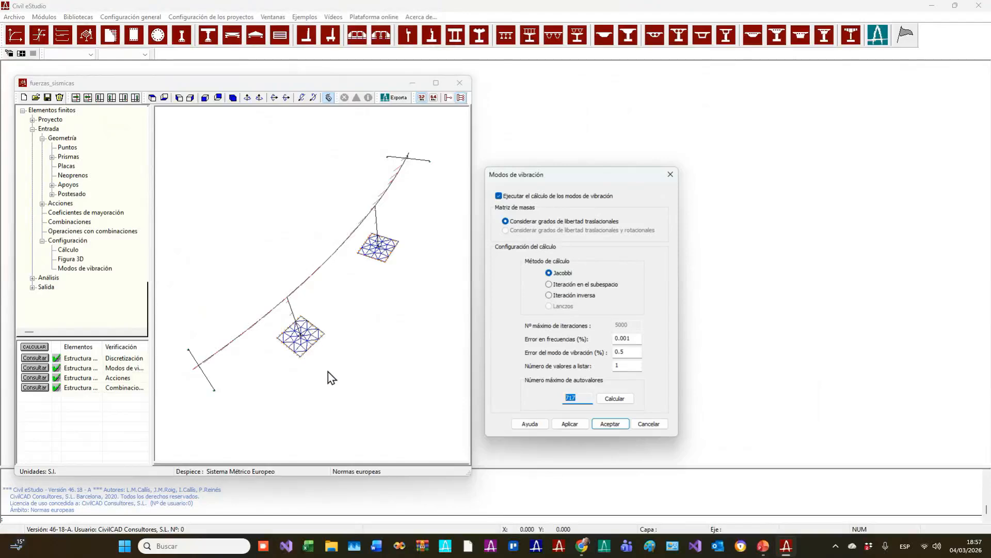
left_click(340, 415)
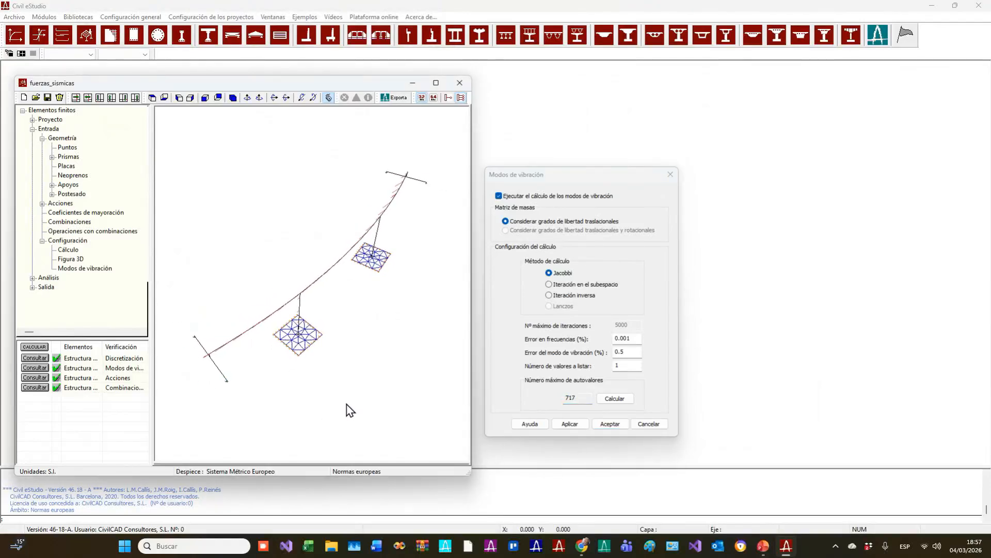
- Try inverse iteration, then subspace iteration with 44 and 22 values to calculate, and cancel the vibration modes settings
left_click(558, 295)
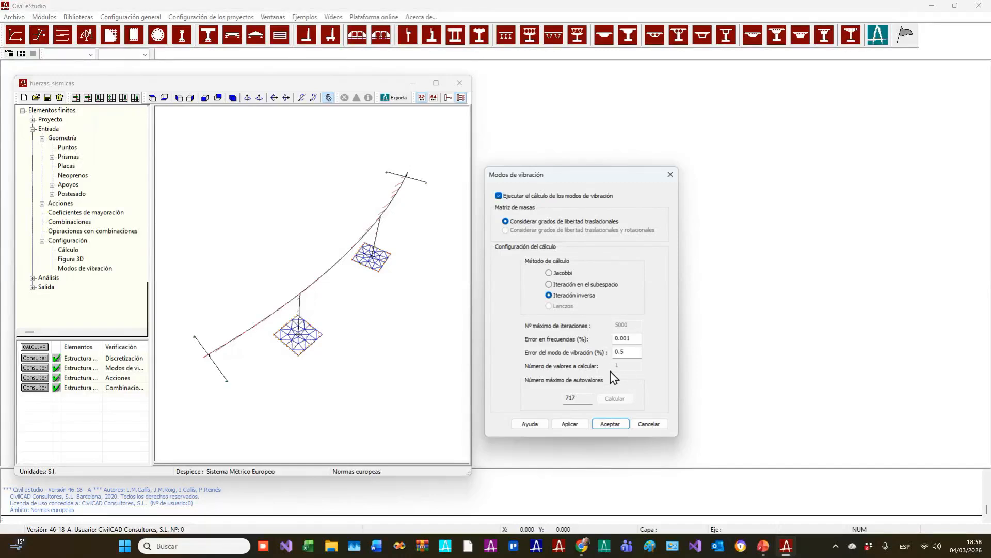
left_click(572, 286)
double_click(631, 365)
key("BackSpace")
type("44")
left_click_drag(625, 364, 567, 377)
type("22")
left_click_drag(633, 369, 547, 363)
left_click(652, 427)
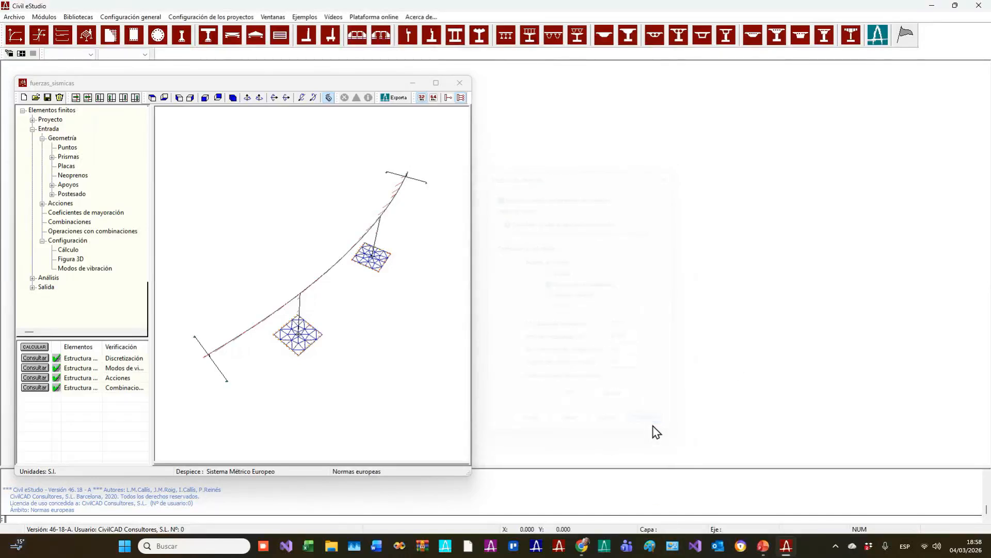
- Collapse the input group, expand the analysis group to its vibration modes entry and narrow the project window
double_click(85, 269)
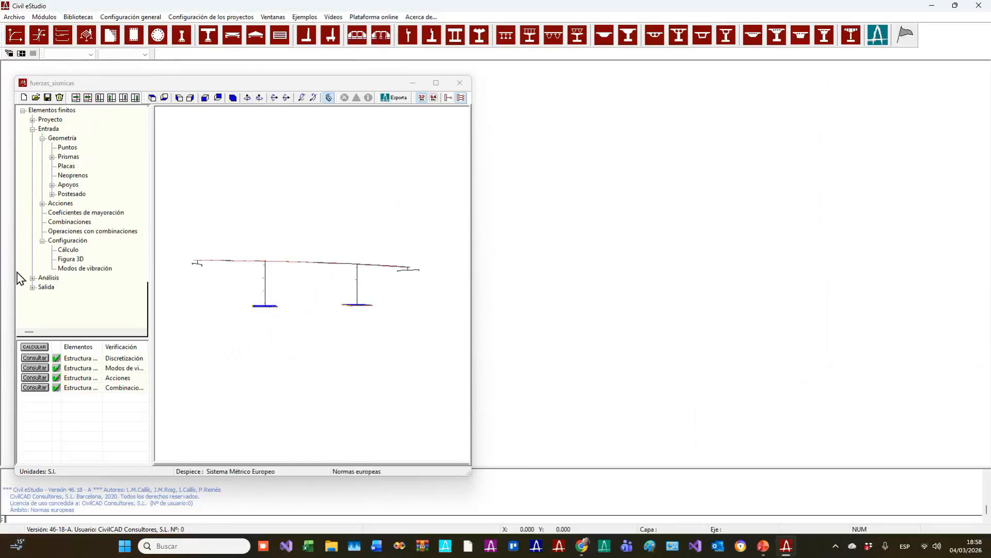
left_click(63, 138)
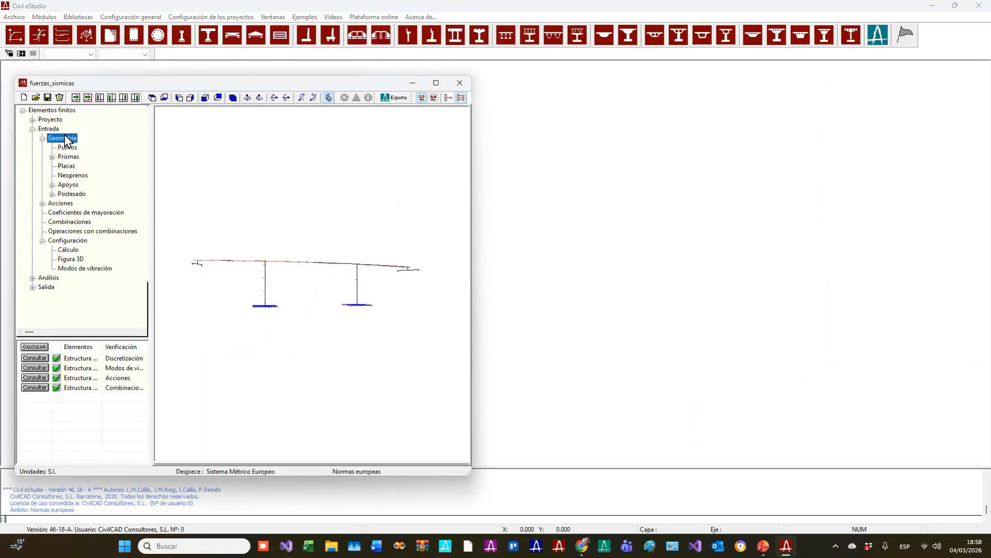
key("Up")
key("Left")
key("Down")
key("Right")
left_click_drag(471, 217, 387, 216)
left_click(86, 180)
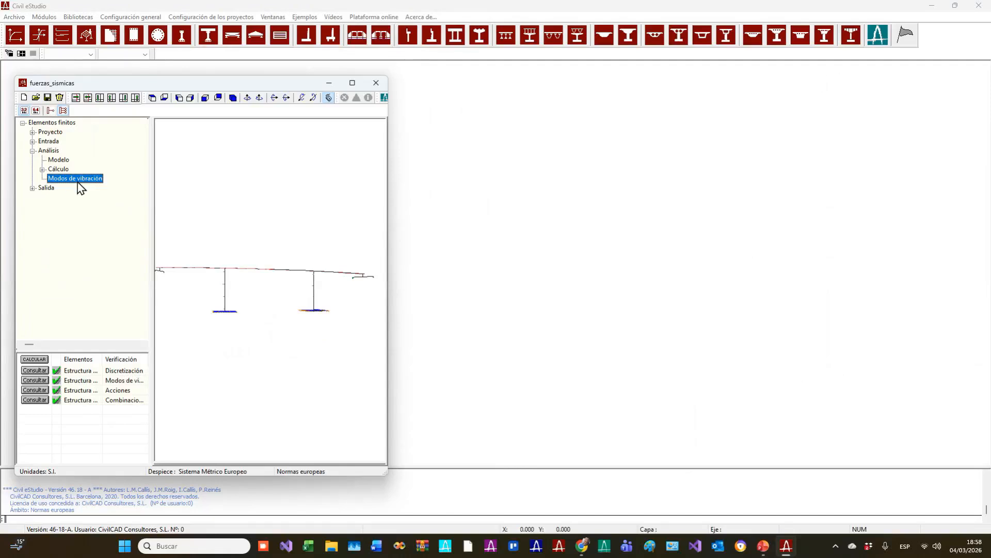
- Open the interactive query of the analysis vibration modes and show the shape of mode 3
double_click(67, 178)
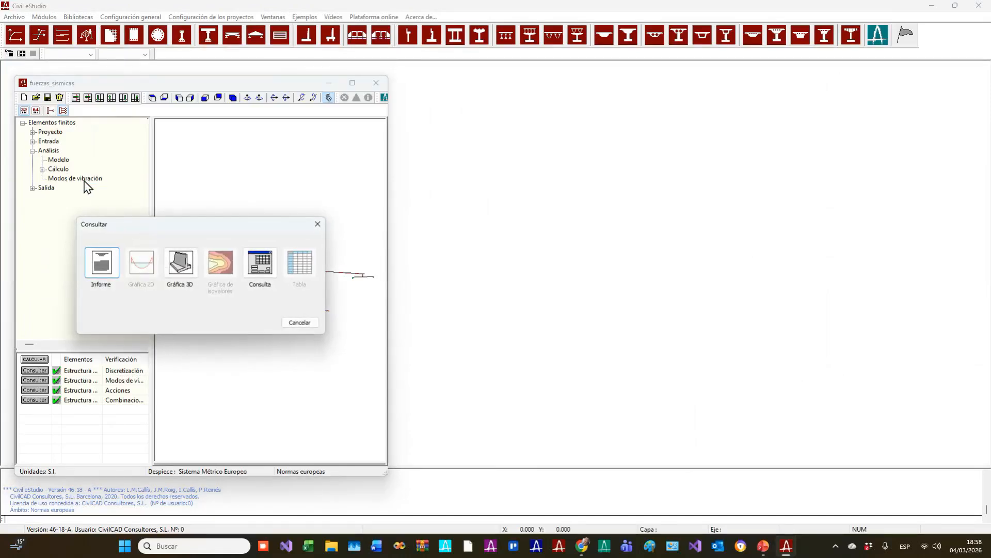
left_click_drag(165, 232, 300, 249)
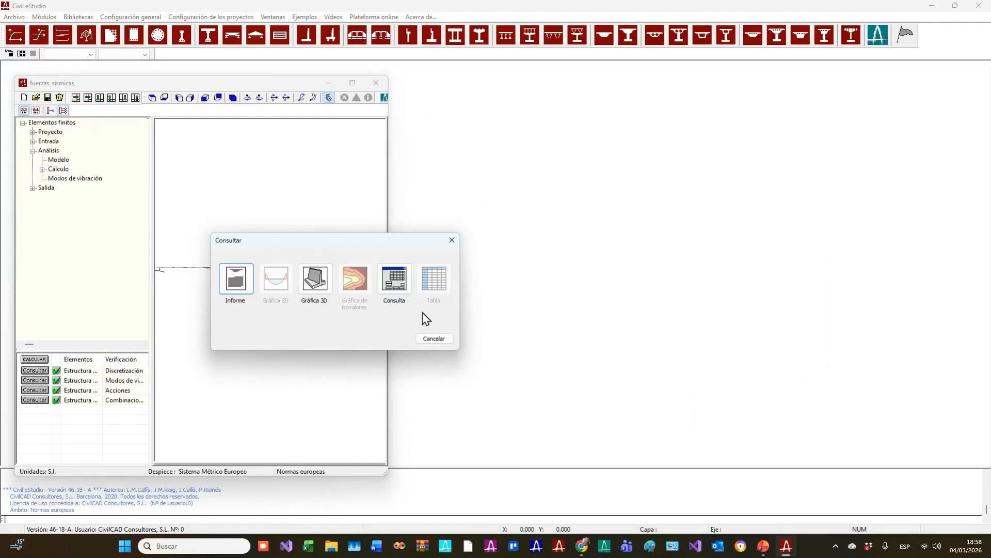
left_click(395, 279)
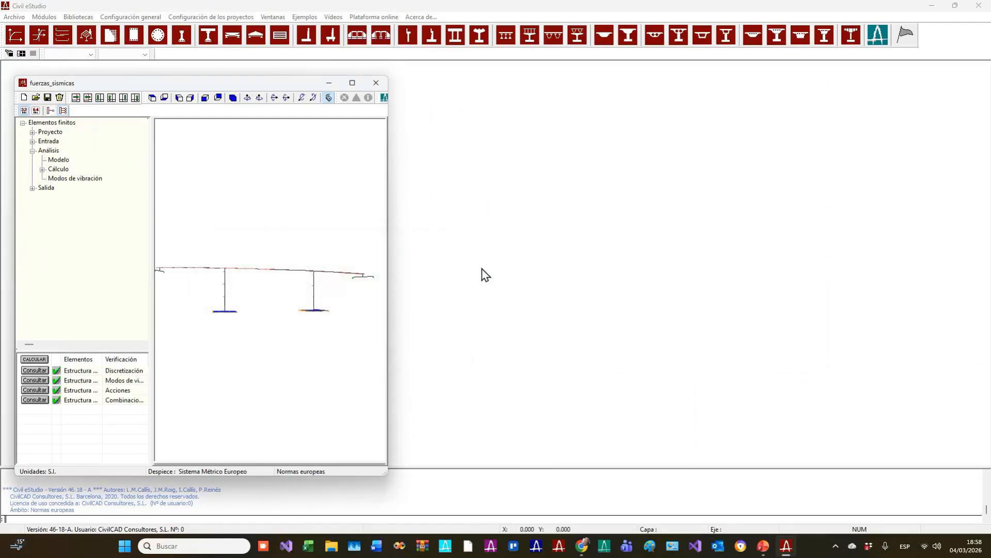
left_click_drag(725, 69, 325, 126)
left_click(485, 202)
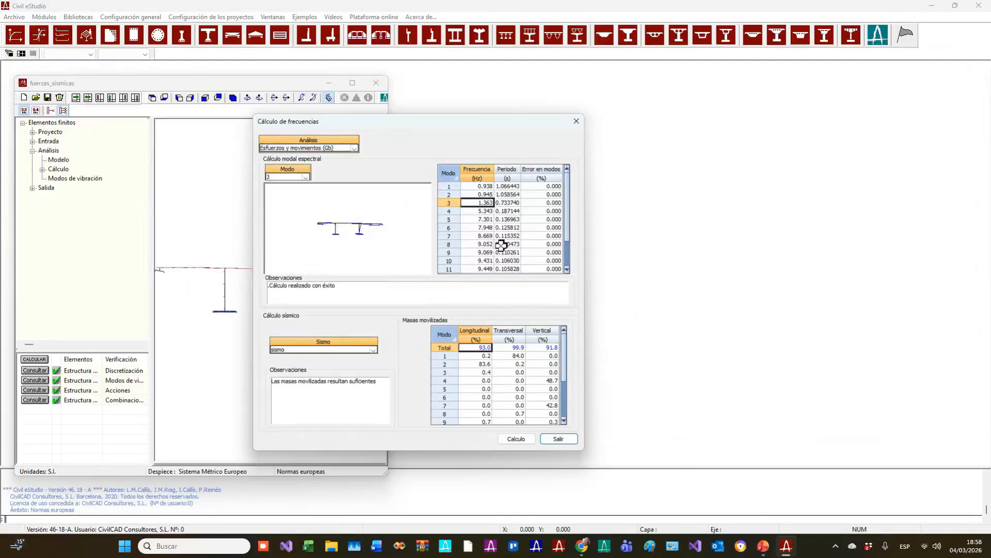
- Browse the frequency table of the higher modes, viewing the shapes of modes 5, 11 and 15
scroll(512, 203, "up", 2)
scroll(512, 202, "down", 5)
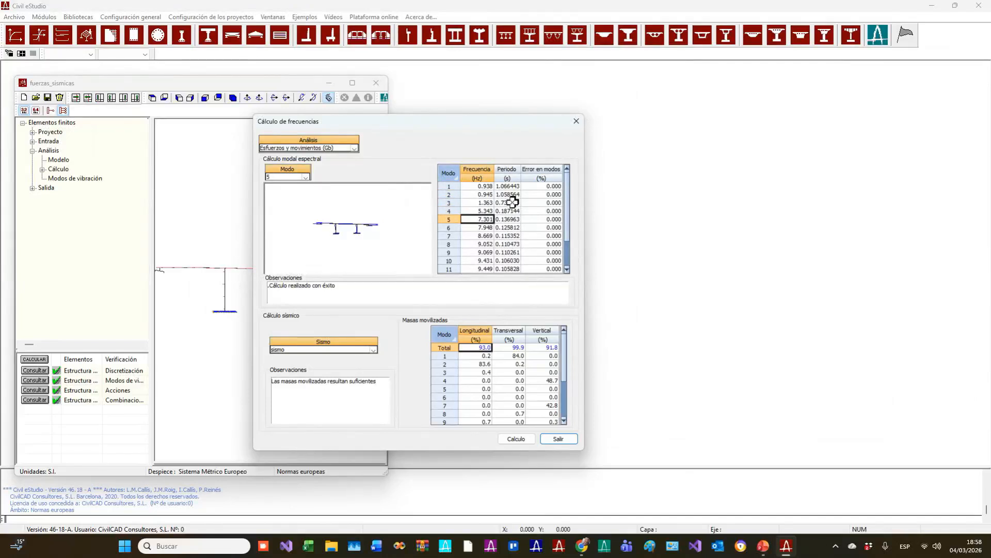
scroll(513, 202, "down", 5)
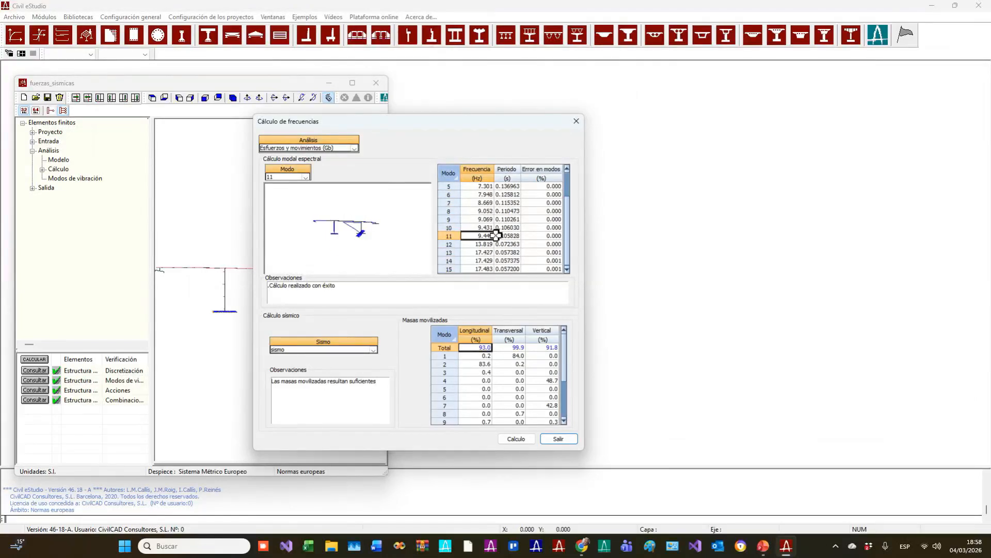
scroll(471, 238, "up", 2)
scroll(486, 223, "down", 2)
scroll(477, 265, "down", 4)
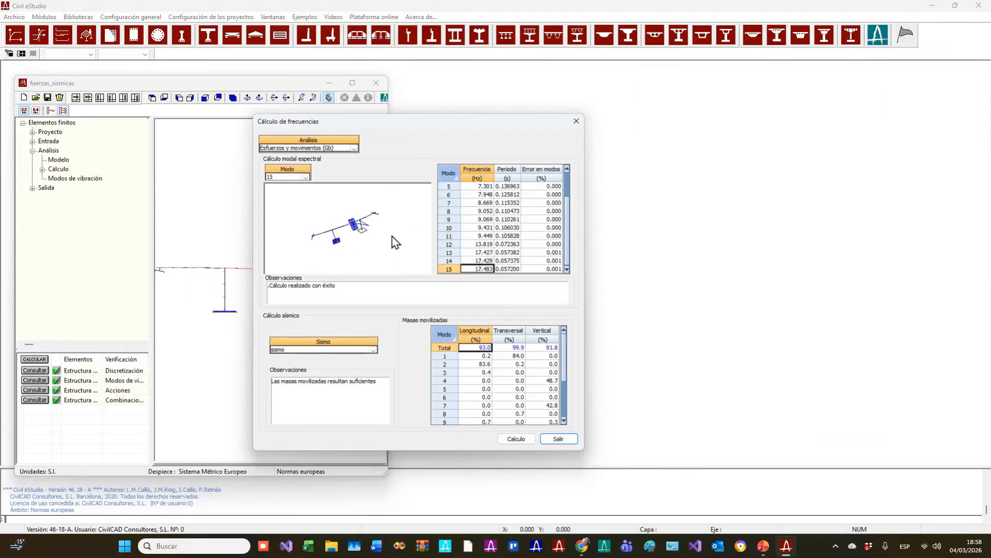
- View the shapes of modes 1 to 4 one after another and rotate the mode 4 shape
scroll(451, 225, "up", 3)
left_click(479, 186)
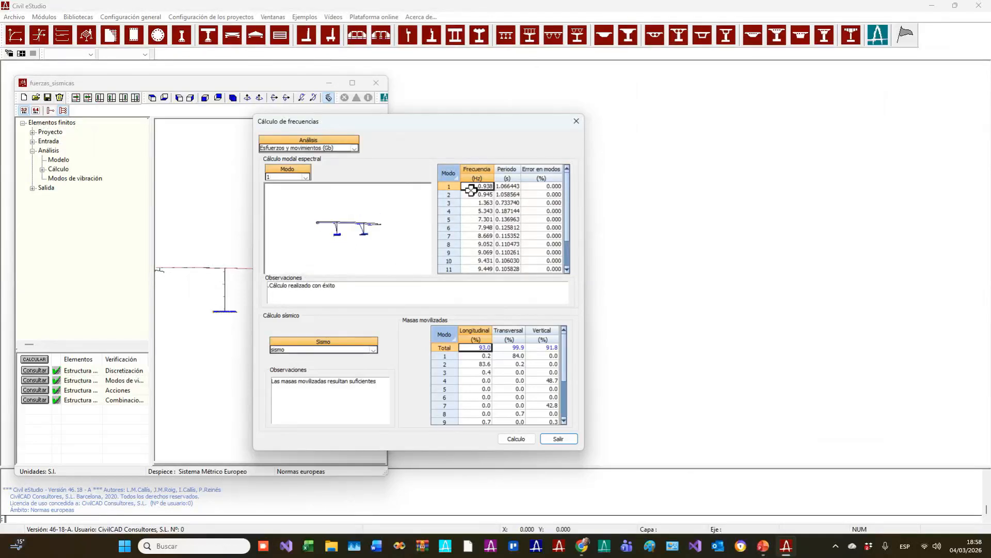
key("Down")
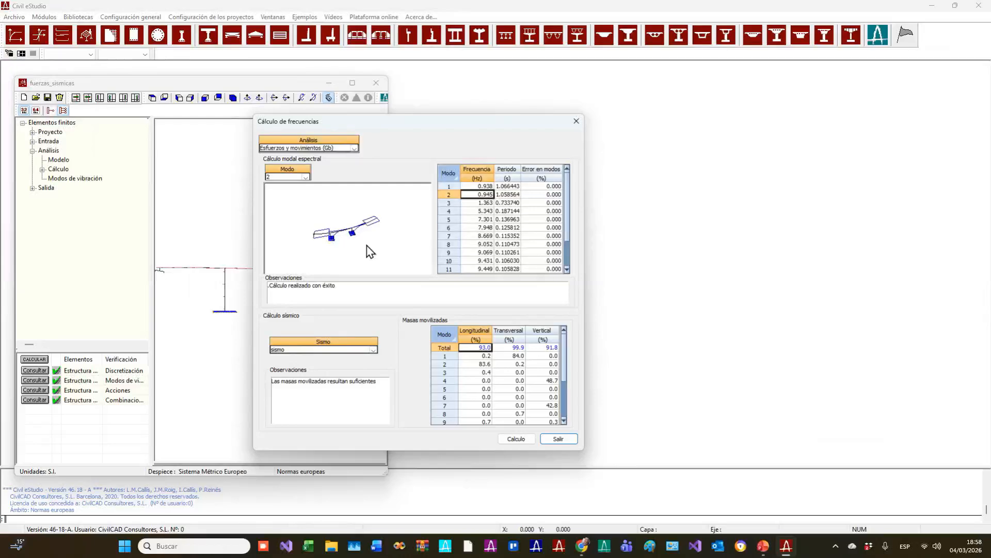
key("Down")
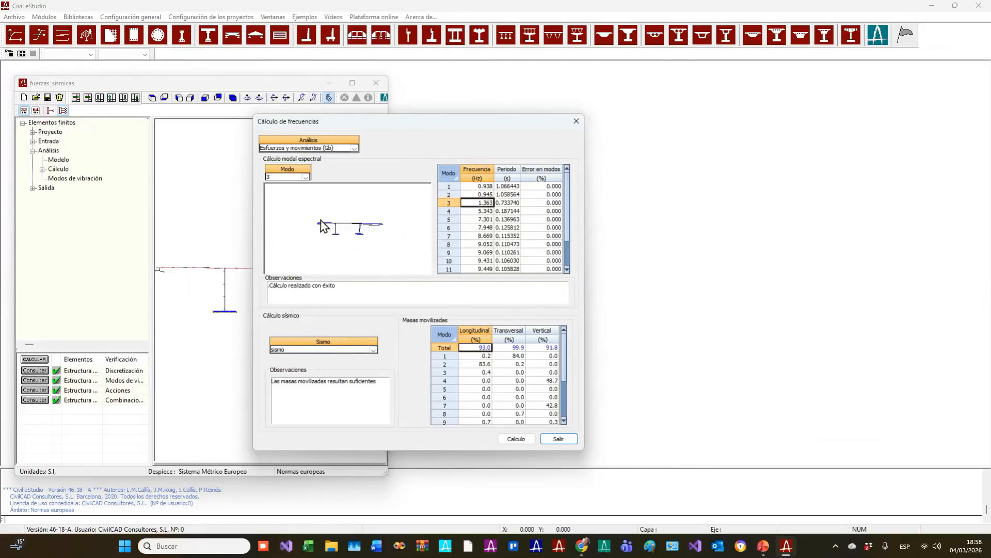
key("Down")
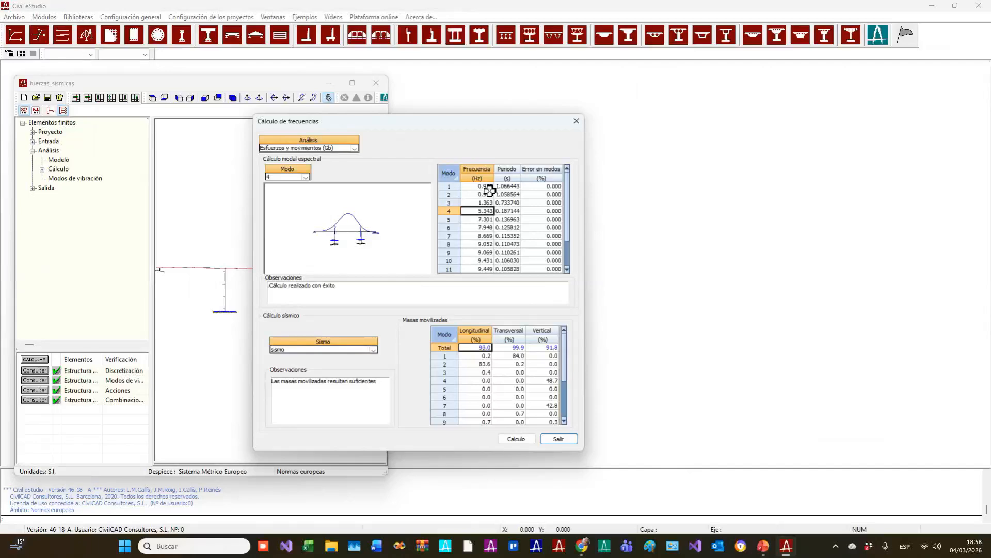
mouse_move(352, 219)
left_mouse_down()
mouse_move(384, 236)
mouse_move(362, 250)
mouse_move(351, 227)
left_mouse_up()
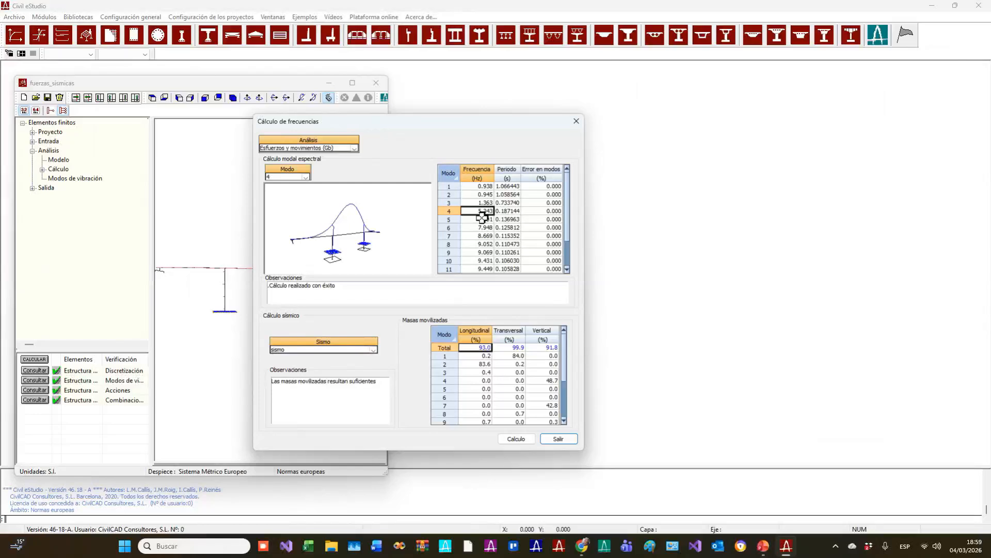
- Show mode 5 and rotate its shape, move the frequency dialog beside the model and show mode 15
left_click(305, 177)
left_click(290, 217)
left_click_drag(298, 215, 341, 233)
left_click_drag(476, 121, 632, 109)
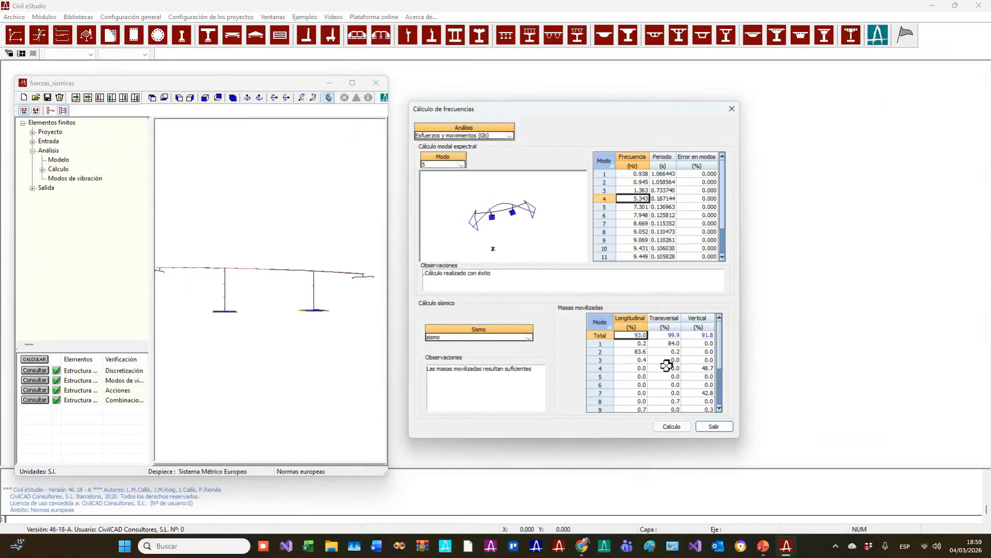
scroll(649, 244, "down", 2)
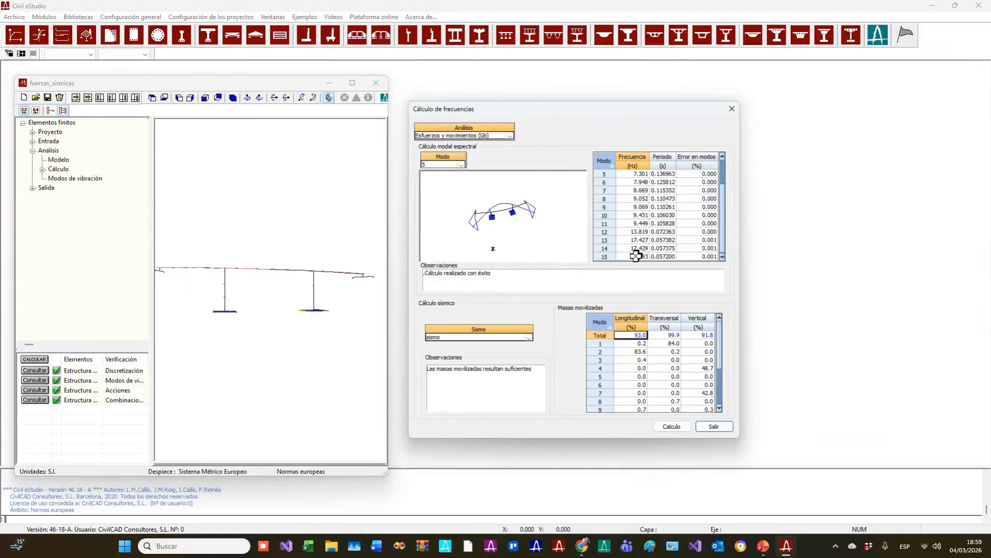
left_click(636, 256)
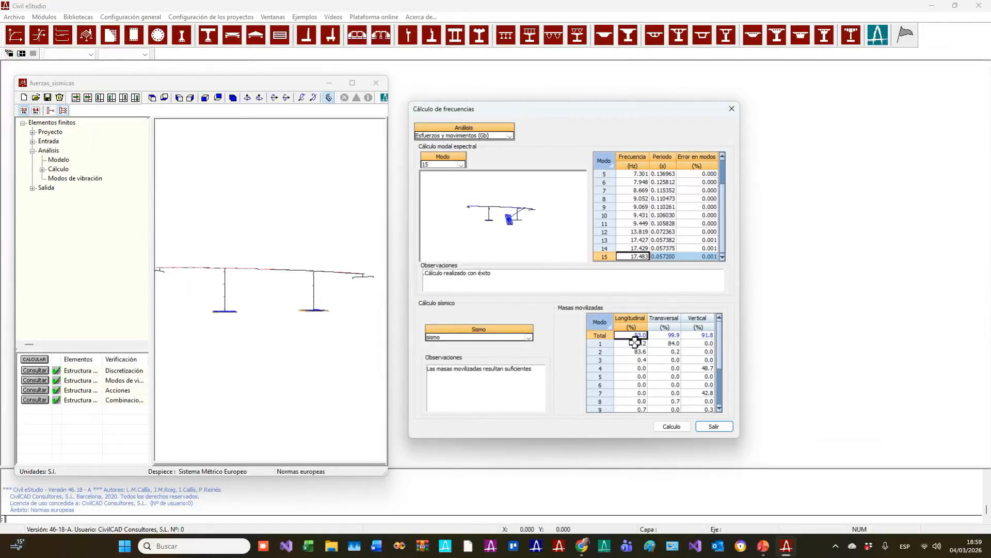
- Check the total mobilised masses in the longitudinal, transversal and vertical directions
left_click(629, 359)
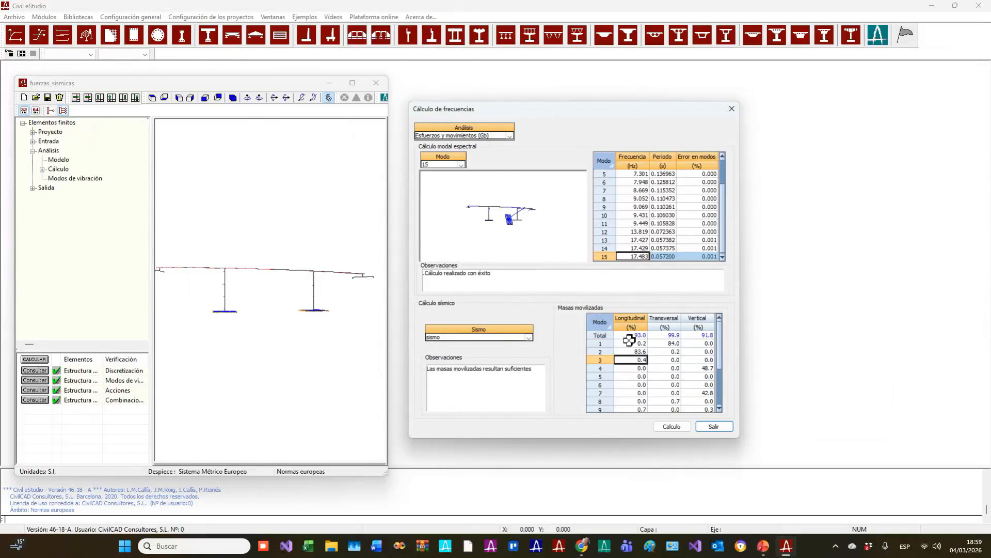
left_click(630, 336)
key("Right")
key("Right")
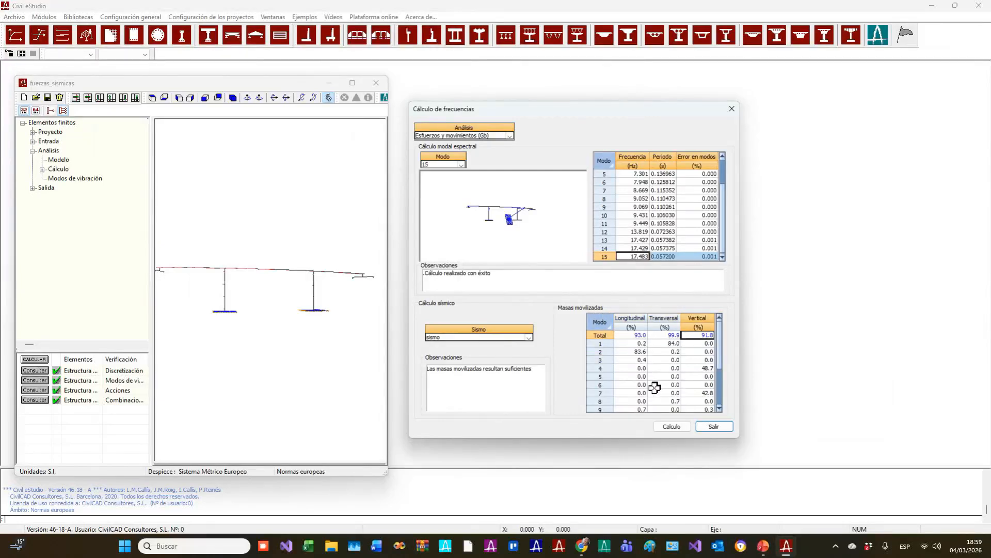
left_click(627, 336)
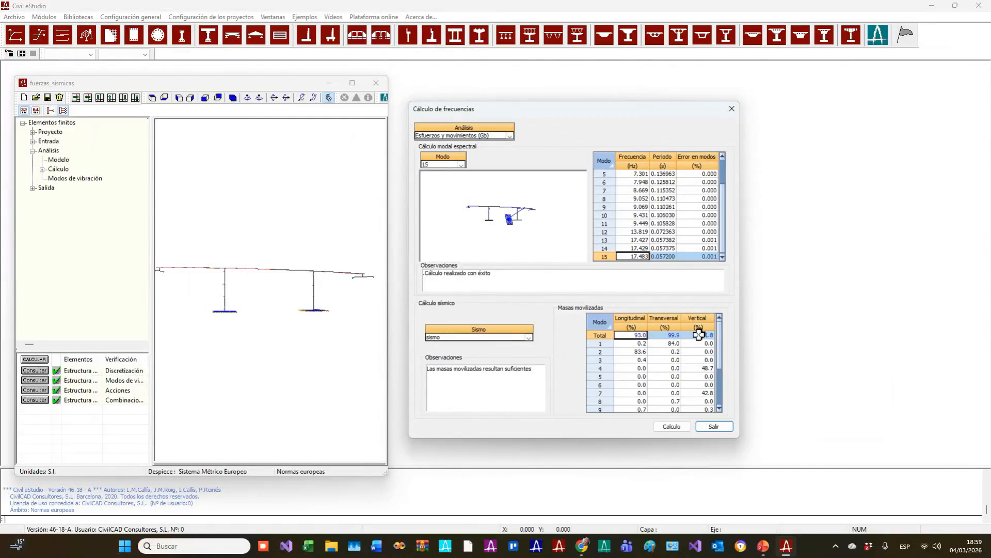
- Open the mobilised masses table in its own window and highlight the longitudinal, transversal and vertical values of all modes
scroll(654, 365, "down", 2)
scroll(655, 366, "up", 2)
key("alt+Tab")
right_click(677, 375)
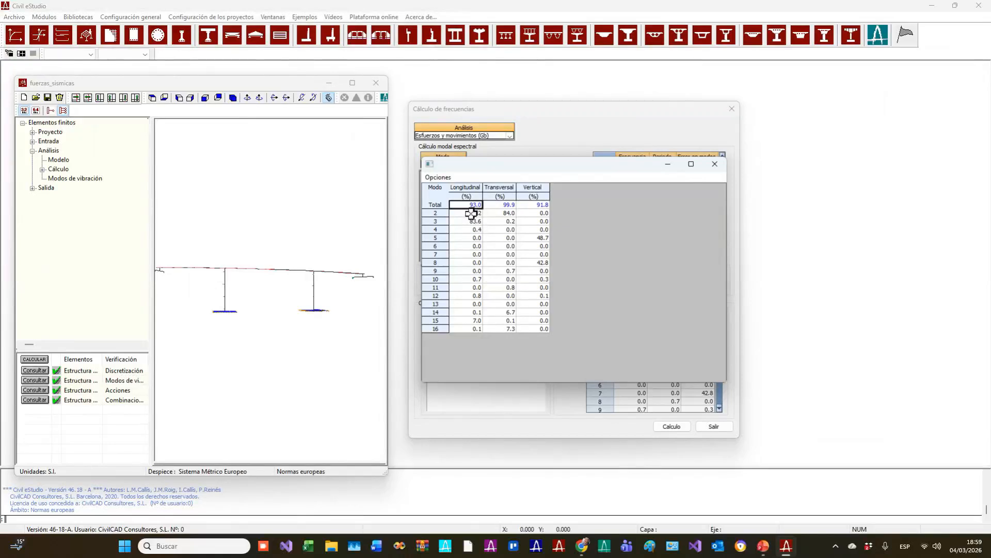
left_click_drag(472, 213, 479, 359)
left_click_drag(508, 213, 509, 364)
left_click_drag(537, 206, 542, 343)
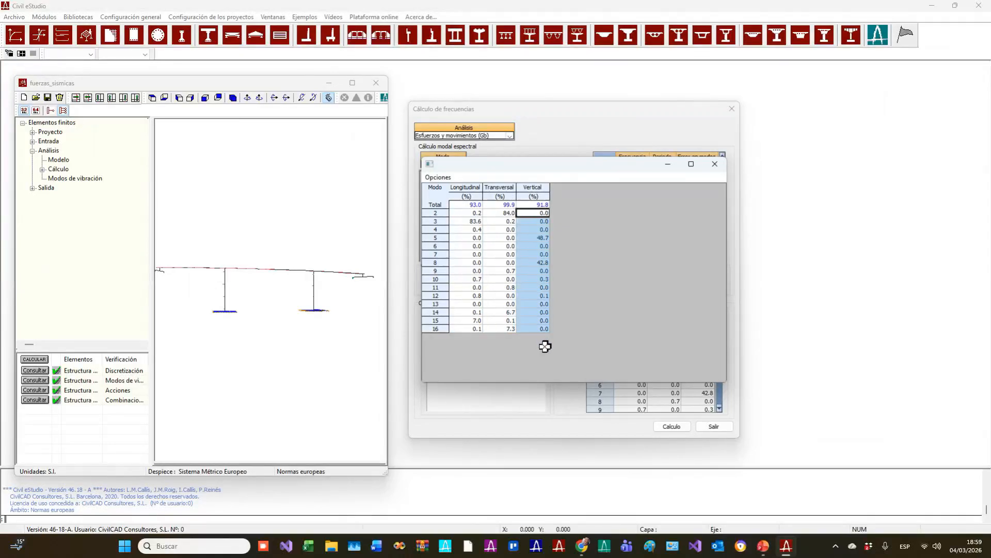
- Move the enlarged mobilised masses table aside, then show the shape of mode 1 and rotate it
left_click(526, 245)
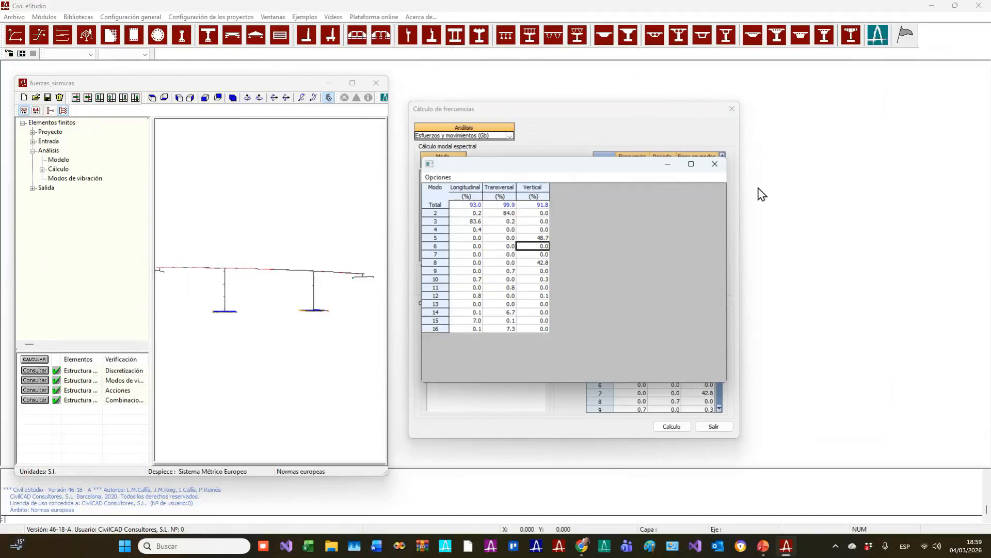
left_click_drag(629, 166, 850, 189)
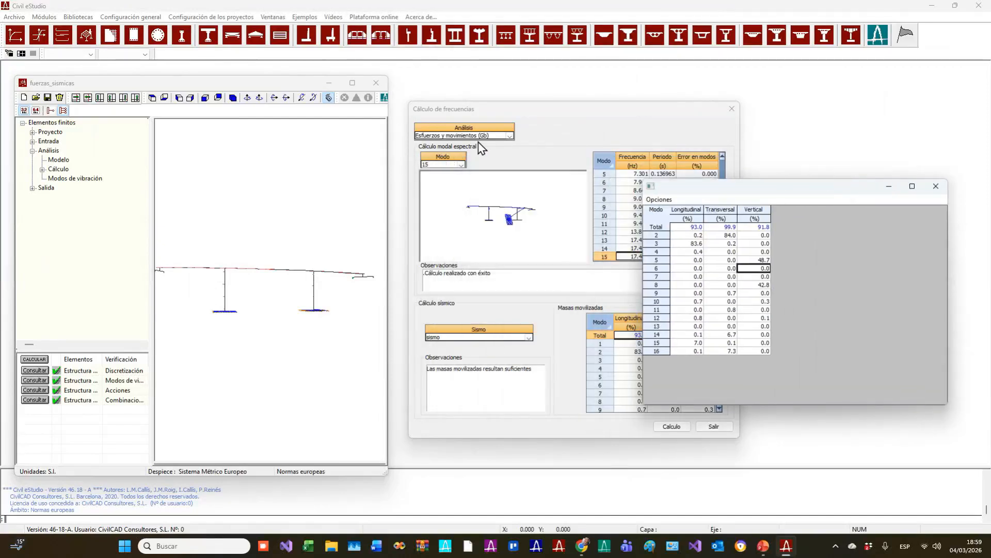
left_click(472, 161)
left_click(461, 164)
left_click(449, 172)
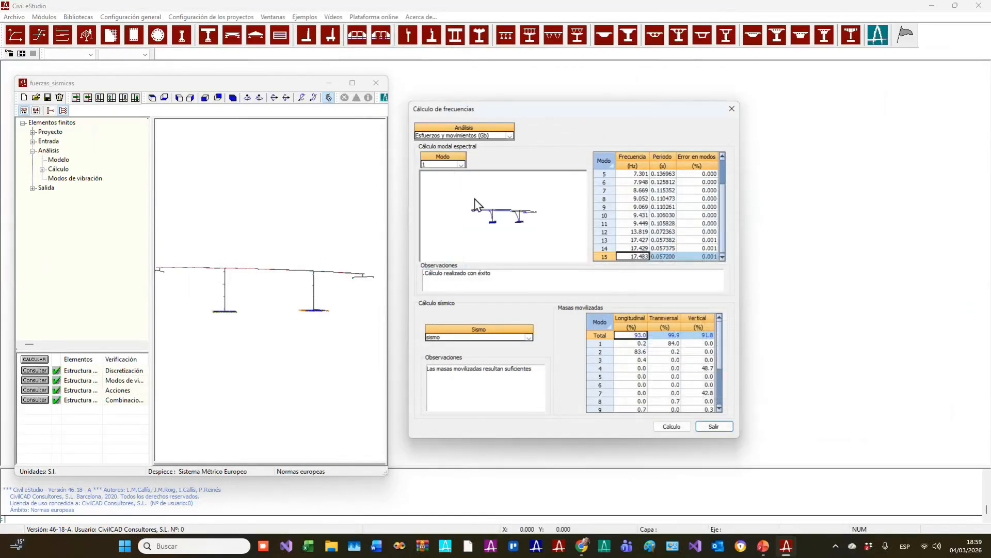
scroll(501, 219, "up", 2)
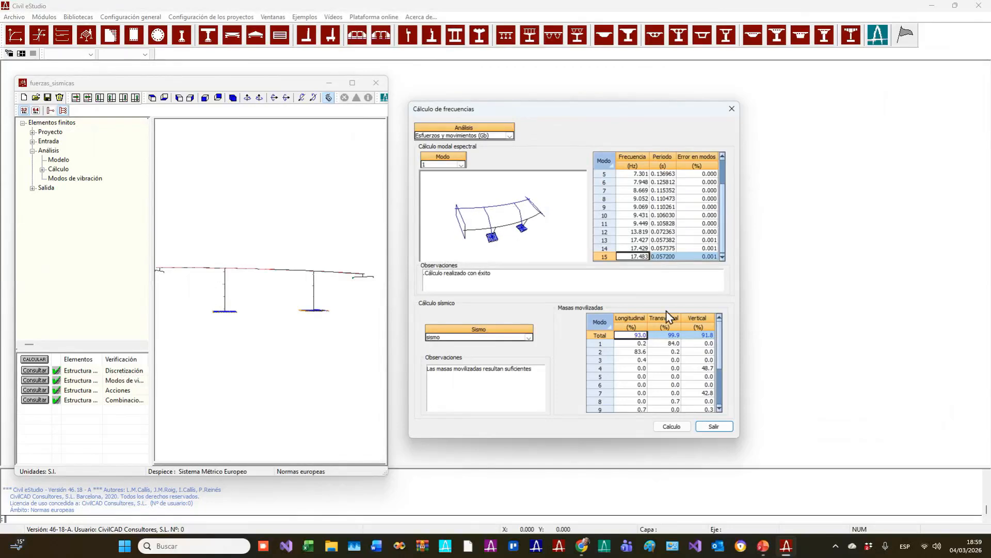
left_click_drag(467, 234, 525, 231)
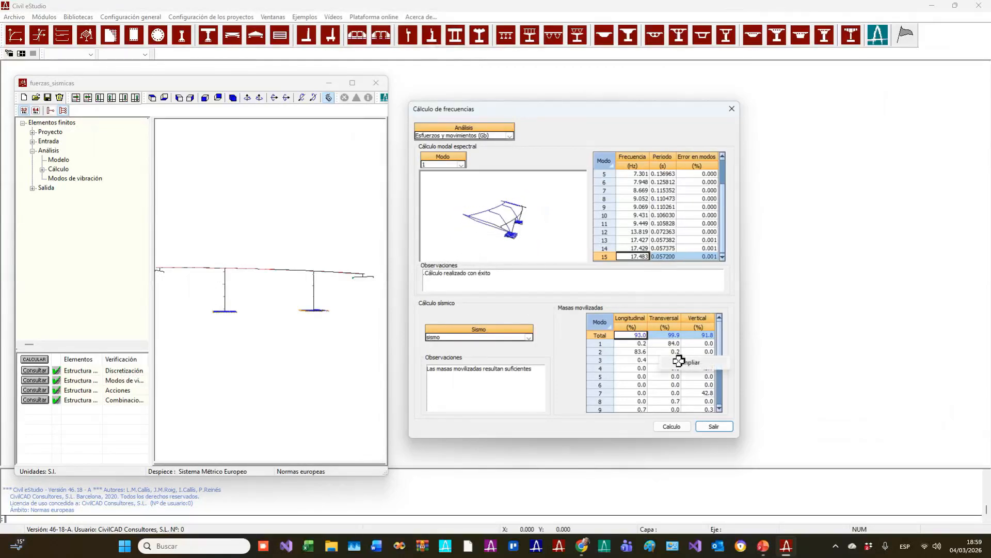
- Enlarge the mobilised masses table again, examine the first mode's longitudinal and transversal values, and close the frequency calculation dialog
double_click(679, 361)
left_click_drag(557, 166, 749, 137)
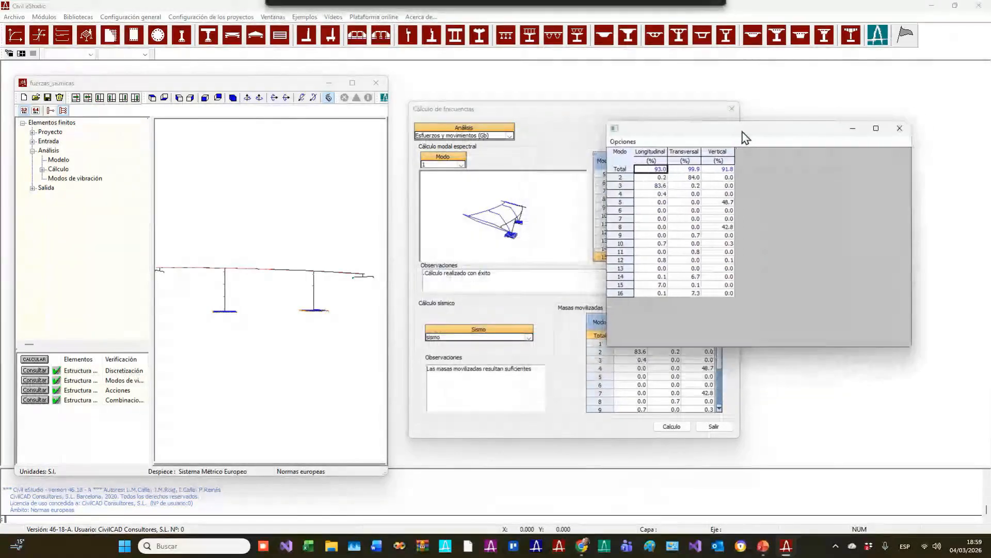
left_click(664, 179)
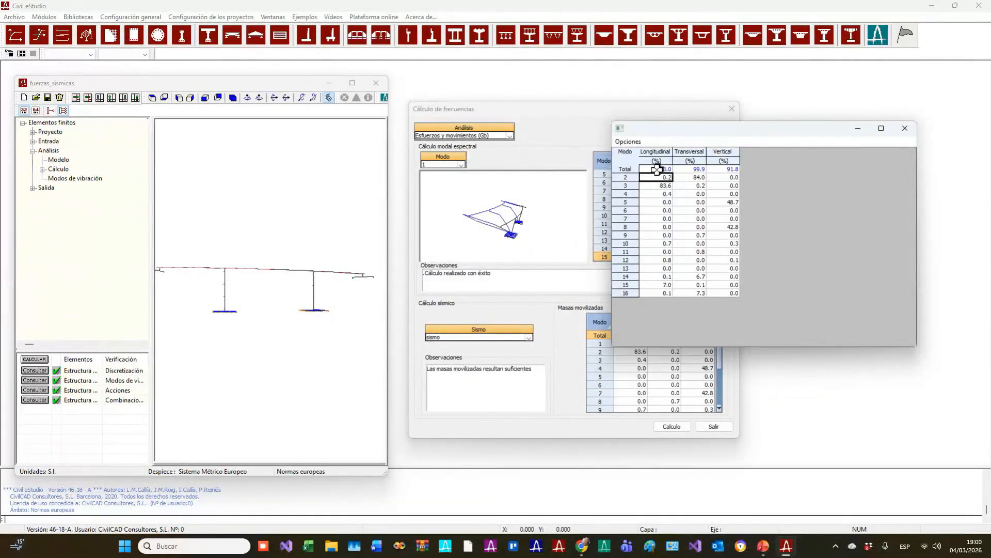
left_click(690, 176)
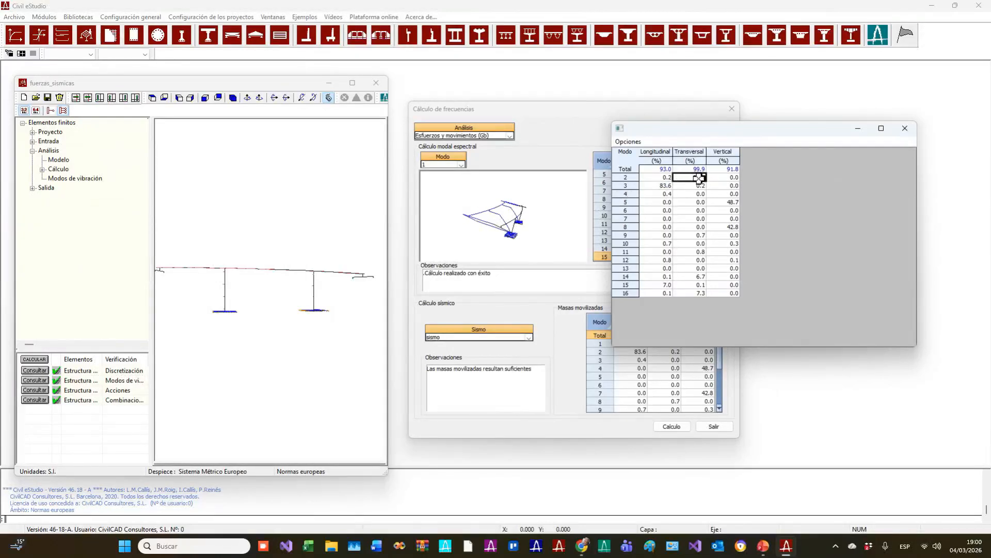
left_click(690, 152)
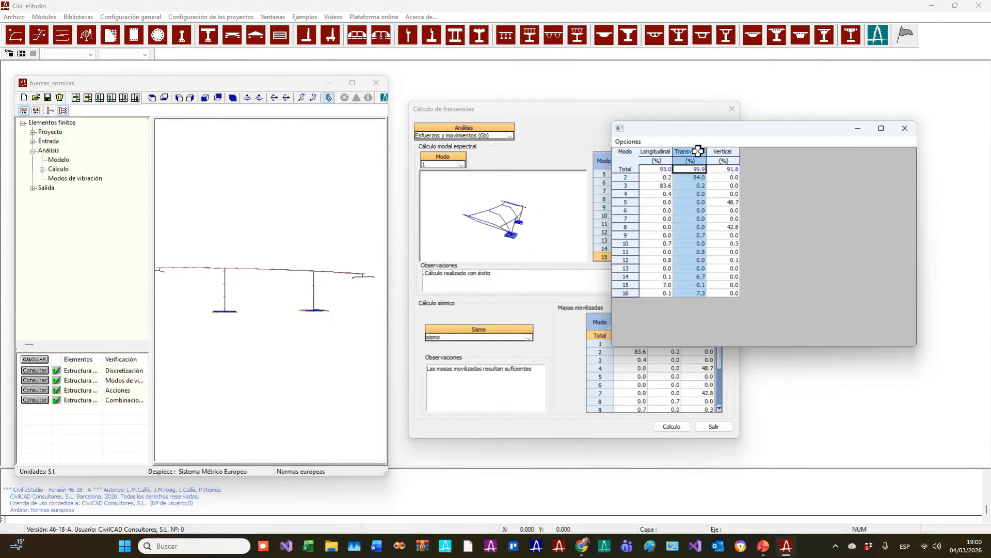
left_click(695, 228)
key("Escape")
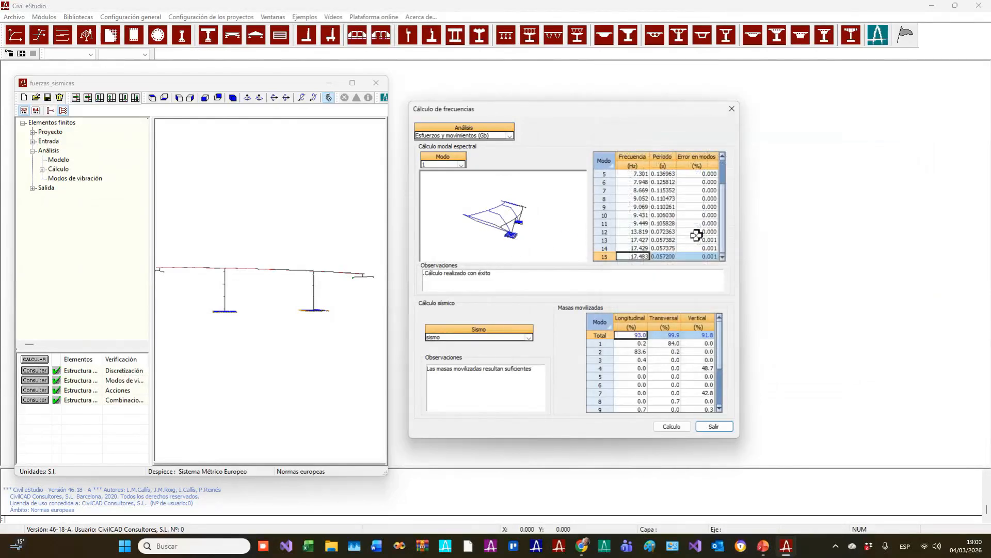
left_click(681, 383)
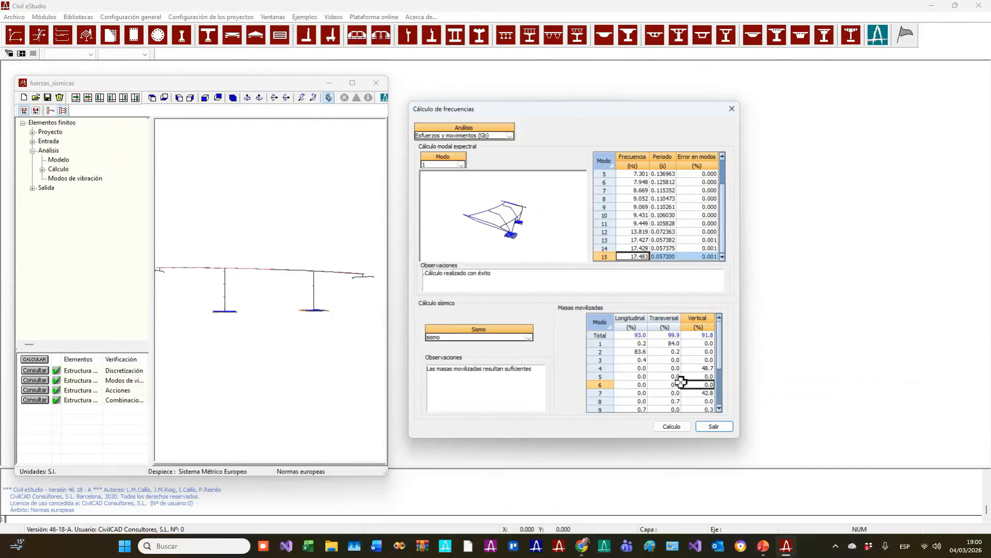
key("Escape")
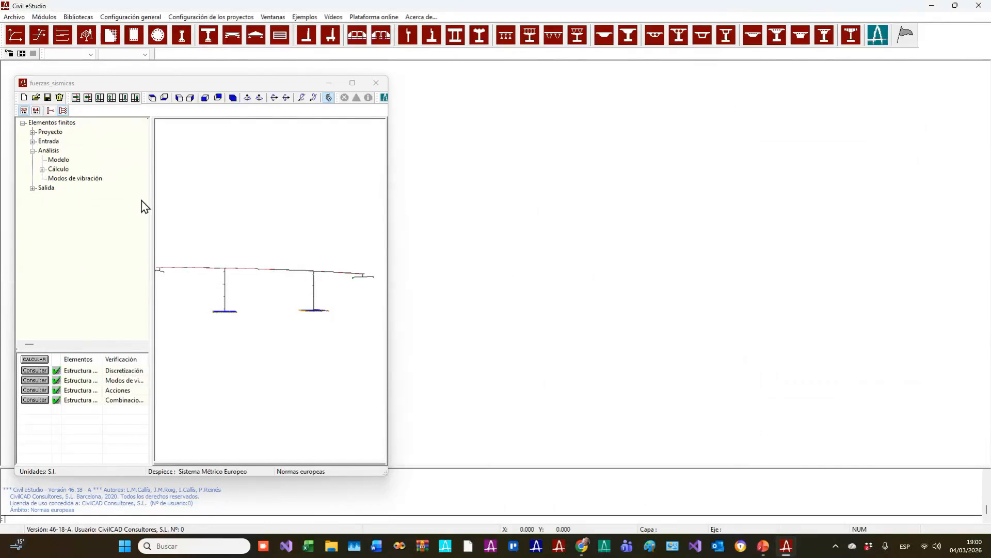
- Open the seismic actions definition from the project's input data and place the dialog beside the model
left_click(32, 151)
left_click(32, 141)
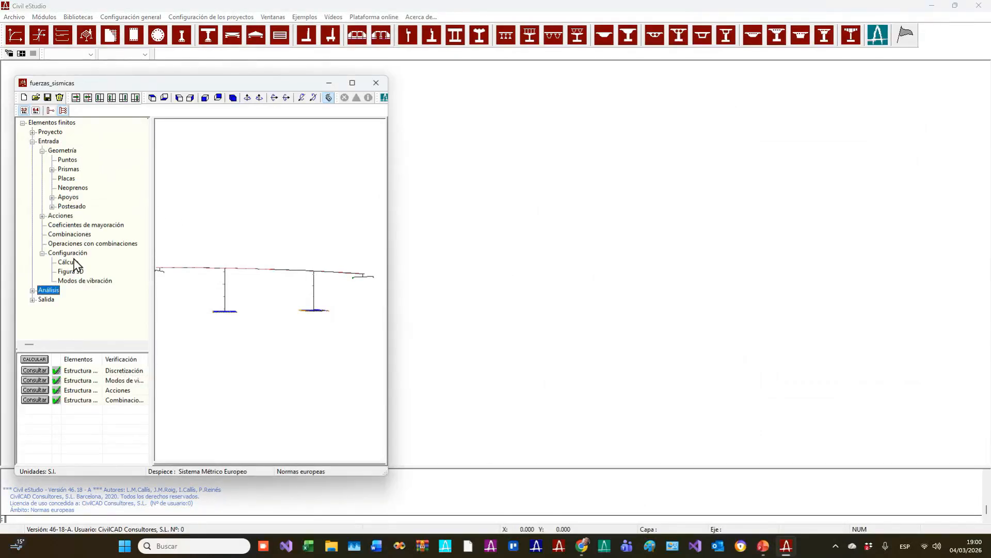
left_click(43, 150)
left_click(42, 160)
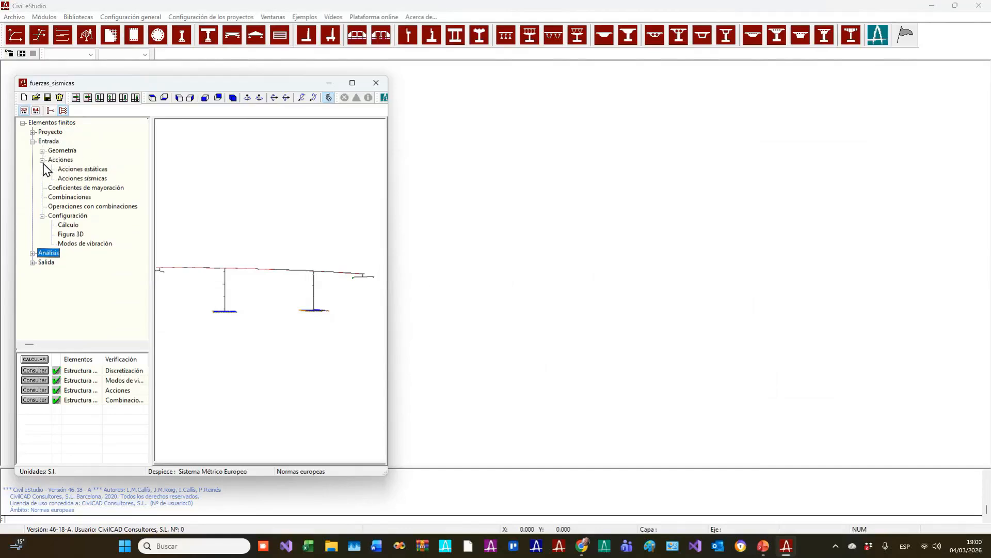
double_click(81, 178)
left_click_drag(823, 76, 449, 95)
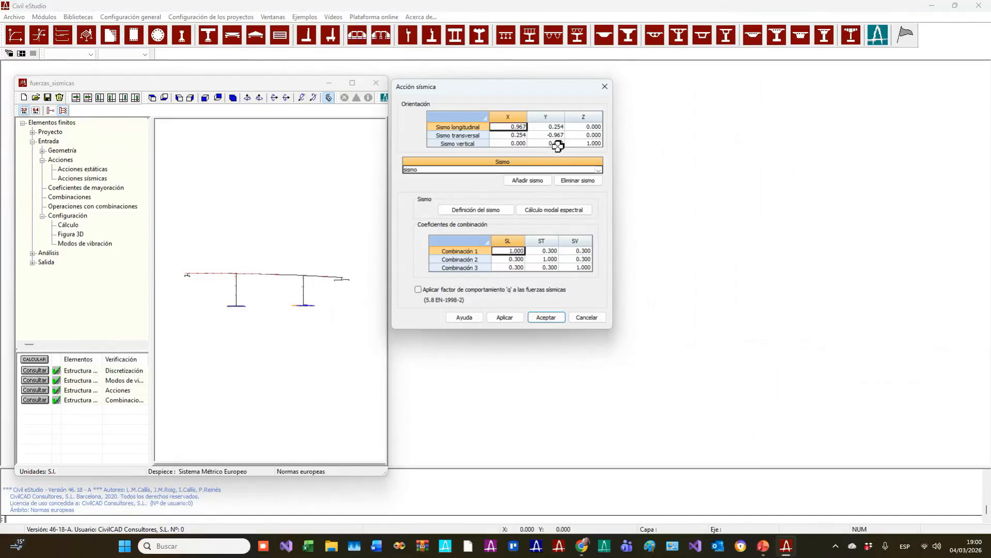
left_click_drag(516, 88, 543, 78)
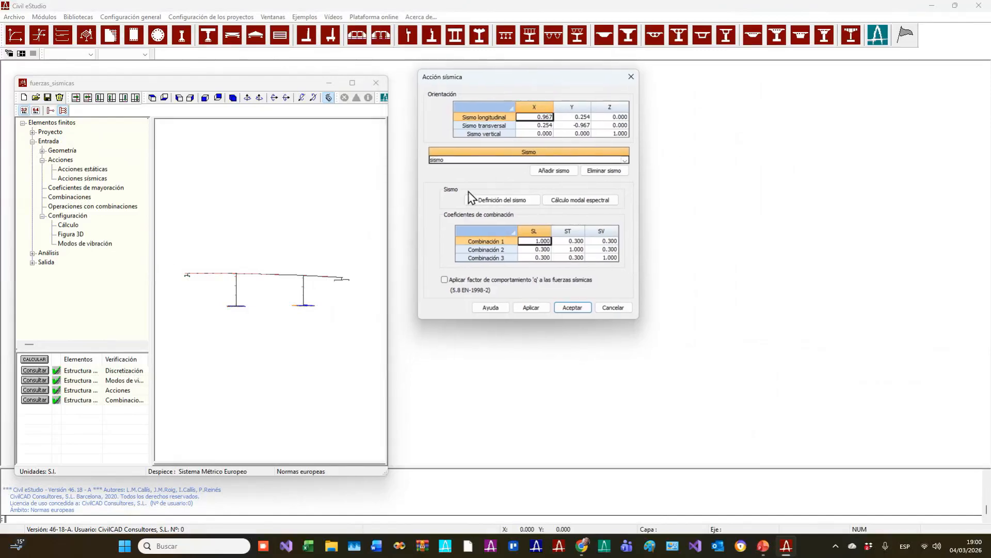
left_click_drag(483, 84, 519, 81)
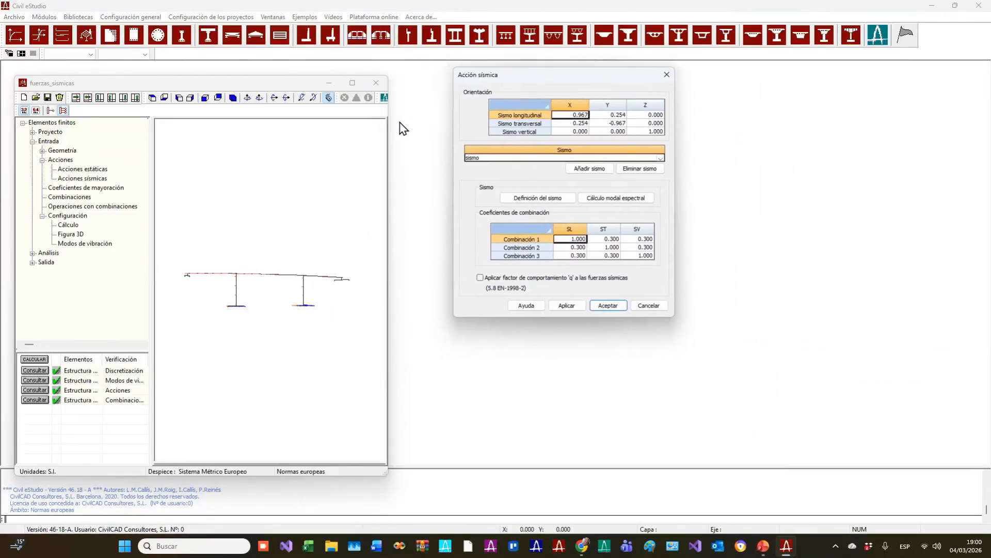
- Widen the model view, rotate the bridge and check the X components of the longitudinal, transversal and vertical earthquake directions
left_click_drag(388, 132, 452, 133)
left_click_drag(333, 204, 355, 299)
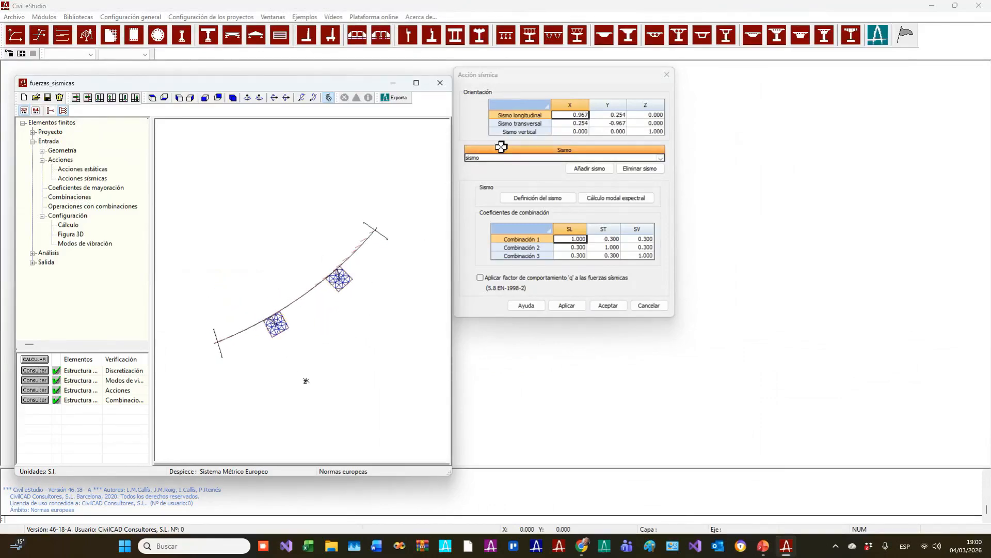
left_click(564, 114)
left_click(565, 122)
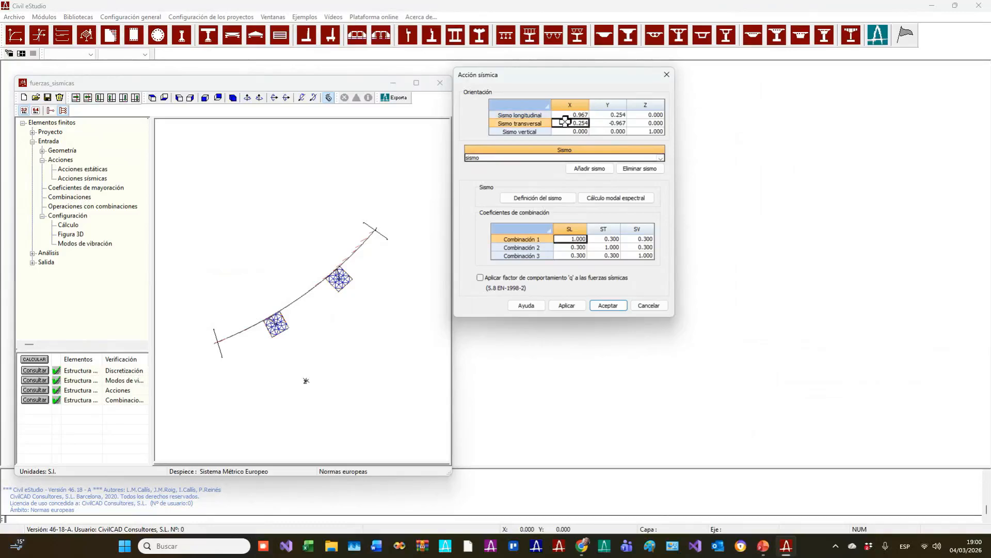
left_click(568, 130)
left_click_drag(344, 397, 267, 352)
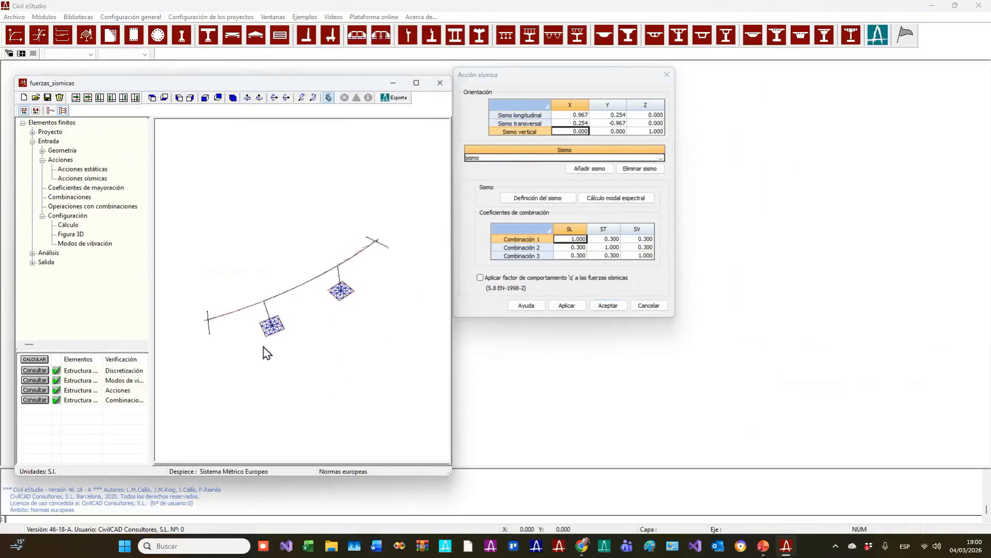
- Check the vertical earthquake's X, Y and Z components and compare the whole orientation table with the bridge in plan view
left_click(568, 131)
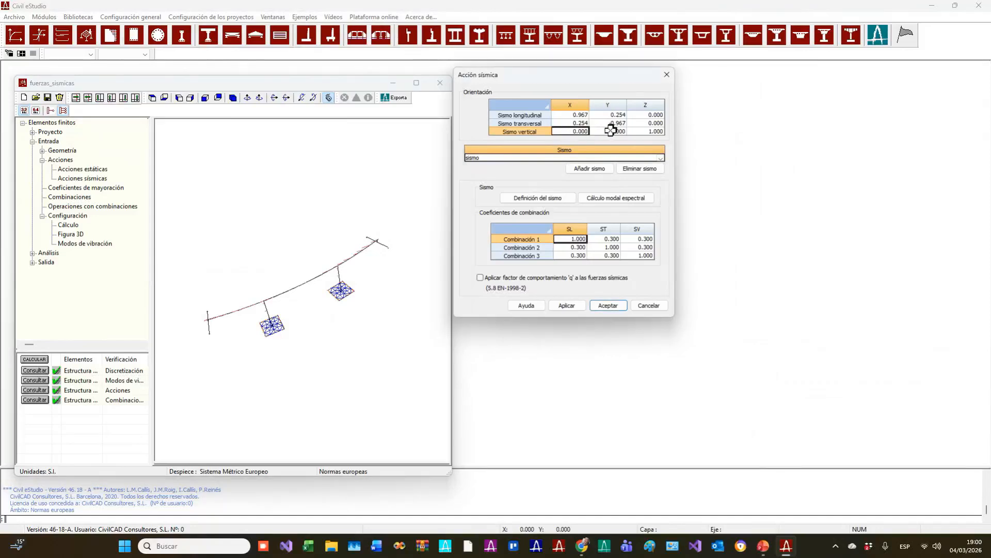
left_click(610, 130)
left_click(645, 131)
left_click_drag(261, 199, 218, 307)
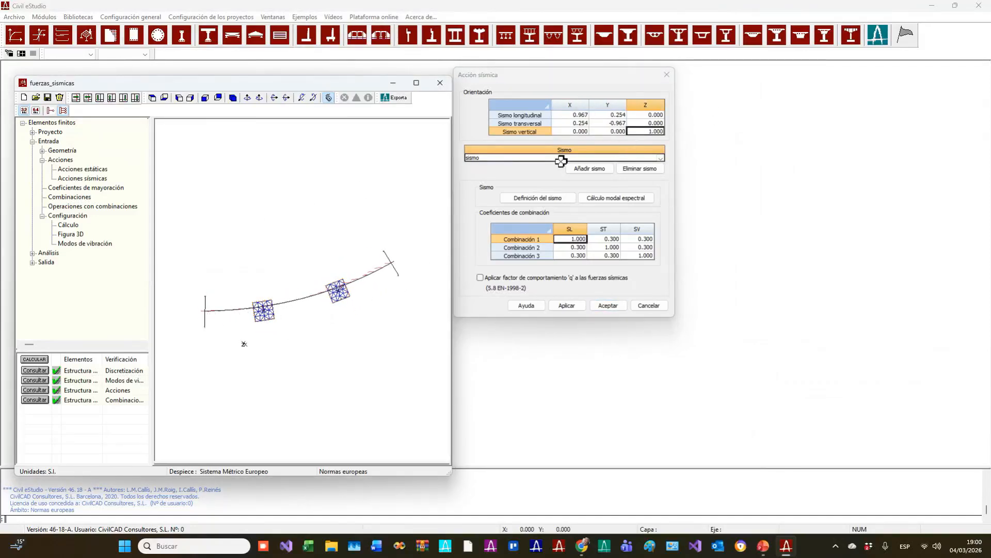
left_click(153, 97)
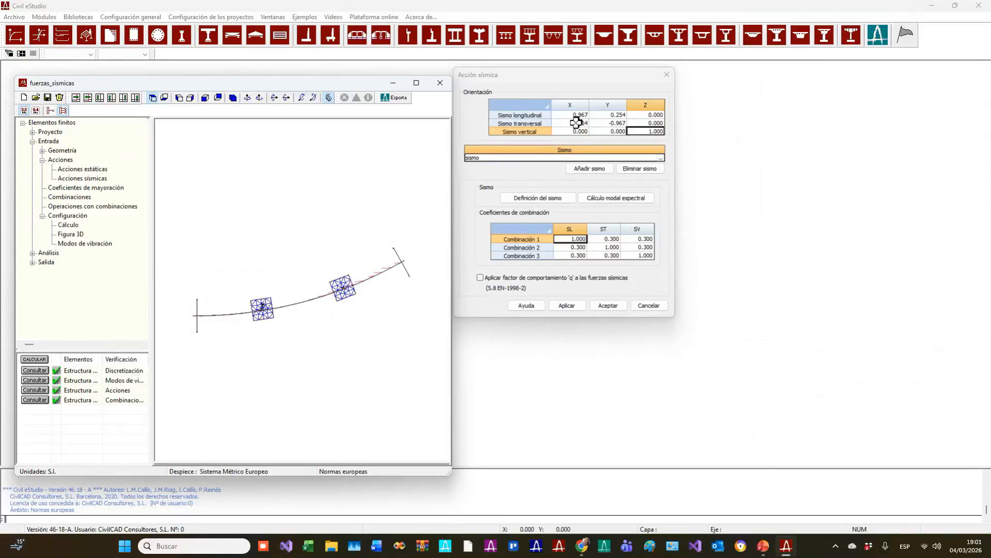
left_click_drag(575, 115, 637, 123)
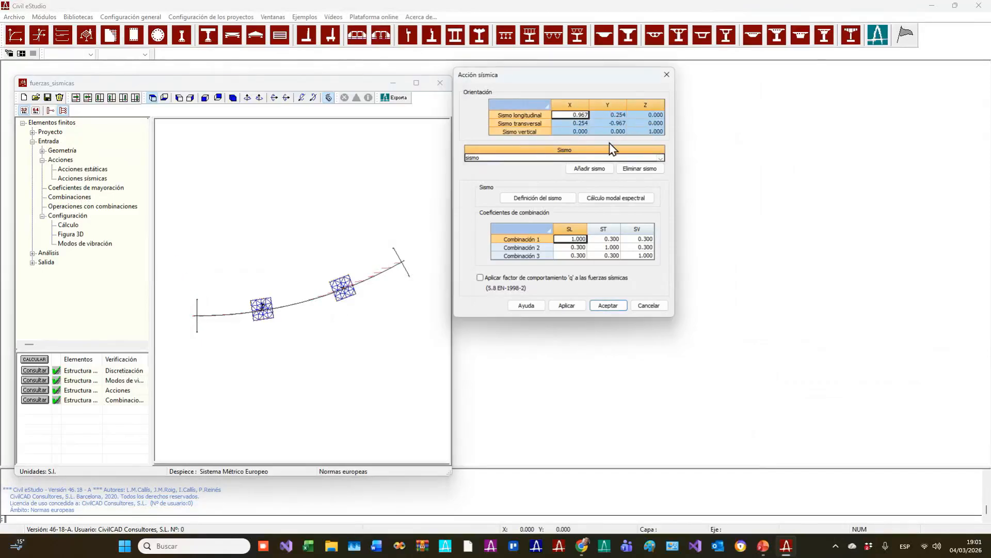
left_click(613, 115)
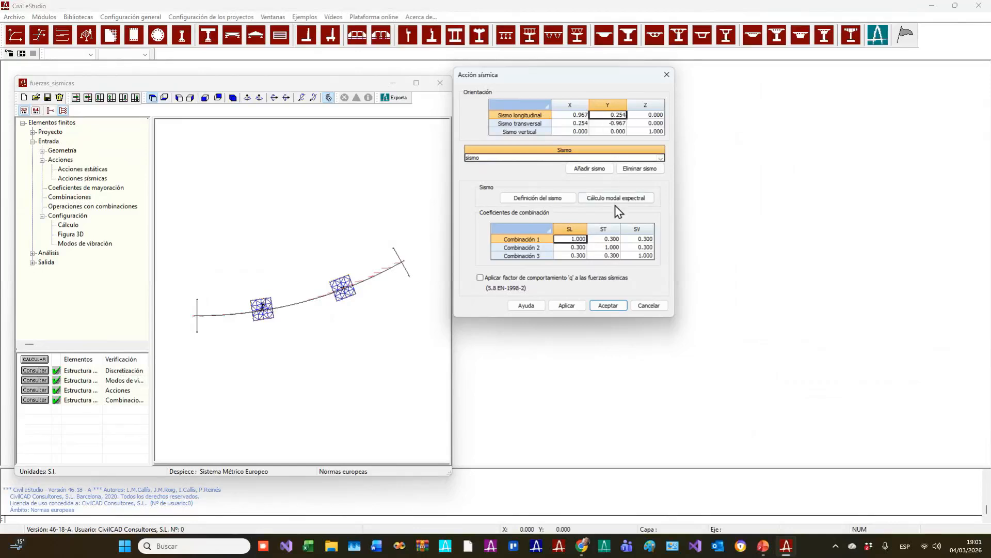
- Examine the SL, ST and SV coefficients of the three seismic combinations
left_click_drag(572, 240, 637, 258)
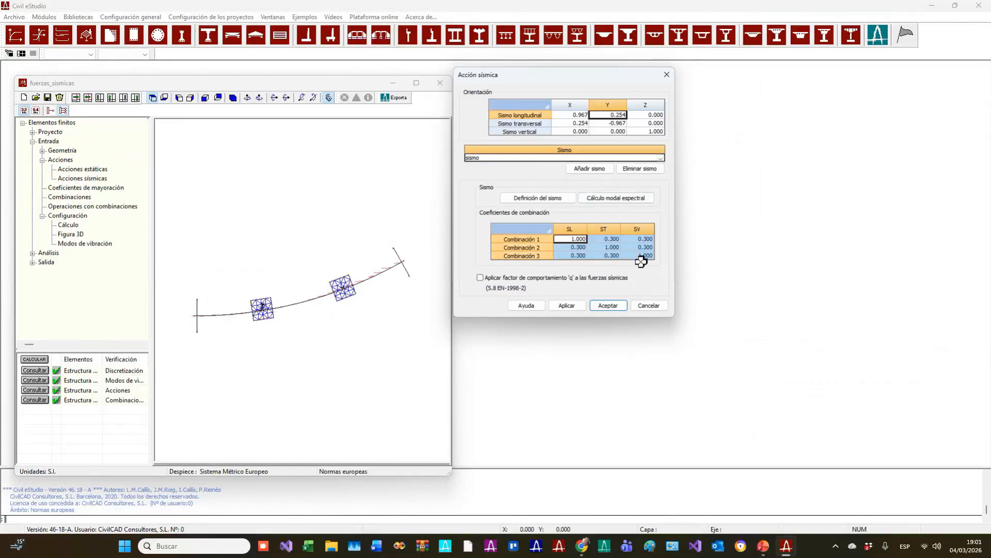
left_click(611, 238)
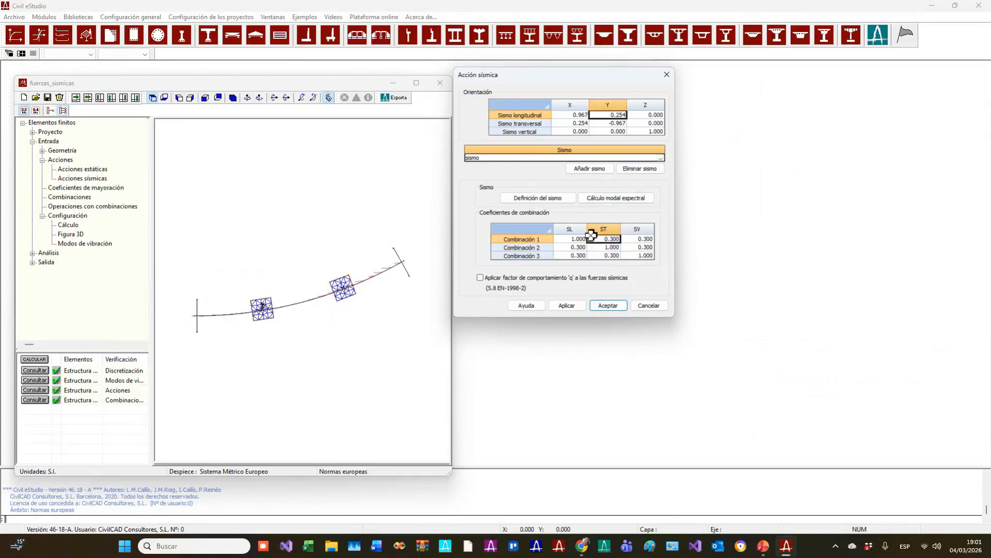
left_click(570, 239)
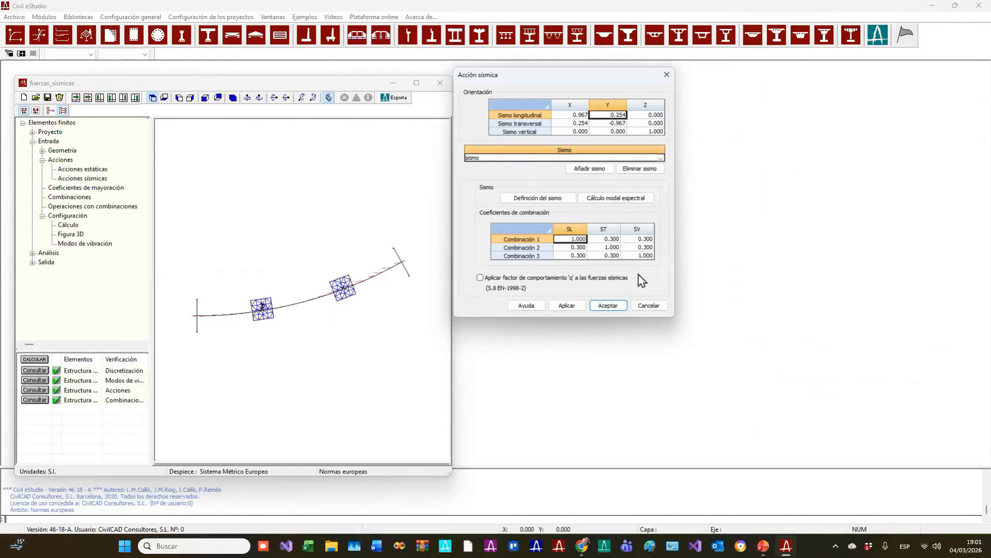
key("shift+Down")
key("shift+Down")
key("shift+Right")
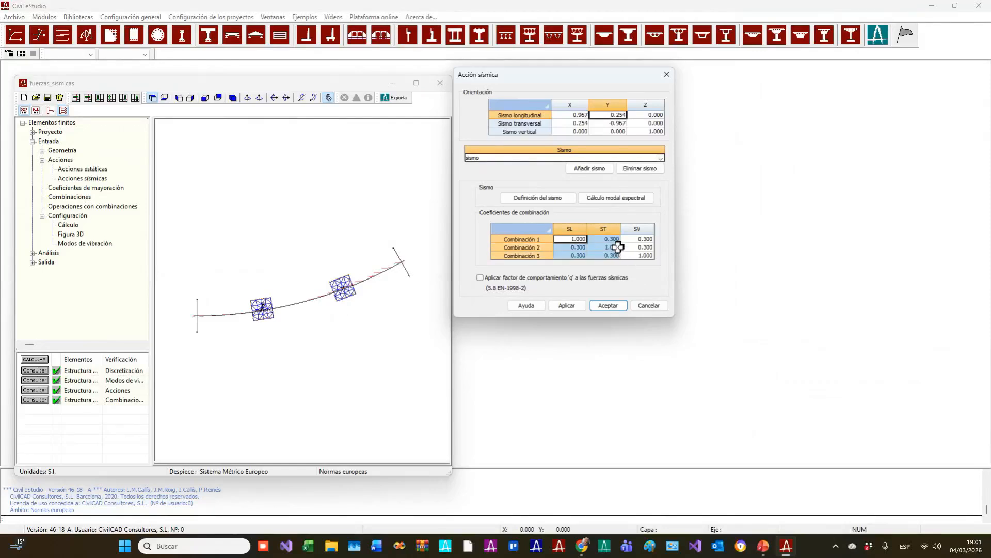
left_click_drag(575, 238, 627, 253)
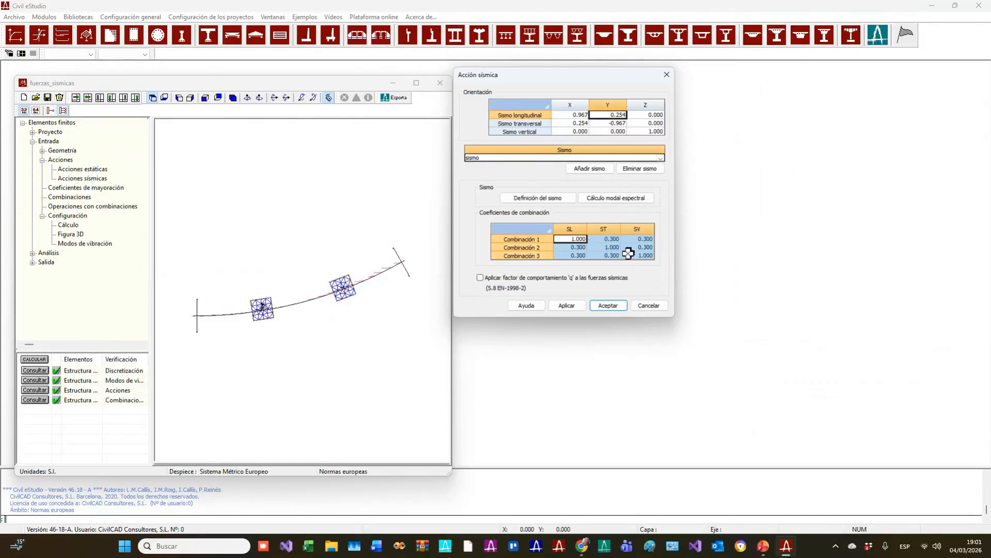
left_click_drag(576, 243, 650, 259)
left_click(642, 247)
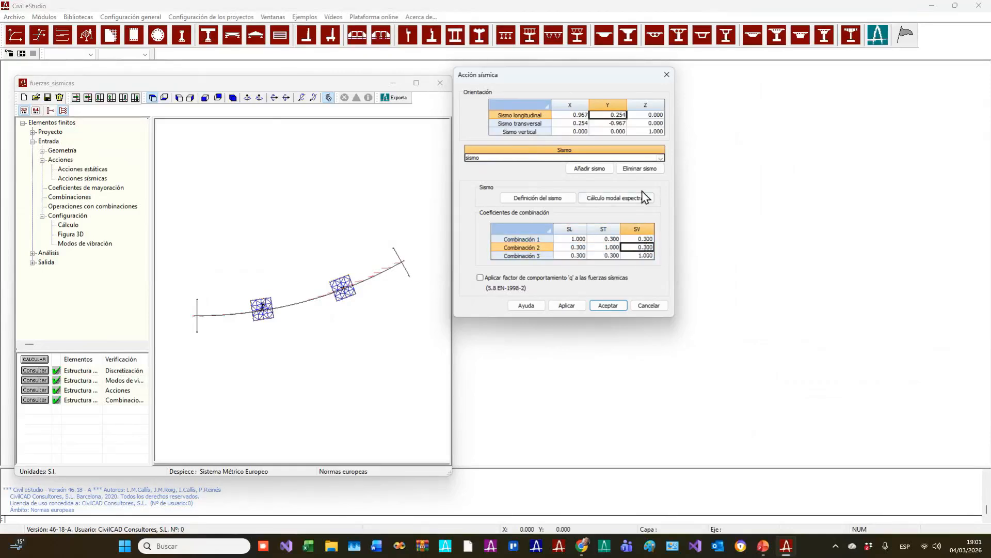
- Check the list of defined earthquakes, rearrange the model window and seismic action dialog, and open the definition of "sismo"
left_click(660, 157)
left_click(661, 159)
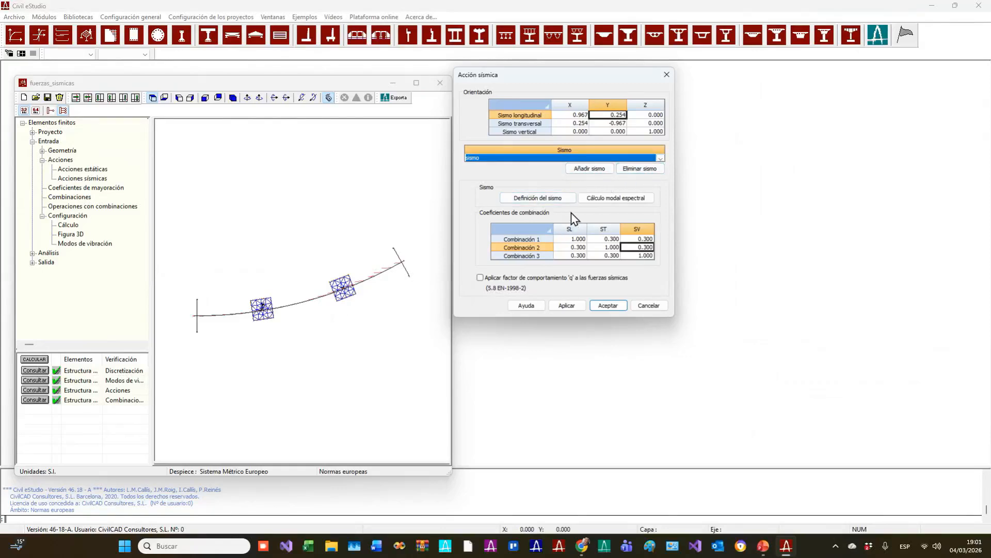
left_click_drag(564, 86, 529, 155)
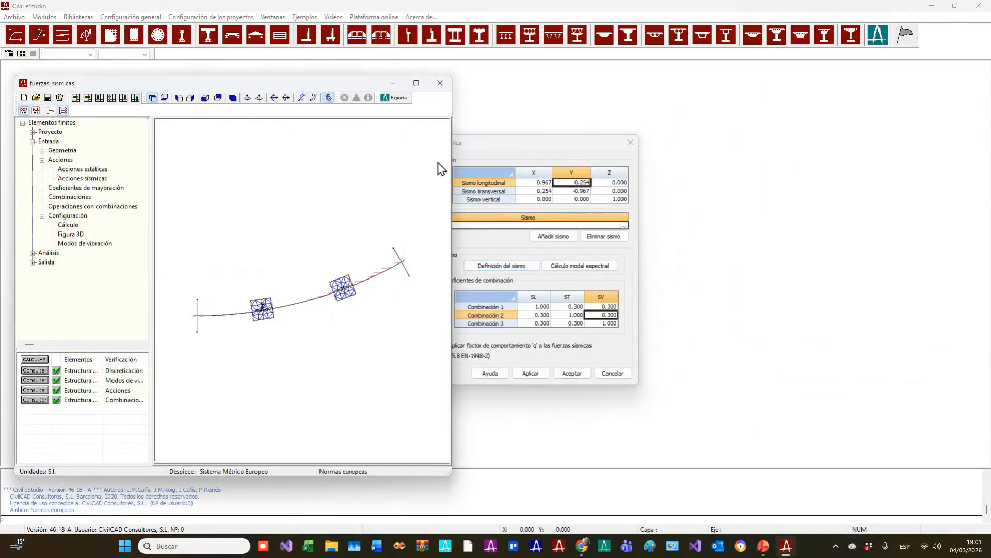
left_click_drag(450, 162, 298, 162)
left_click_drag(507, 146, 442, 78)
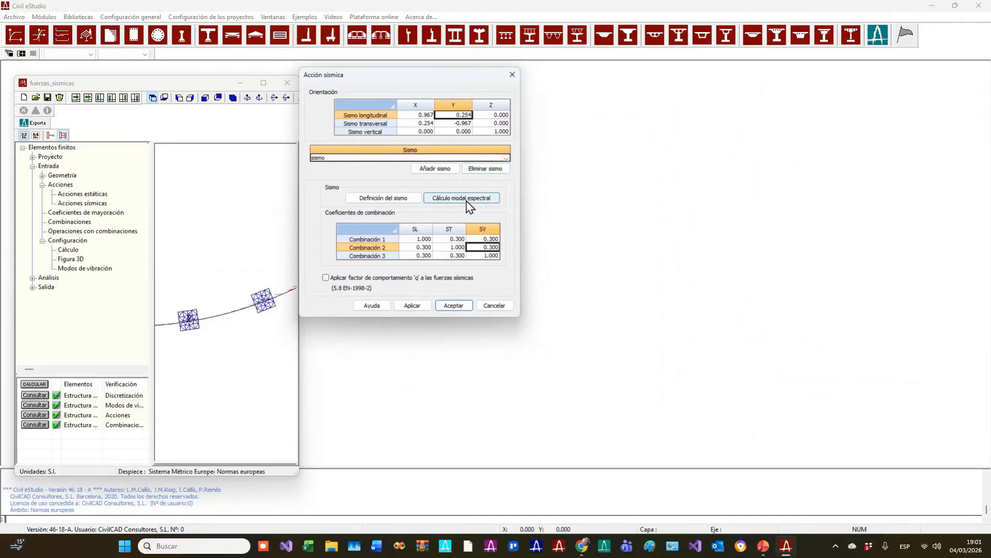
left_click(383, 199)
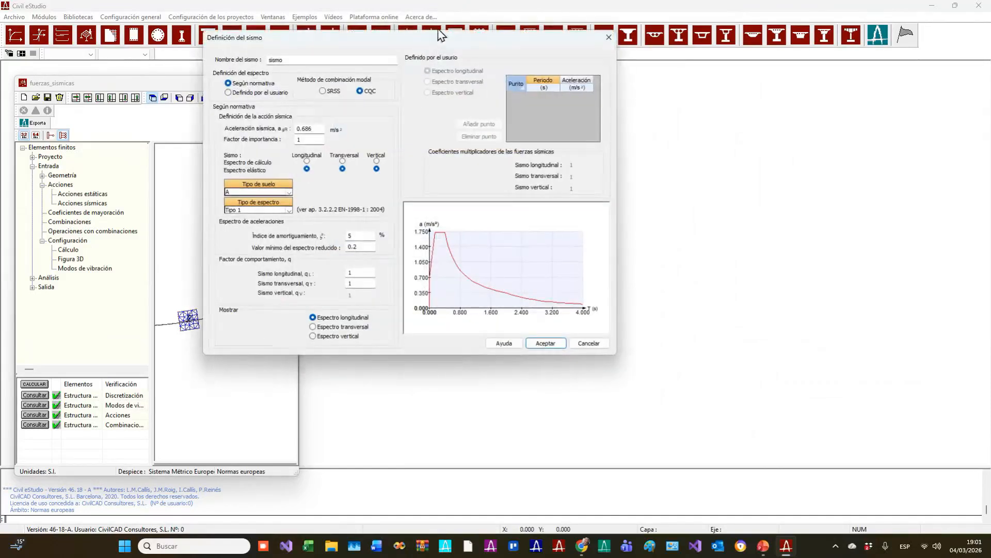
- Examine the seismic acceleration and elastic spectrum in the definition of "sismo", and close the definition without changes
left_click_drag(401, 36, 403, 120)
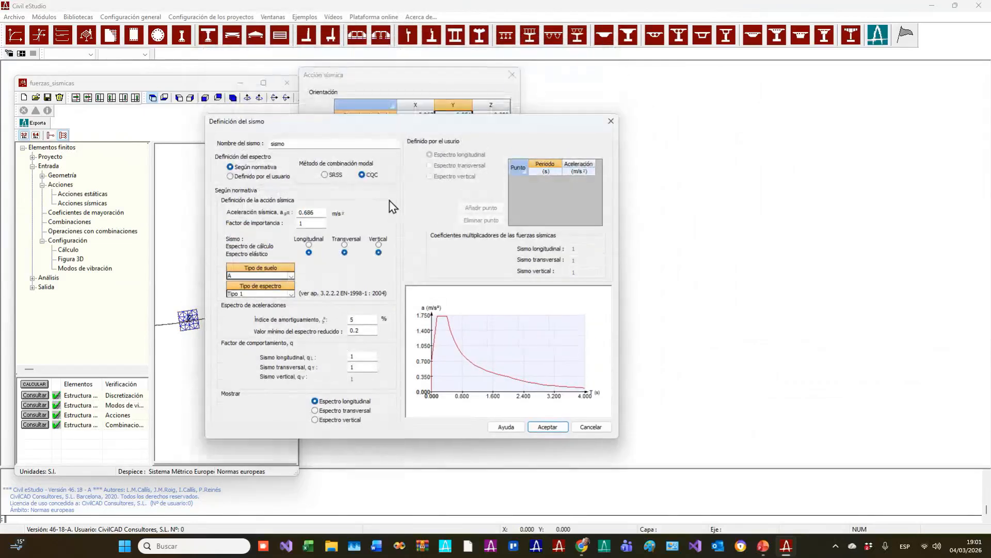
double_click(312, 212)
left_click_drag(442, 121, 442, 124)
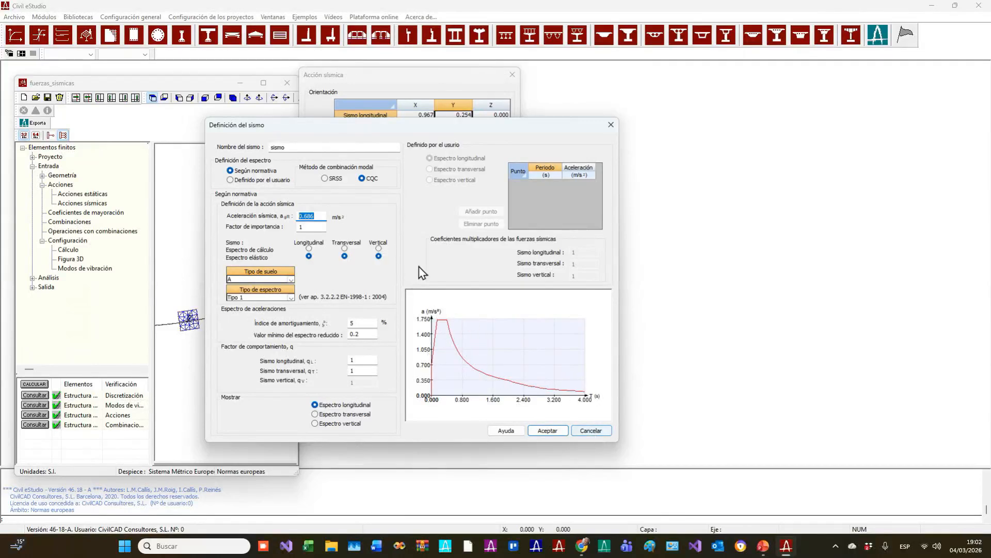
left_click(592, 431)
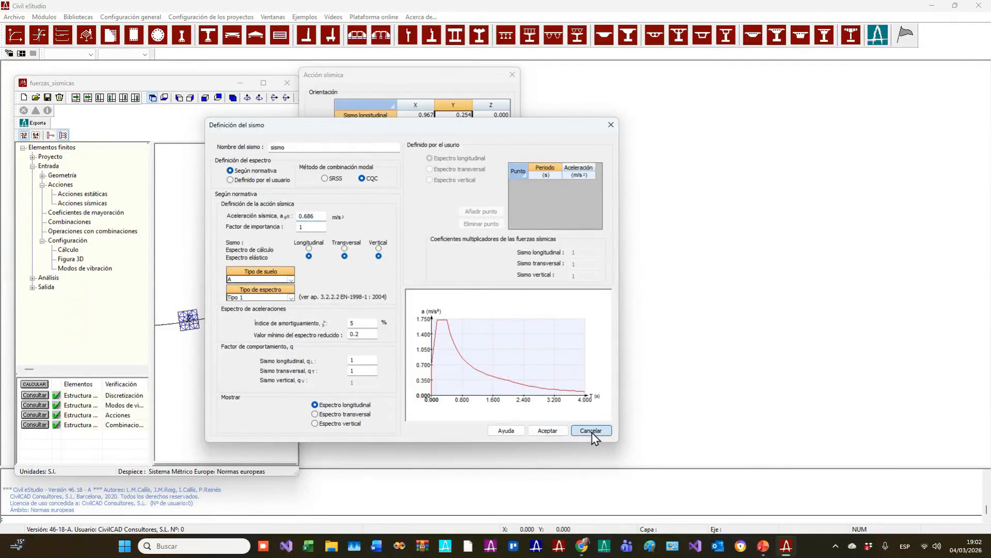
- Open the spectral modal calculation settings and check the criterion 1 minimum mobilised masses in the longitudinal, transversal and vertical directions
left_click_drag(441, 83, 387, 96)
left_click(402, 219)
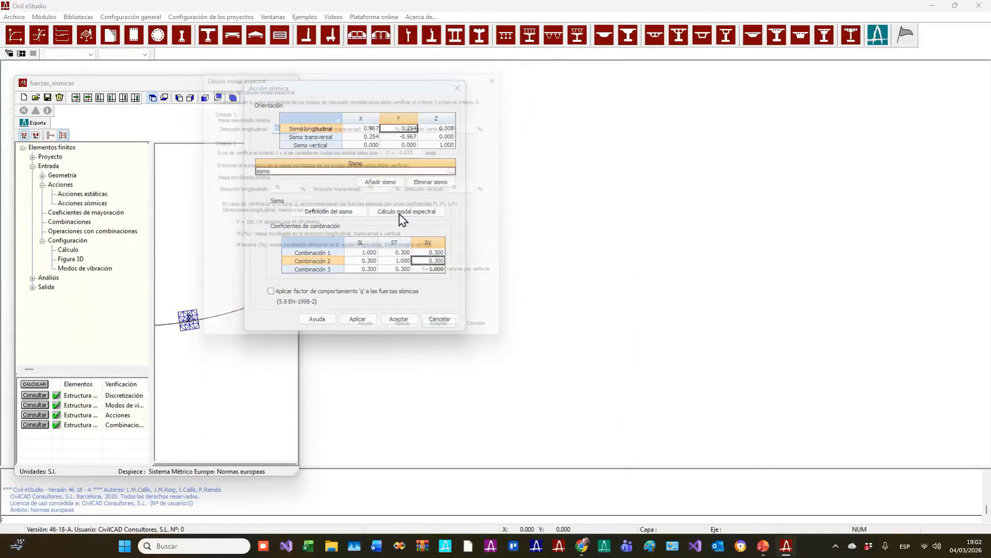
left_click_drag(391, 71, 682, 108)
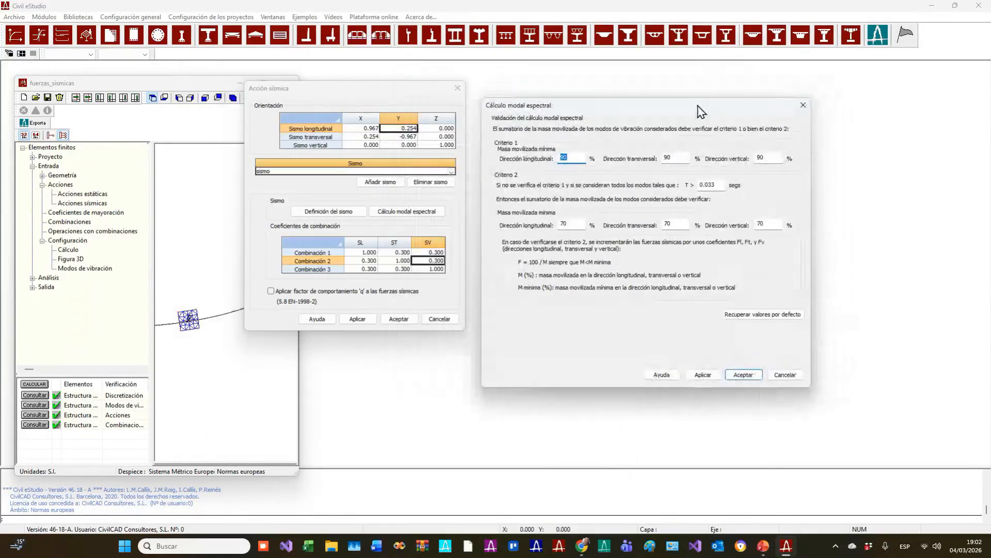
left_click_drag(532, 111, 520, 151)
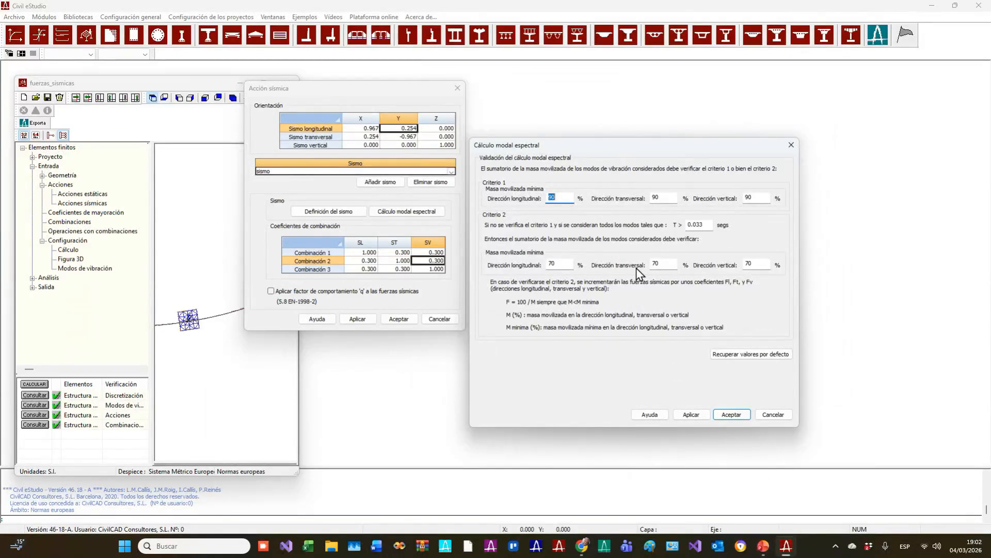
mouse_move(762, 552)
left_click(666, 198)
left_click(755, 198)
left_click_drag(609, 146, 607, 127)
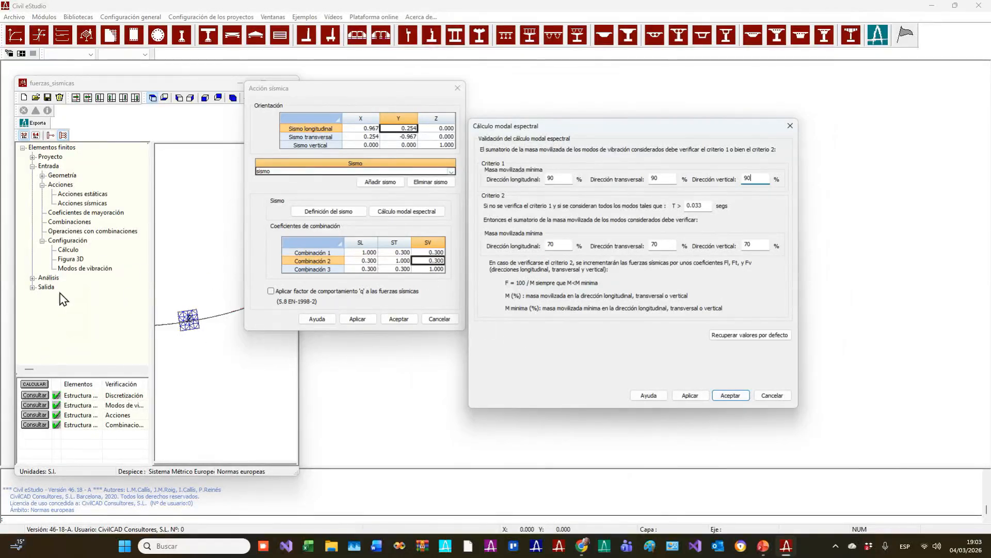
- Open the vibration modes configuration and arrange it beside the seismic action and spectral modal calculation settings for comparison
key("Escape")
left_click(85, 285)
double_click(83, 269)
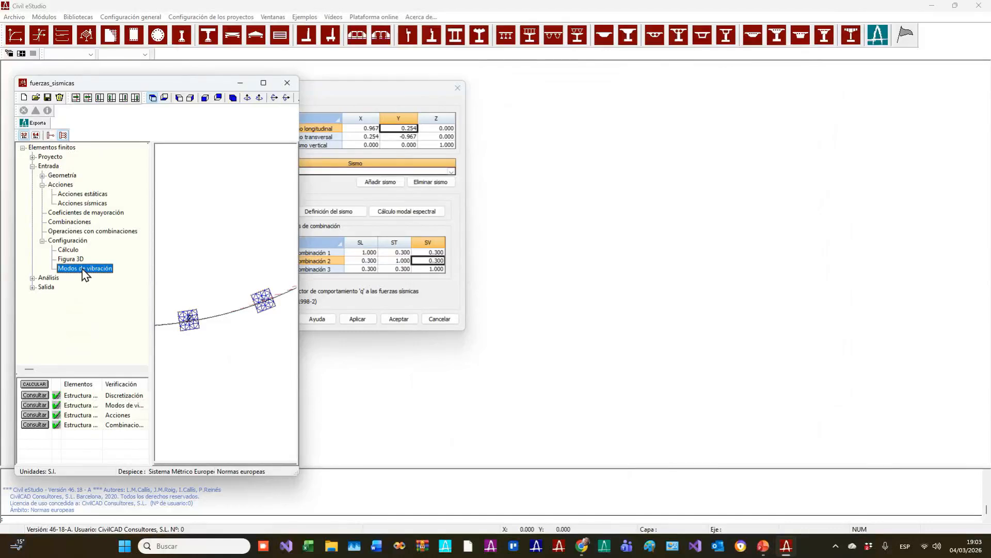
left_click_drag(860, 75, 813, 84)
left_click_drag(410, 91, 653, 85)
left_click(382, 212)
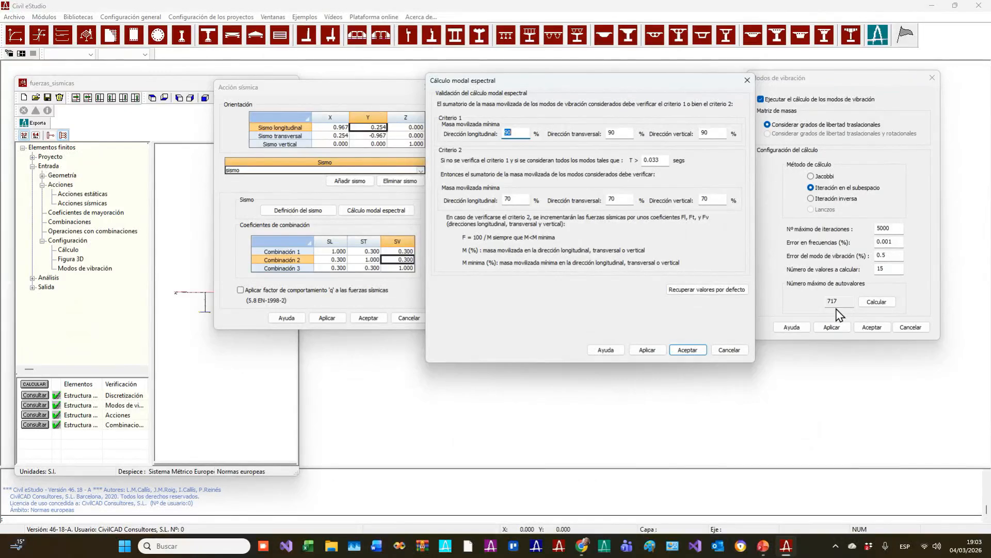
- Compare the minimum masses of criteria 1 and 2 and the period limit, and close the spectral modal settings without changes
left_click_drag(577, 82, 541, 110)
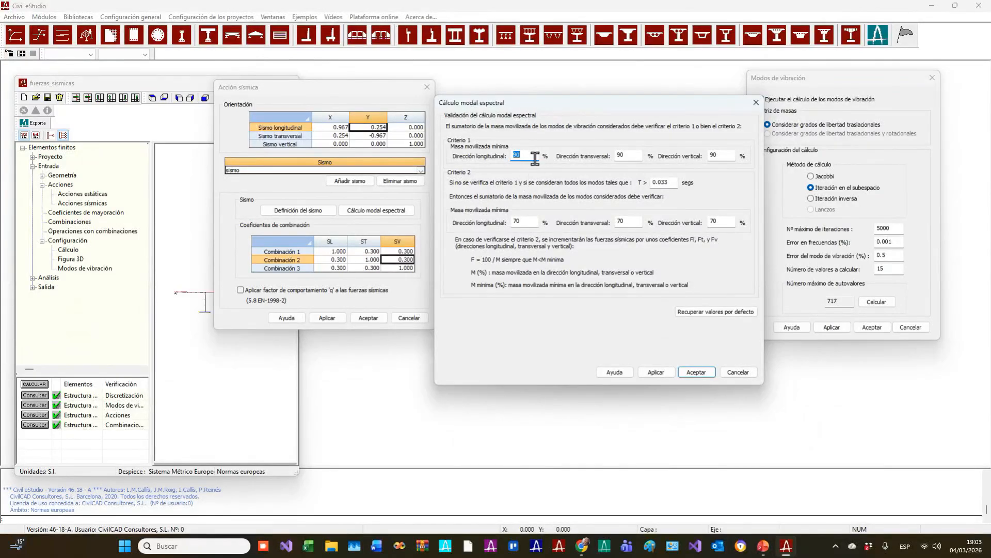
left_click(728, 155)
left_click(526, 220)
left_click_drag(674, 182, 634, 182)
left_click(740, 373)
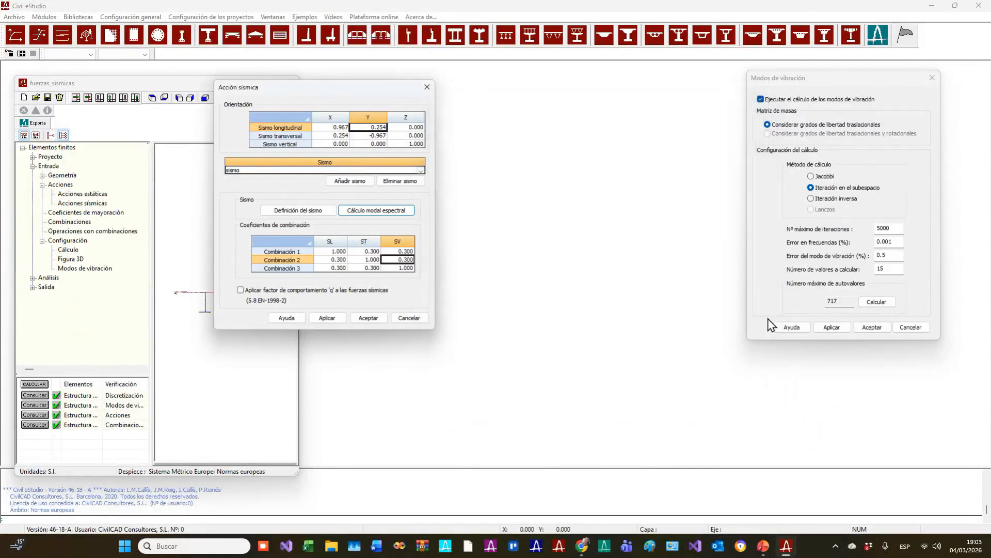
- Close the vibration modes and seismic action dialogs, minimise the program and open the fuerzas_sismicas_2 project from the desktop
left_click(932, 78)
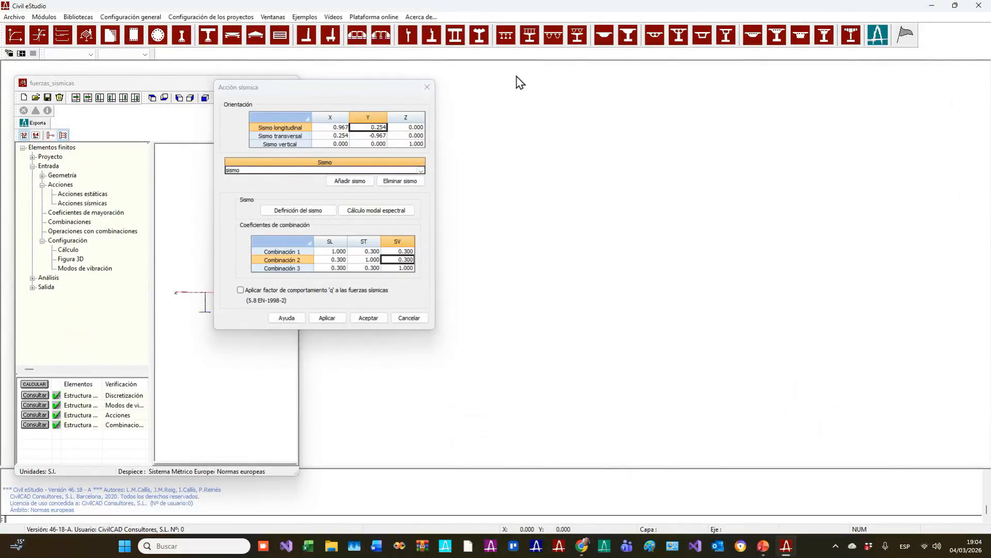
left_click(427, 86)
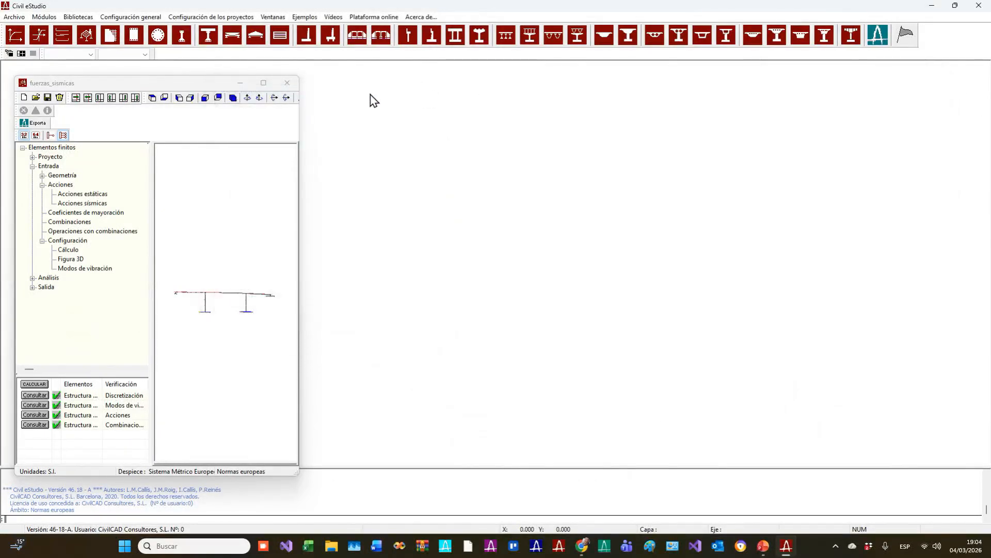
left_click(932, 6)
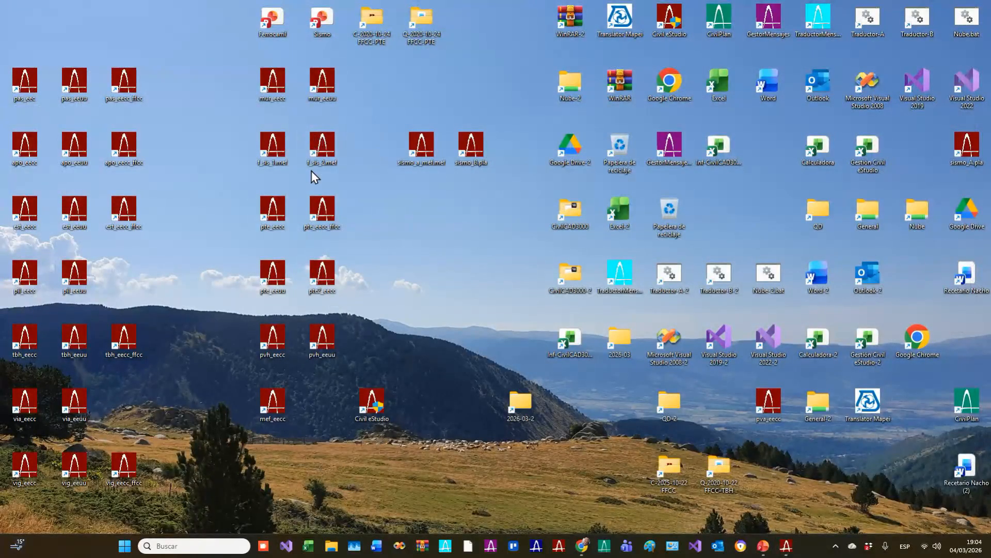
key("Return")
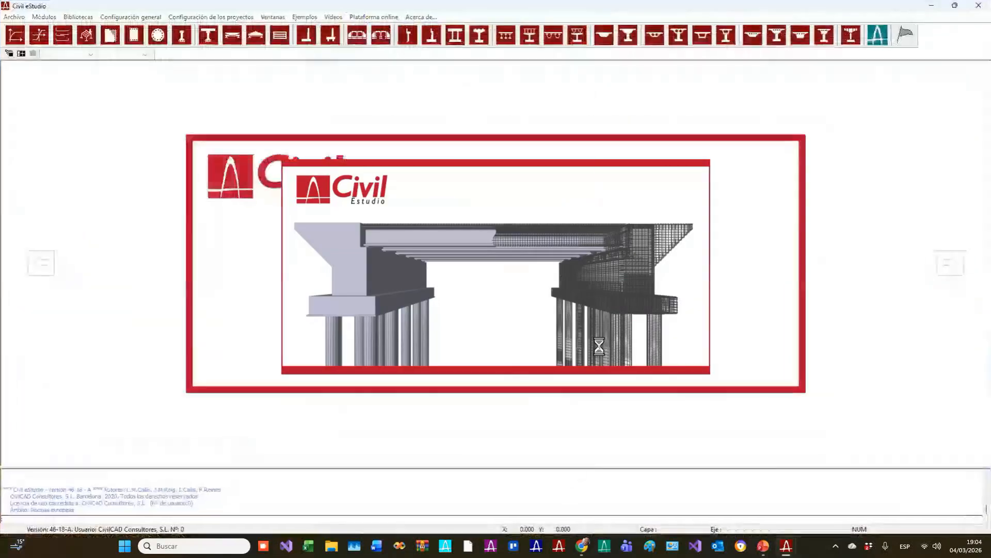
- Calculate the structure's discretization and inspect triangle 7 of the footing plate and the meshed bridge in 3D
left_click_drag(331, 219, 332, 330)
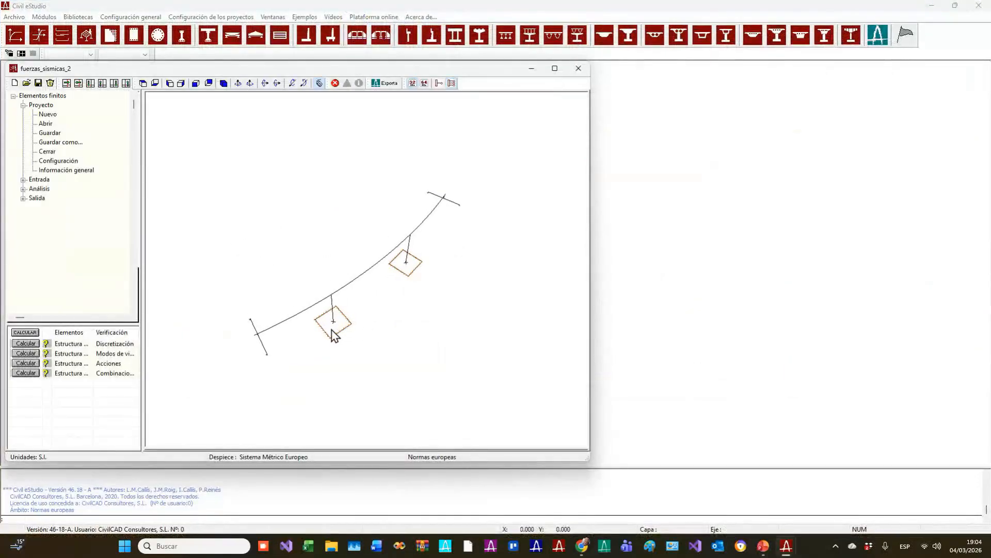
left_click(25, 343)
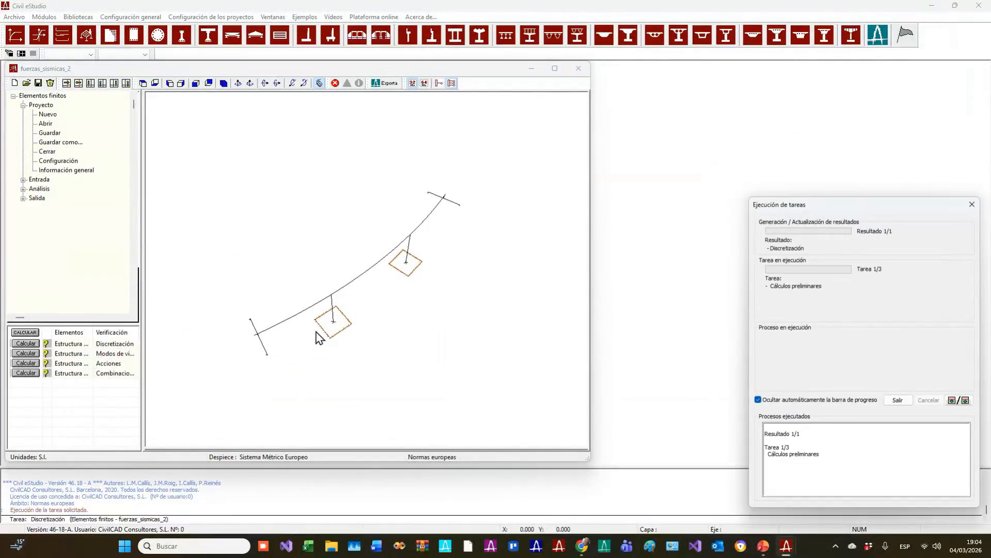
left_click(32, 341)
left_click(901, 284)
left_click_drag(365, 237, 394, 315)
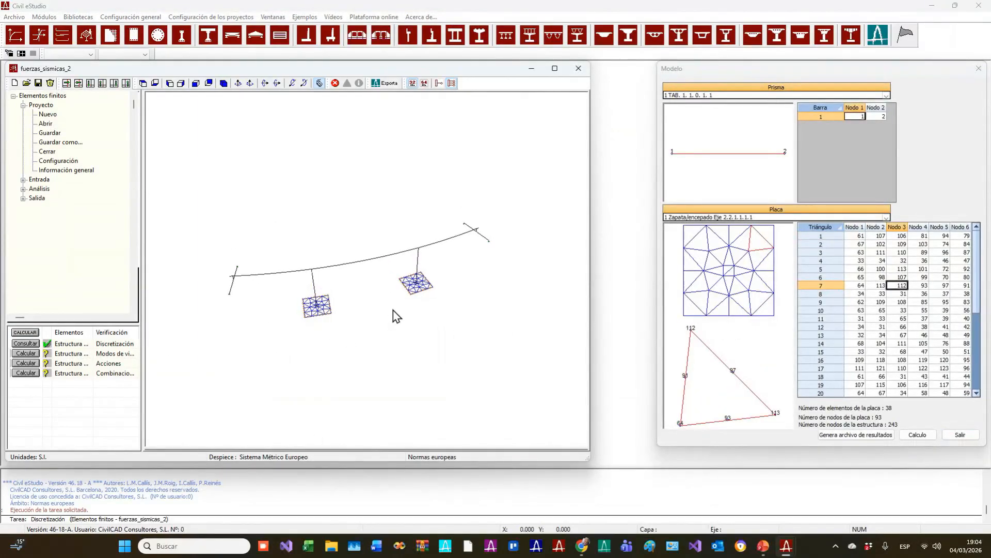
- Set the number of values to calculate to 3 in the vibration modes configuration and apply it
left_click(23, 180)
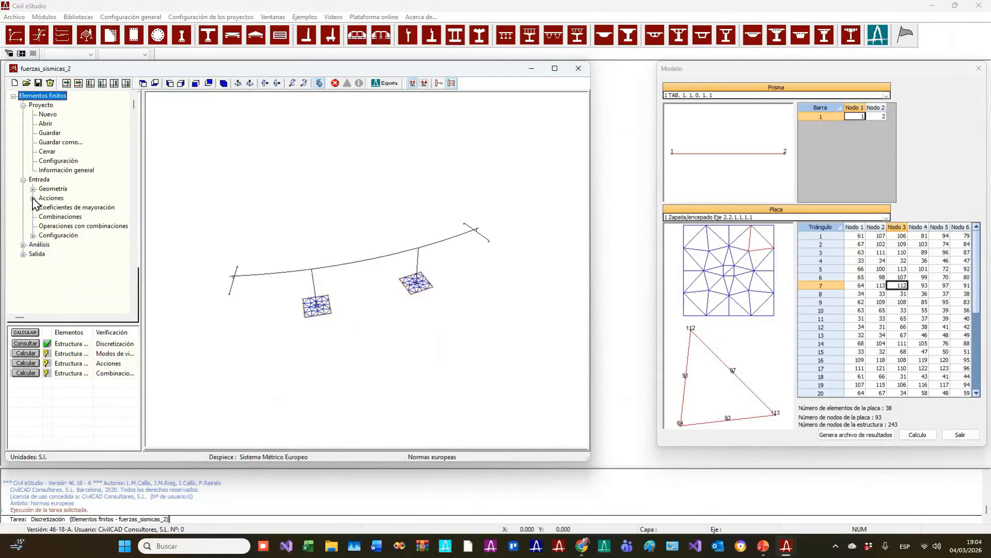
left_click(33, 236)
left_click(60, 264)
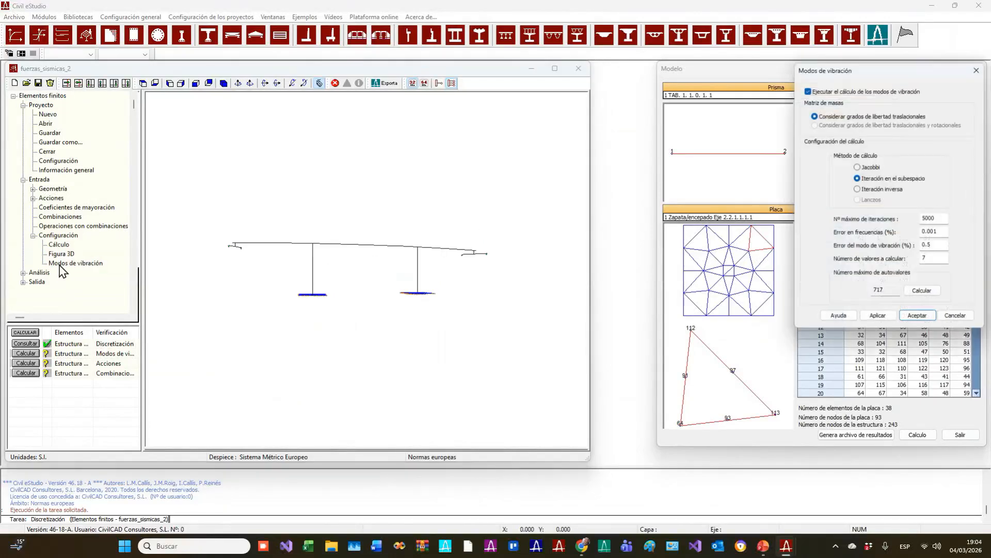
left_click(752, 73)
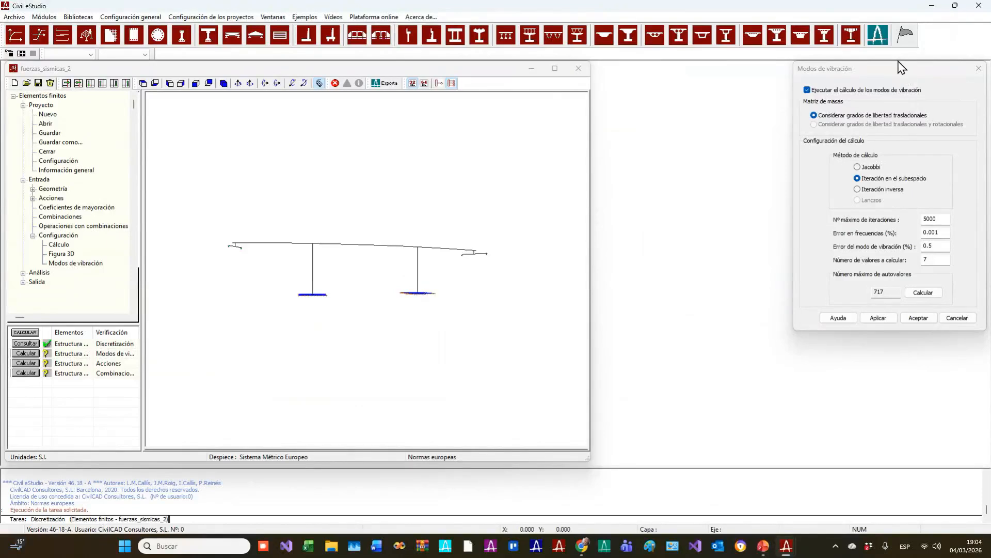
left_click_drag(898, 61, 799, 68)
double_click(829, 267)
type("3")
left_click_drag(793, 303, 758, 301)
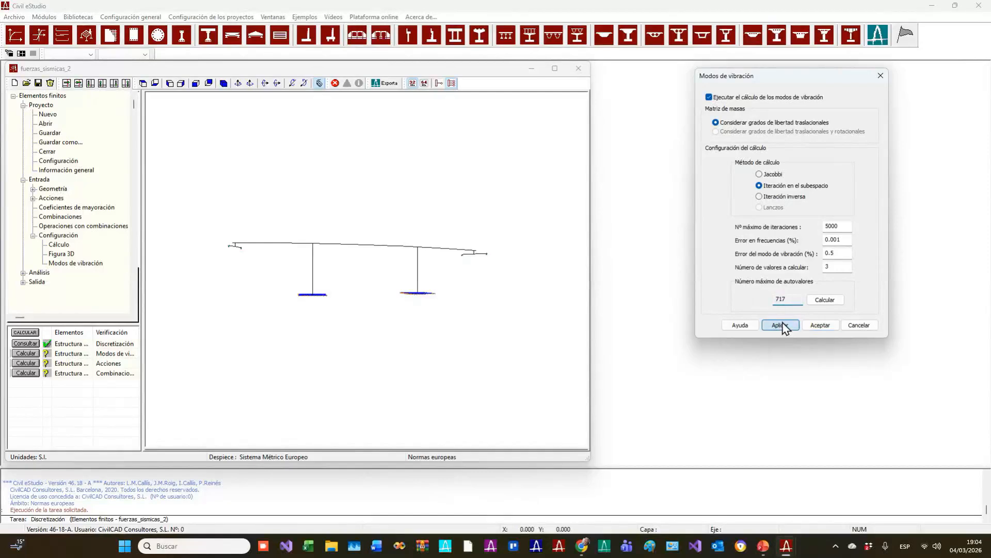
- Try to calculate all the results, dismiss the incidents list and calculate only the vibration modes
left_click(35, 335)
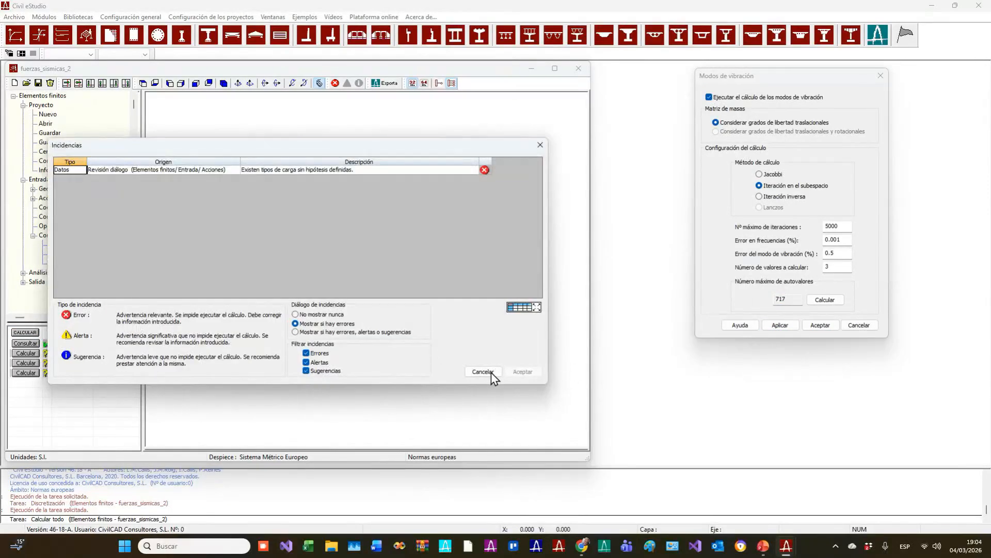
left_click(484, 372)
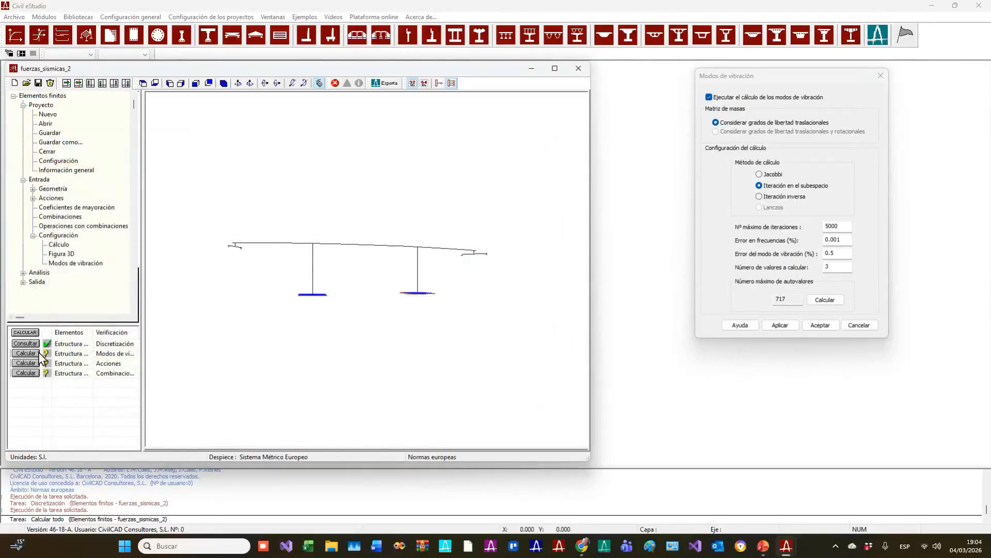
left_click(28, 355)
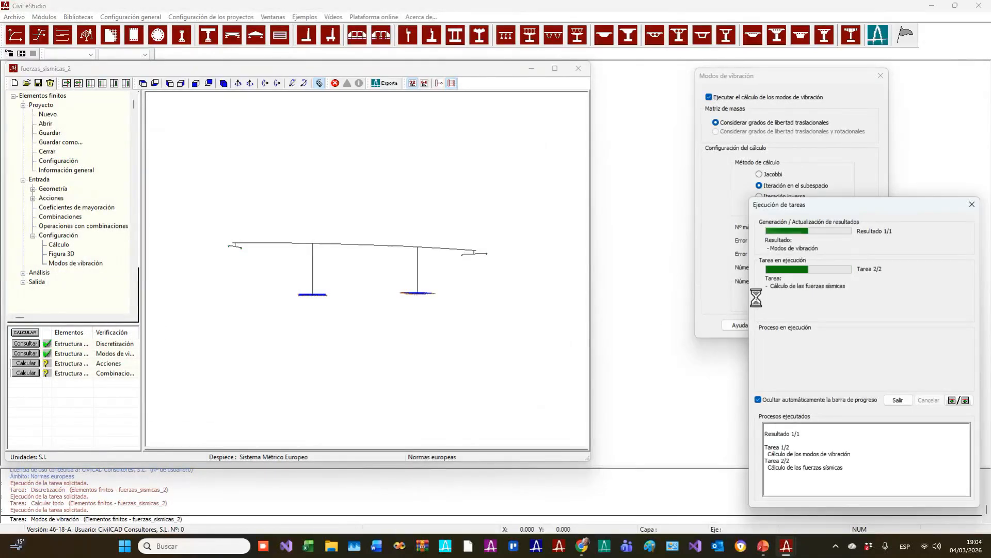
- Open the vibration mode results beside the configuration and examine the deformed shape of mode 1 from several angles
left_click_drag(732, 76, 634, 71)
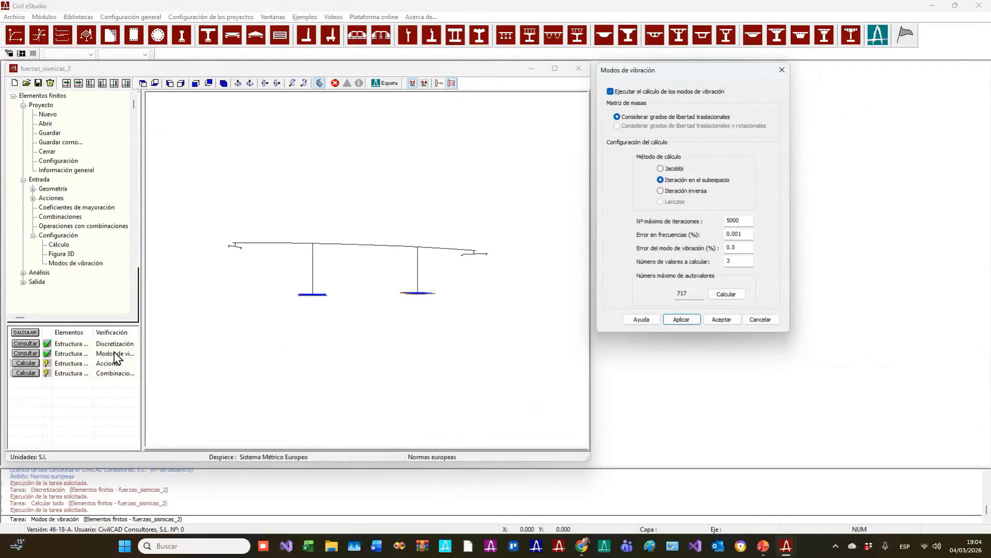
double_click(739, 260)
left_click(38, 352)
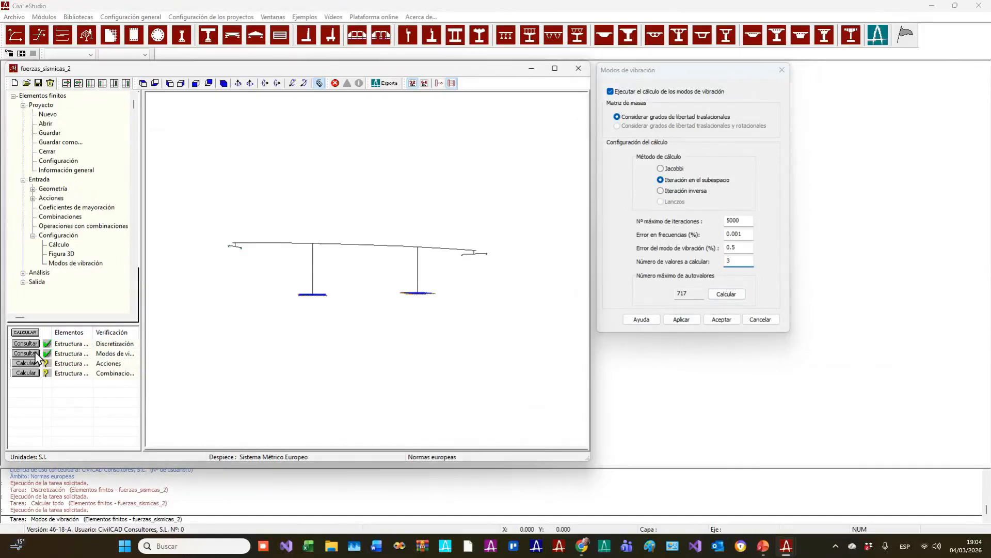
left_click(367, 251)
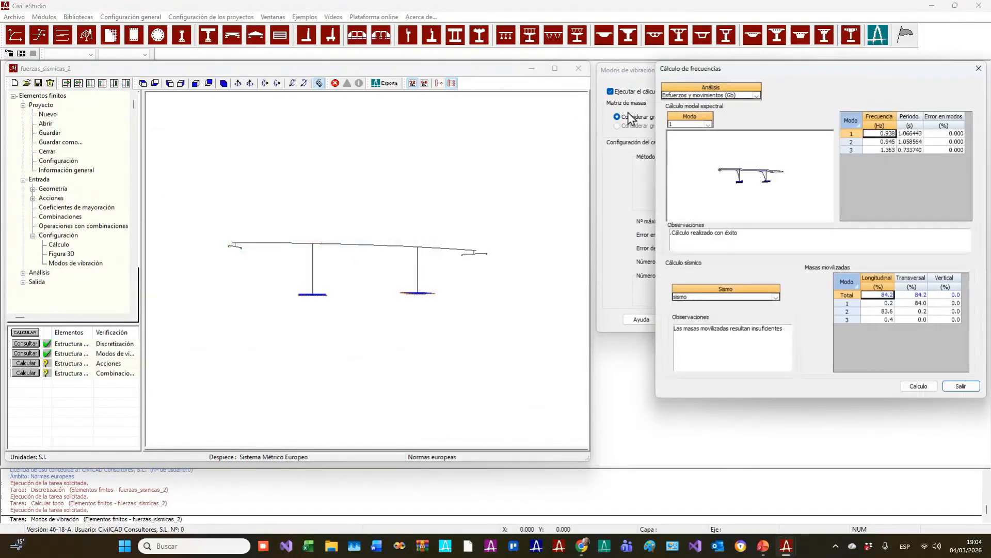
left_click_drag(728, 73, 270, 99)
left_click(250, 153)
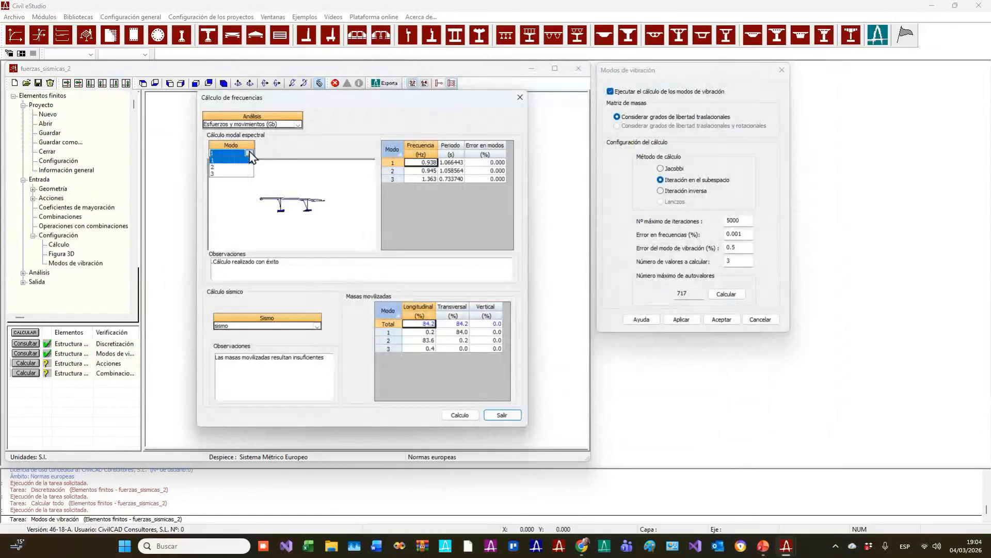
left_click(266, 173)
left_click_drag(265, 164, 352, 225)
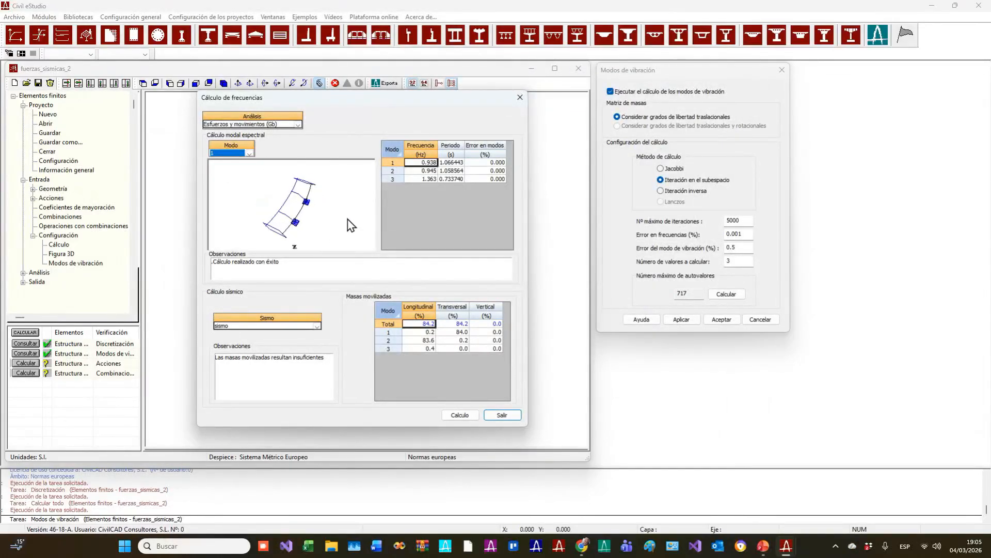
- View the deformed shapes of modes 2 and 3, rotating the bridge to examine mode 3
left_click(250, 154)
left_click(235, 167)
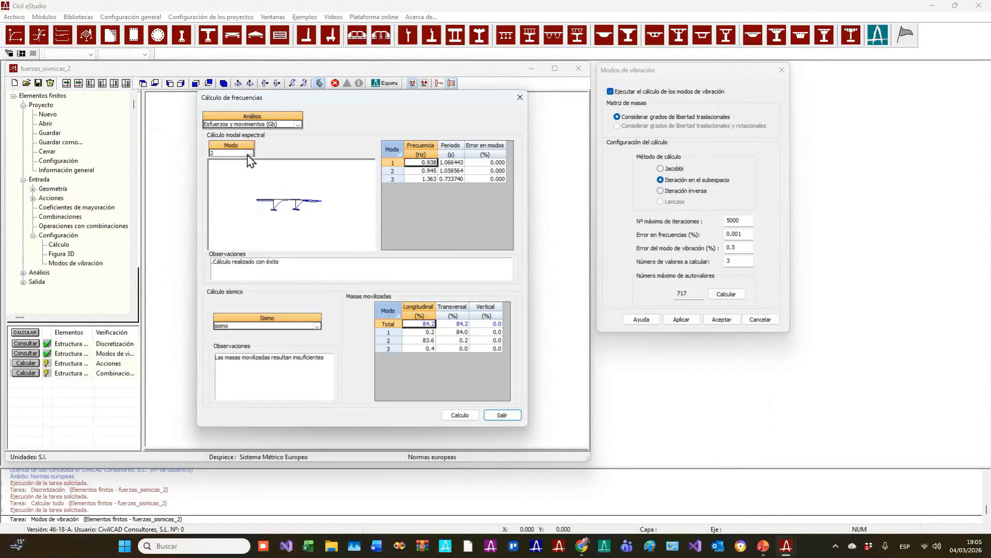
left_click(249, 154)
left_click(236, 175)
left_click_drag(236, 193, 270, 195)
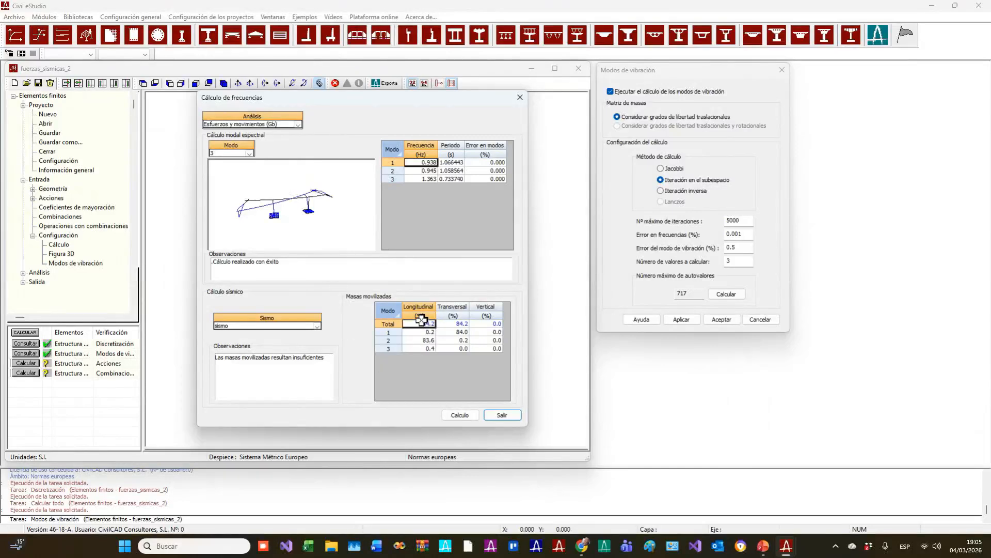
- Check the mobilised masses per mode and their longitudinal, transversal and vertical totals, and close the frequency results
left_click_drag(420, 332, 482, 354)
left_click_drag(419, 323, 494, 322)
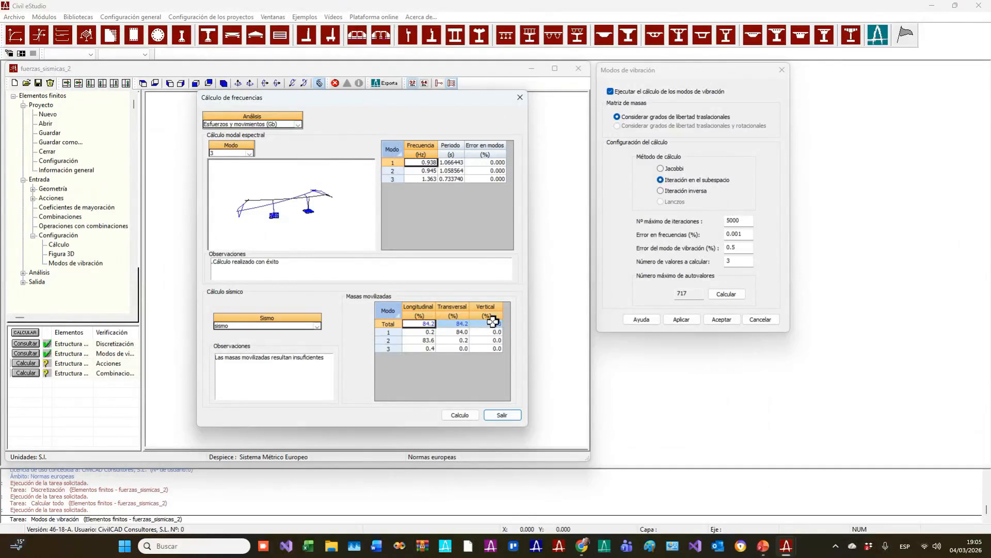
left_click(462, 325)
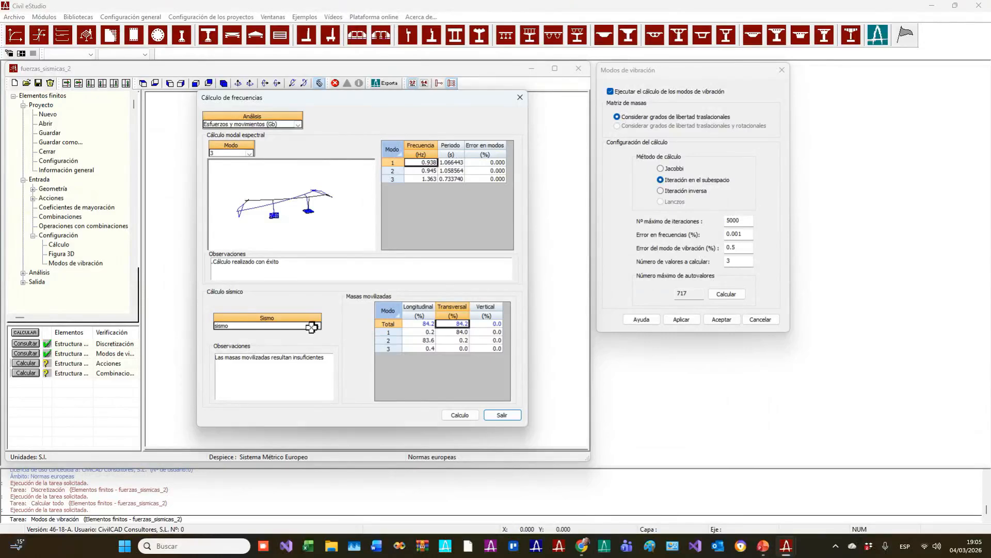
left_click(516, 417)
- Set the number of values to calculate to 6 and recalculate the vibration modes
left_click(736, 262)
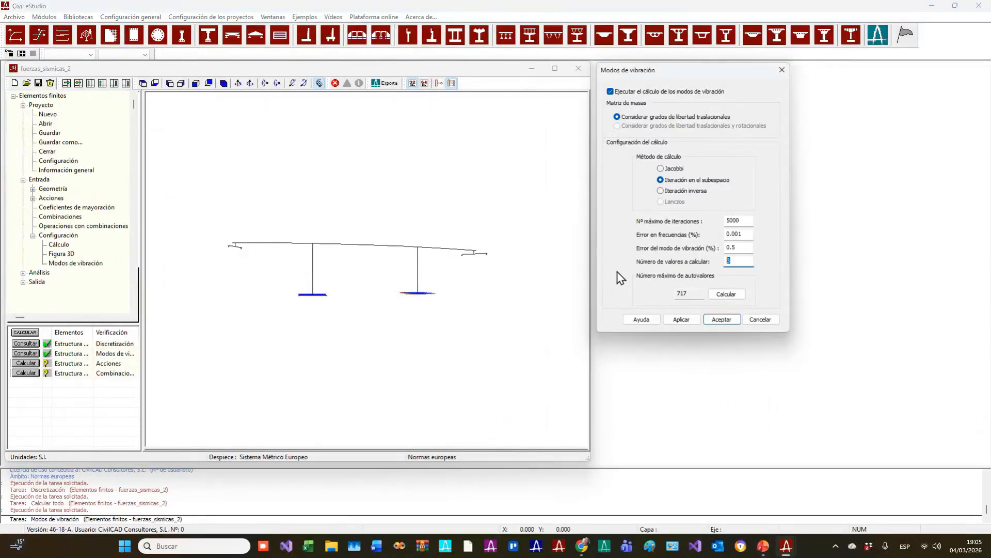
type("6")
left_click(688, 320)
left_click(35, 354)
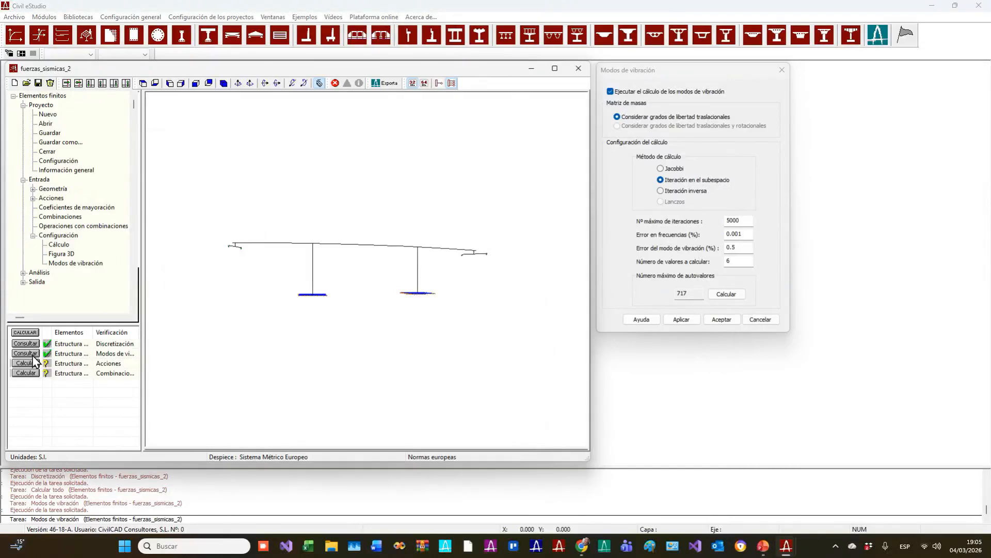
- Check the longitudinal, transversal and vertical mobilised mass totals for the six-mode calculation, and close the frequency results
double_click(356, 250)
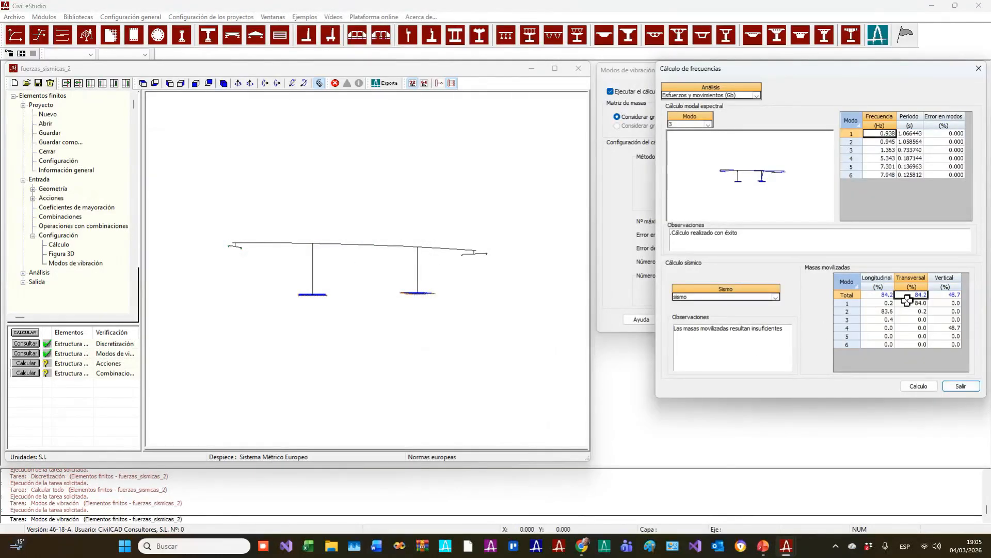
left_click(954, 293)
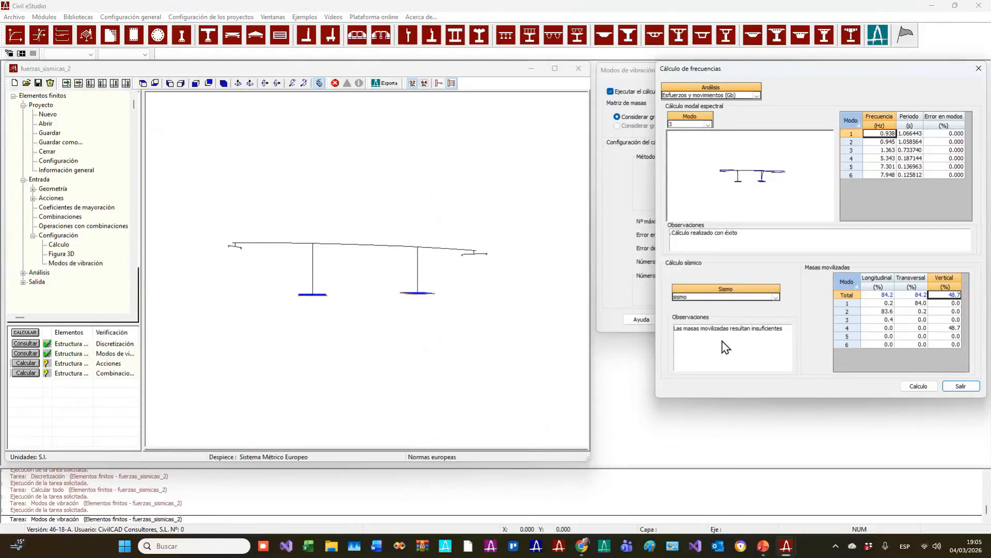
left_click(961, 386)
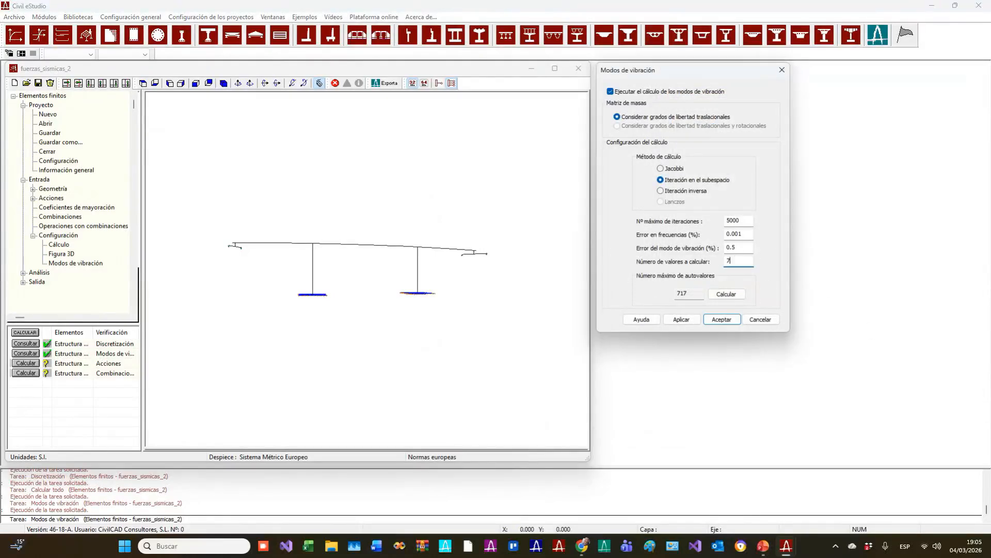
- Set the number of values to calculate to 7, accept the vibration mode settings and recalculate the modes
left_click(682, 320)
left_click(725, 320)
left_click(31, 354)
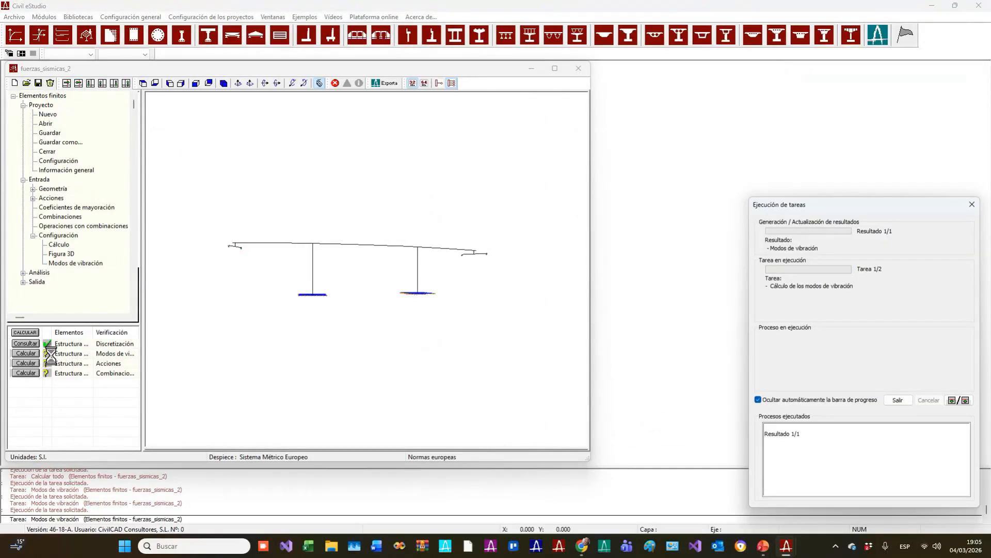
- Consult the recalculated vibration modes and examine the mobilised masses per mode and their totals in all three directions
left_click(25, 353)
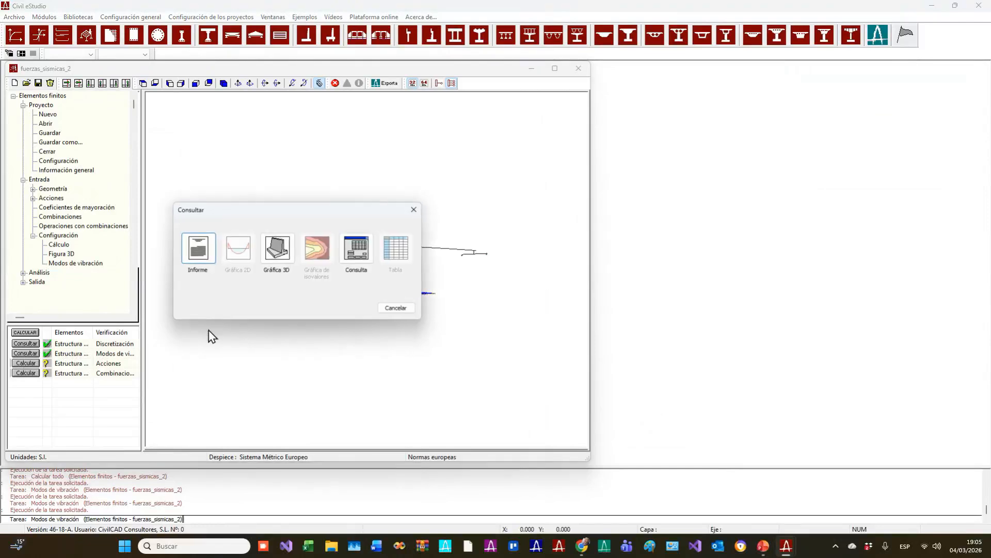
left_click(356, 249)
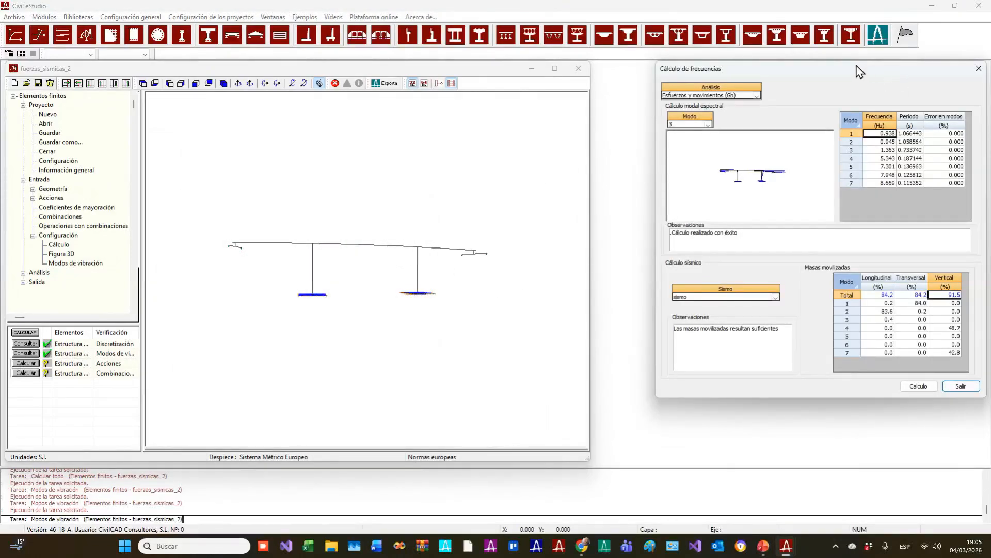
left_click_drag(857, 72, 512, 95)
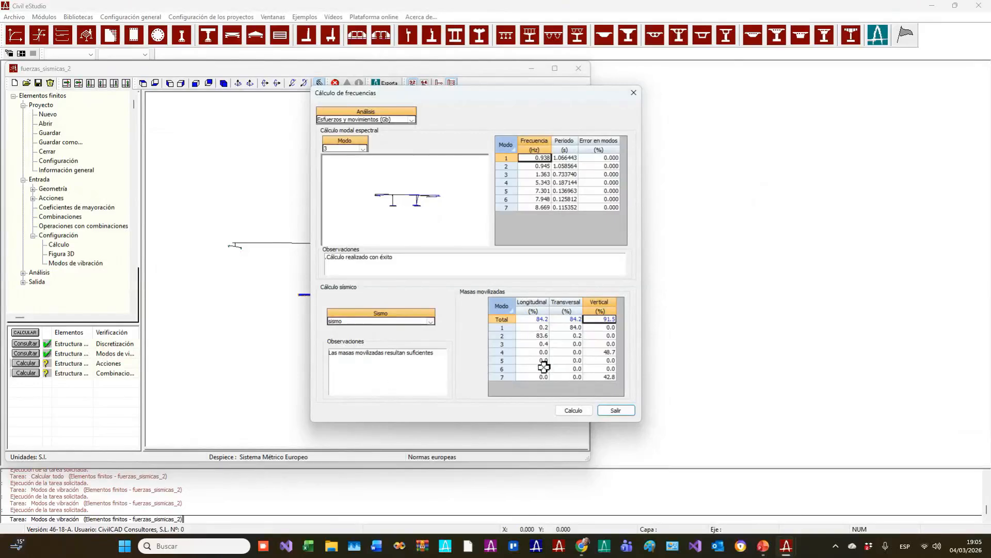
left_click_drag(531, 379, 610, 318)
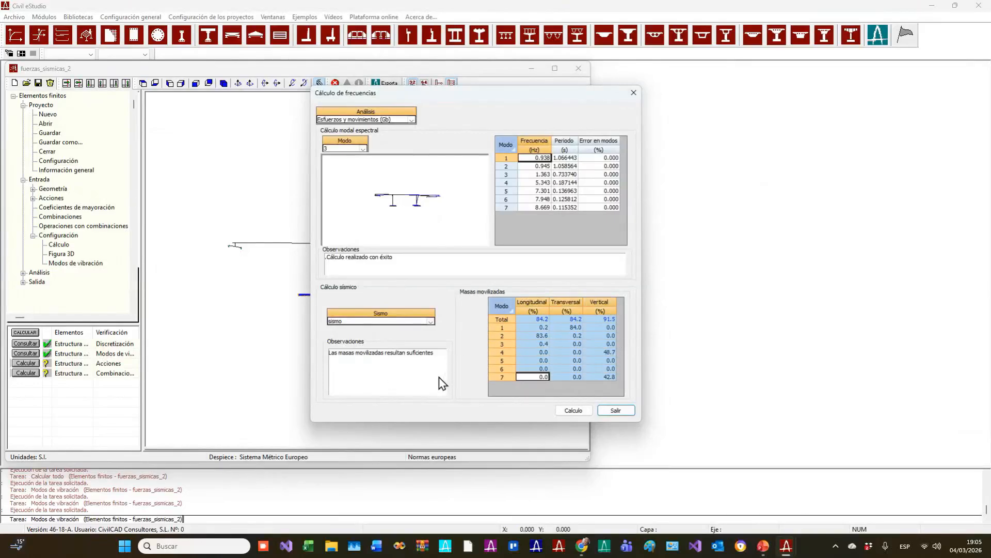
left_click(552, 327)
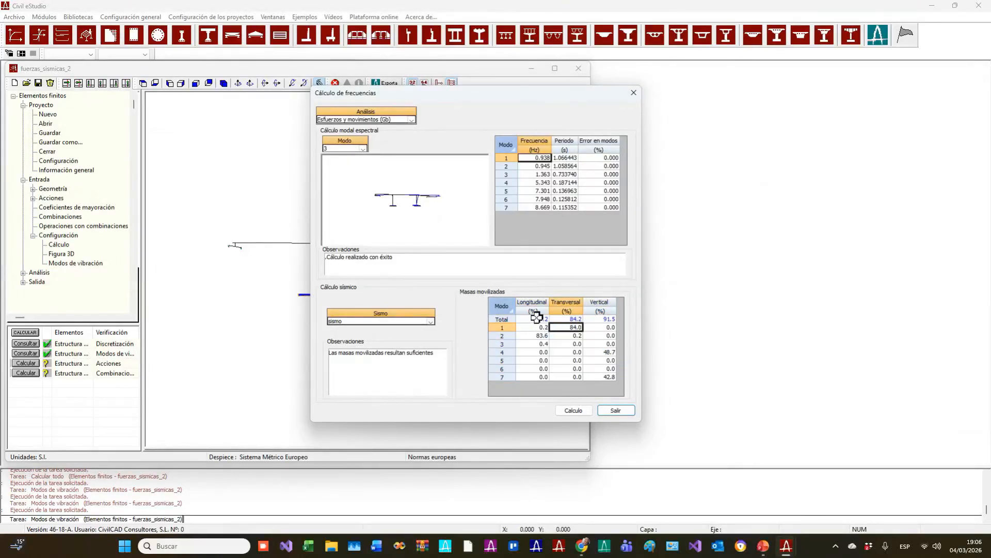
left_click_drag(539, 319, 610, 319)
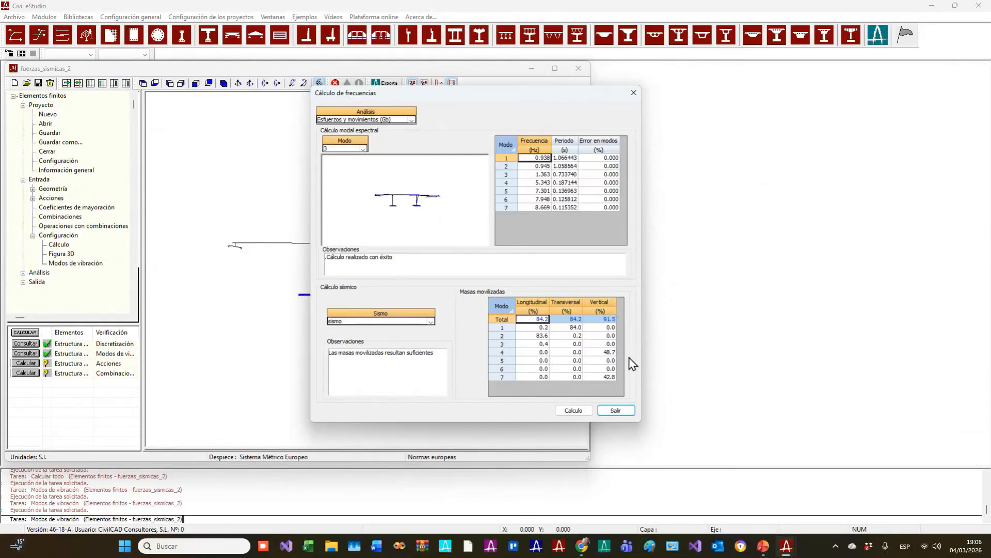
left_click(572, 335)
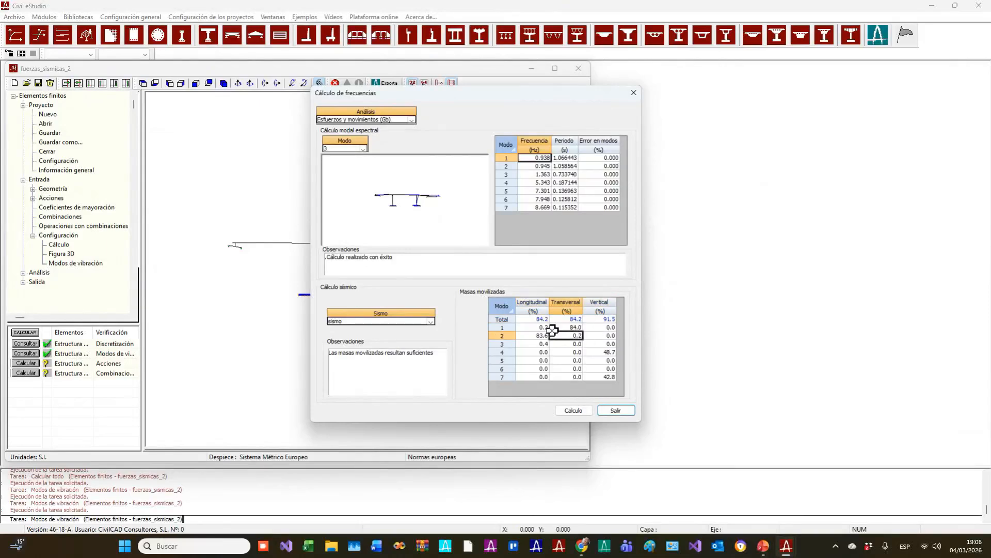
- Open the seismic action's modal spectral calculation, review the minimum mobilised mass criteria and close it without changes
left_click(59, 245)
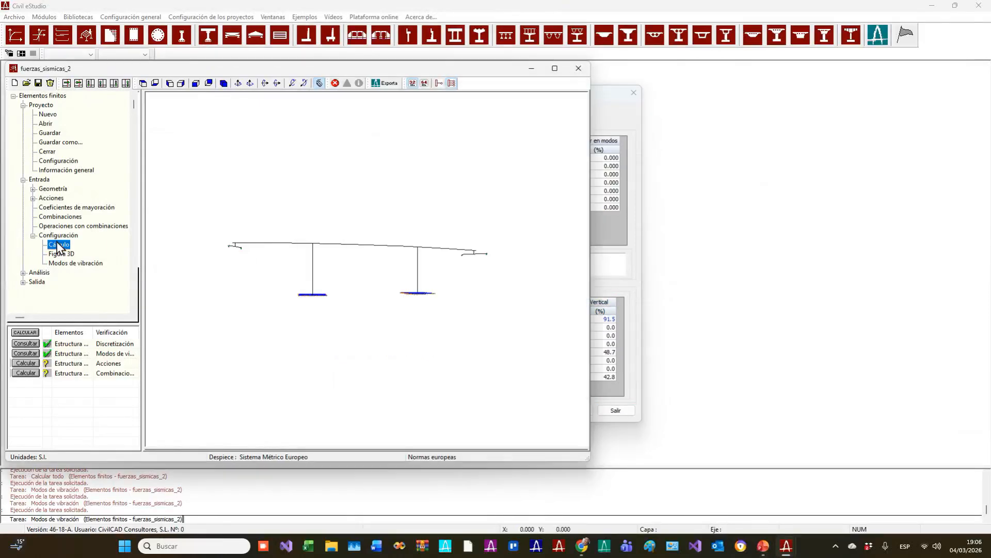
left_click(33, 199)
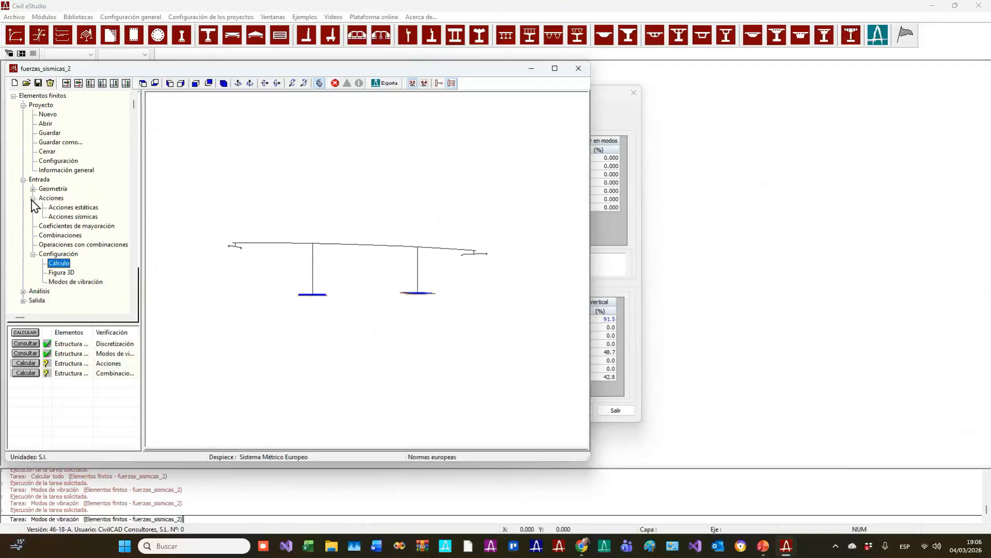
left_click(82, 210)
double_click(77, 217)
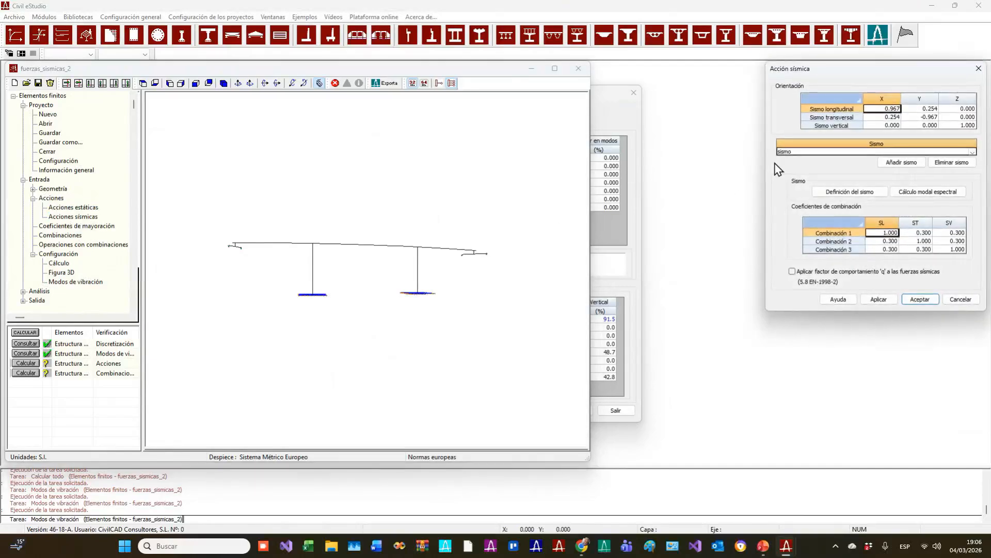
left_click(928, 192)
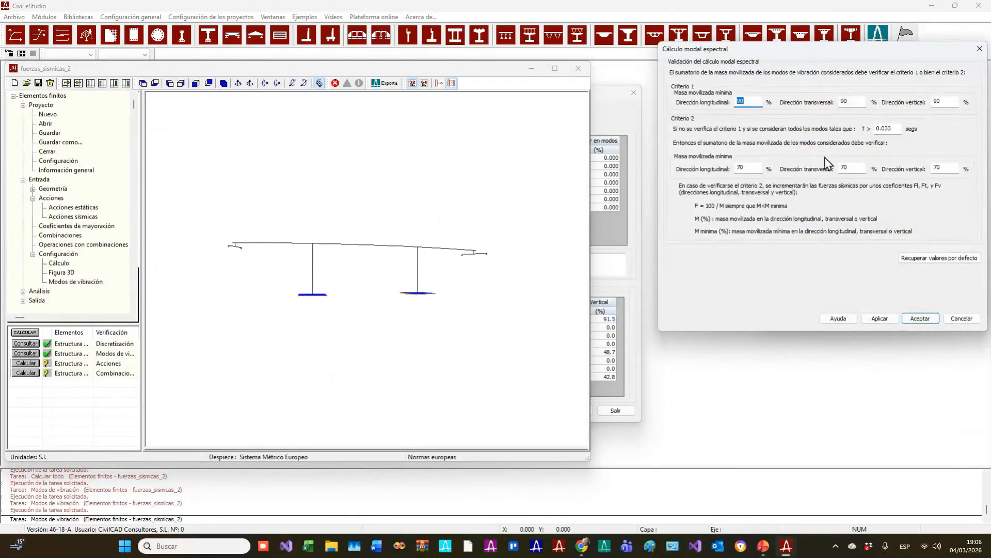
key("Escape")
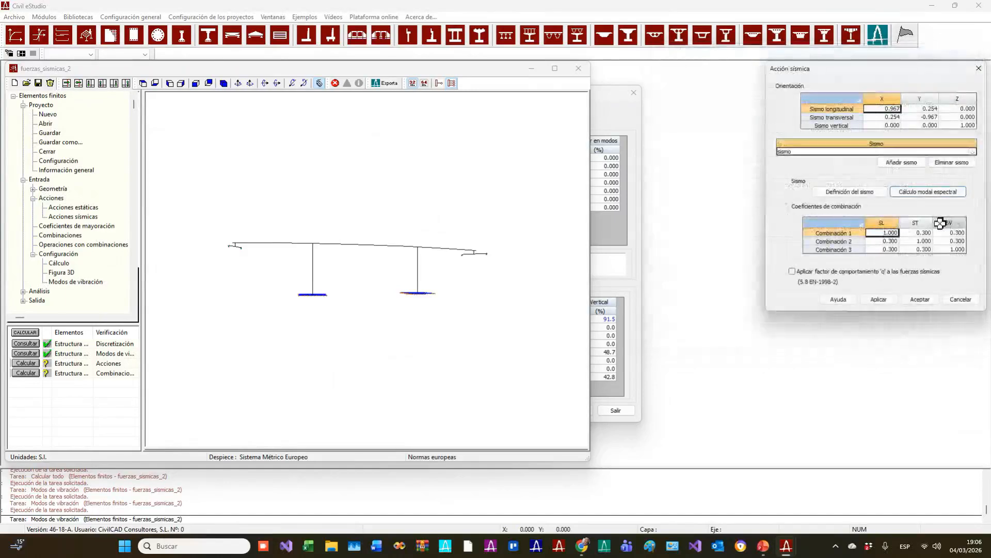
- Close the seismic action and the frequency results, and save the project
left_click(600, 128)
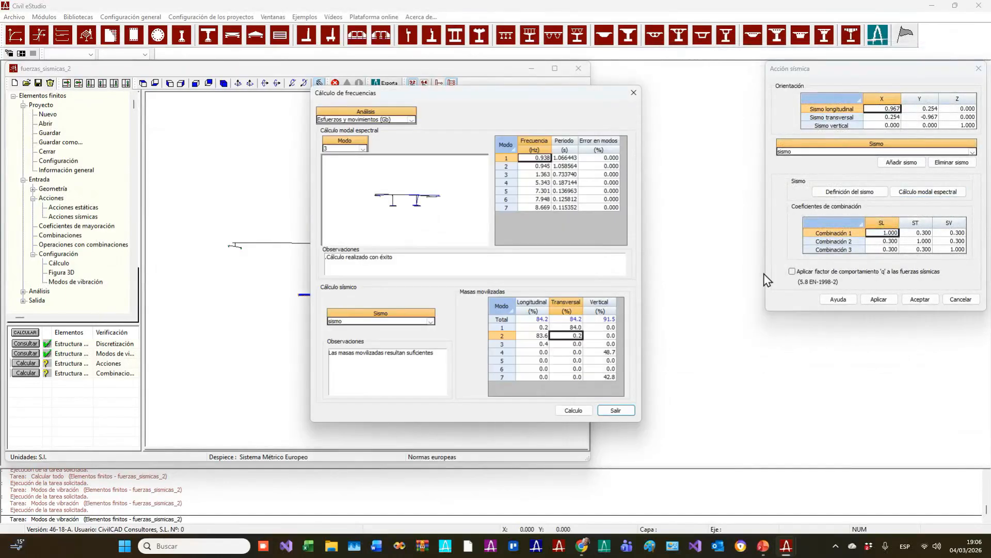
left_click_drag(805, 69, 713, 149)
key("Escape")
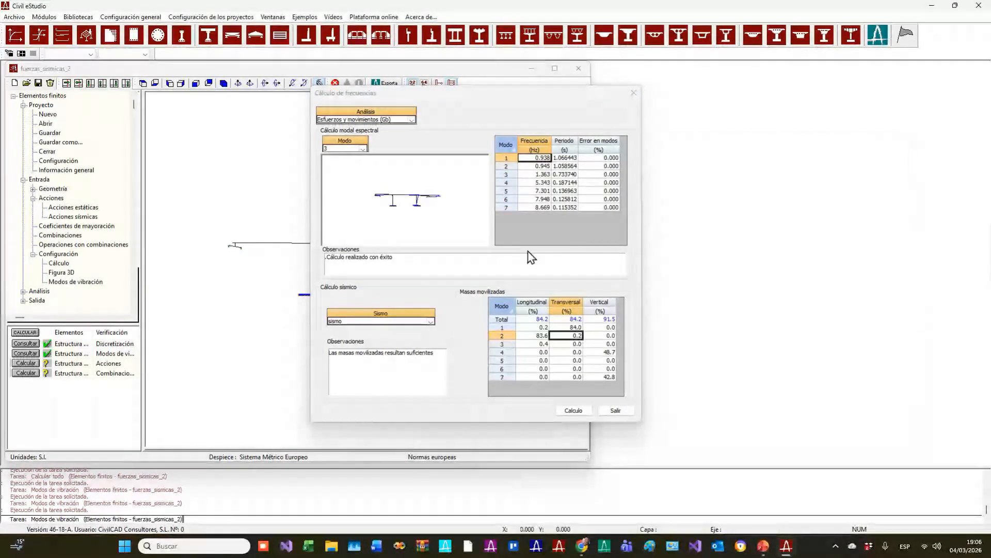
key("Return")
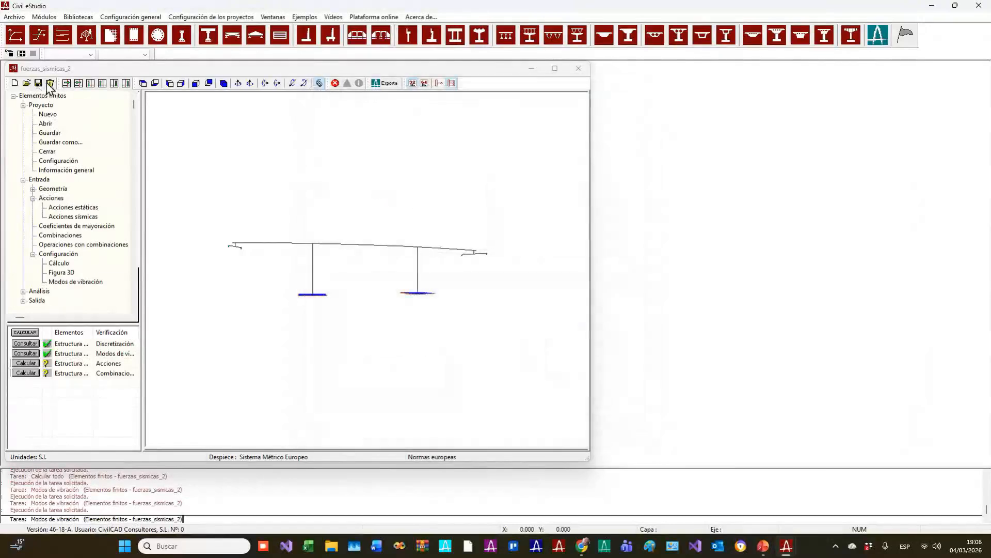
left_click(38, 83)
key("Return")
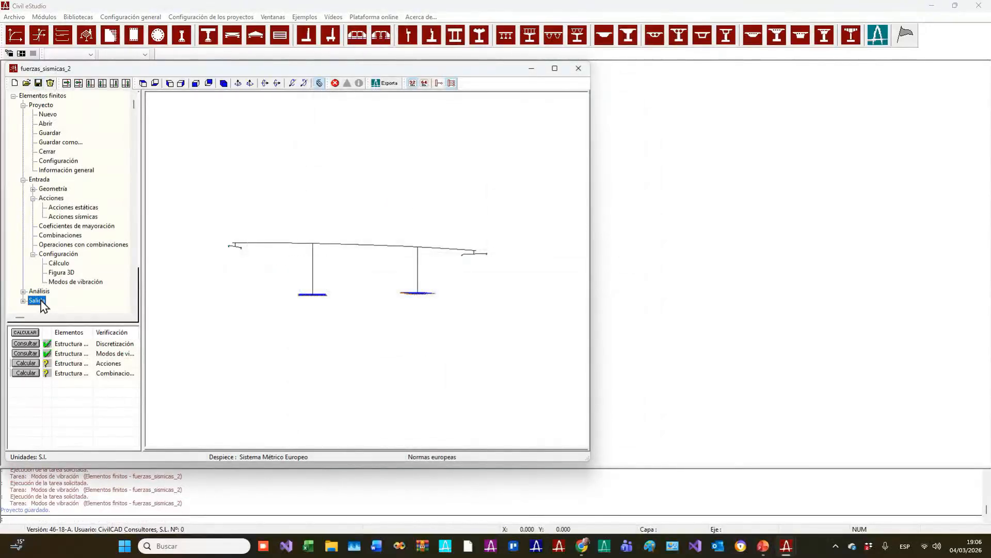
- Generate the calculation report "fuerzas_sismicas_2-Memoria de cálculo-1" as a .doc file with the Frecuencias and Modos de vibración sections
double_click(38, 300)
double_click(66, 300)
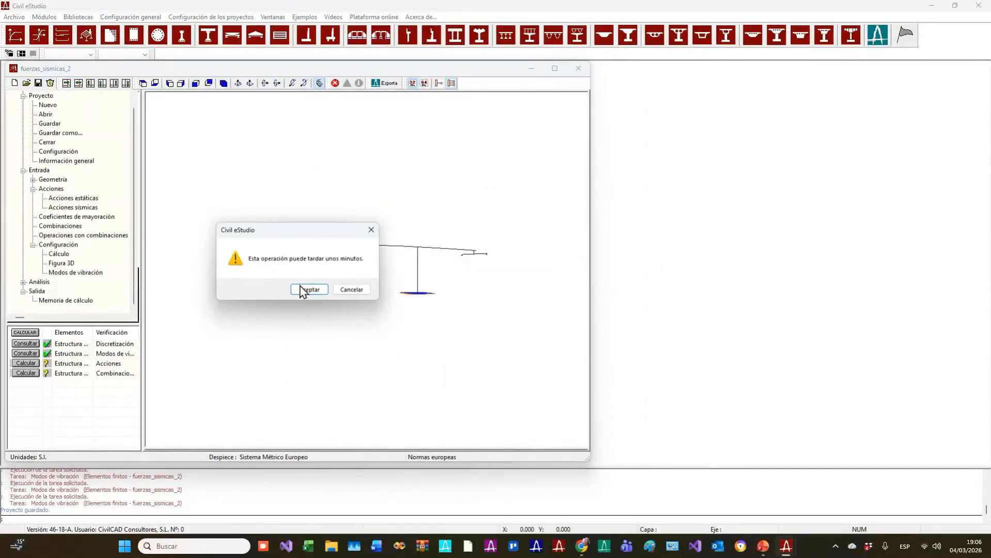
left_click(309, 288)
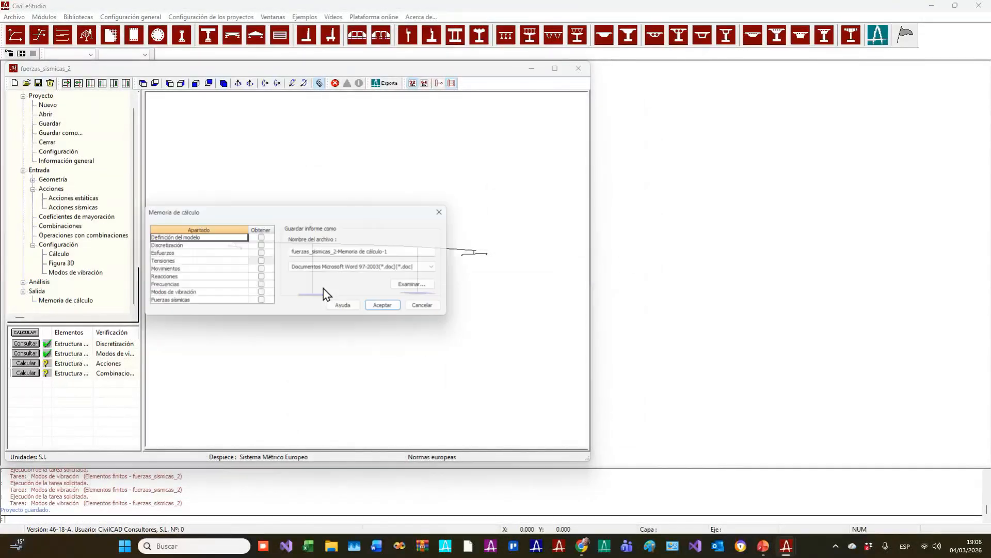
left_click(261, 286)
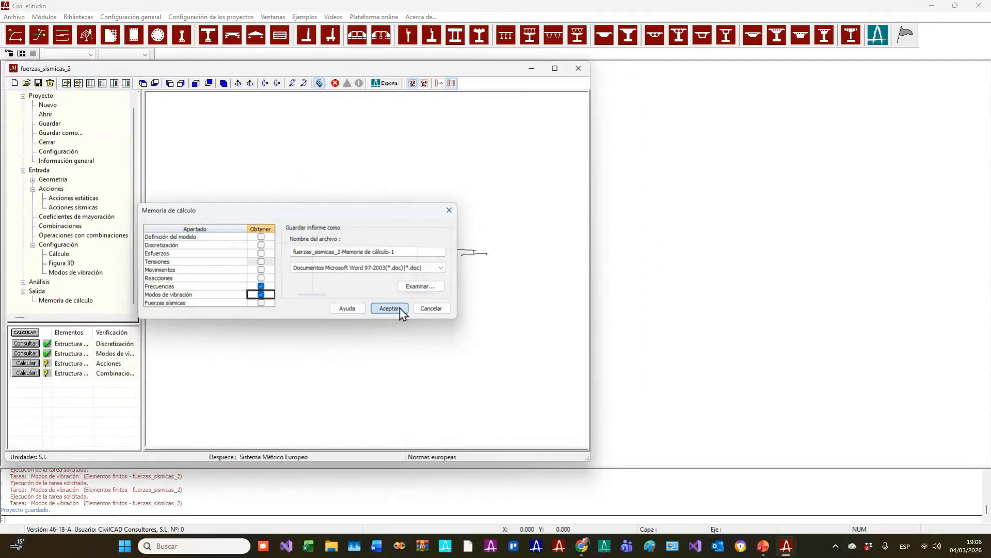
left_click(397, 309)
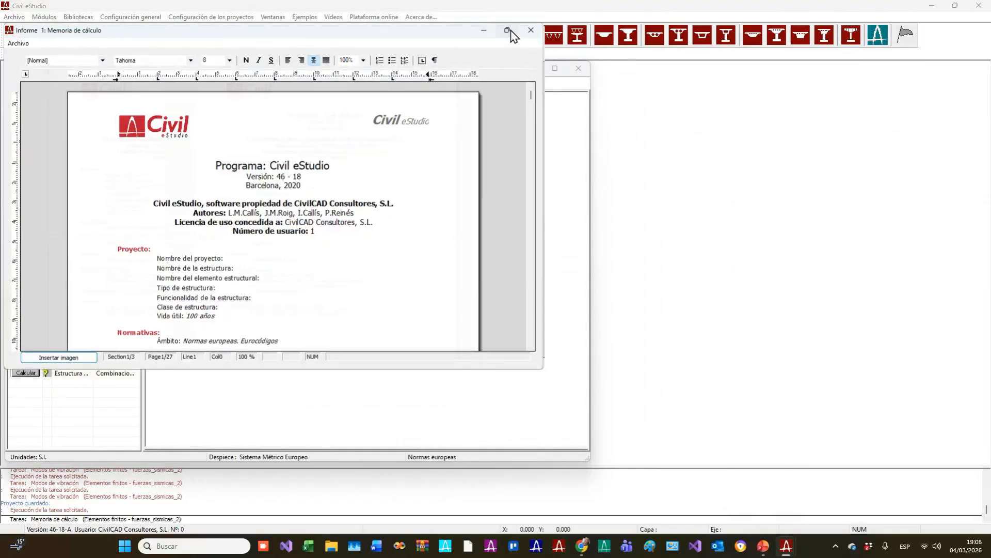
- Maximise the calculation report and examine the table of frequencies and periods for each mode
left_click(508, 30)
scroll(426, 382, "down", 8)
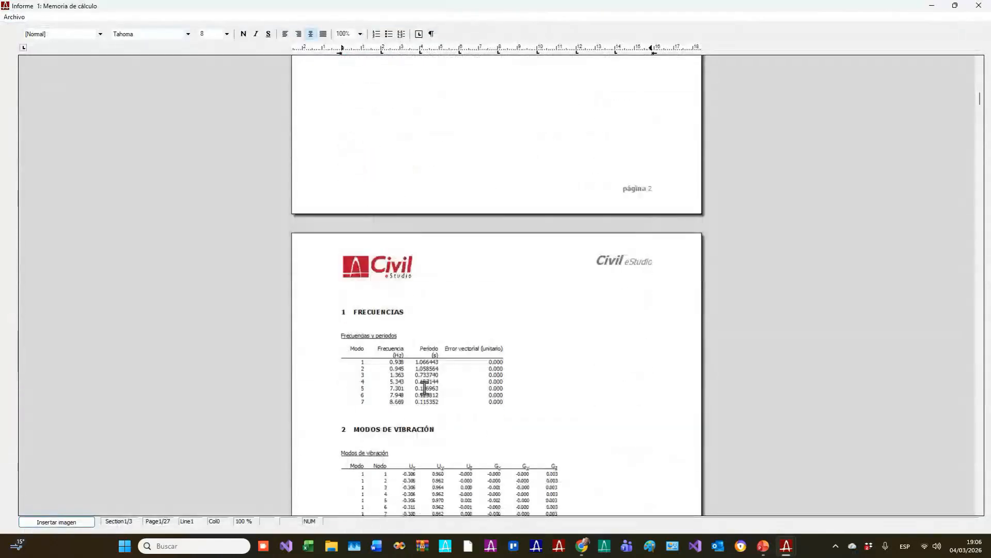
scroll(425, 388, "down", 3)
scroll(420, 310, "down", 1)
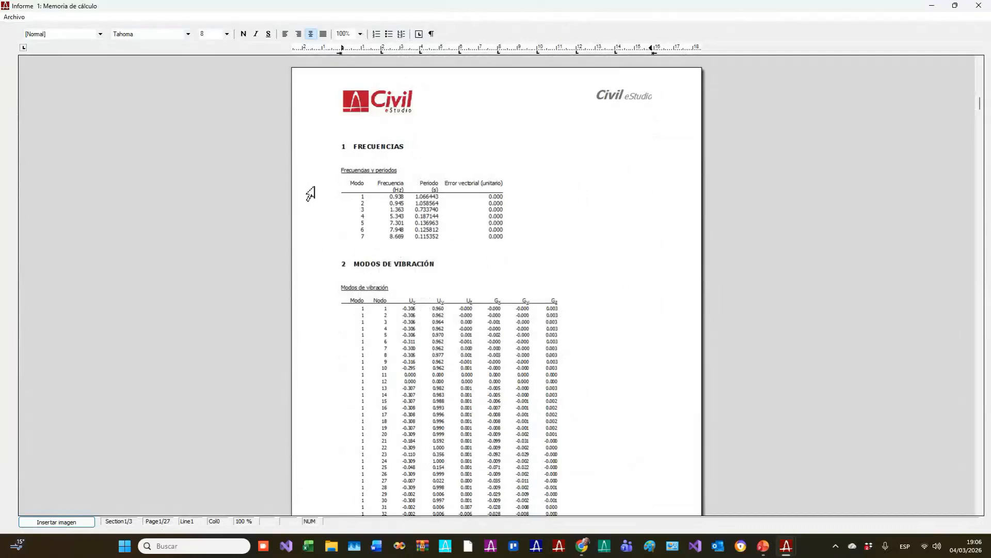
left_click_drag(327, 178, 330, 247)
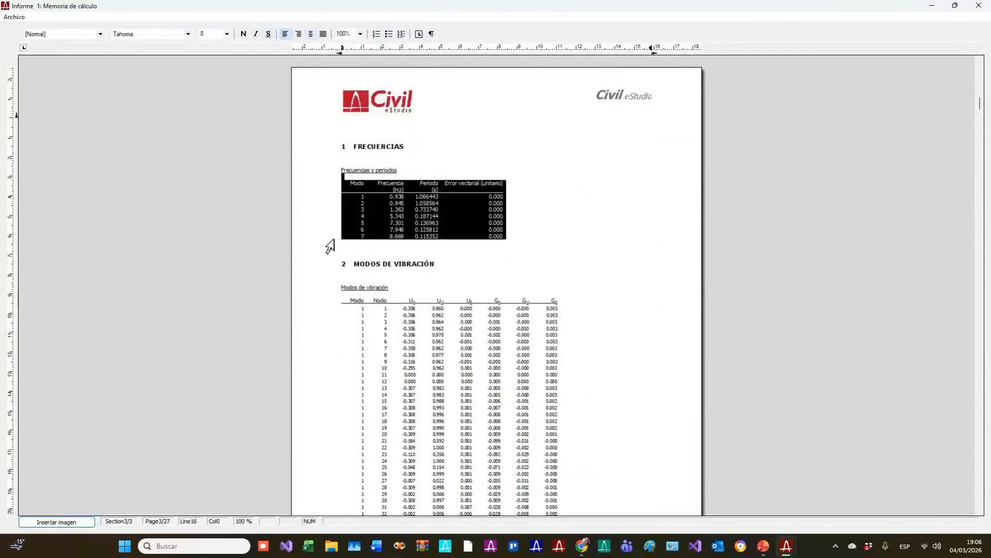
left_click(334, 240)
left_click(542, 197)
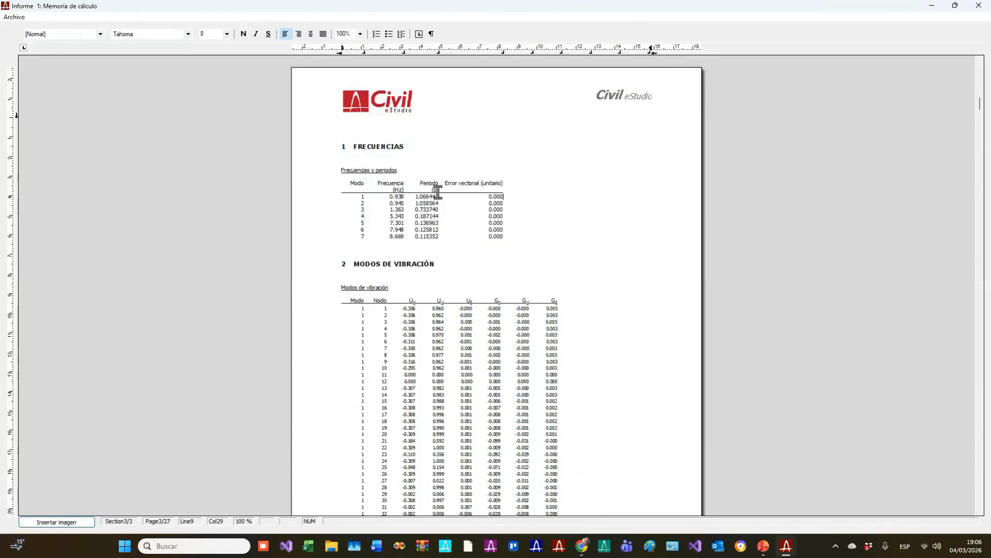
- Examine the report's vibration mode tables, following the nodal displacements and rotations listed for each mode
scroll(436, 211, "down", 3)
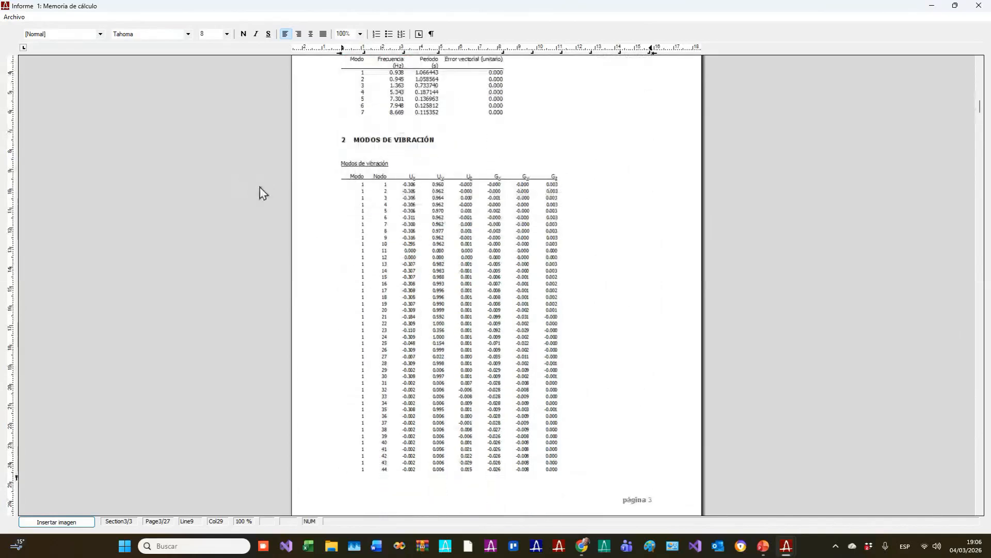
left_click_drag(316, 189, 315, 397)
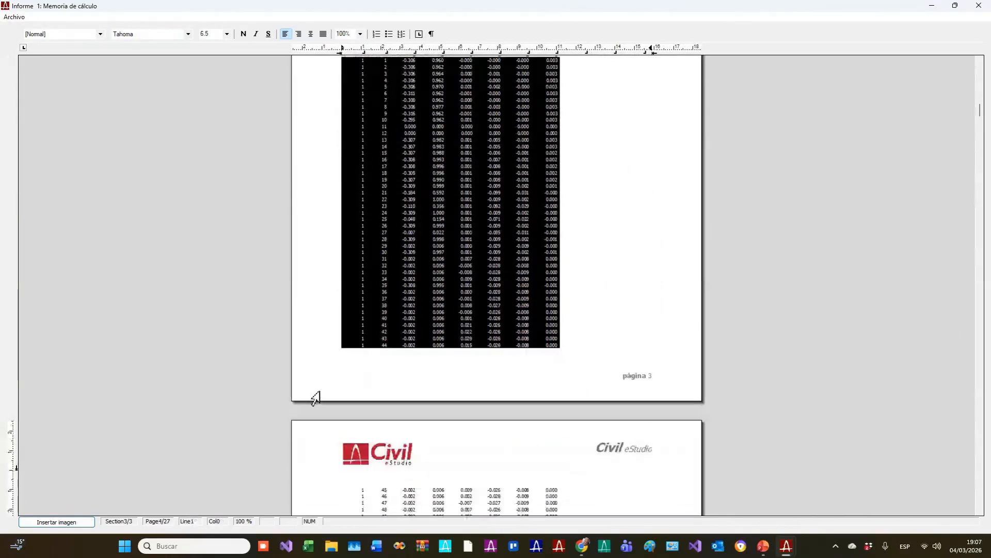
scroll(318, 395, "down", 16)
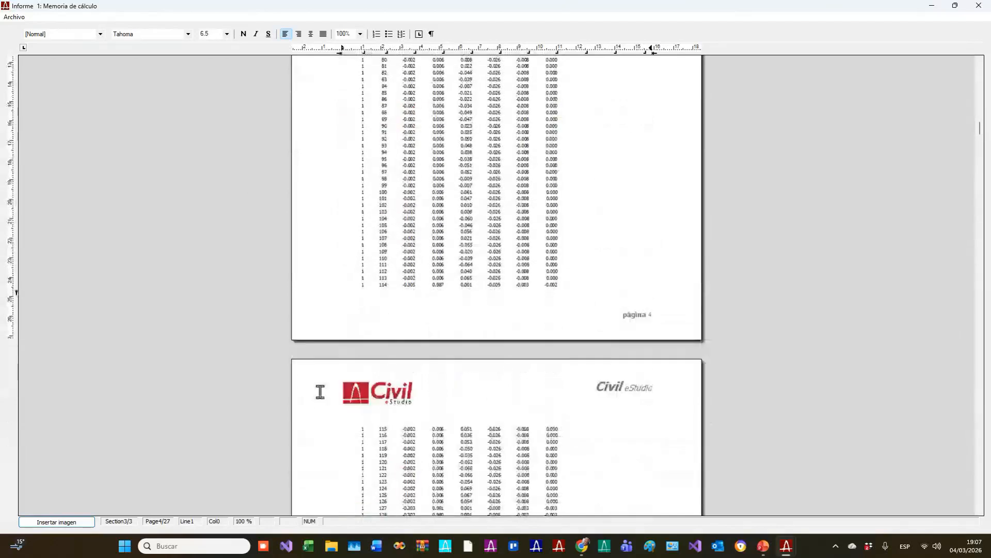
scroll(322, 395, "up", 8)
scroll(329, 406, "up", 15)
left_click(406, 256)
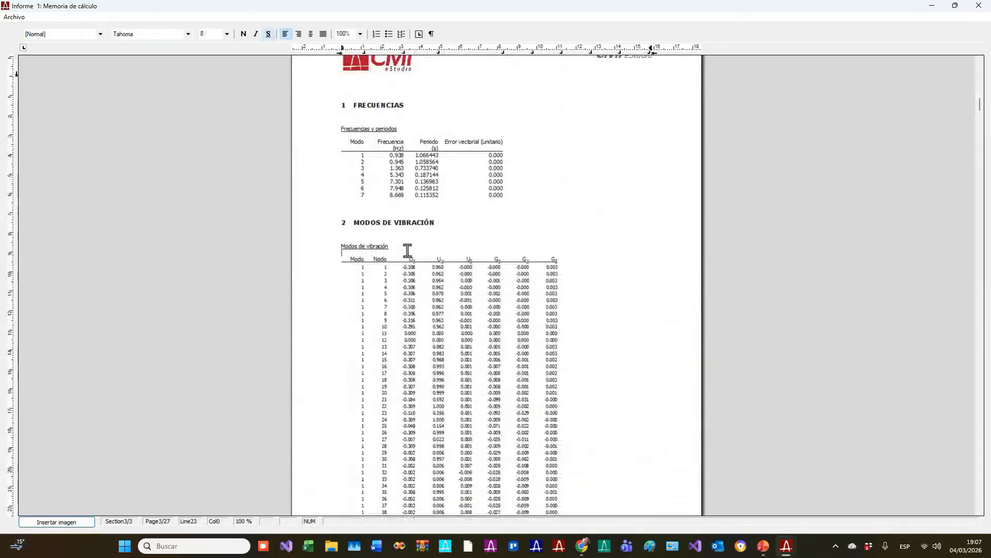
left_click_drag(326, 279, 319, 345)
scroll(469, 351, "down", 3)
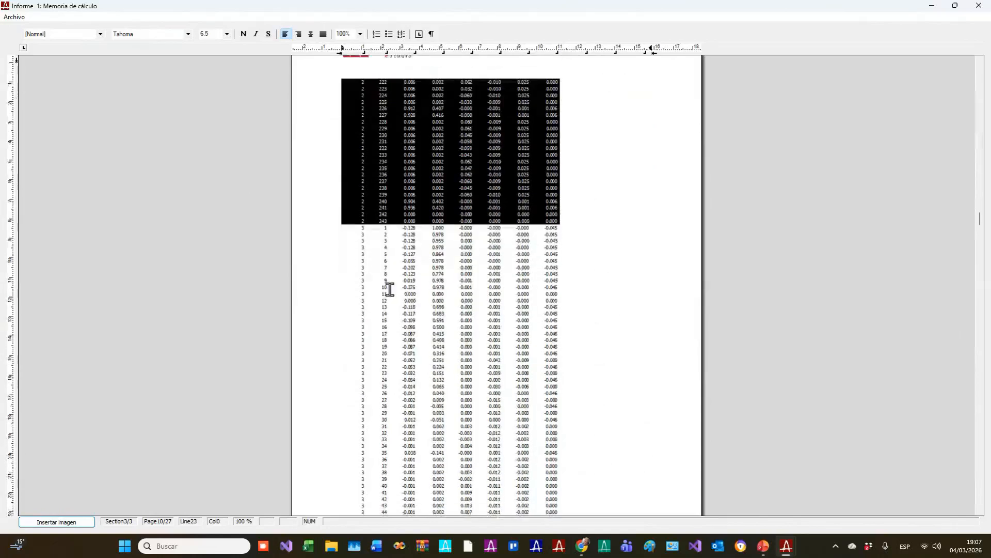
- Examine the remaining vibration mode tables through to the last page of the report, and close the report
left_click_drag(330, 230, 329, 230)
scroll(330, 229, "down", 7)
scroll(329, 230, "down", 5)
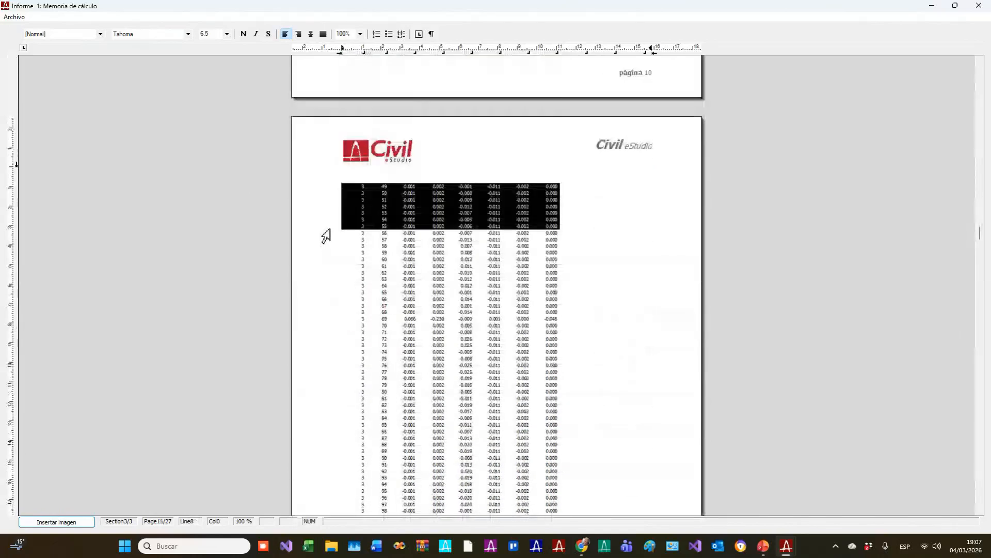
scroll(423, 369, "down", 10)
scroll(424, 368, "down", 10)
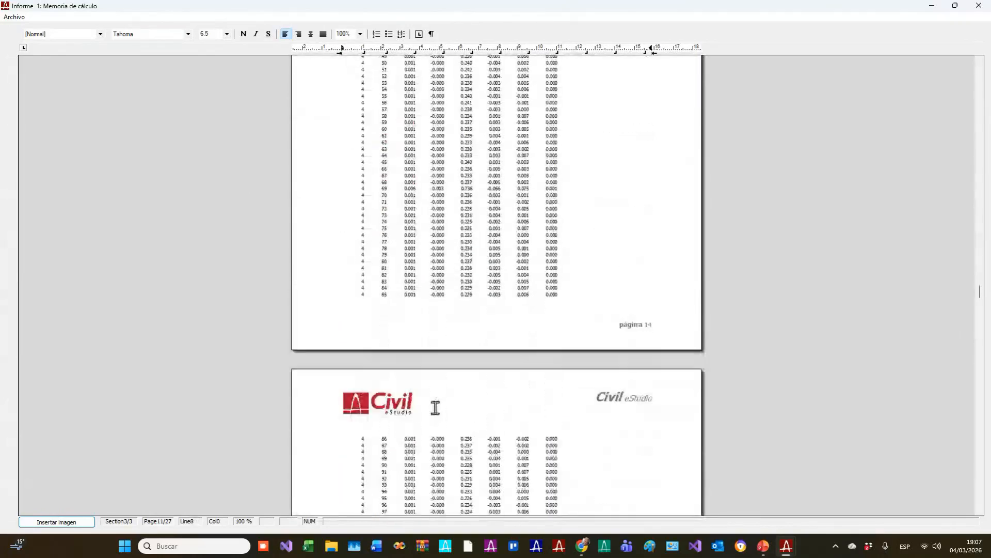
key("ctrl+End")
left_click_drag(589, 496, 318, 284)
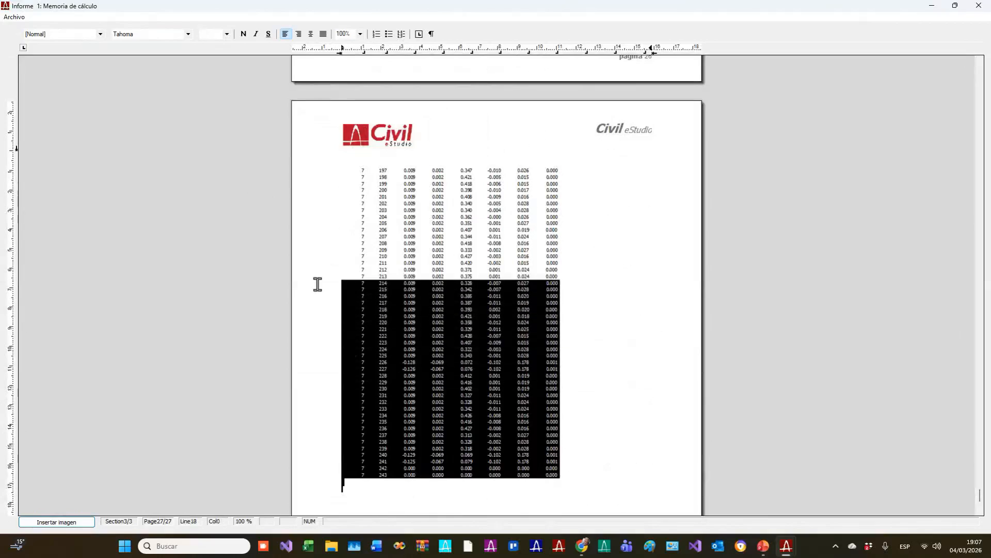
left_click(979, 5)
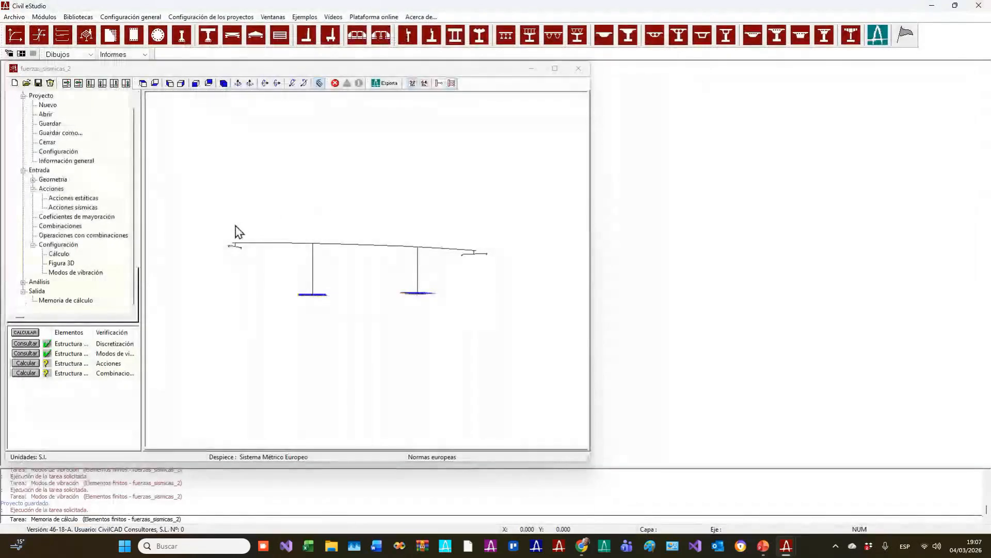
- Orbit the bridge model to a 3D view, narrow the project window and open Acciones estáticas beside it
left_click_drag(251, 295, 368, 342)
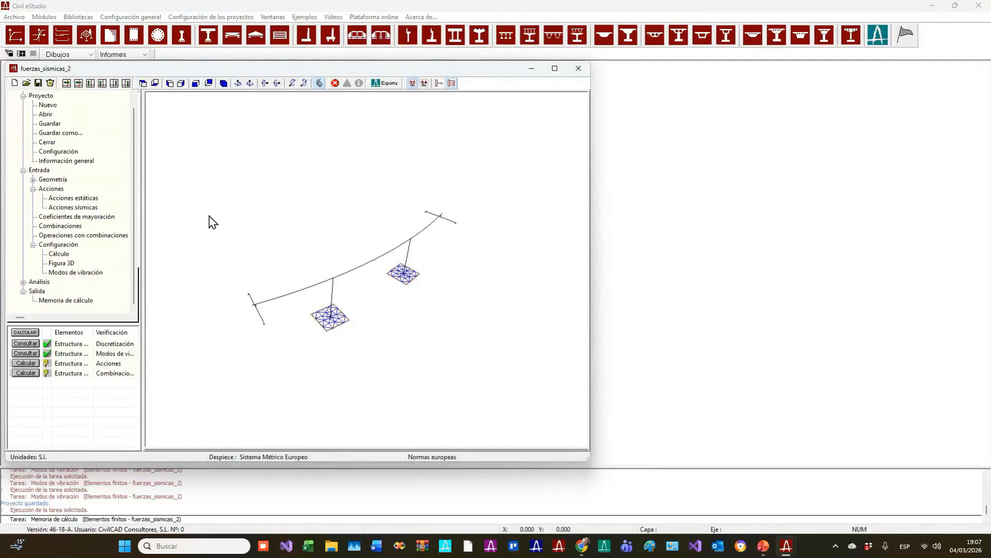
left_click_drag(593, 179, 400, 176)
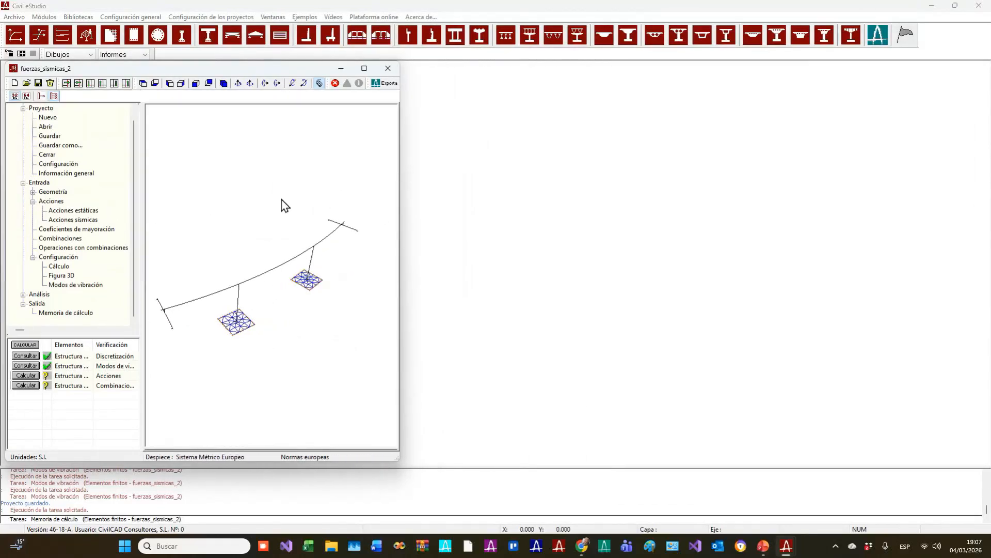
left_click(74, 210)
double_click(74, 212)
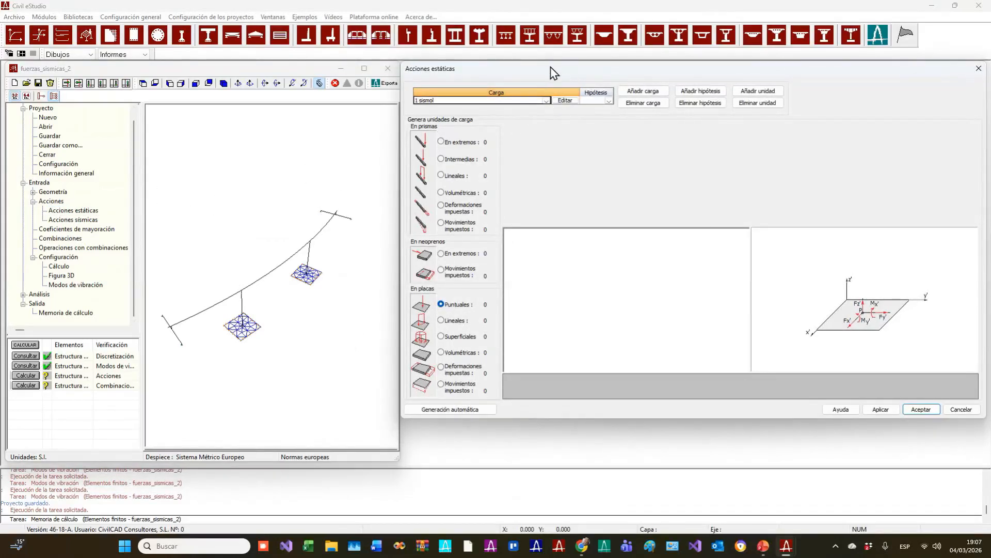
left_click_drag(551, 67, 549, 107)
left_click(62, 211)
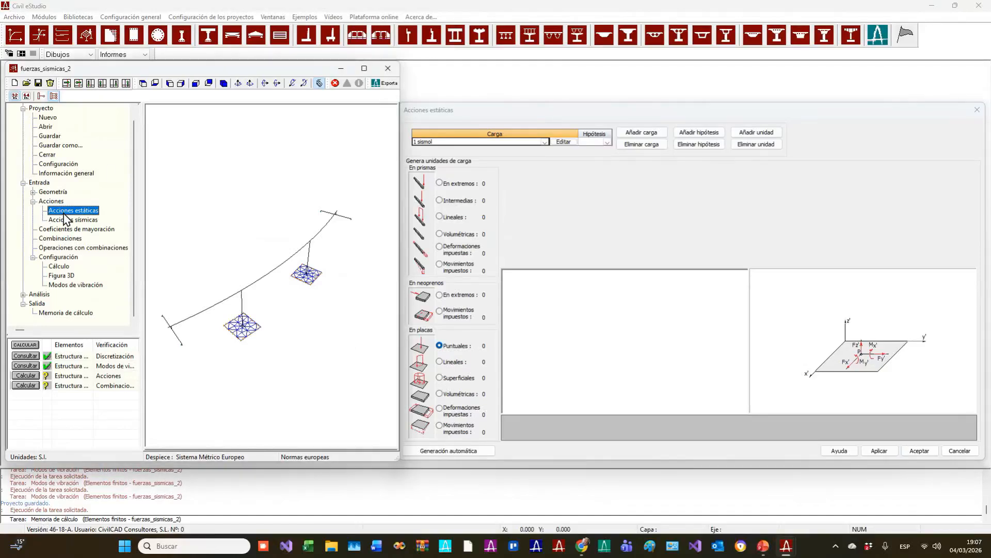
left_click(580, 153)
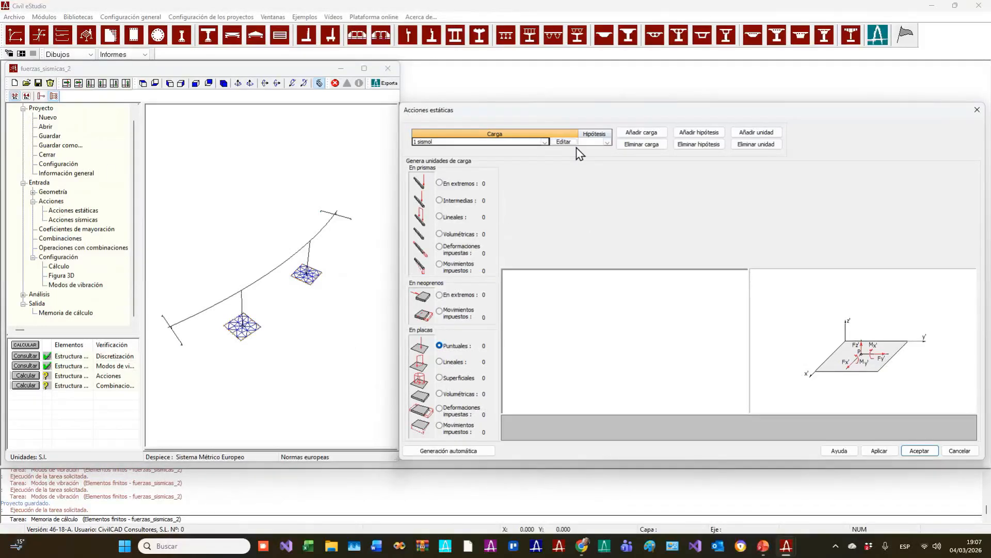
- Review the static load types sismol, sismot, sismov and sismoc one by one, along with their load tables
left_click(545, 141)
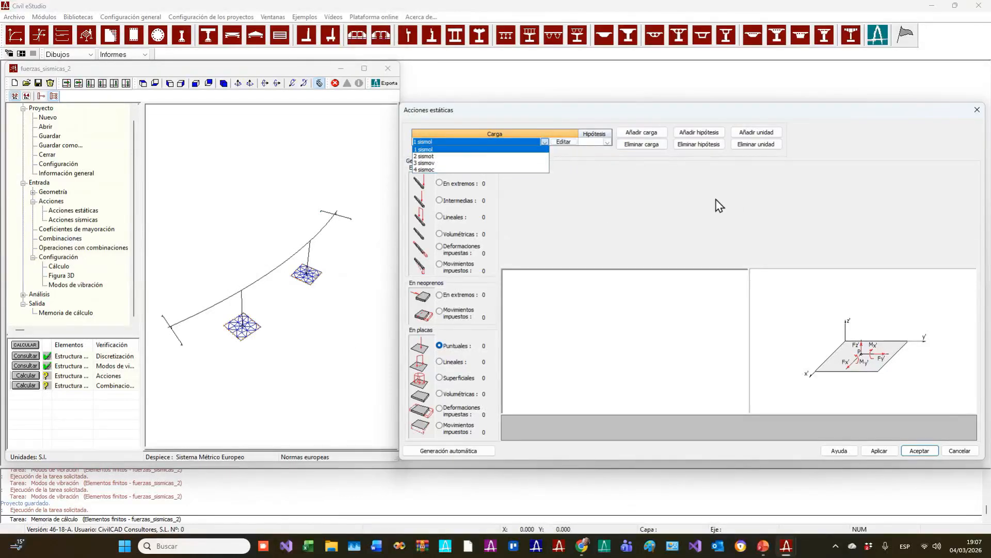
left_click(426, 155)
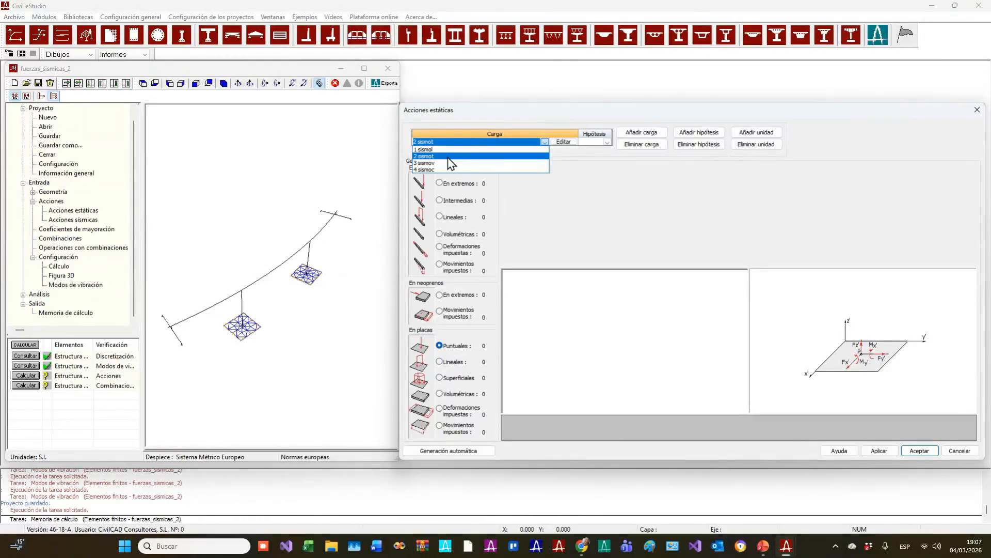
left_click(448, 158)
left_click(544, 140)
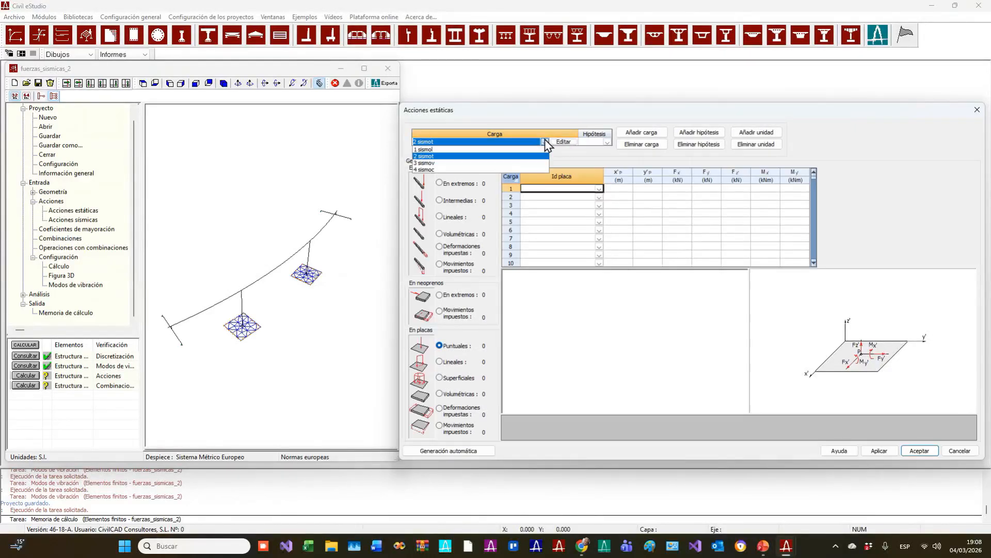
left_click(479, 165)
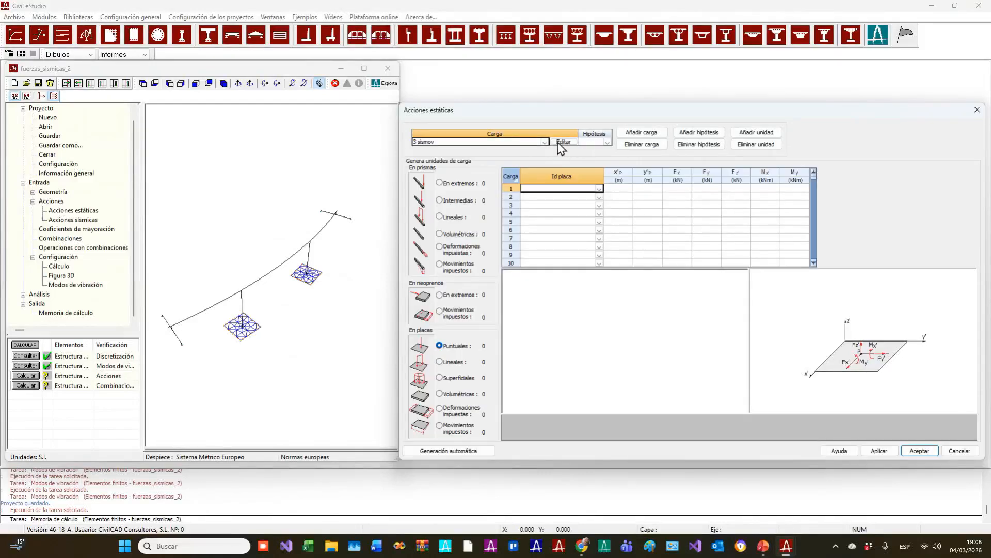
left_click(544, 142)
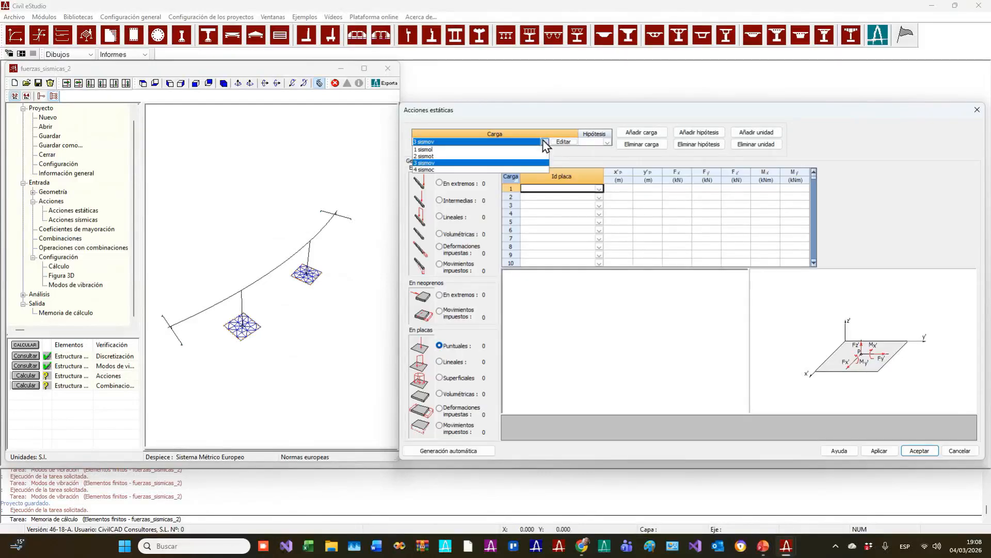
left_click(480, 170)
left_click_drag(668, 104, 562, 82)
left_click(550, 182)
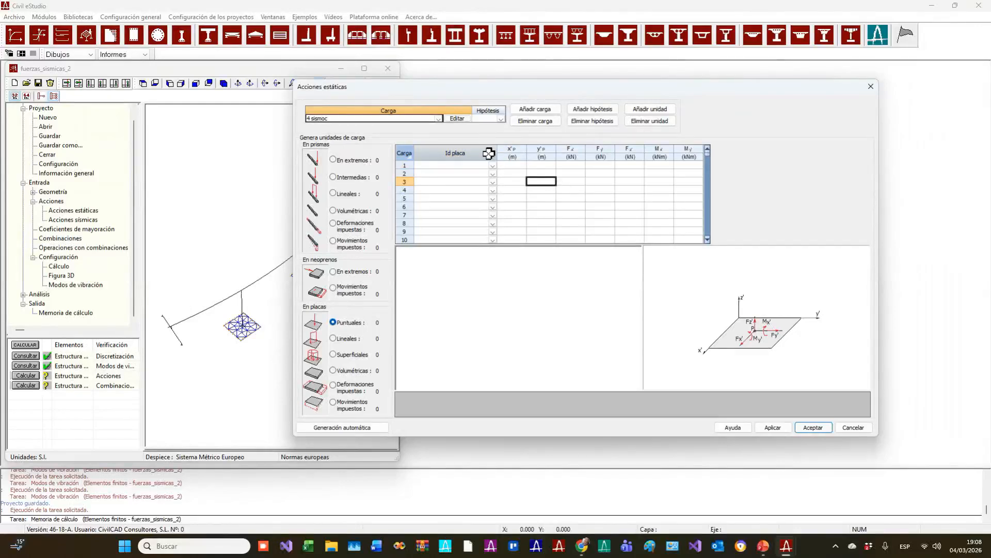
left_click(501, 120)
left_click(438, 120)
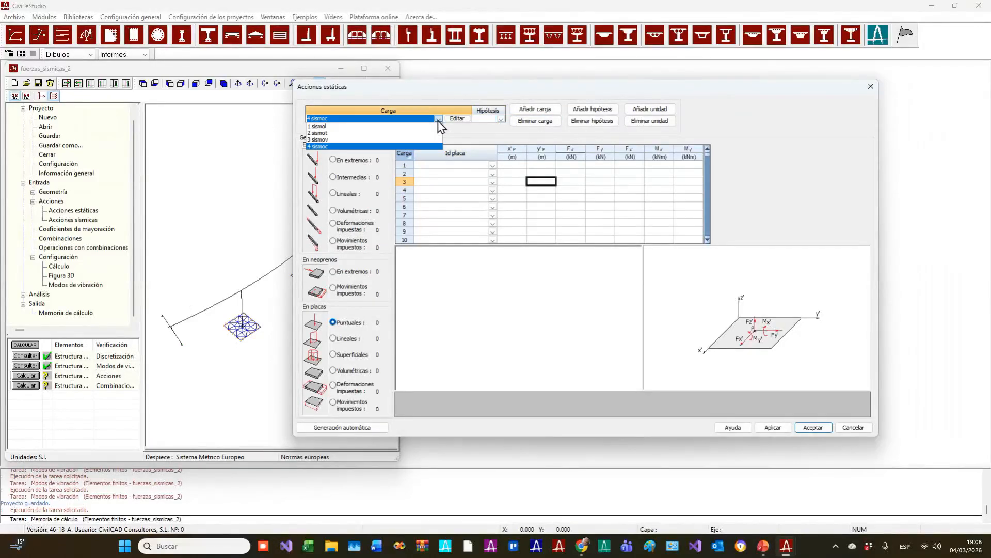
left_click(439, 120)
left_click_drag(501, 89, 575, 41)
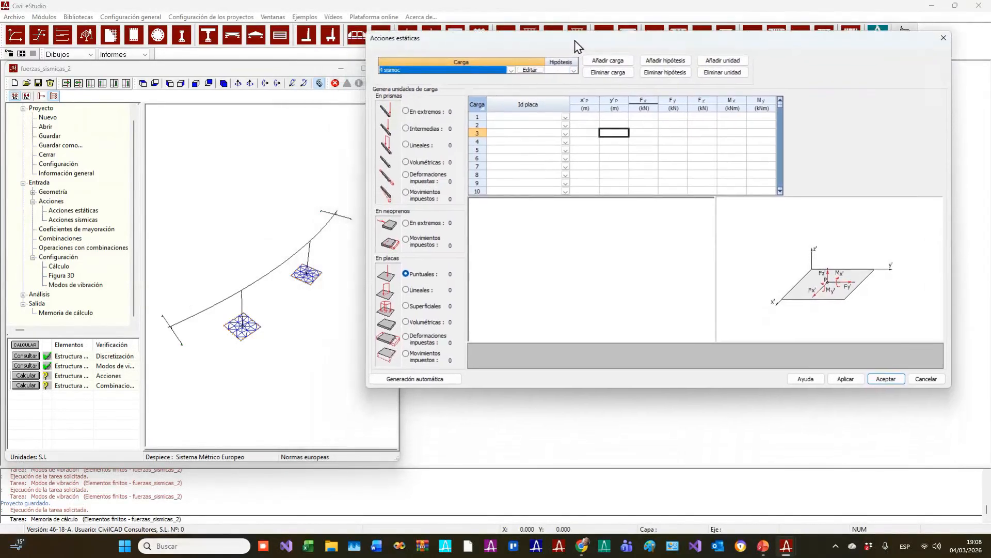
- Start the automatic generation of seismic forces and calculate them with Sismo longitudinal as the type
left_click(424, 382)
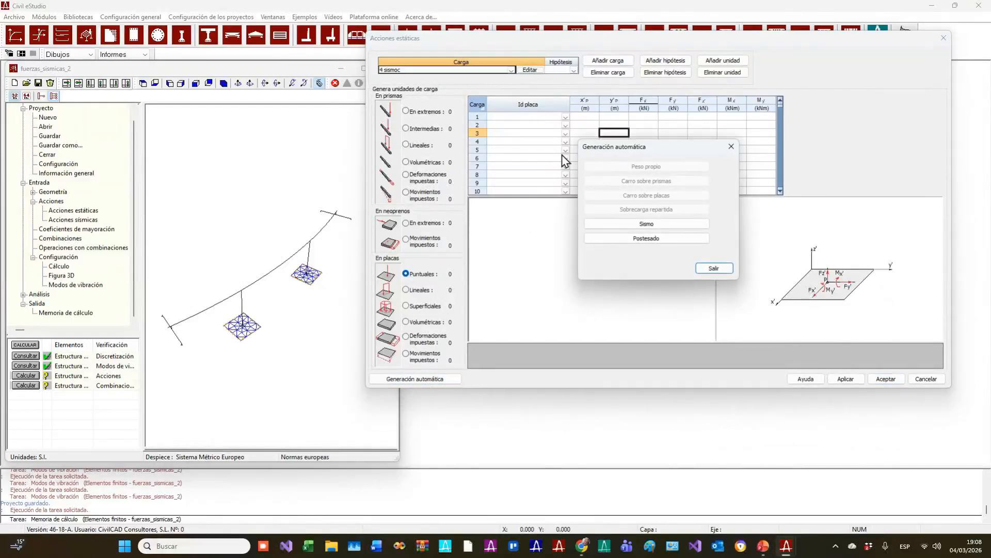
left_click_drag(649, 143, 593, 291)
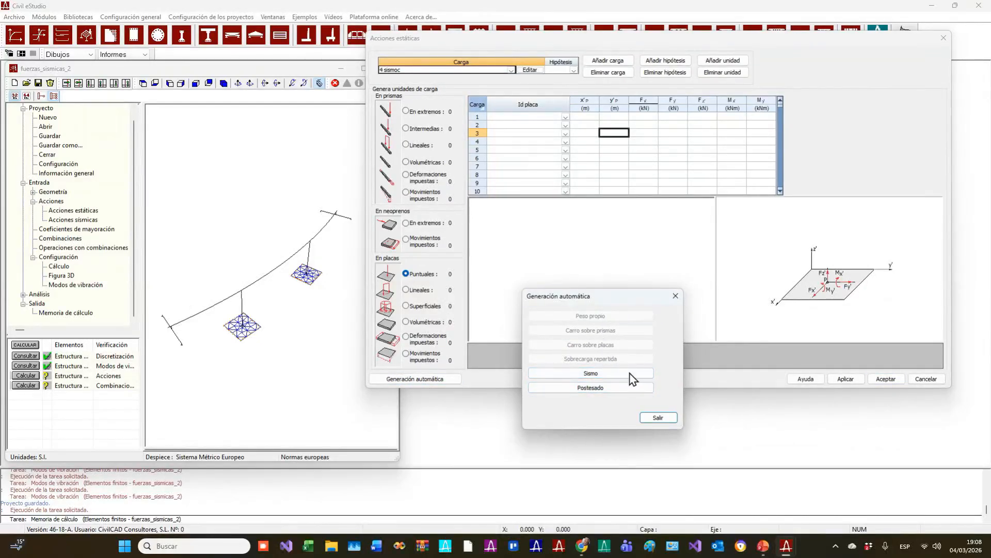
left_click(593, 376)
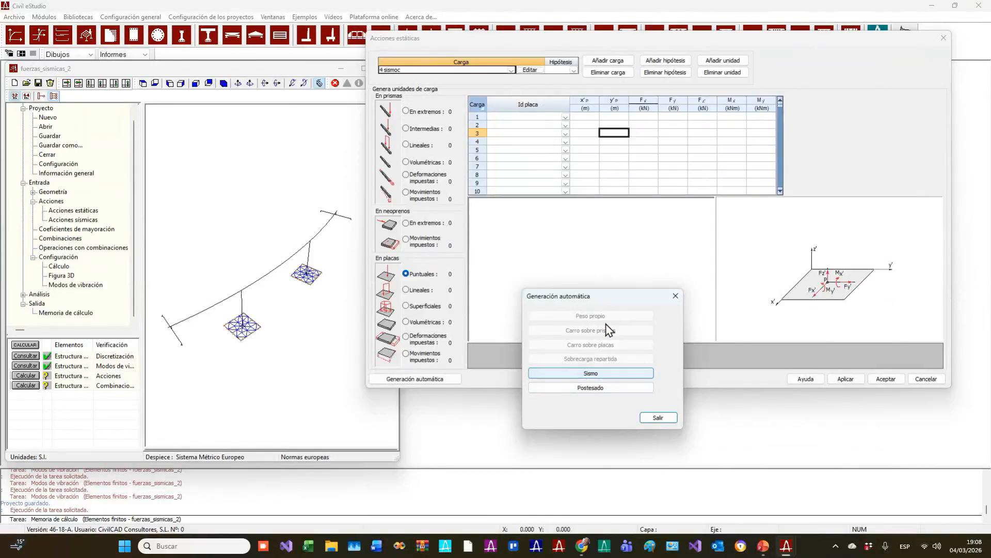
left_click(617, 374)
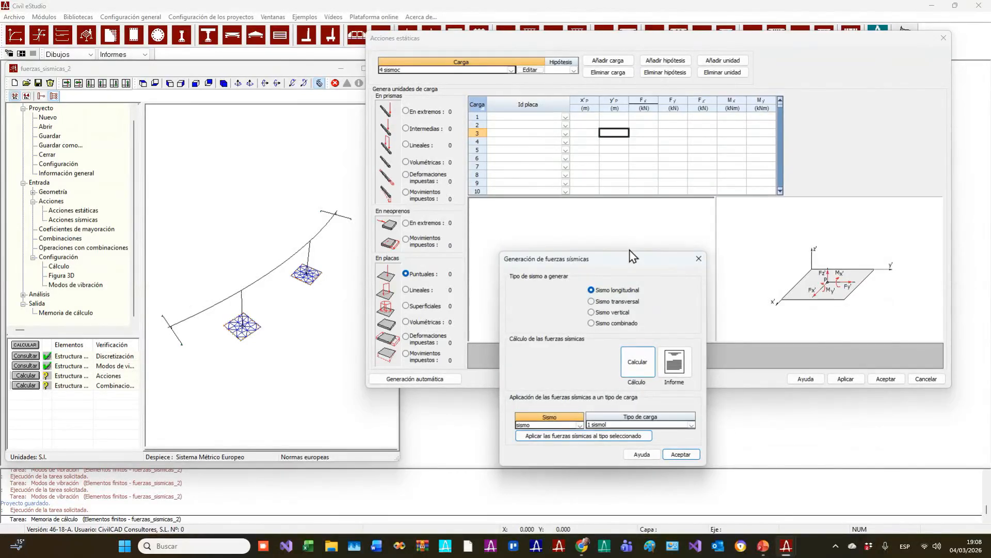
left_click_drag(628, 259, 625, 244)
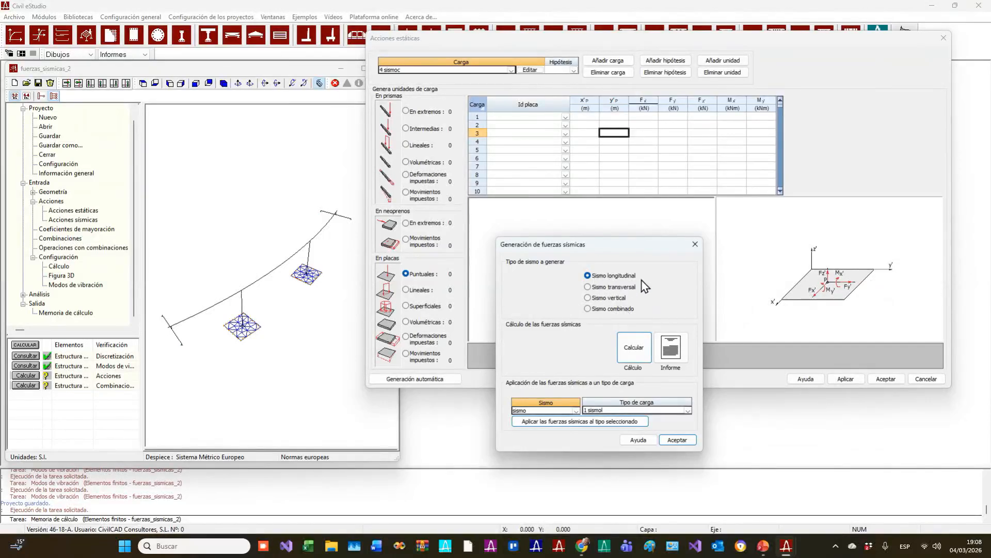
left_click(631, 355)
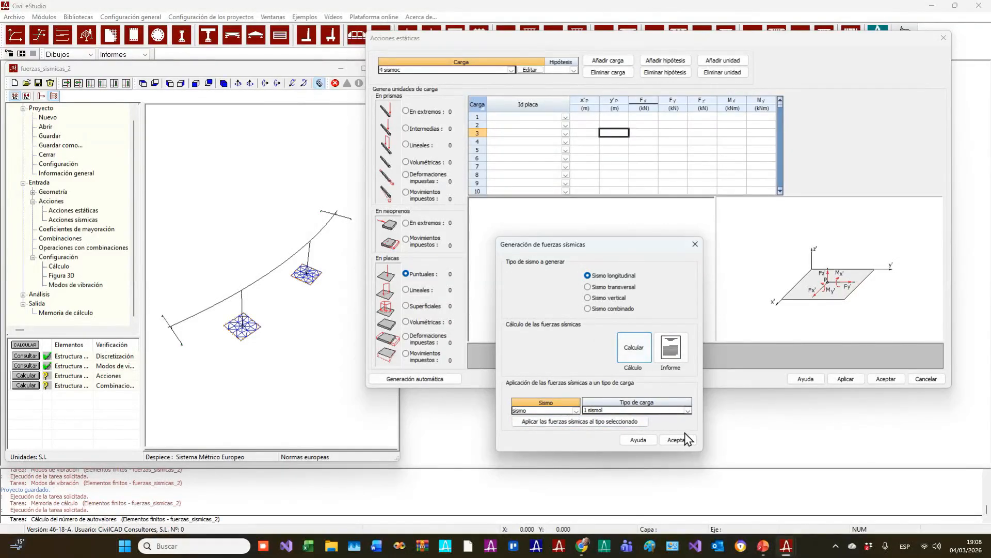
- Apply the longitudinal seismic forces of sismo to load type 1 sismol
left_click(688, 410)
left_click(689, 411)
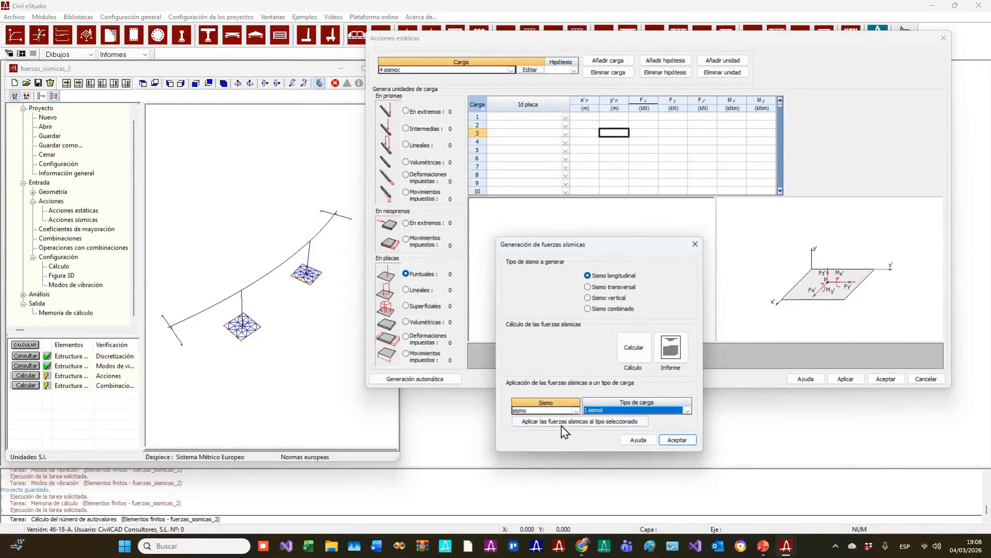
left_click(617, 423)
left_click(630, 372)
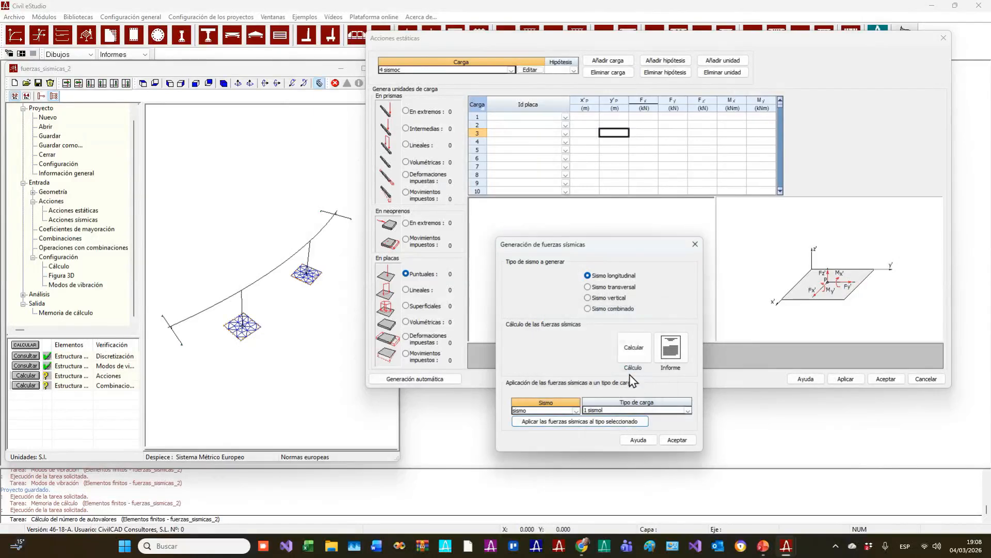
- Choose Sismo transversal and apply its seismic forces to load type 2 sismot
left_click(588, 286)
left_click(687, 410)
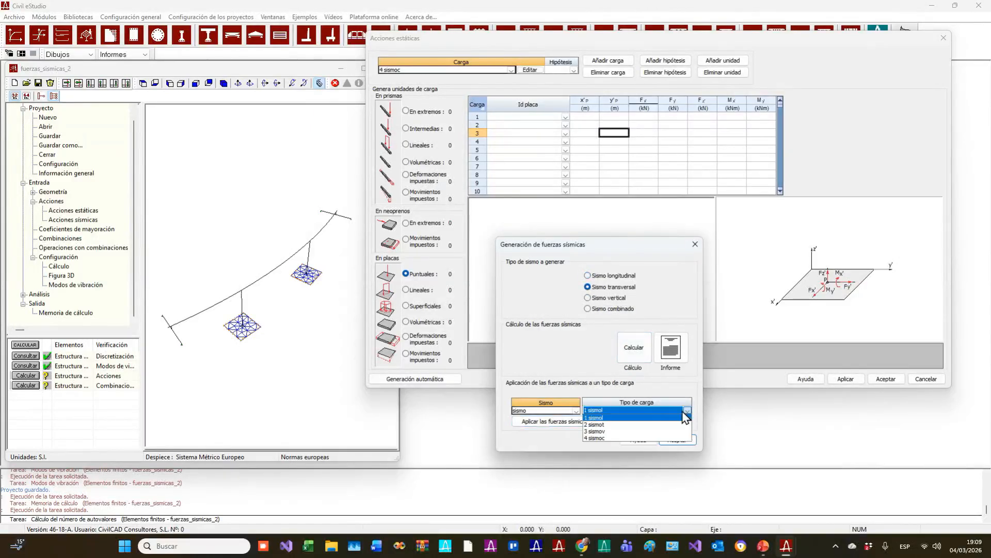
left_click(598, 424)
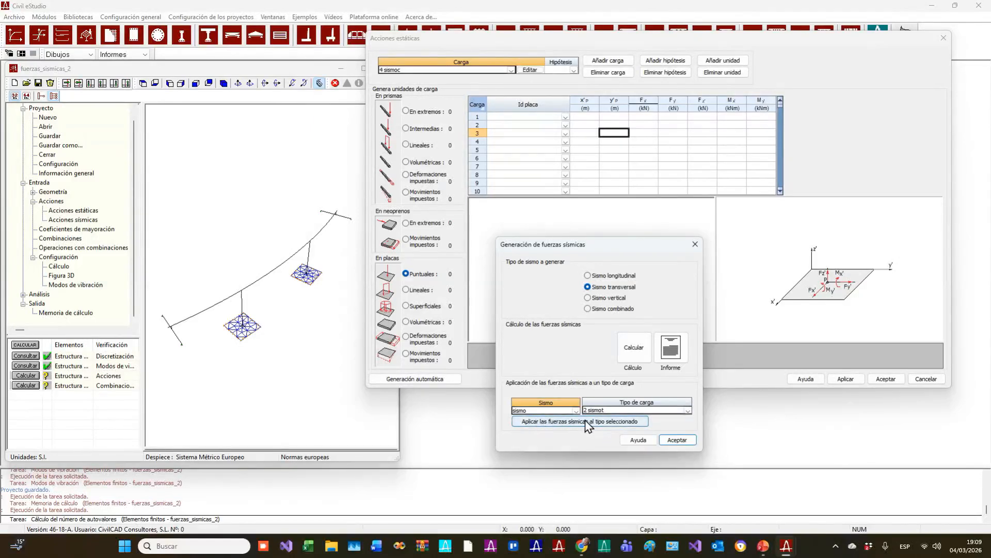
left_click(623, 422)
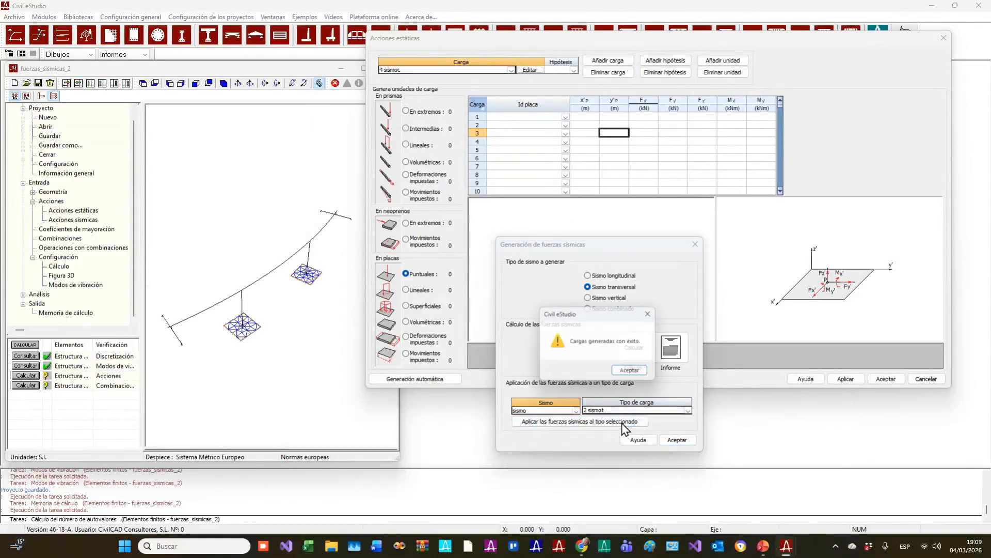
left_click(634, 373)
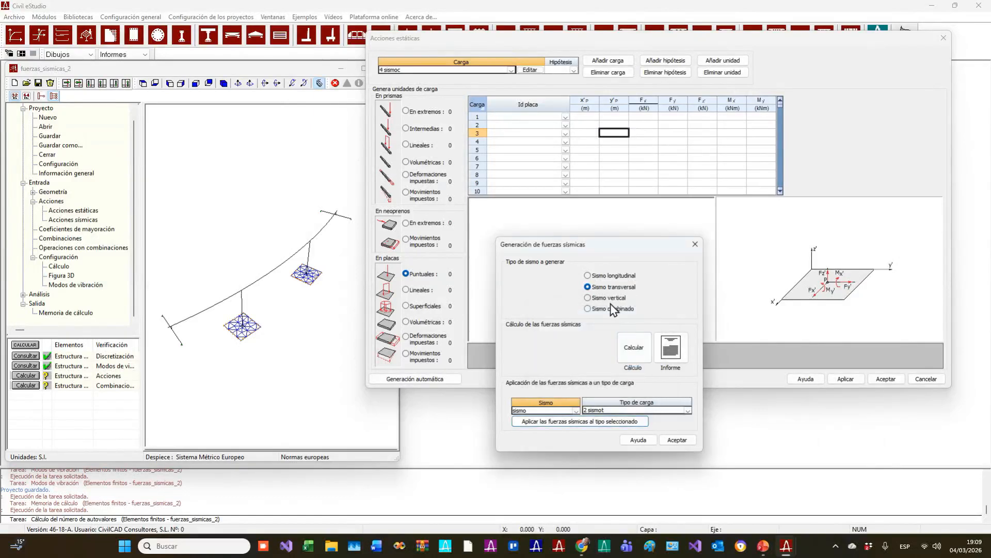
- Choose Sismo vertical and apply its seismic forces to load type 3 sismov
left_click(611, 298)
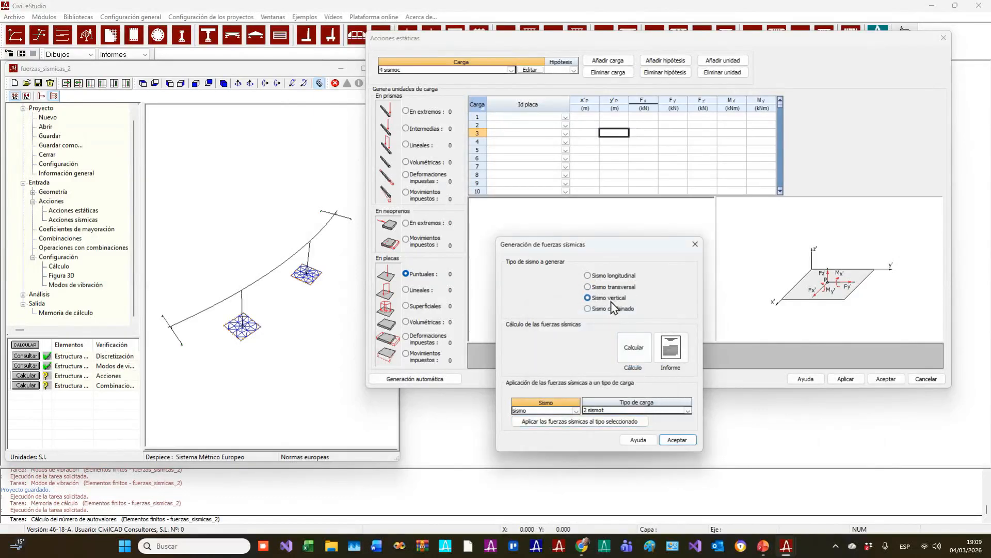
left_click(687, 410)
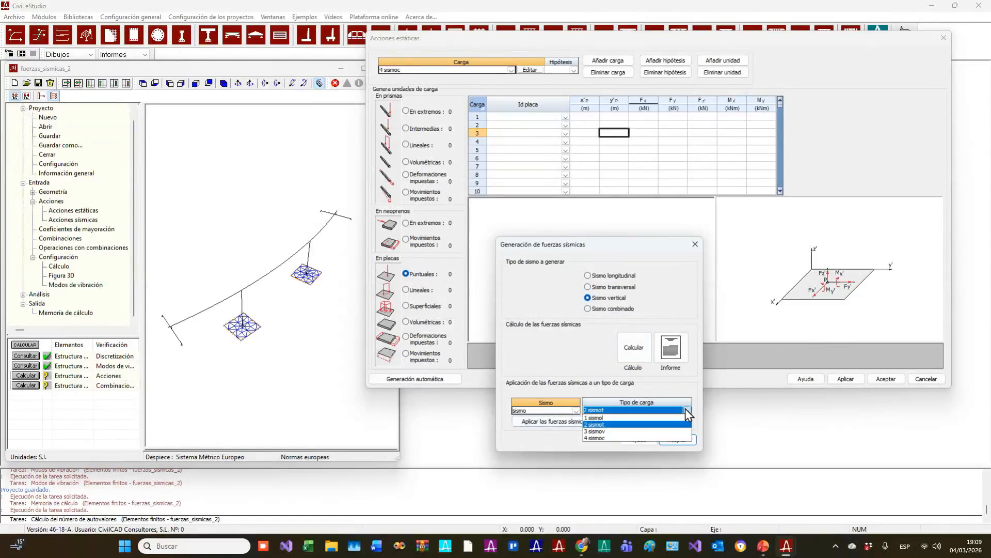
left_click(597, 431)
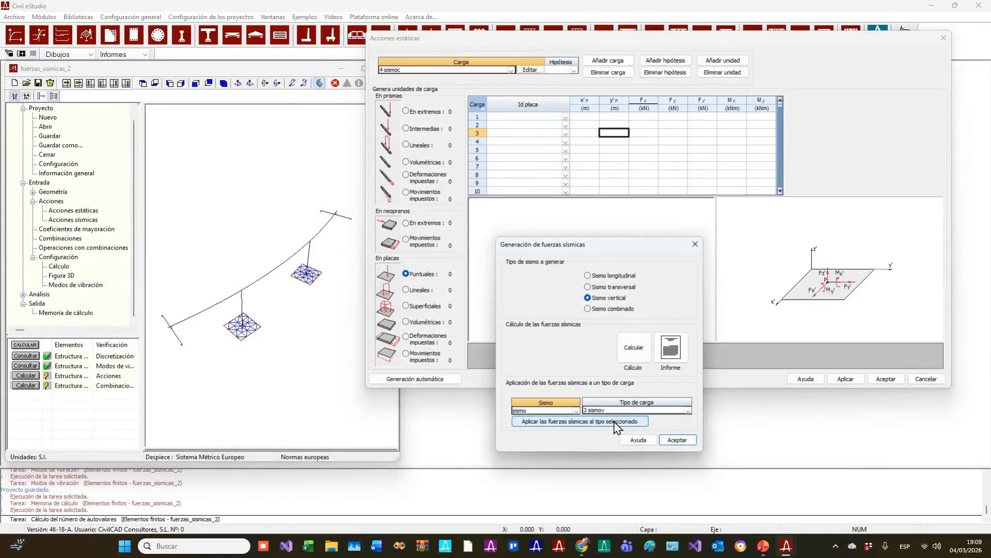
left_click(593, 421)
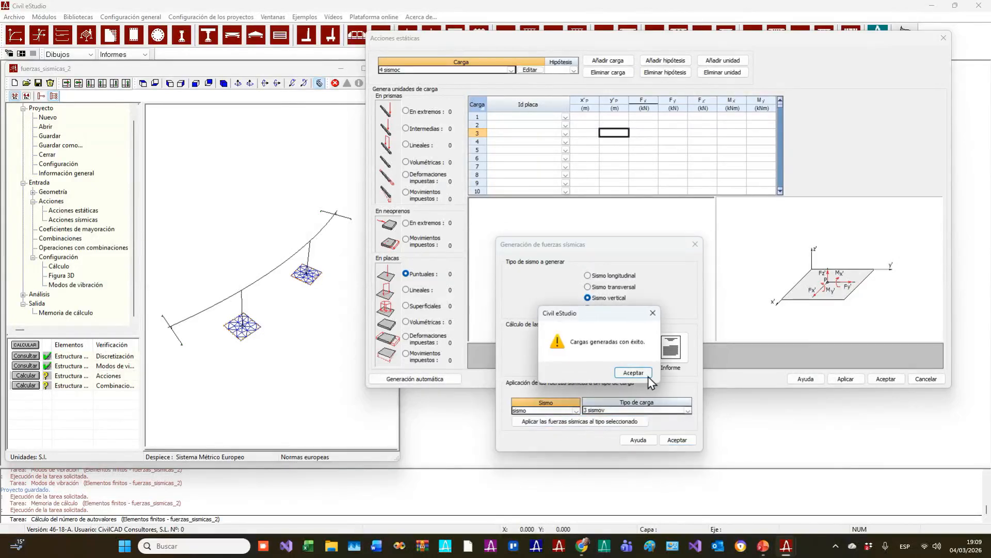
left_click(648, 377)
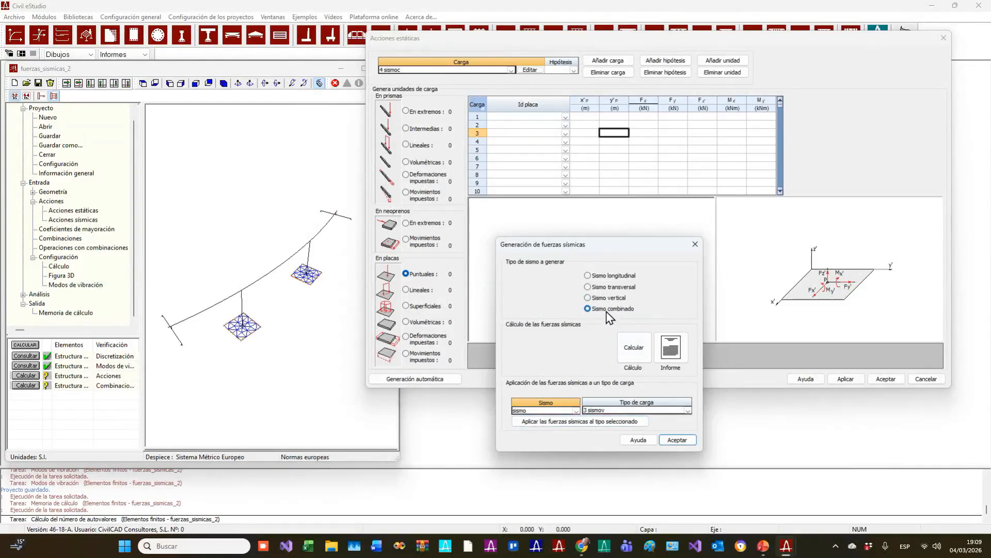
- Apply the combined seismic forces of sismo to load type 4 sismoc and accept the seismic force generation
left_click(687, 410)
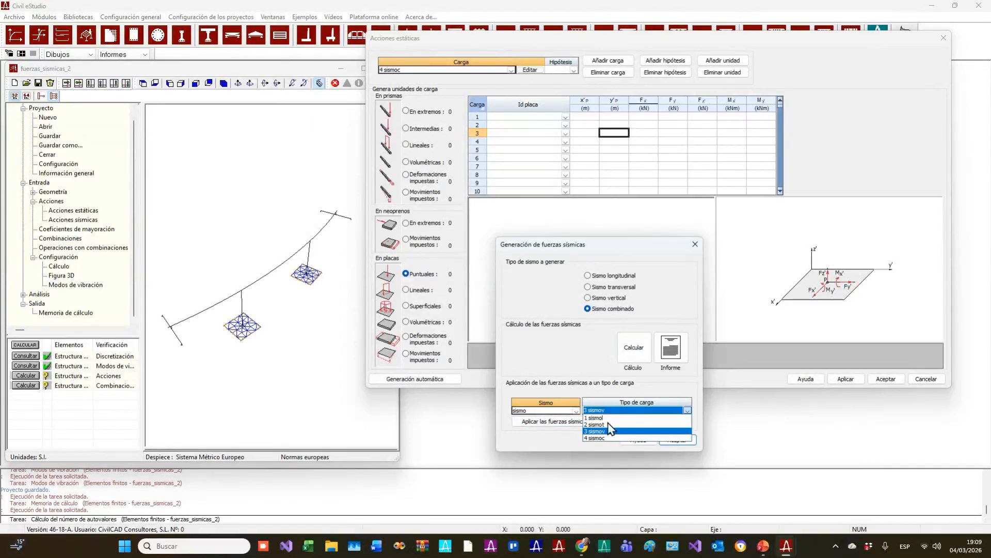
left_click(600, 438)
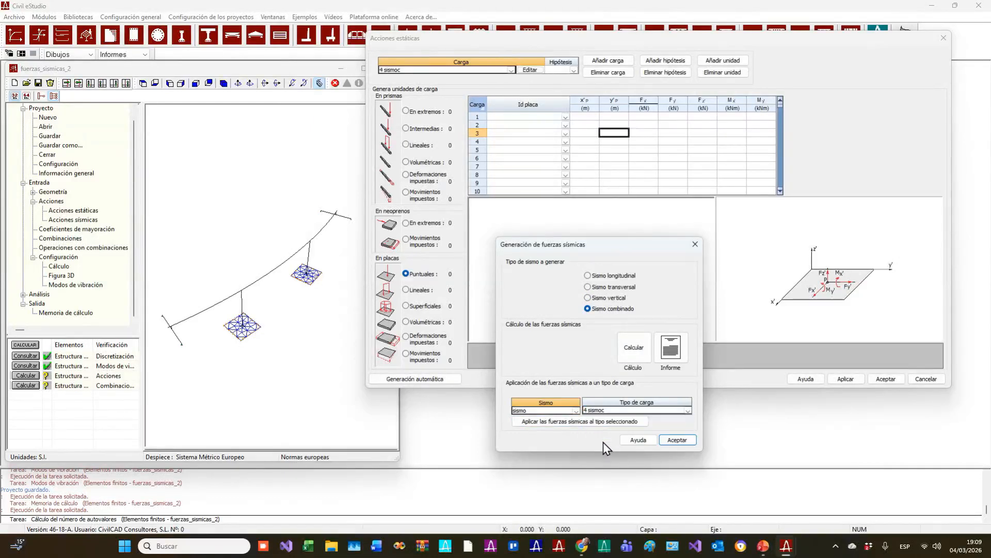
left_click(619, 421)
left_click(625, 379)
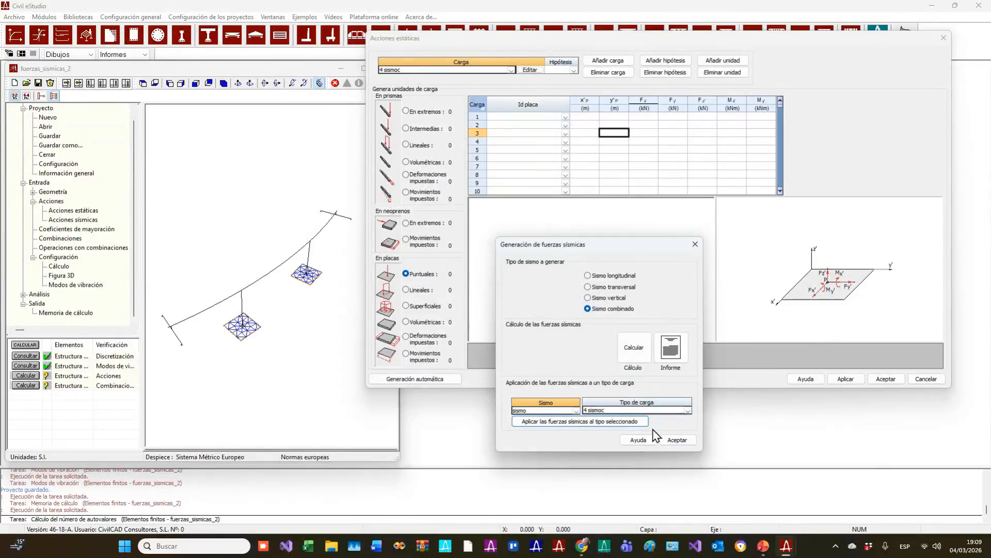
left_click(664, 440)
left_click(656, 479)
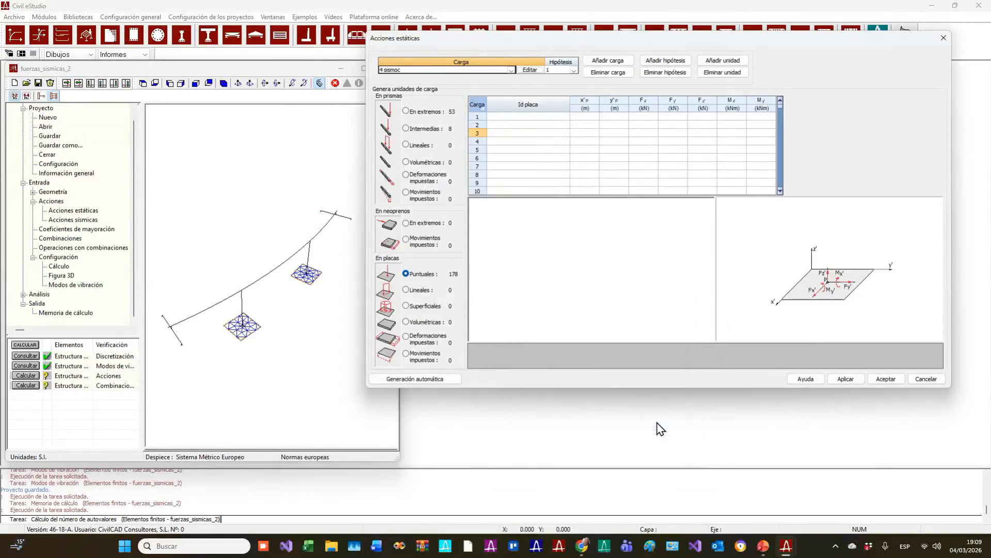
- Apply the generated static actions to the bridge model and save the project
left_click(845, 379)
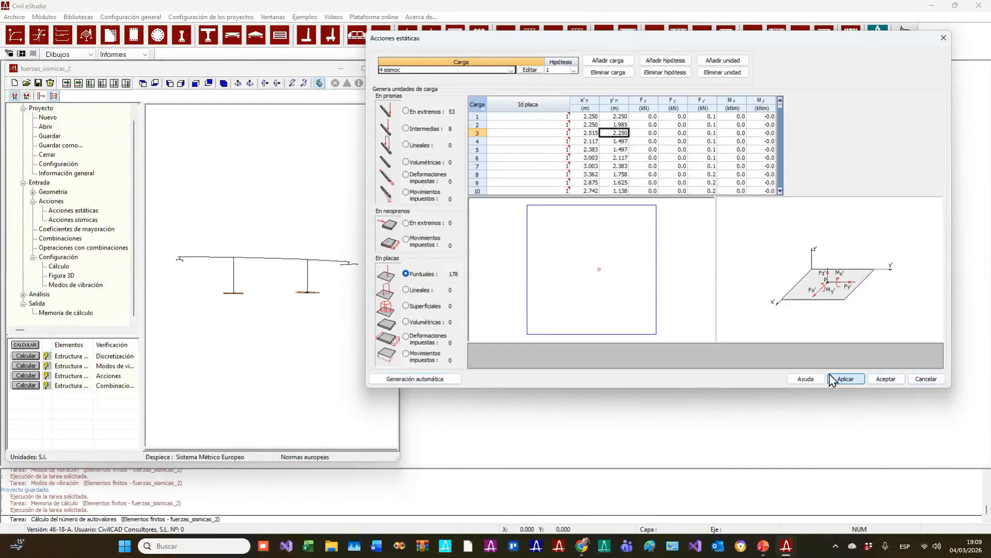
left_click(38, 83)
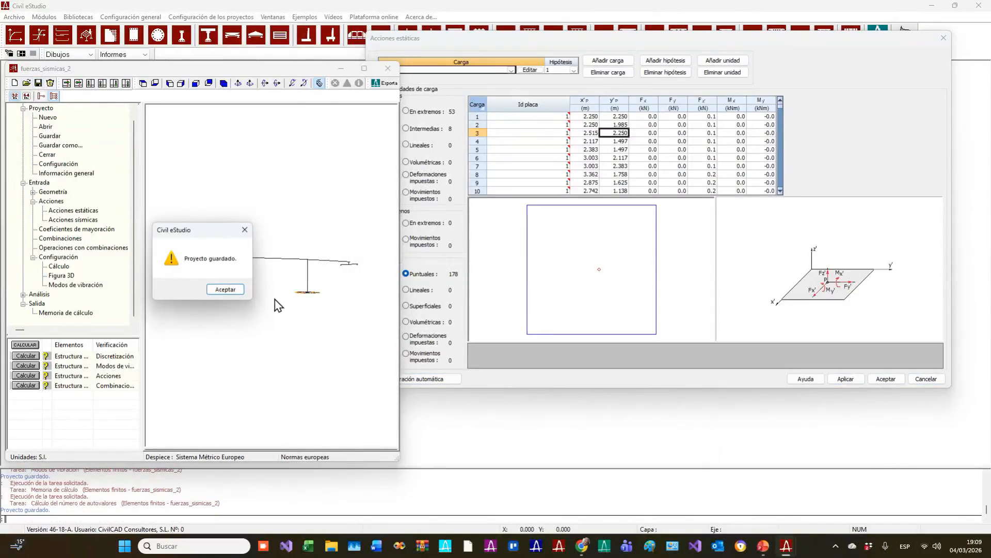
left_click(229, 288)
- Review the 3D figure settings and accept showing all load units of the selected type and hypothesis
left_click_drag(507, 42, 541, 51)
left_click_drag(257, 165, 312, 309)
right_click(304, 309)
left_click(341, 319)
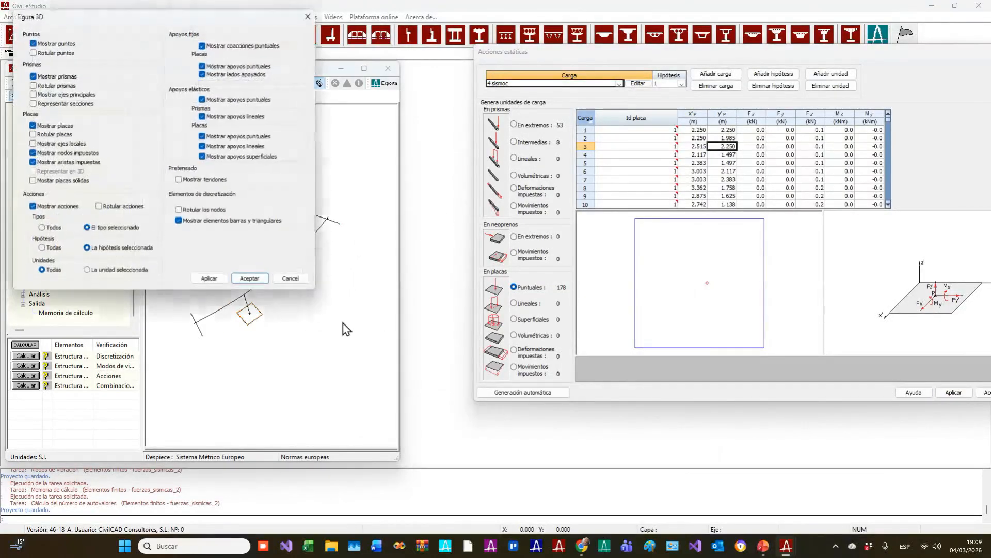
left_click_drag(152, 22, 336, 199)
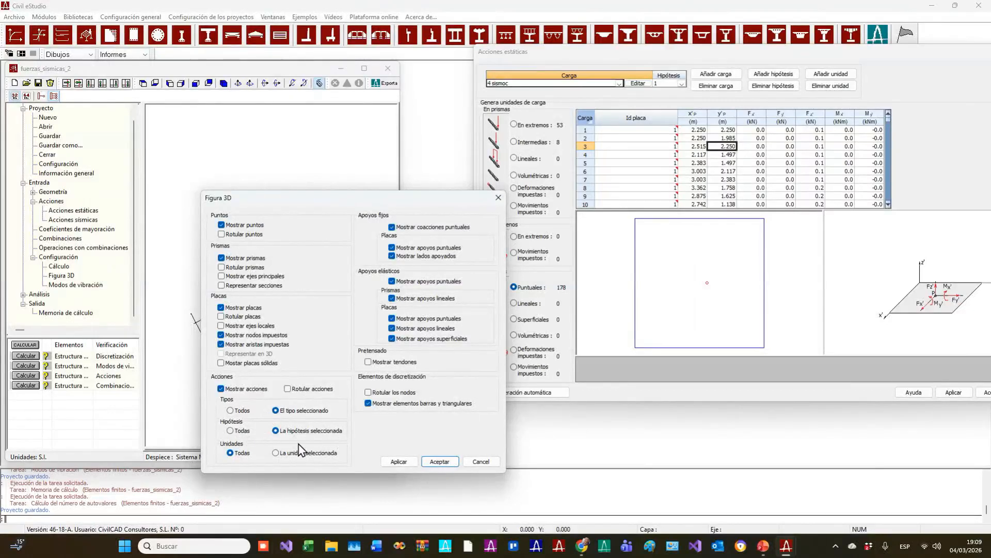
left_click(439, 461)
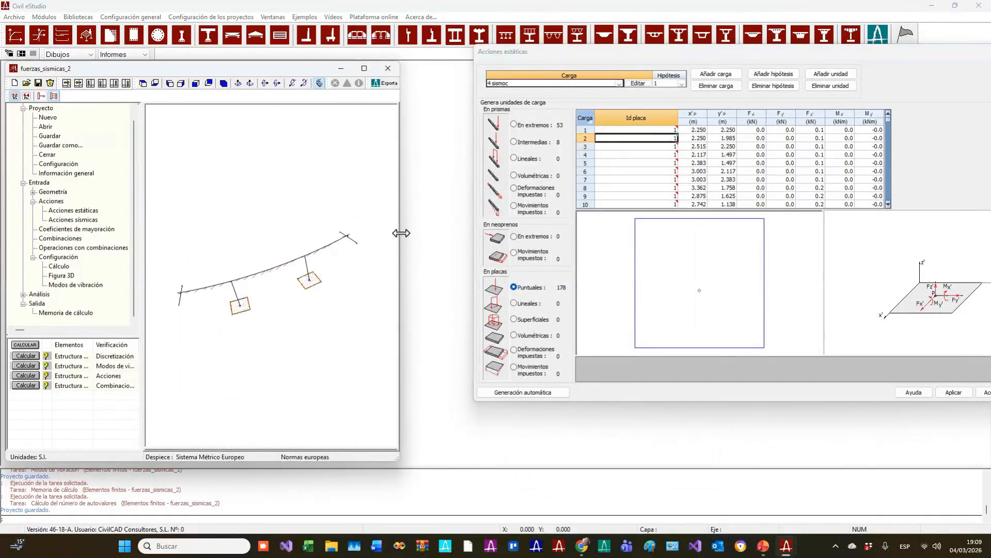
- Widen the project window and inspect the combined seismic forces on the 3D bridge model
left_click_drag(401, 230, 464, 234)
scroll(206, 346, "up", 2)
left_click_drag(245, 363, 341, 393)
scroll(324, 382, "up", 3)
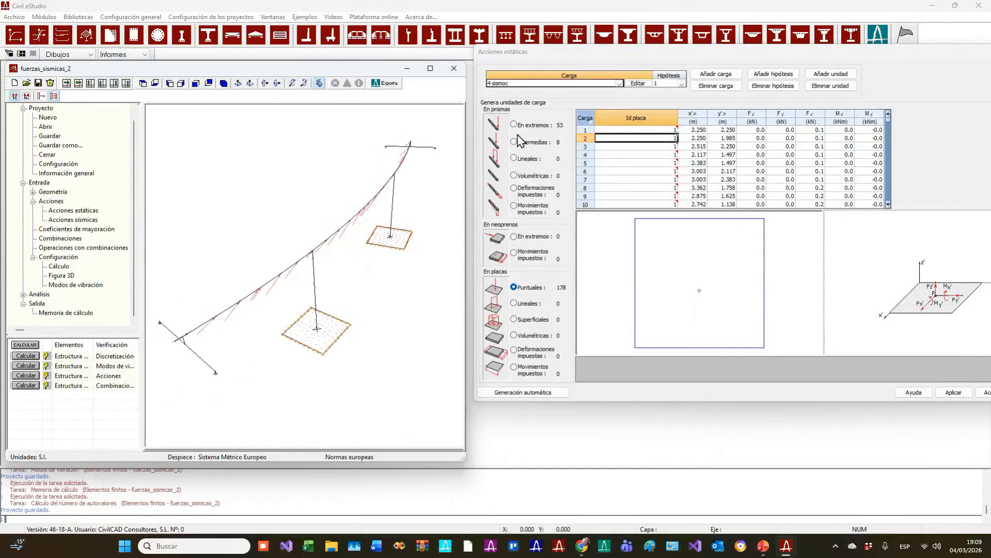
- Display load 1 sismol and compare the longitudinal forces of hypotheses 1 and 2 on the 3D model
left_click(619, 83)
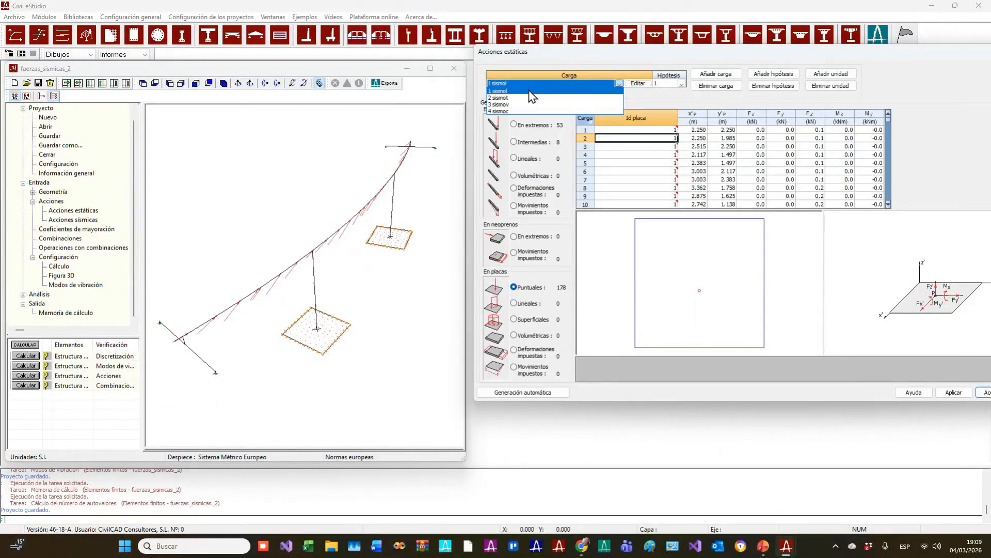
left_click(529, 90)
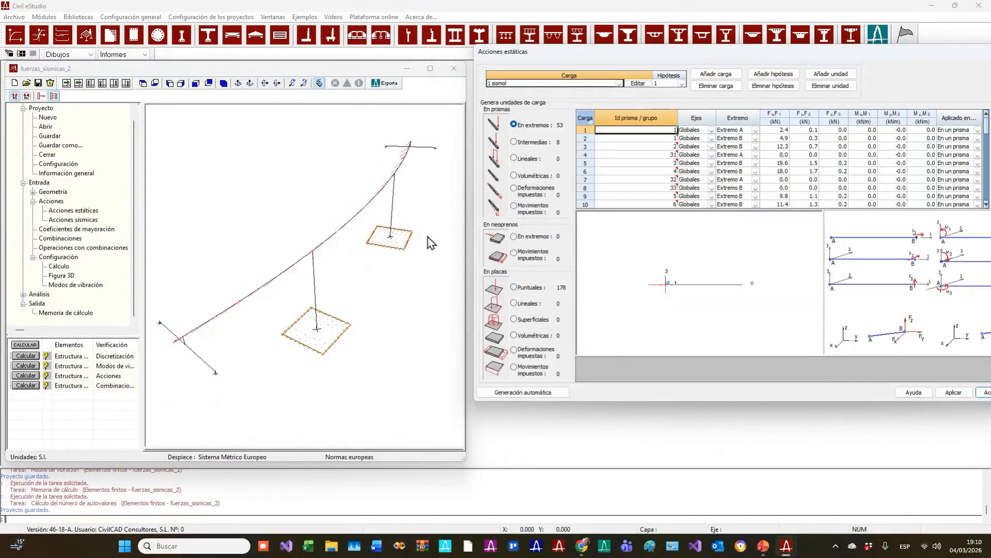
left_click(682, 85)
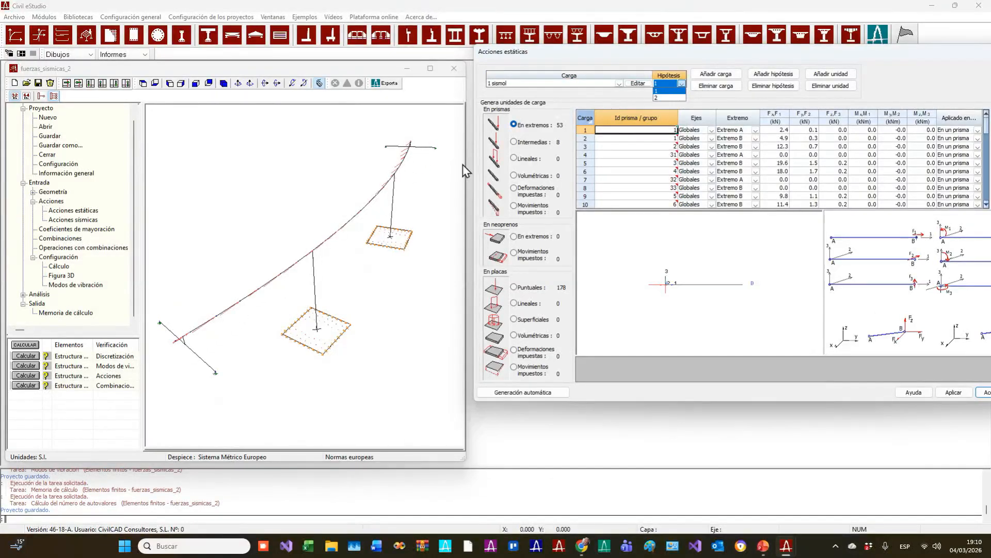
left_click(670, 99)
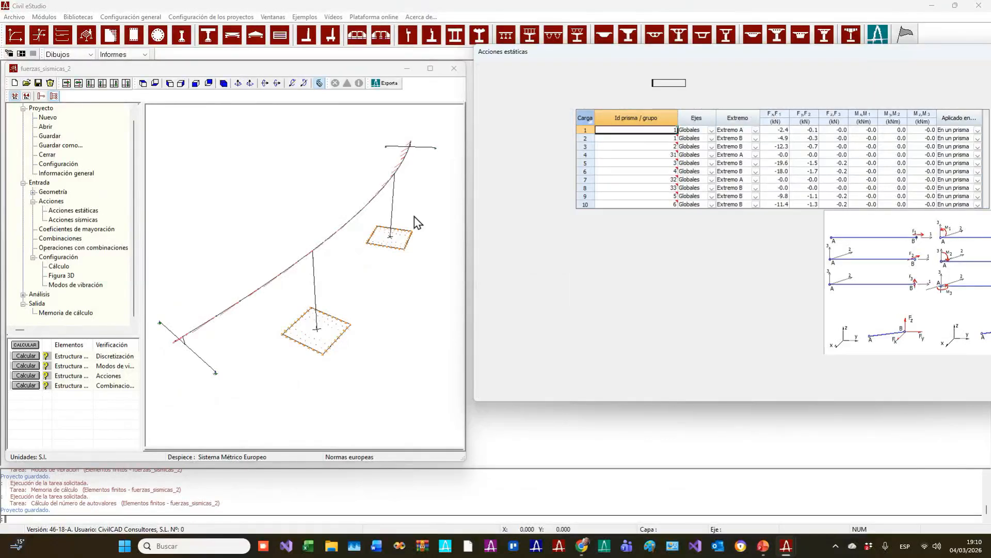
scroll(303, 283, "up", 6)
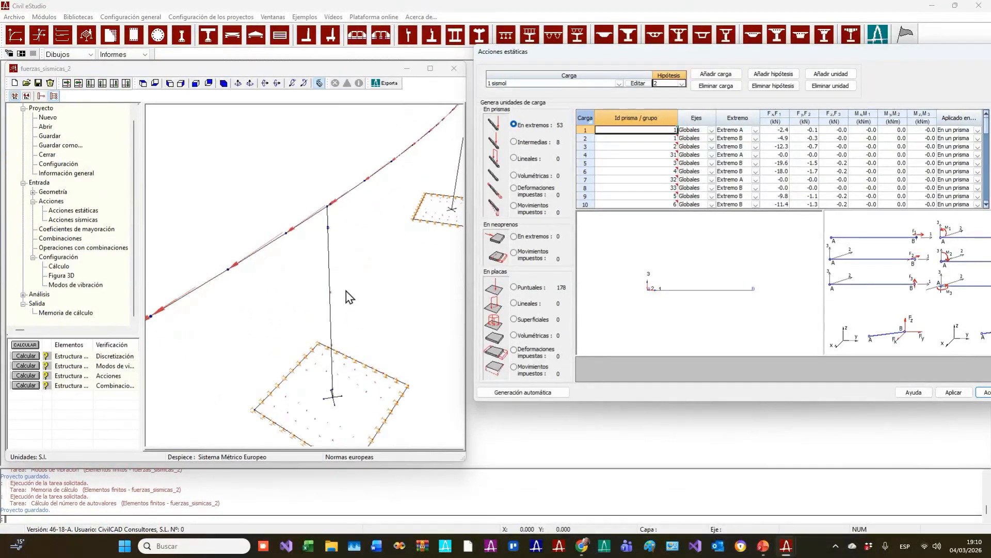
scroll(349, 290, "down", 1)
left_click_drag(365, 270, 395, 382)
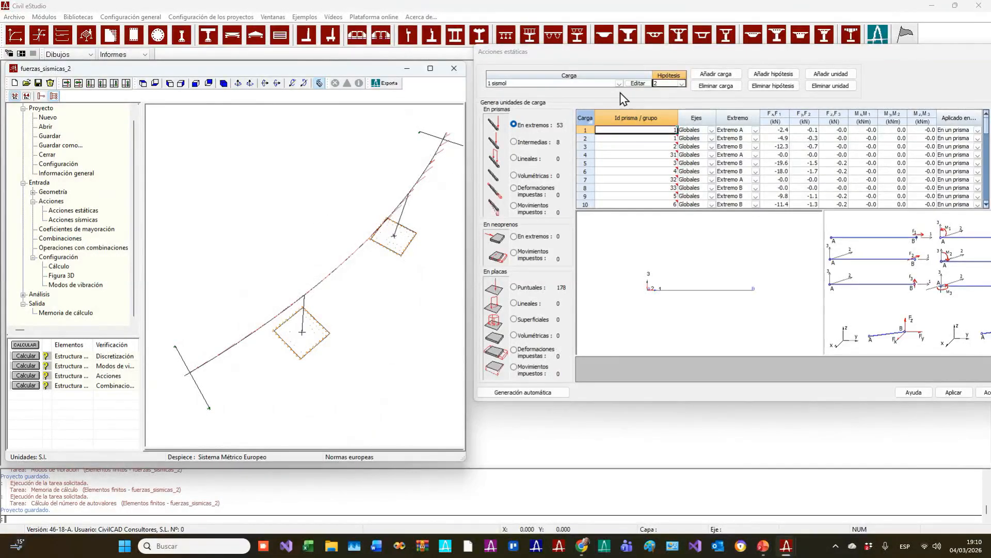
left_click(667, 77)
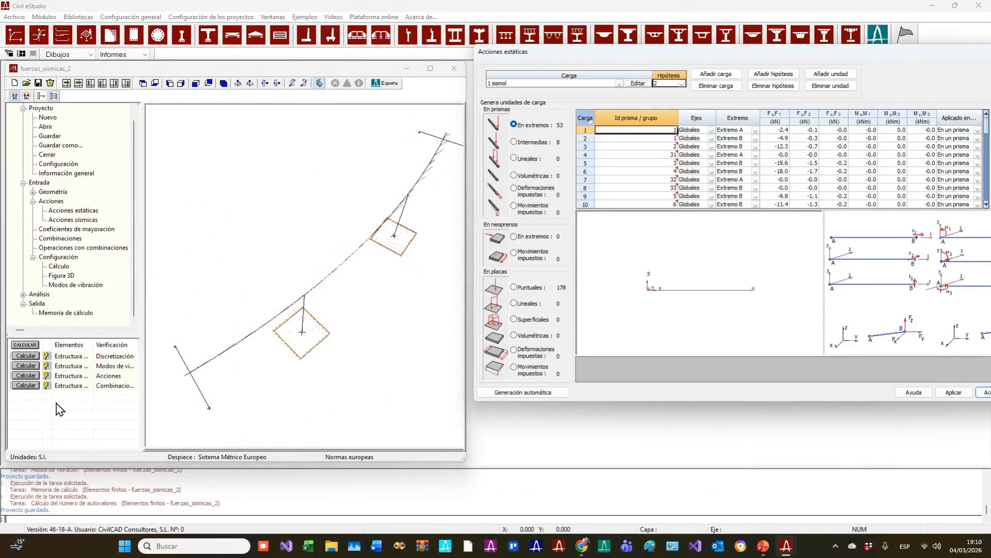
- Calculate the vibration modes and open their frequency calculation results
left_click(25, 365)
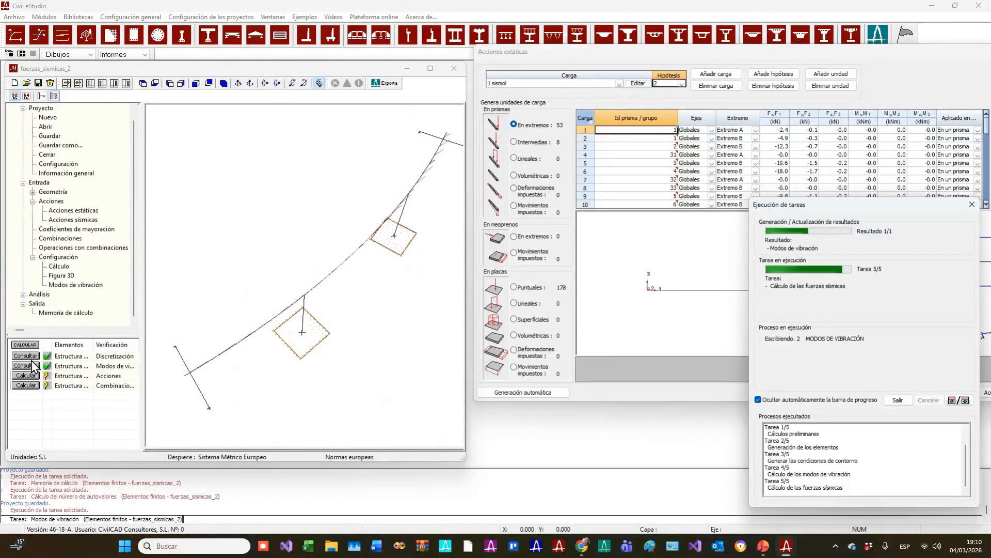
left_click(34, 365)
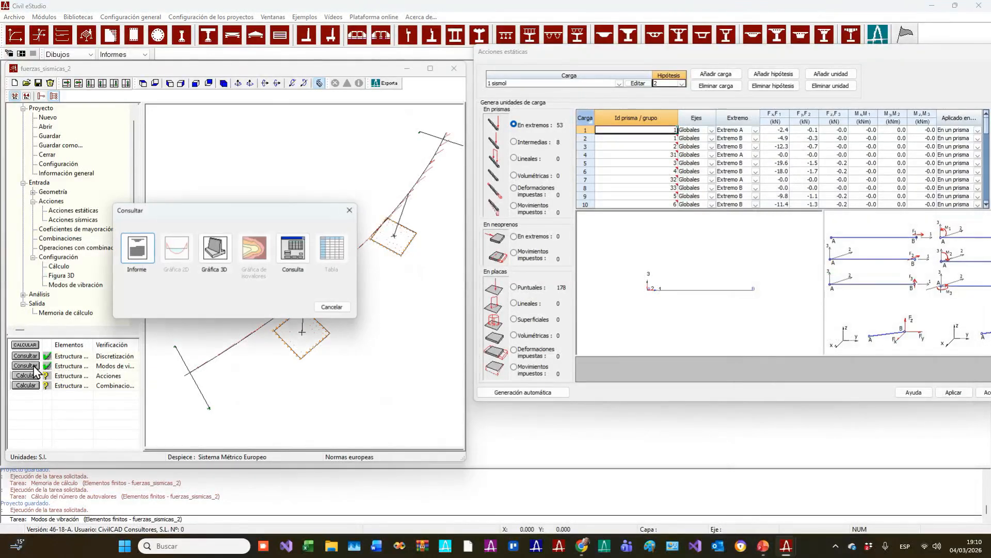
left_click(295, 250)
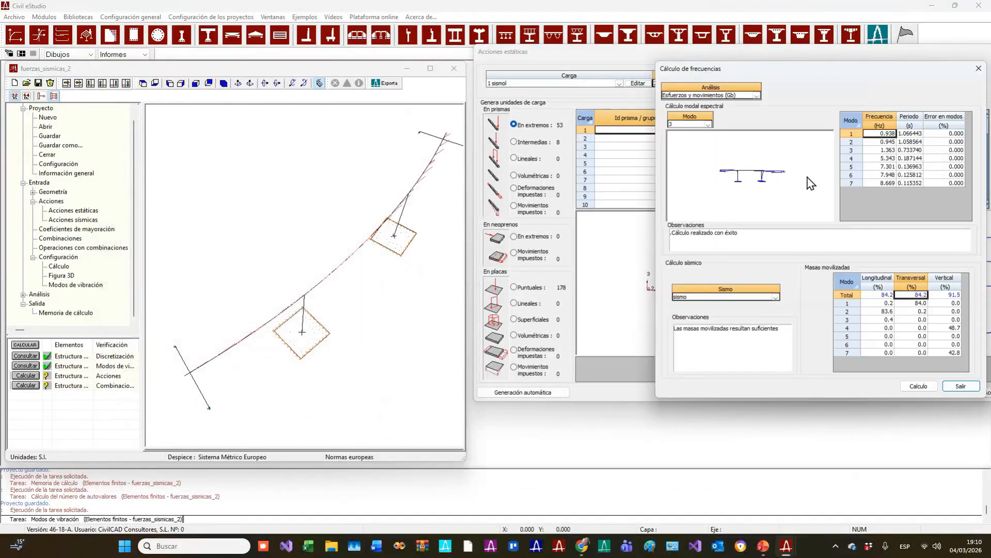
- View the shapes of vibration modes 7 and 4, and move the frequency results clear of the static actions
left_click(708, 124)
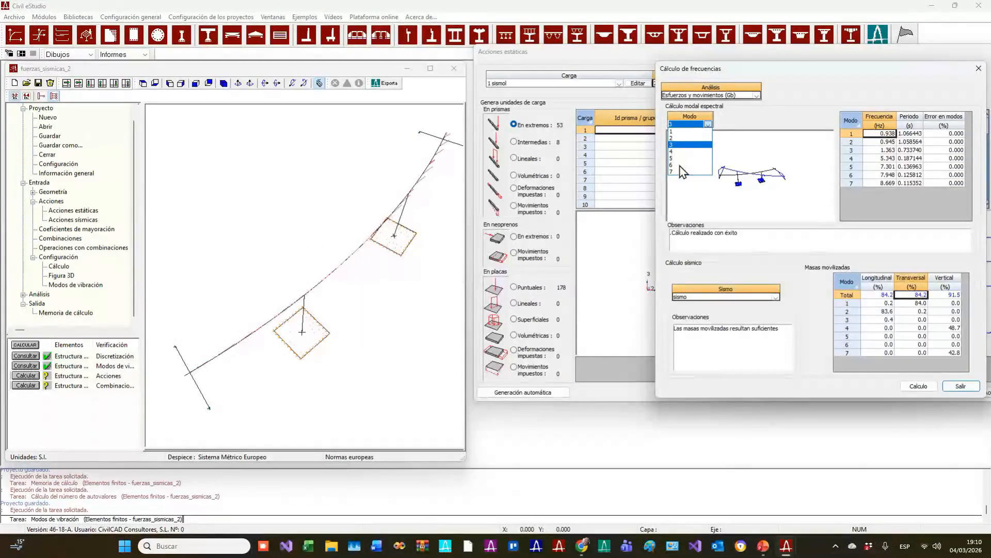
left_click(687, 186)
left_click(709, 124)
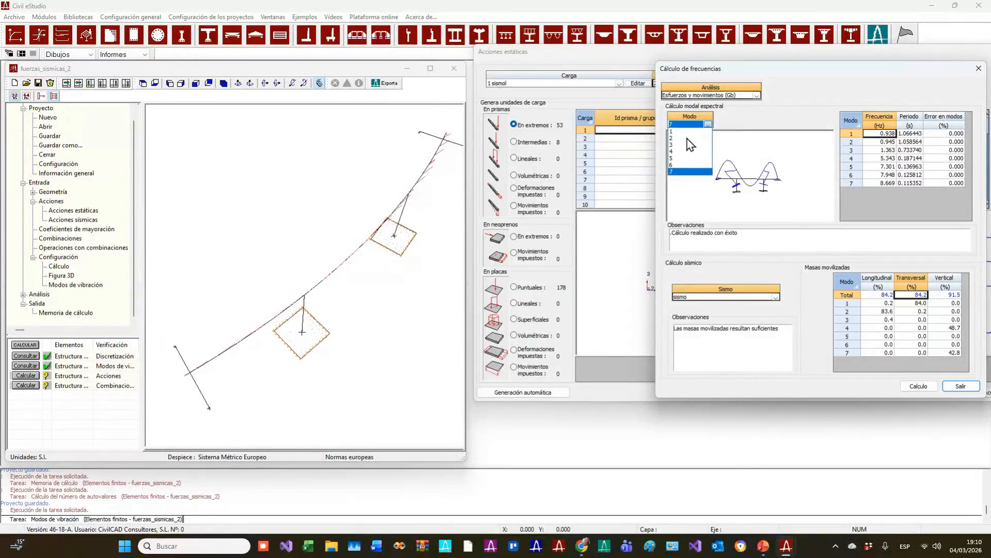
left_click(691, 151)
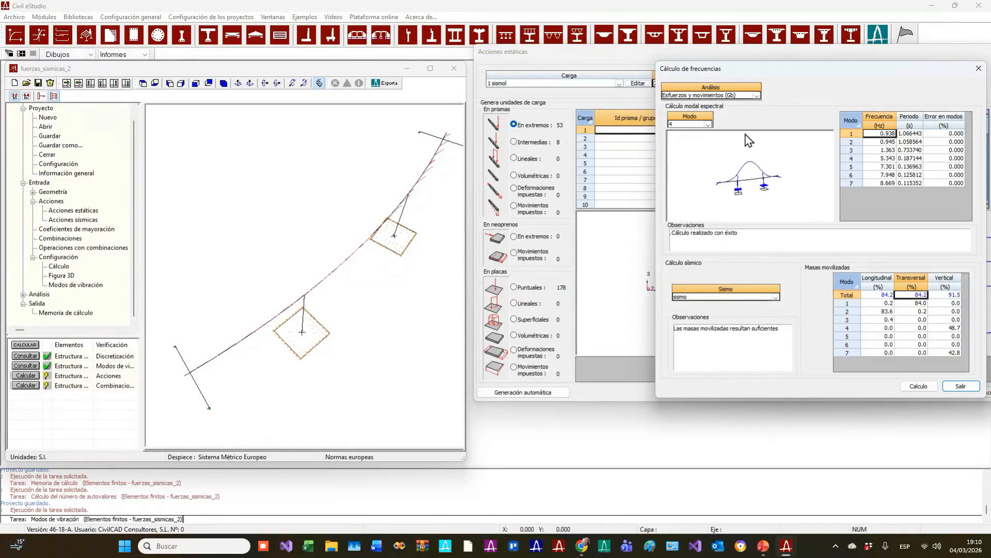
left_click_drag(857, 78, 807, 353)
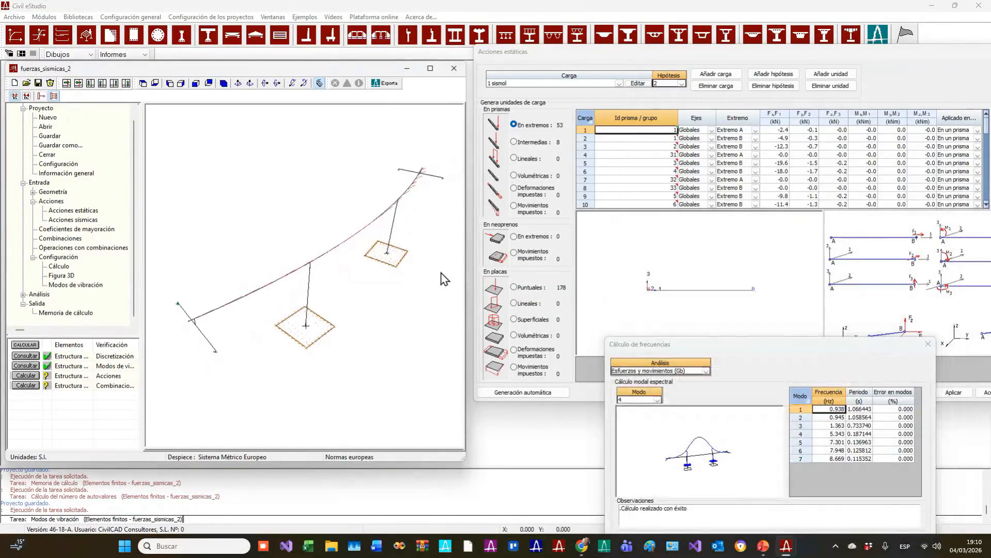
- Display load 2 sismot and compare the transversal forces of hypotheses 1 and 2 on the 3D model
left_click(619, 84)
left_click(509, 98)
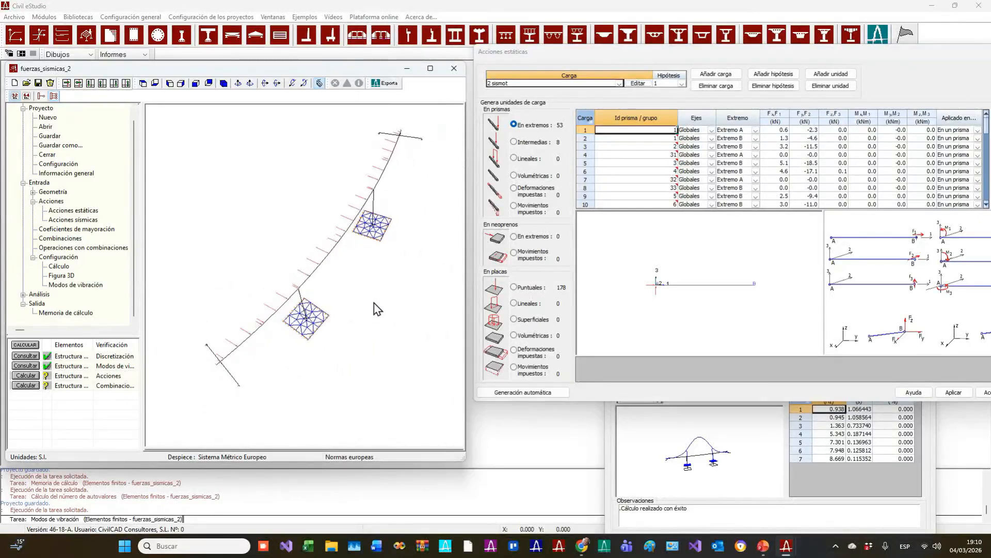
left_click(681, 83)
left_click(661, 97)
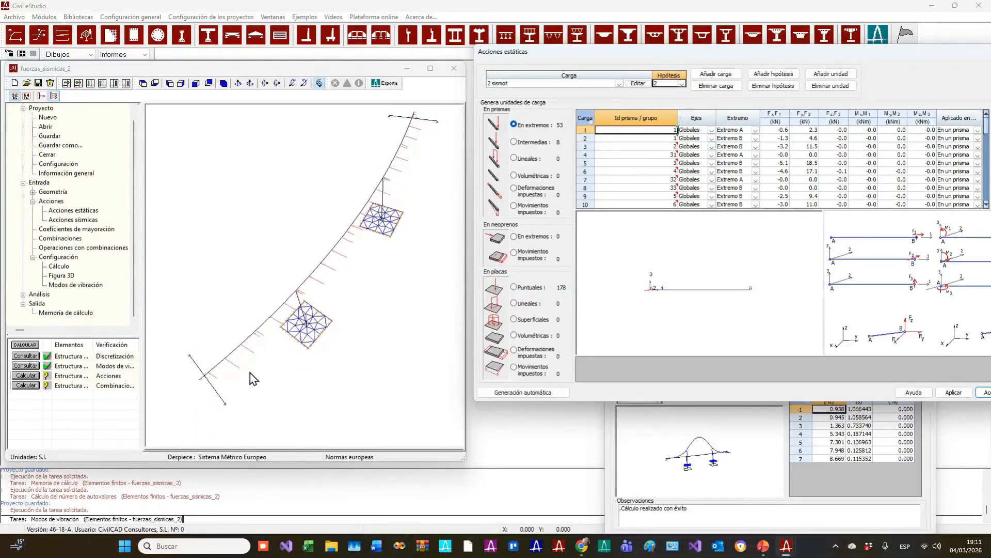
left_click(275, 340)
- Display load 3 sismov and compare the vertical forces of hypotheses 1 and 2 on the 3D model
left_click(618, 85)
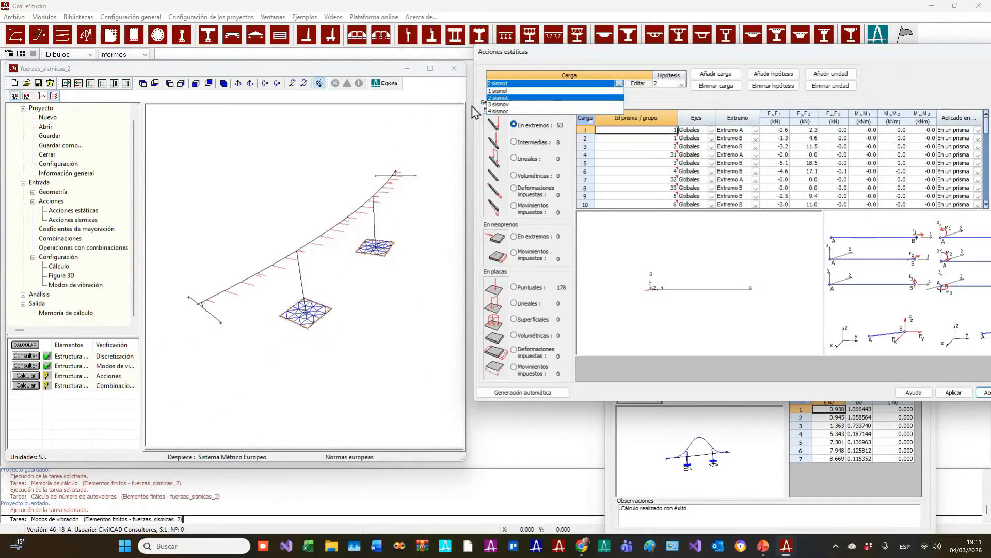
left_click(497, 105)
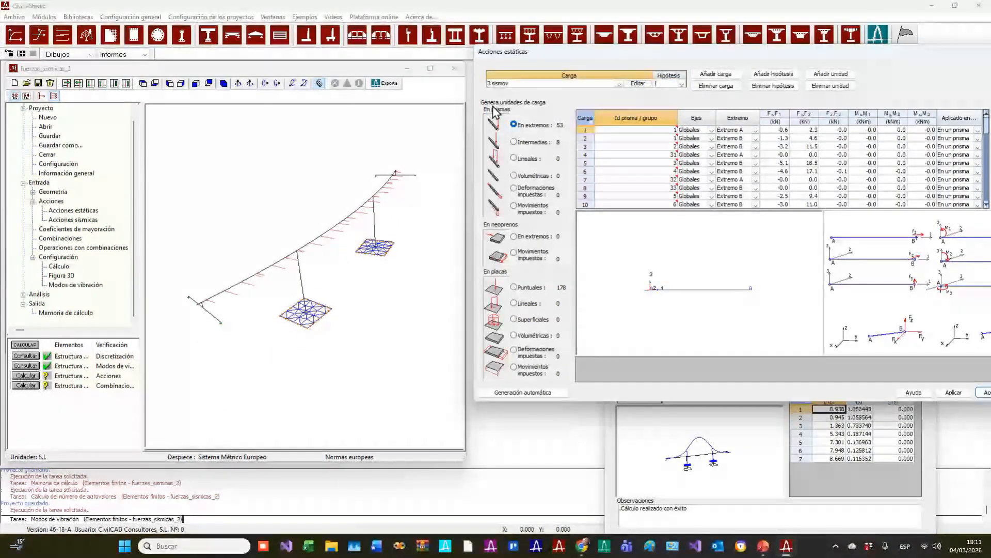
left_click(300, 309)
mouse_move(362, 222)
left_mouse_down()
mouse_move(317, 251)
mouse_move(331, 288)
mouse_move(353, 282)
mouse_move(344, 284)
left_mouse_up()
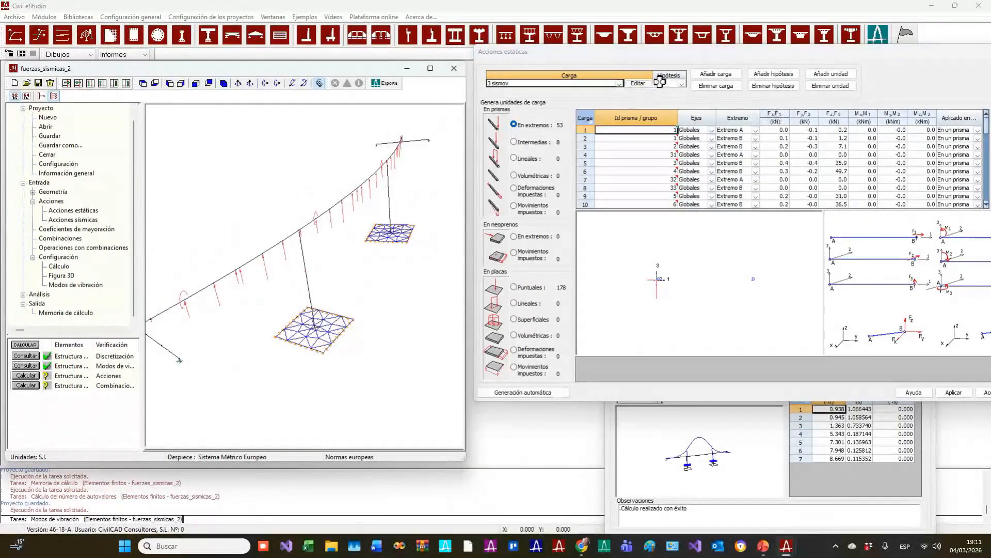
left_click(682, 83)
left_click(663, 99)
left_click_drag(367, 213, 353, 279)
- Display load 4 sismoc and go through its combined force hypotheses from 1 to 5 on the 3D model
left_click(619, 84)
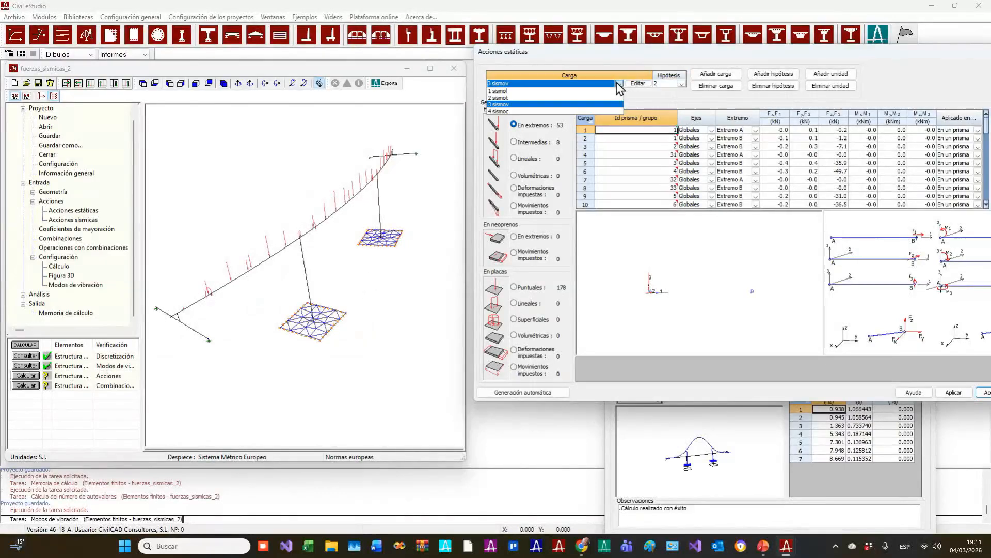
left_click(561, 111)
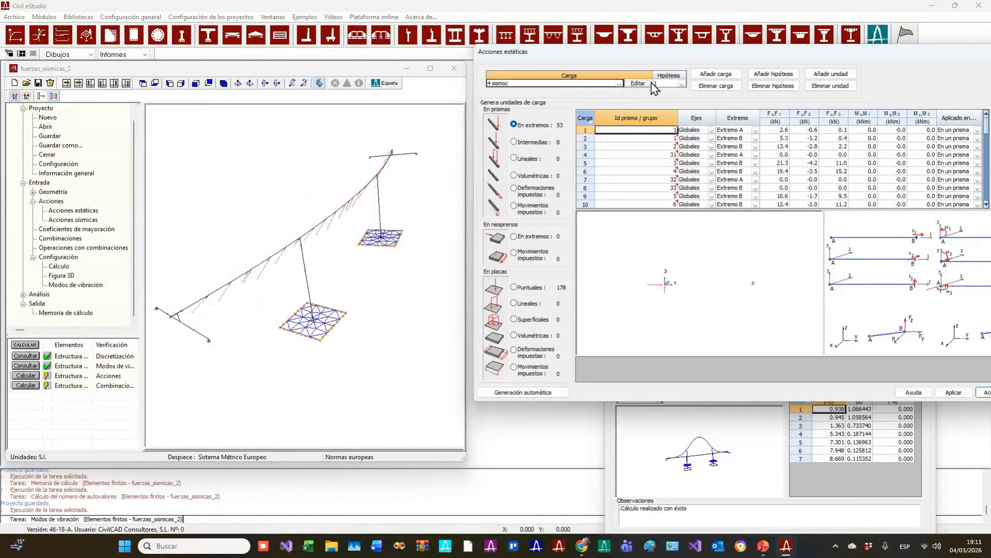
left_click(682, 84)
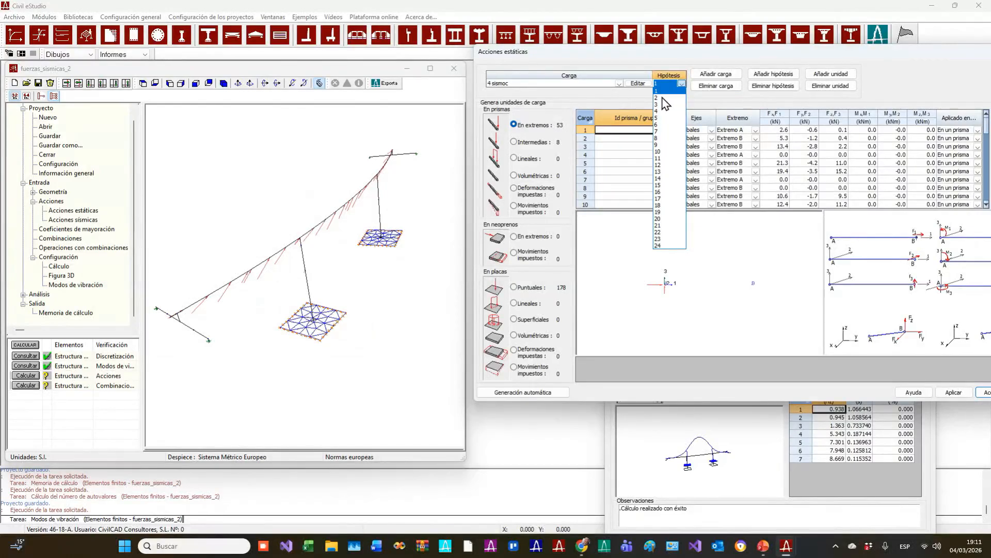
left_click(672, 91)
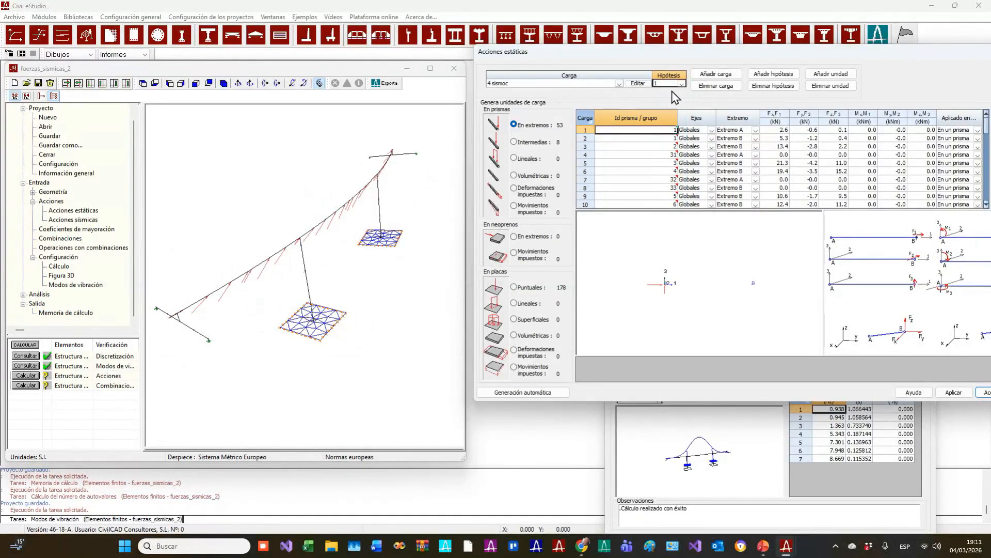
key("Down")
key("Down")
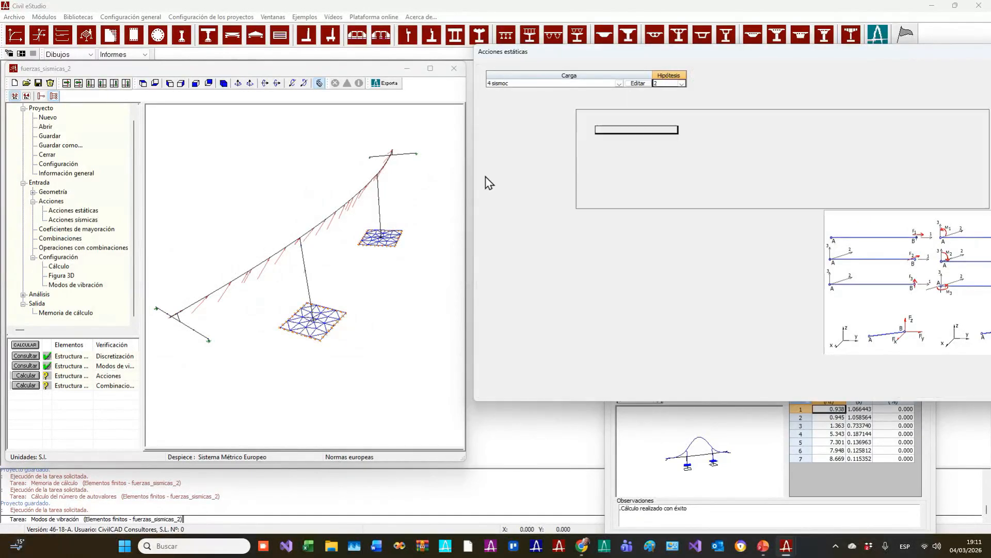
key("Down")
key("Down")
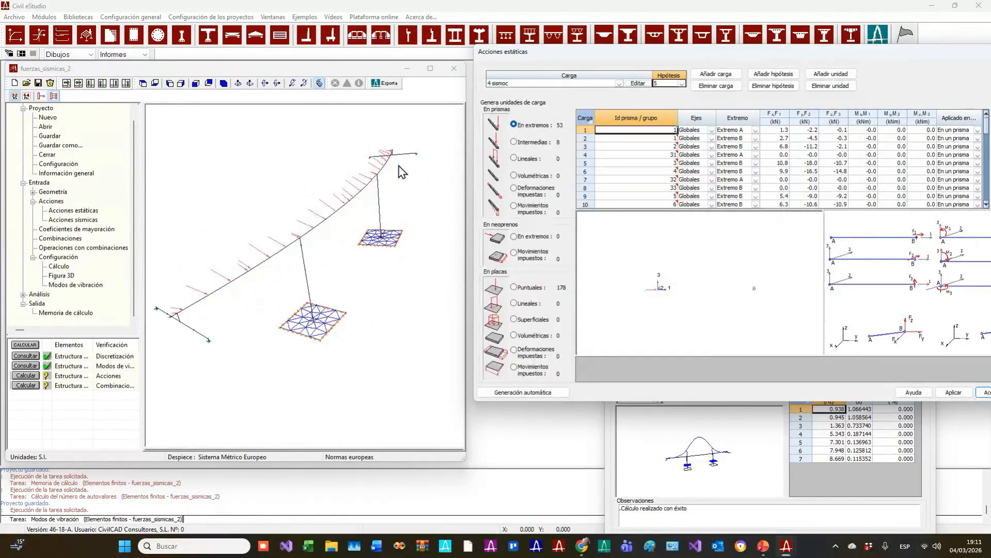
- Go through the remaining combined force hypotheses of load 4 sismoc up to hypothesis 14 on the 3D model
key("Down")
key("Down")
key("Down")
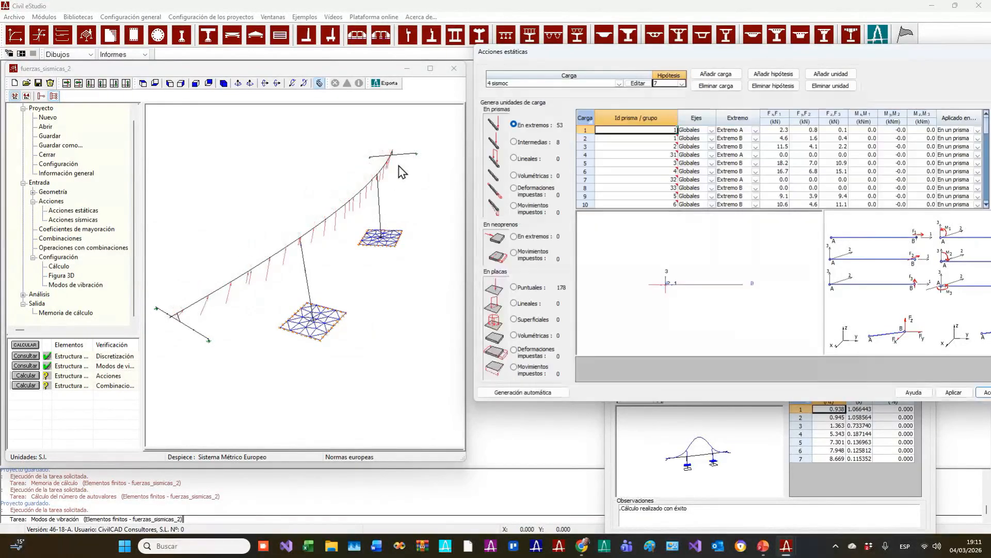
key("Down")
key("Down")
key("Down")
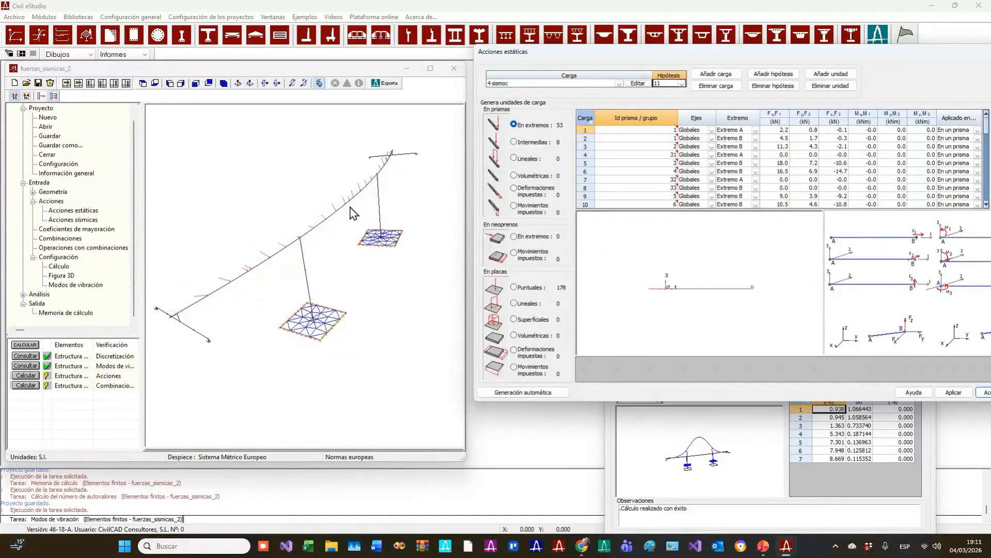
key("Down")
key("Down")
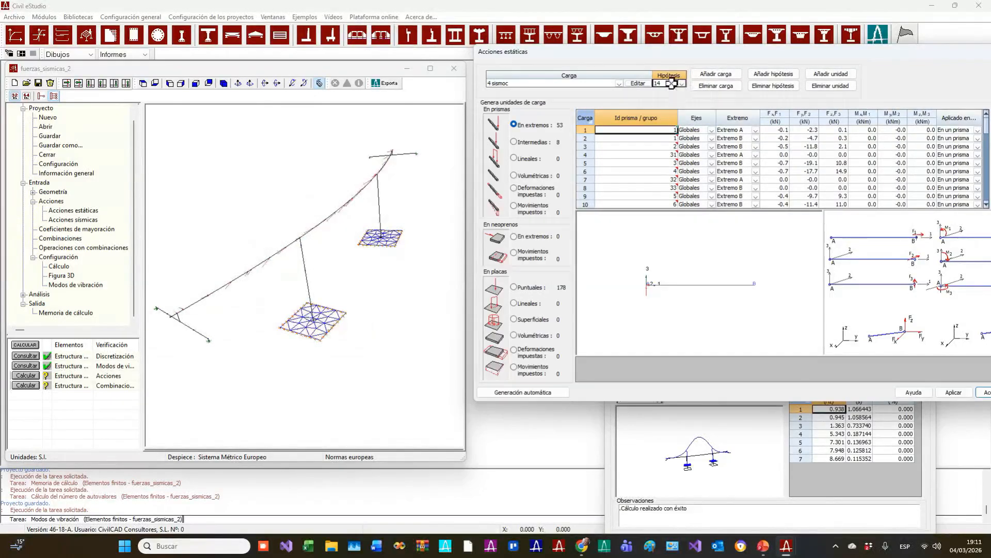
left_click(619, 84)
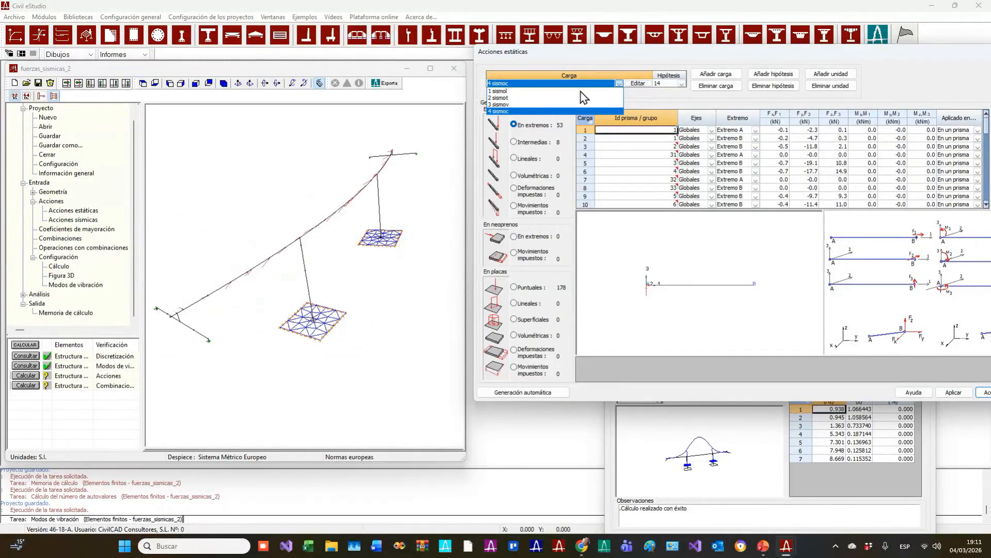
left_click(796, 154)
key("Escape")
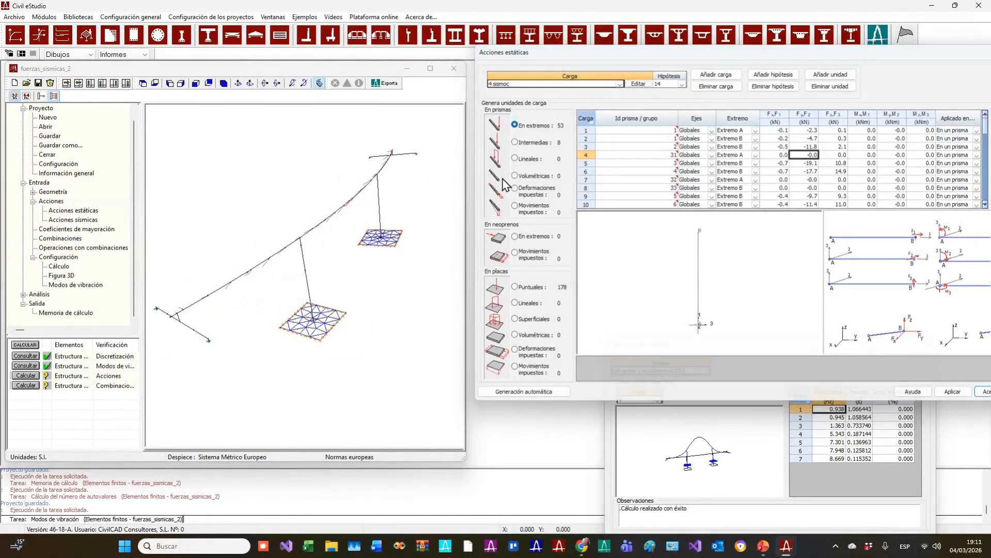
- Save the project, close the frequency results and run the pending Acciones calculation
left_click(39, 84)
key("Return")
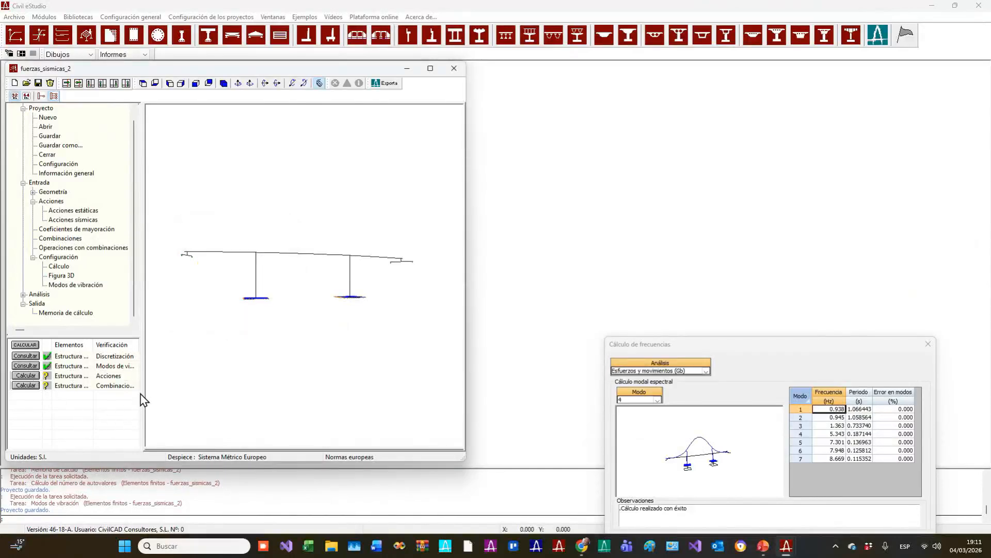
left_click(928, 344)
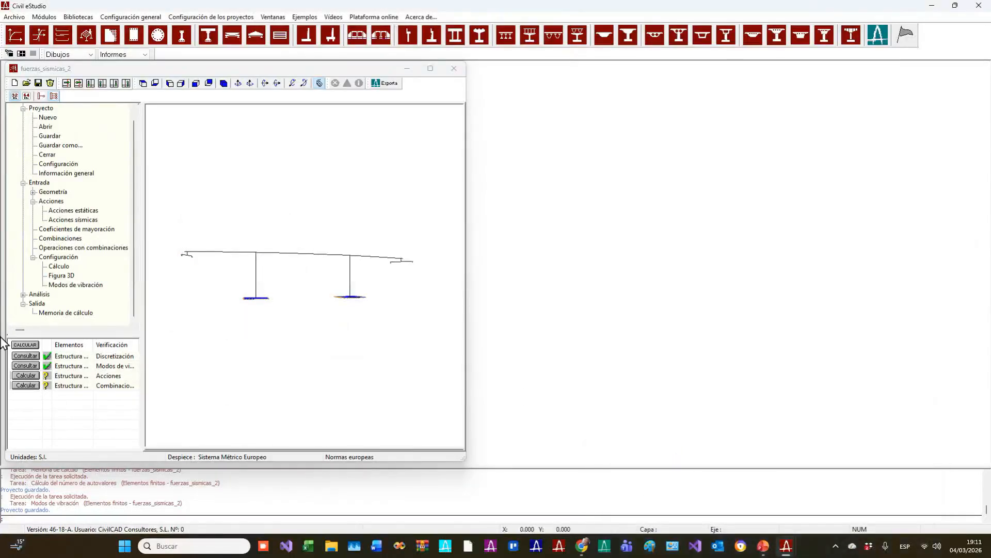
left_click(35, 375)
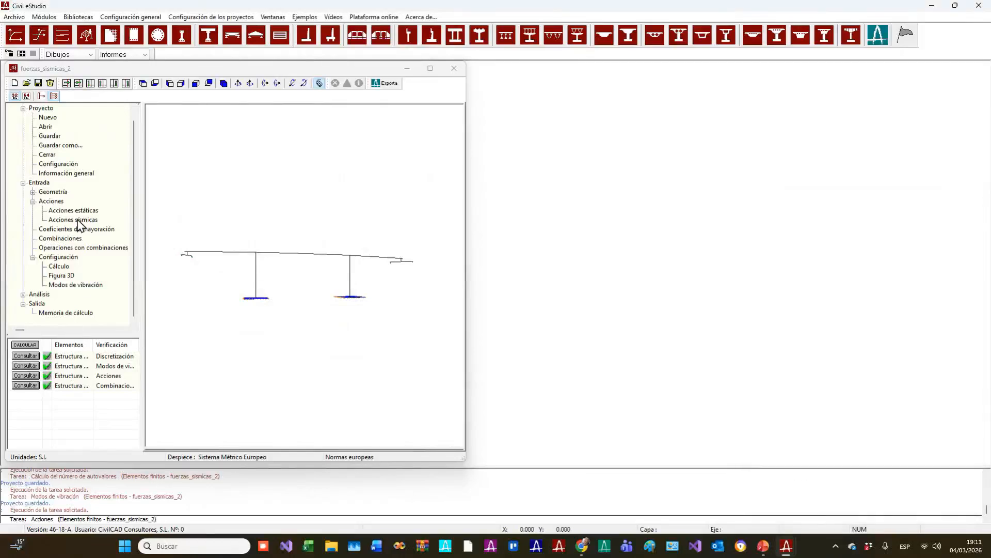
left_click_drag(466, 231, 524, 224)
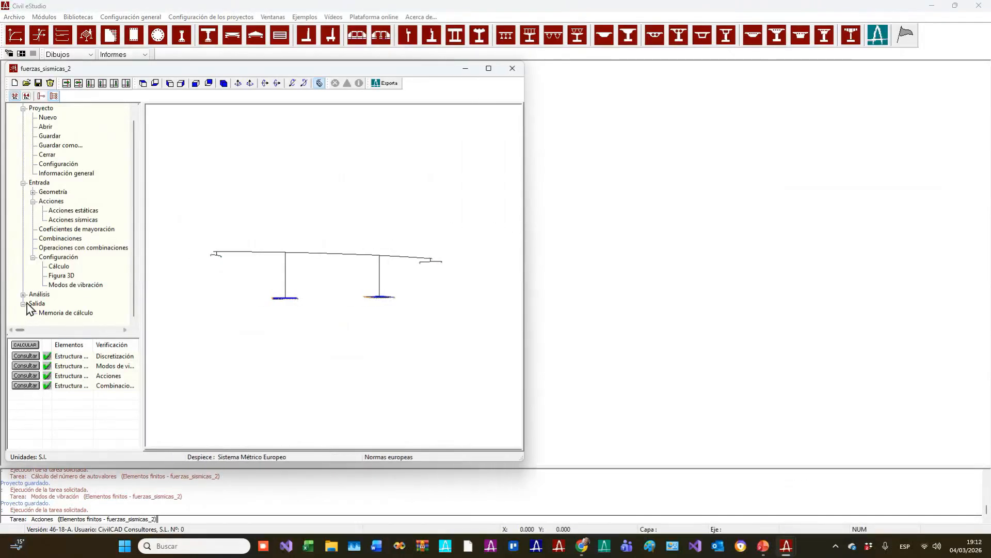
- Expand the calculation results under Análisis and open the Esfuerzos display settings
double_click(41, 109)
double_click(40, 127)
double_click(38, 145)
double_click(40, 136)
double_click(52, 155)
double_click(61, 164)
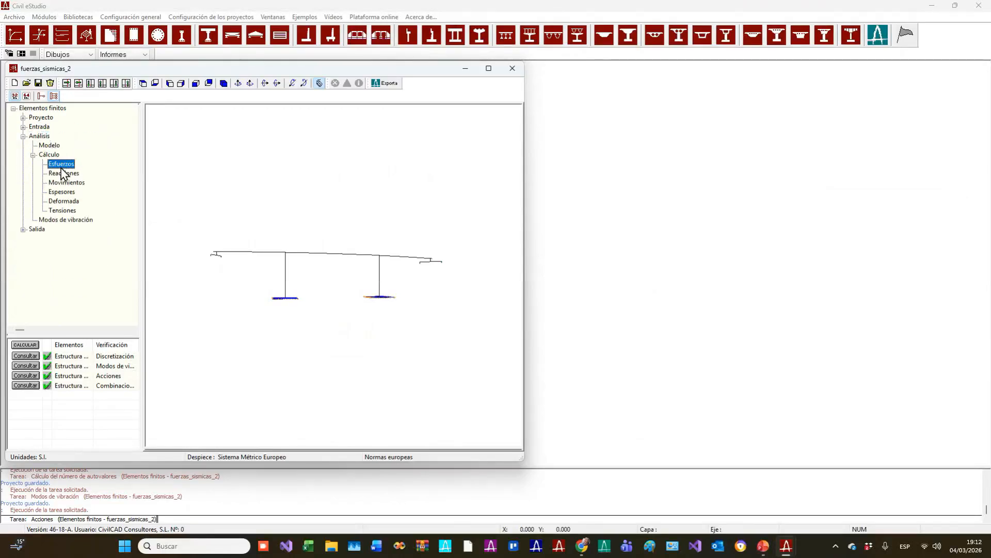
left_click_drag(318, 213, 443, 216)
left_click(413, 250)
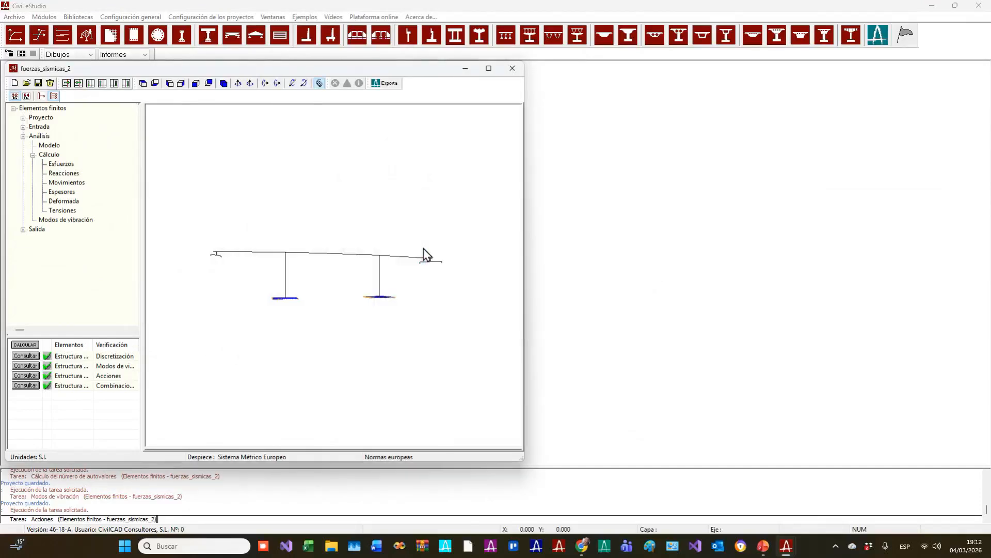
left_click_drag(264, 93, 470, 91)
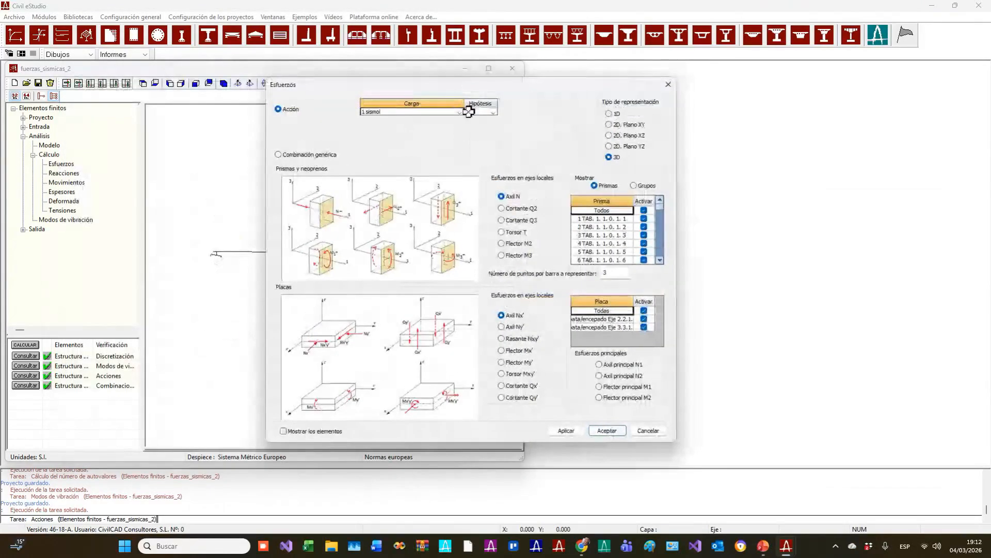
- Plot the Flector M2 bending moments of load 3 sismov, hypothesis 1, in a full-screen 3D graph
left_click(456, 112)
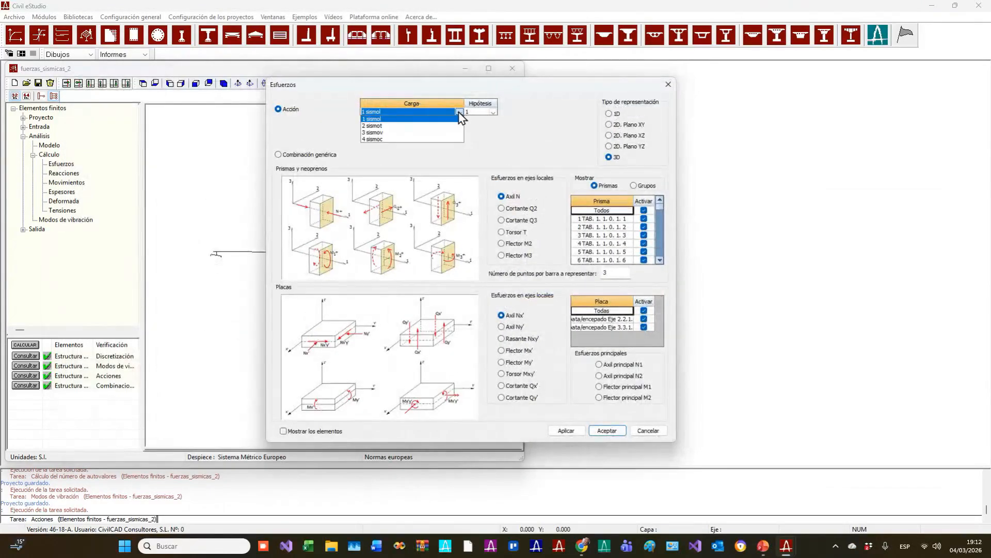
left_click(412, 120)
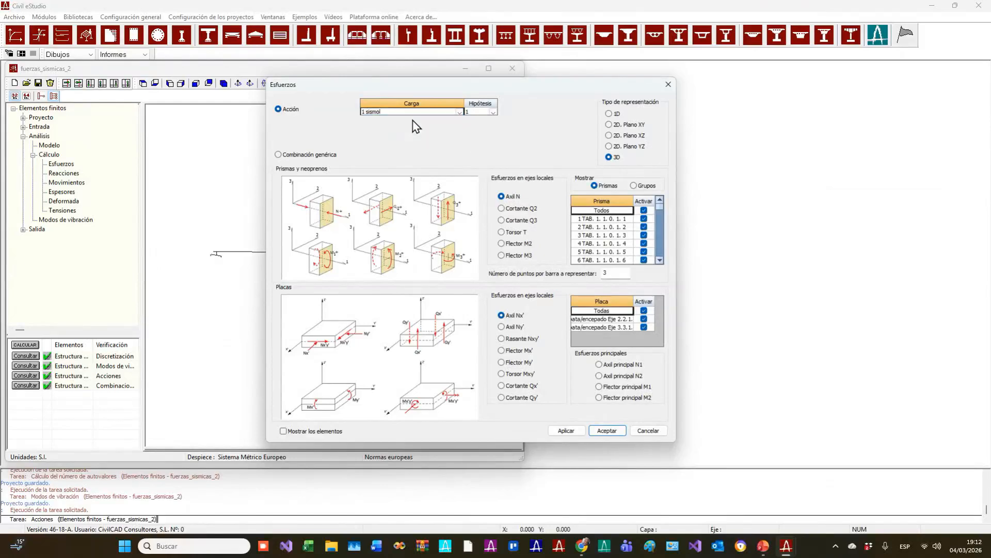
left_click(461, 111)
left_click(438, 136)
left_click(610, 432)
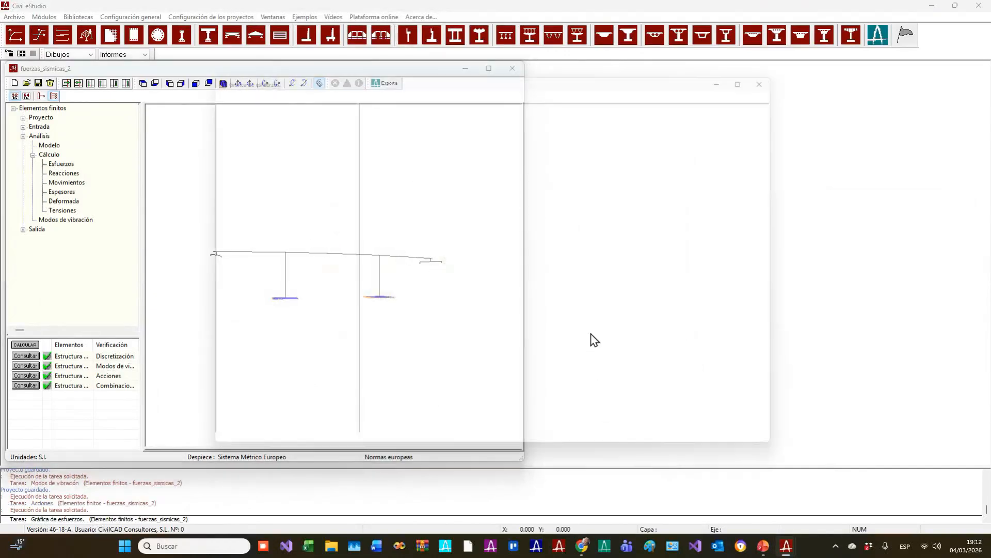
left_click_drag(661, 250, 709, 408)
left_click(766, 69)
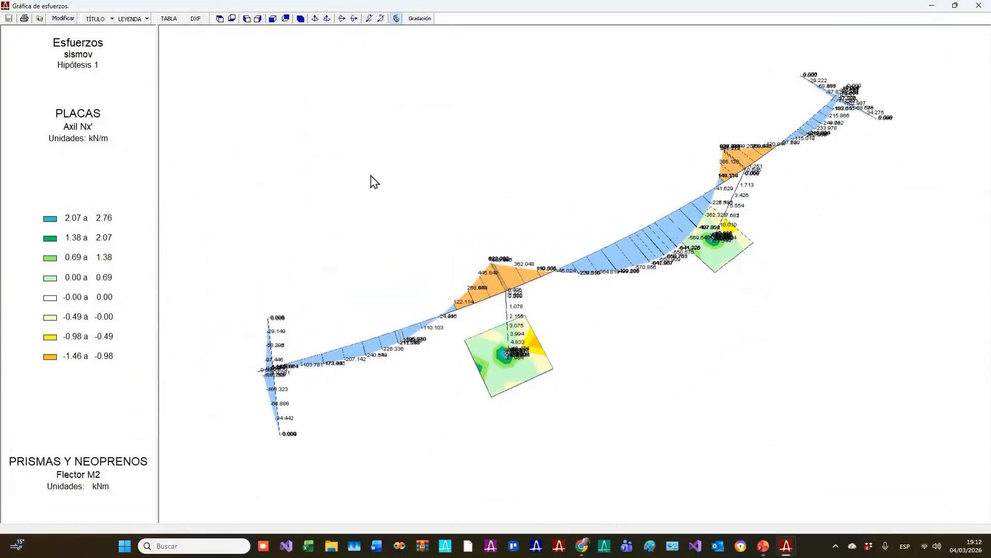
- Modify the force graph to show Flector M2 for hypothesis 2 of load 3 sismov
left_click(72, 23)
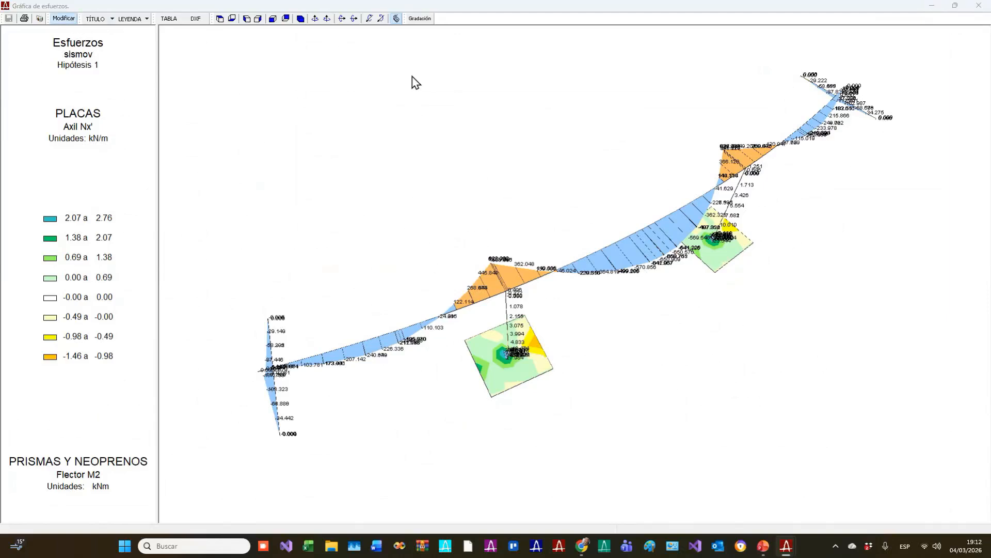
left_click_drag(467, 115, 150, 87)
left_click(214, 108)
left_click(201, 122)
left_click(287, 426)
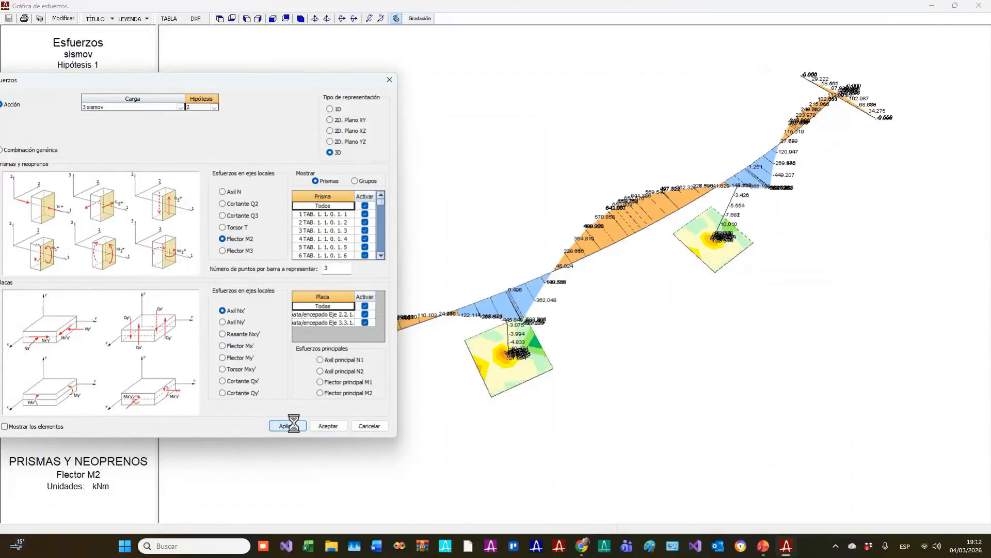
- Plot the Cortante Q2 shear forces of load 1 sismol for hypotheses 1 and 2
left_click(179, 107)
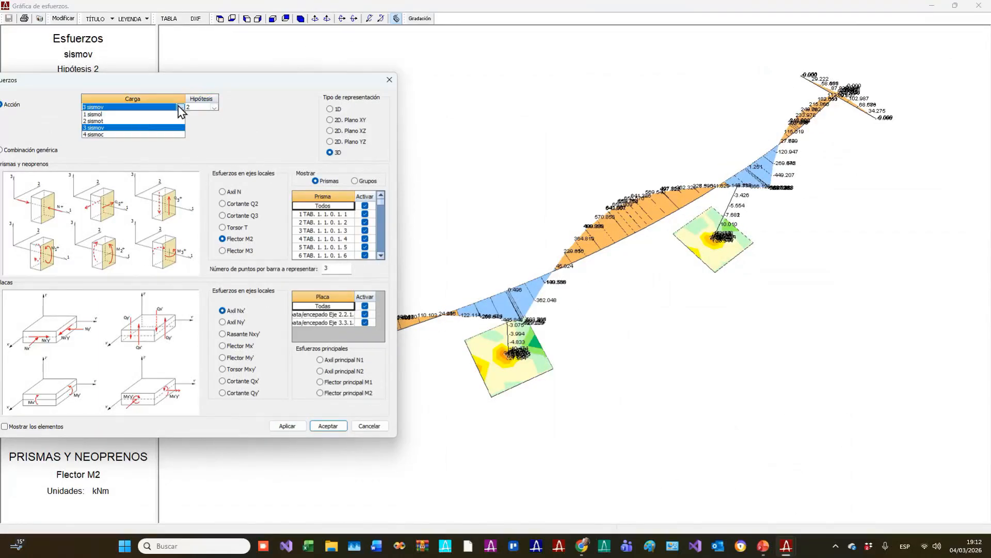
left_click(101, 114)
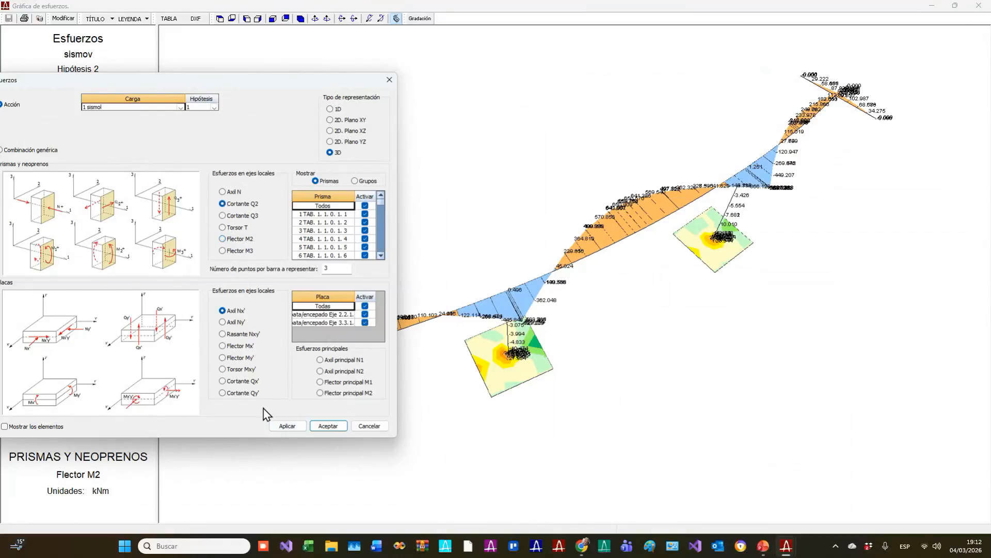
left_click(292, 428)
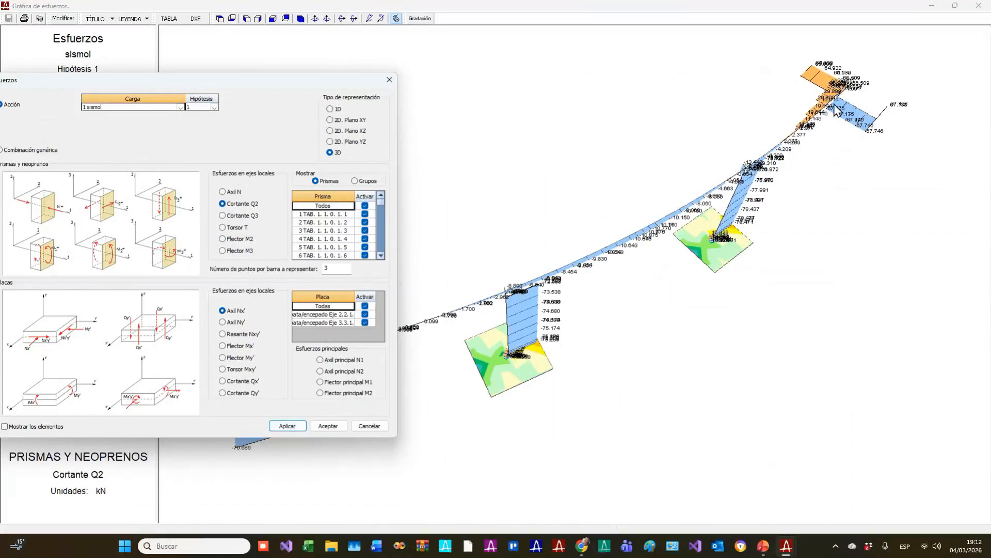
left_click_drag(305, 78, 247, 30)
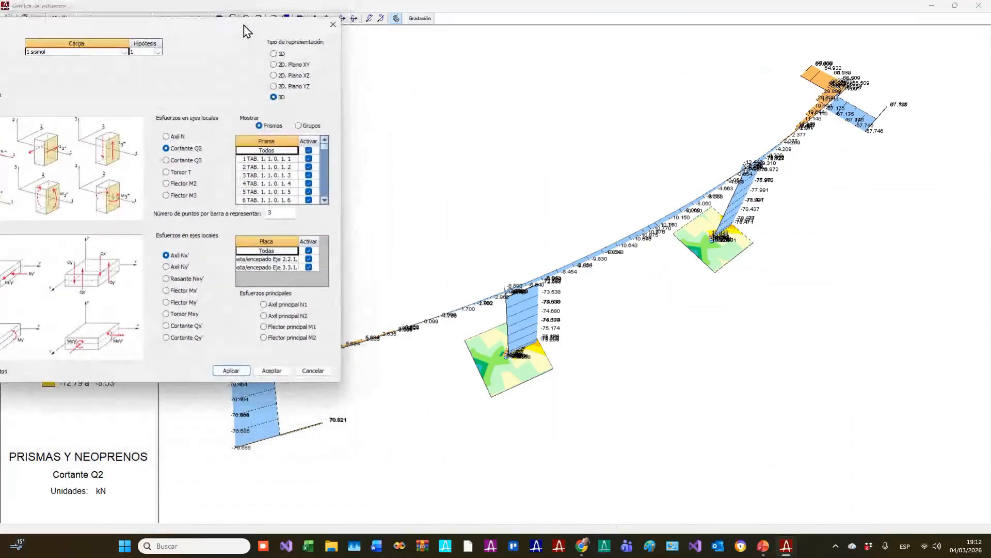
left_click(158, 52)
left_click(150, 62)
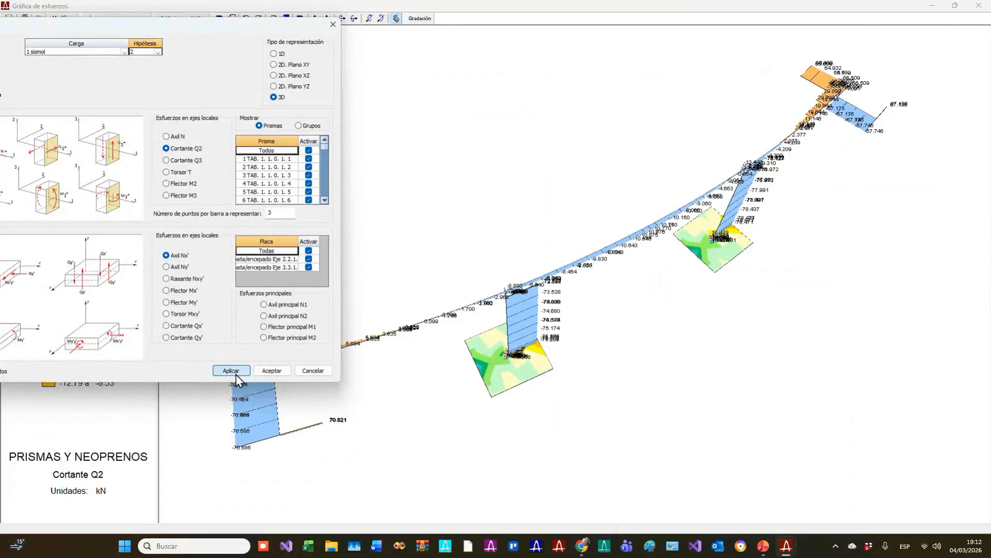
- Plot load 2 sismot's Cortante Q2 for hypothesis 1 and its Cortante Q3 for hypotheses 1 and 2
left_click(124, 52)
left_click(89, 66)
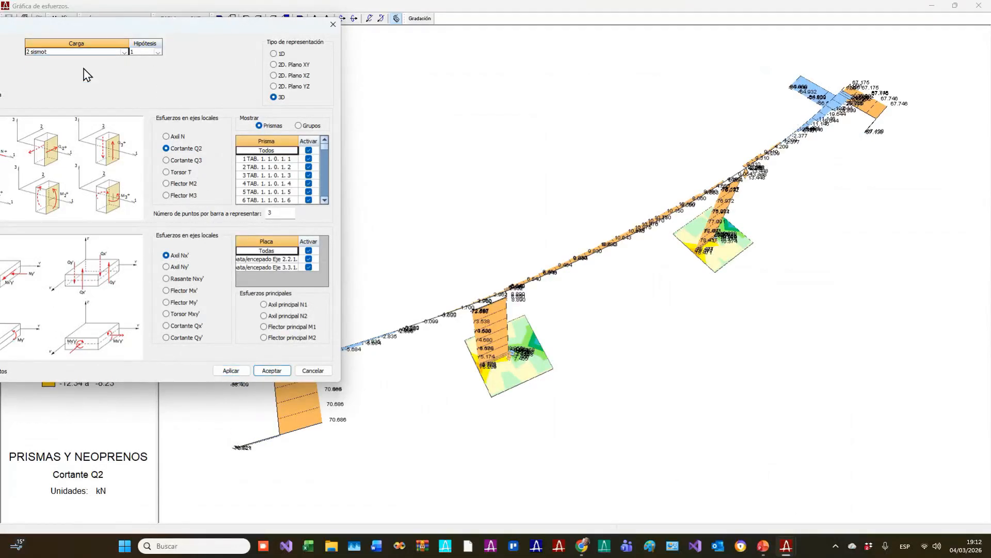
left_click(230, 371)
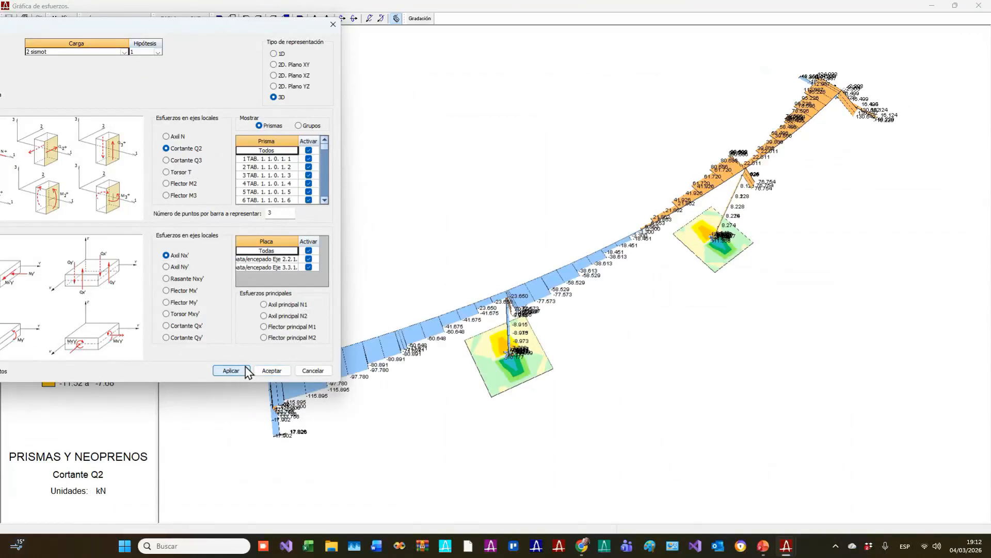
left_click(182, 160)
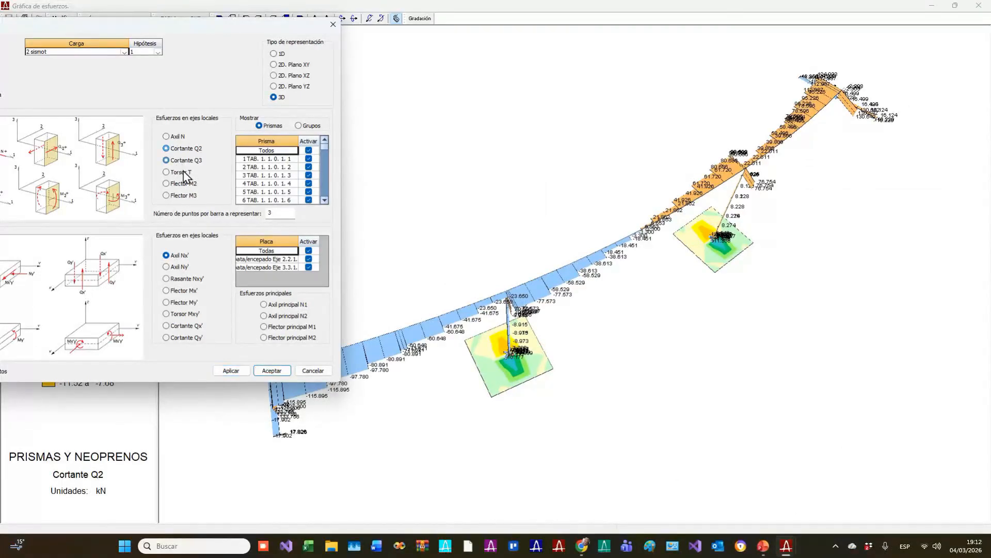
left_click(232, 371)
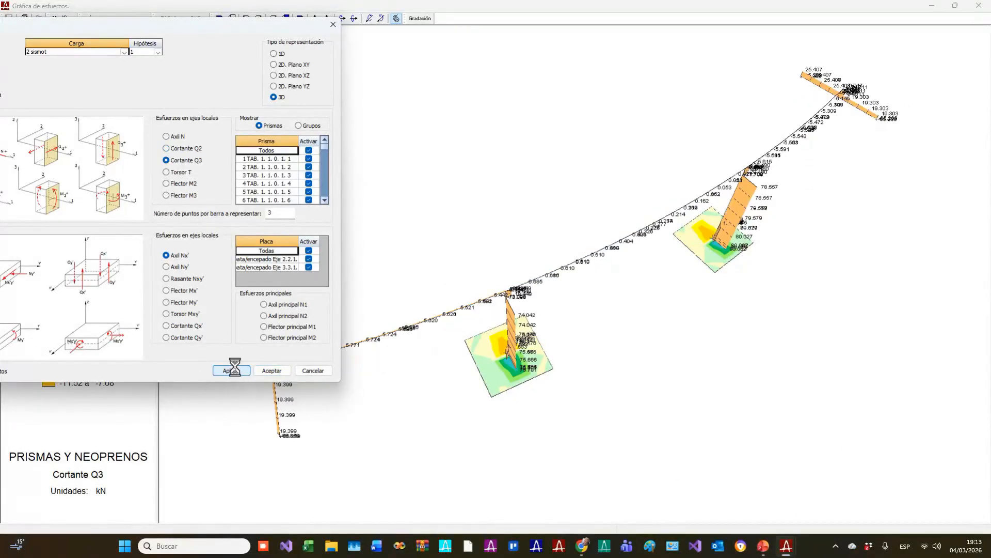
left_click(157, 52)
left_click(141, 69)
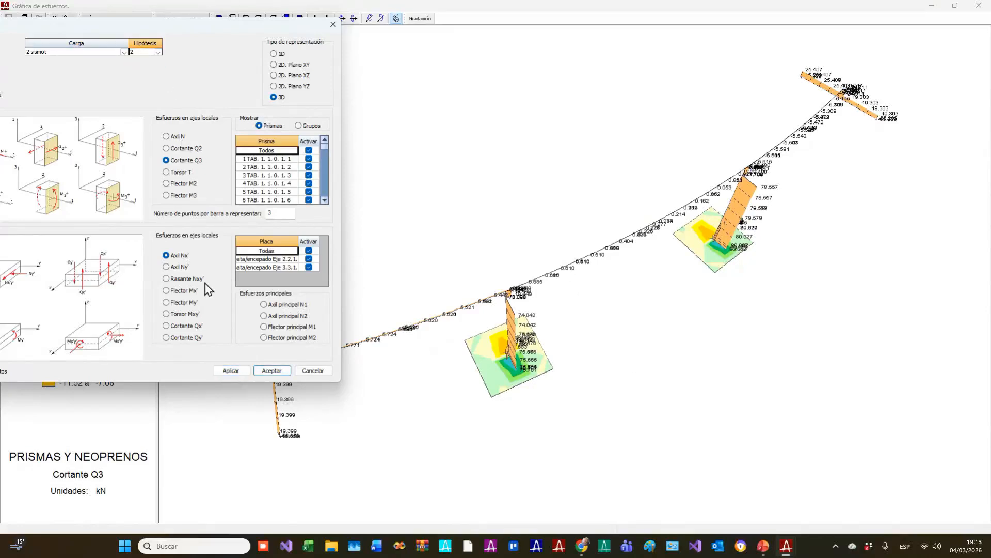
left_click(227, 373)
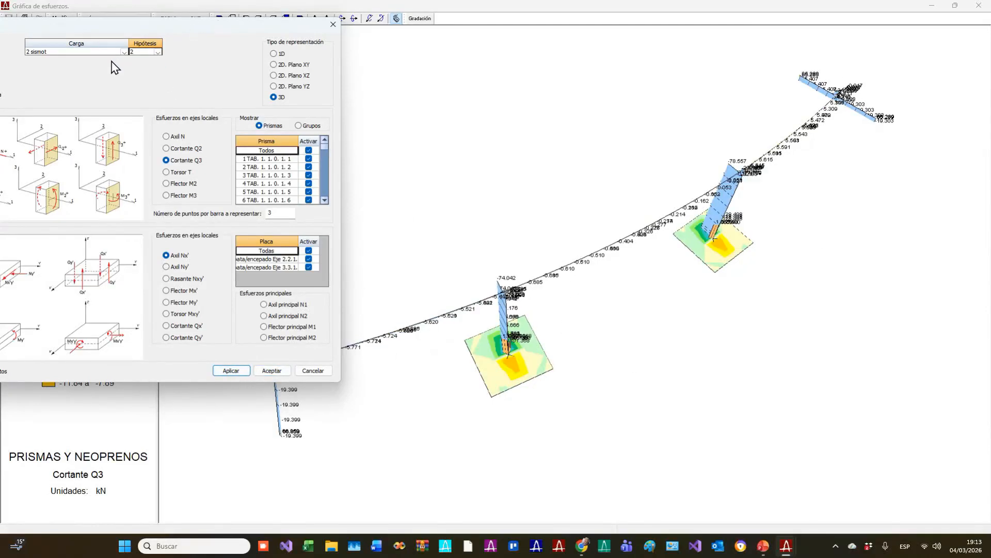
- Plot Cortante Q3 for hypothesis 13 of load 4 sismoc and close the force graph
left_click(124, 53)
left_click(86, 79)
left_click(157, 52)
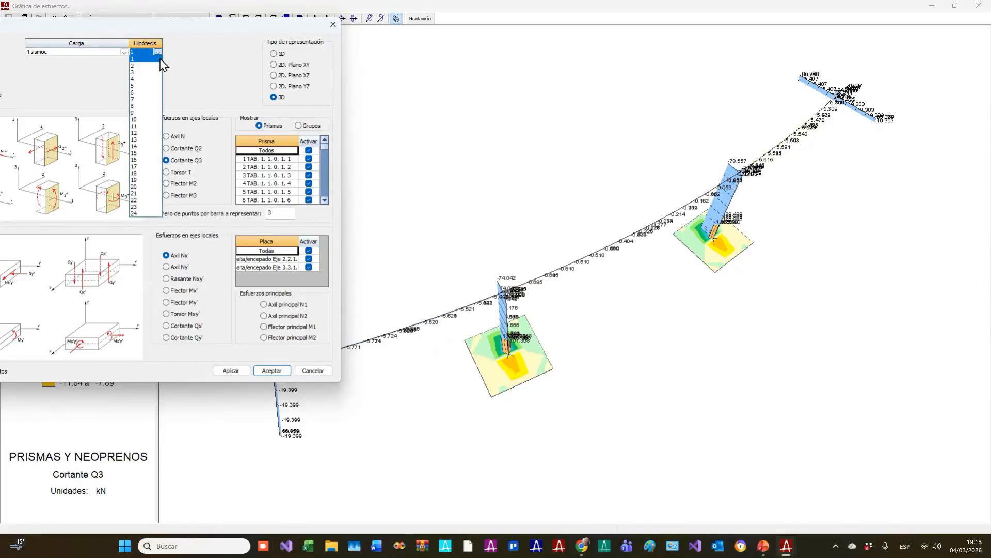
left_click(148, 139)
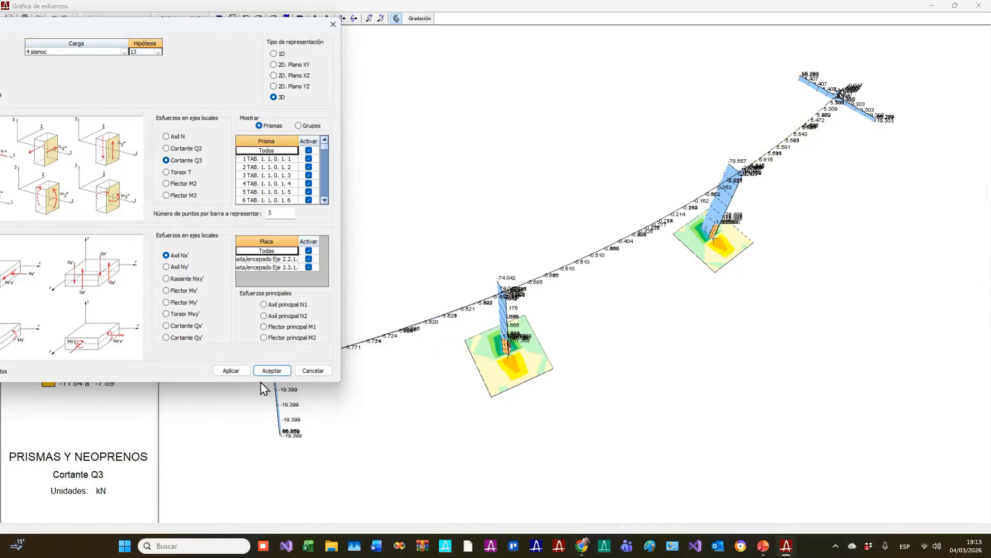
left_click(271, 371)
left_click_drag(887, 3, 706, 79)
left_click(815, 76)
- Plot the deformed shape for load 1 sismol, hypothesis 1, with a deformation scale factor of 100
double_click(61, 201)
left_click(294, 263)
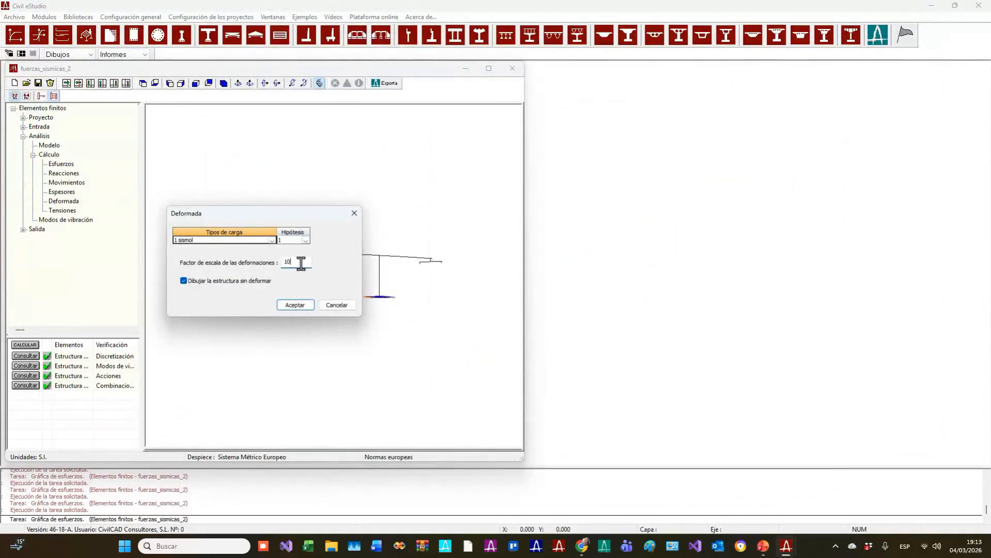
type("0")
left_click(302, 305)
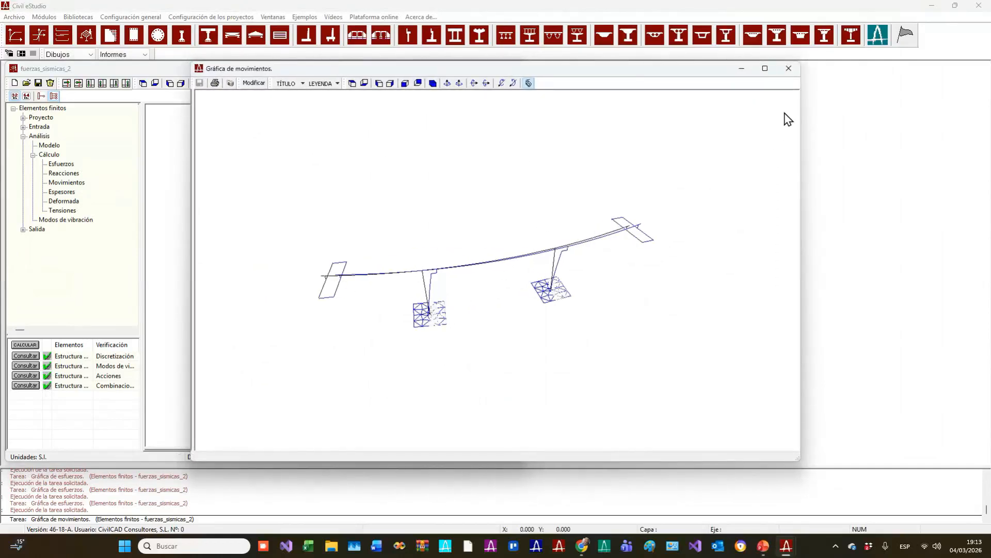
left_click(766, 68)
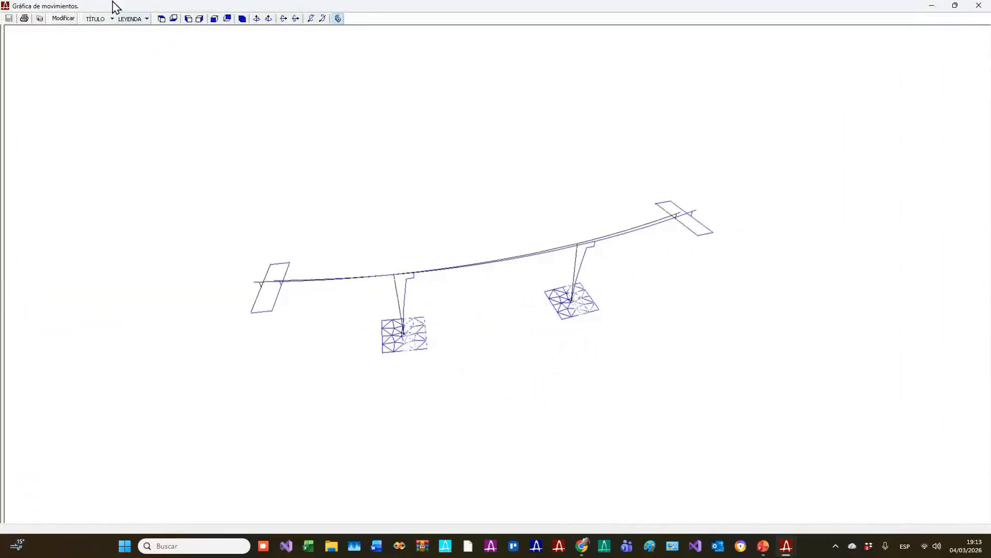
- Restore the movement graph to a smaller window and plot the deformed shape for load 1 sismol, hypothesis 2
left_click_drag(652, 8, 342, 55)
left_click(51, 71)
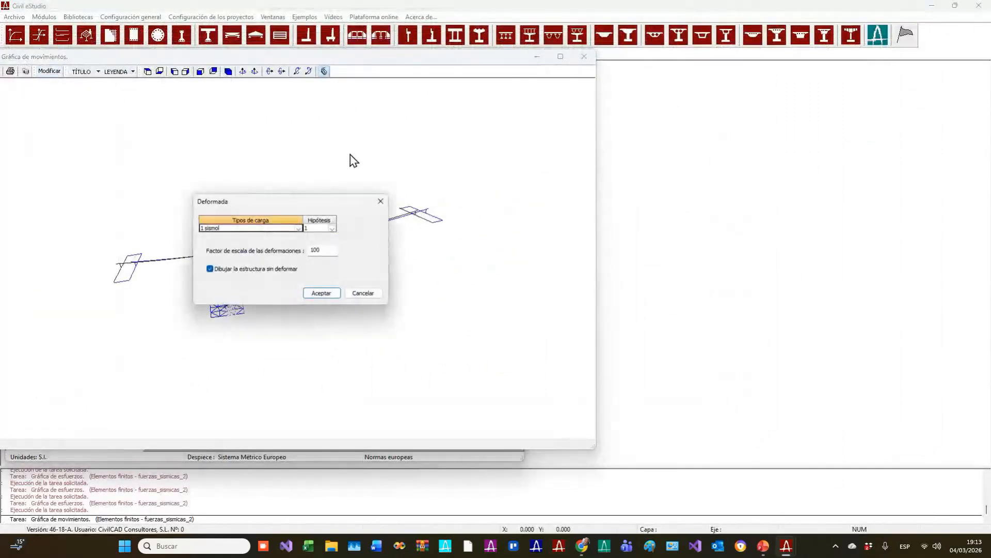
left_click_drag(288, 192, 747, 184)
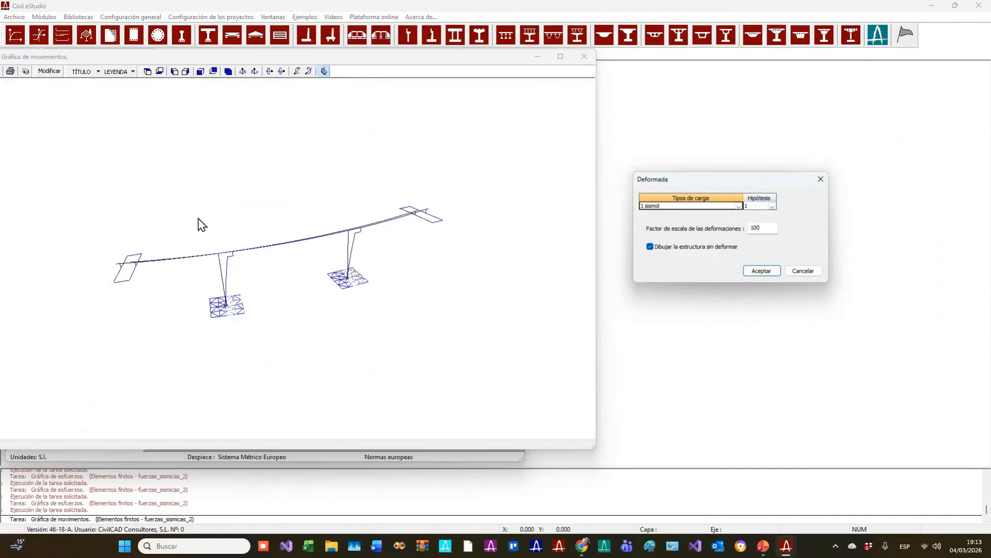
left_click(771, 207)
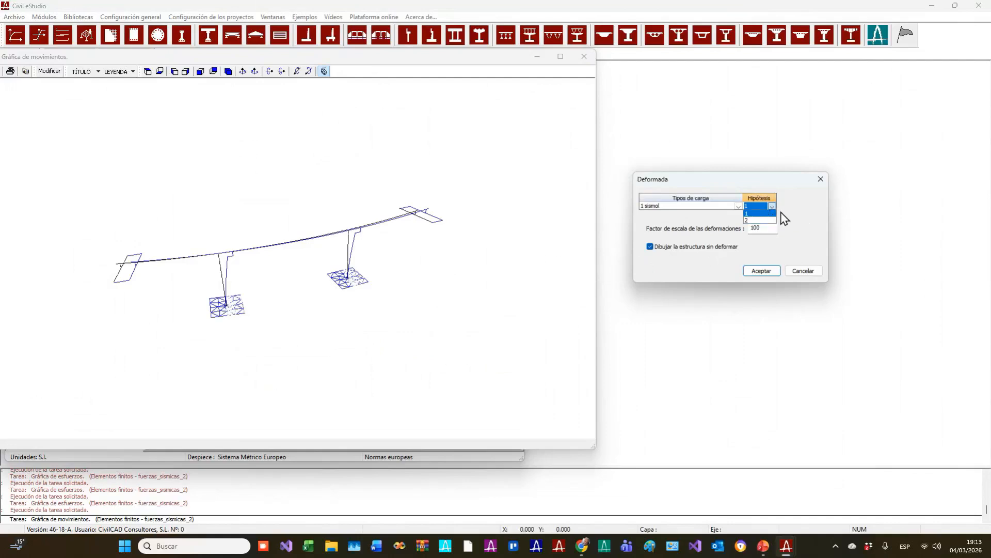
left_click(760, 221)
left_click(761, 271)
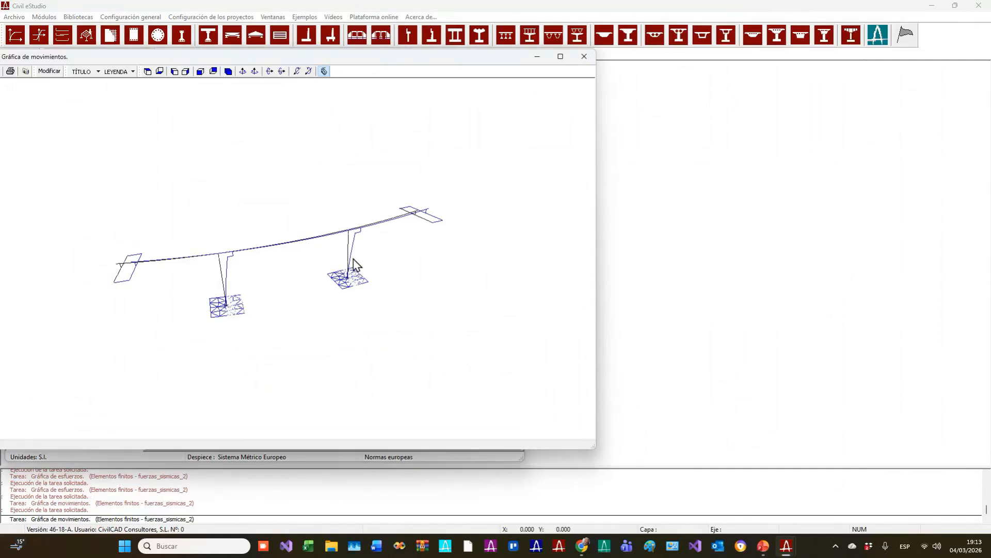
- Plot the deformed shape for load 3 sismov, hypothesis 1, with a deformation scale factor of 100
left_click(42, 72)
left_click(299, 228)
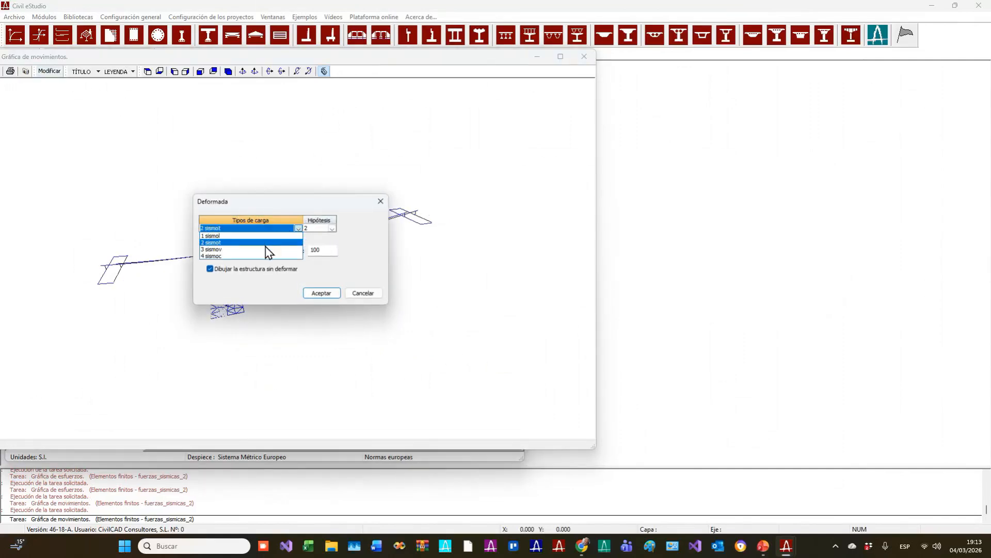
left_click(279, 242)
left_click(300, 229)
left_click(301, 230)
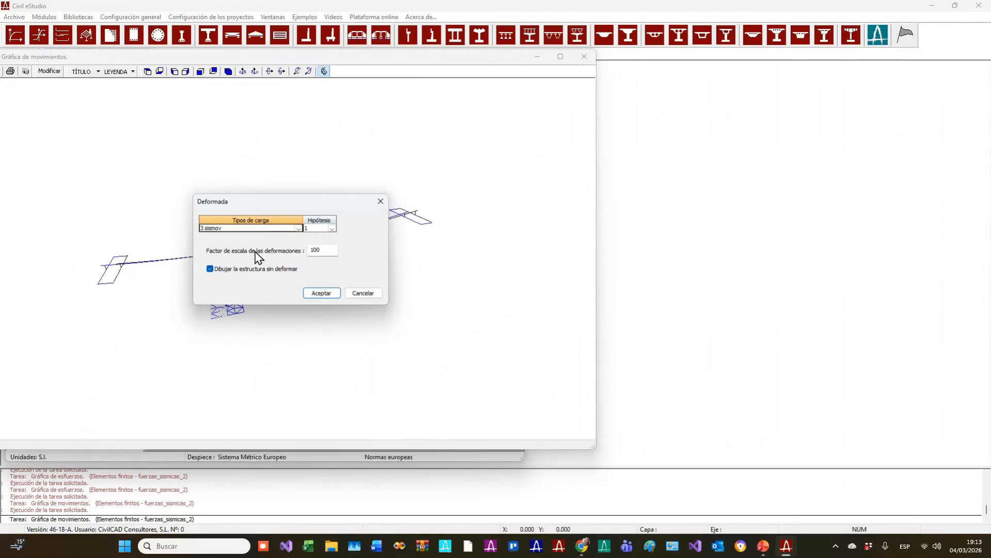
left_click(327, 293)
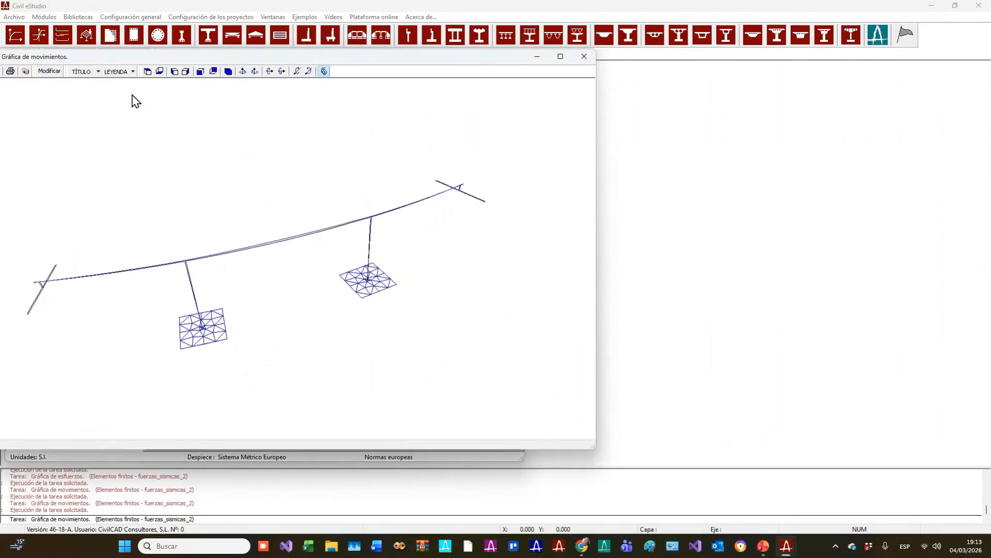
- Replot load 3 sismov with a larger deformation scale factor and arrange the graph beside a narrower model window
left_click(48, 72)
left_click(336, 252)
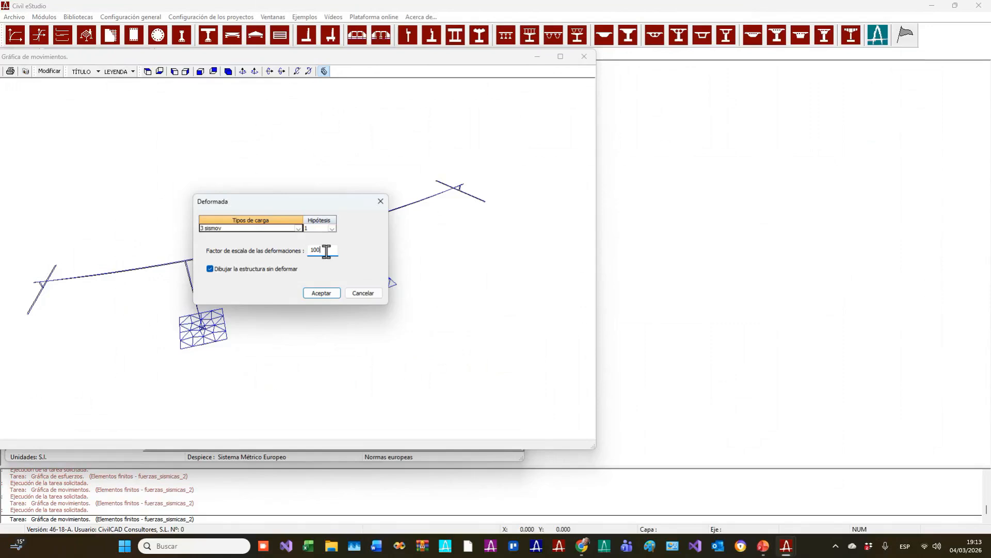
key("Return")
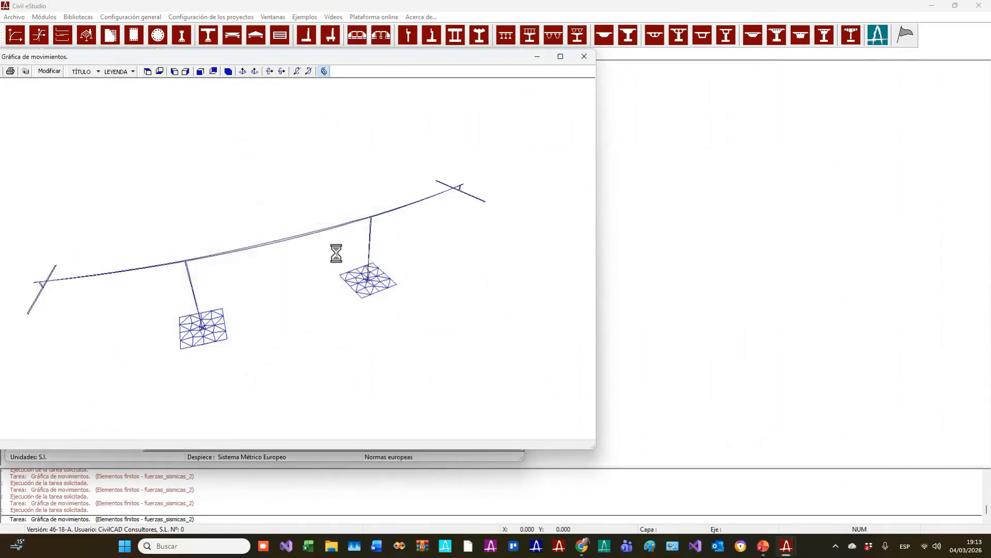
left_click_drag(370, 58, 744, 67)
left_click_drag(361, 194, 599, 192)
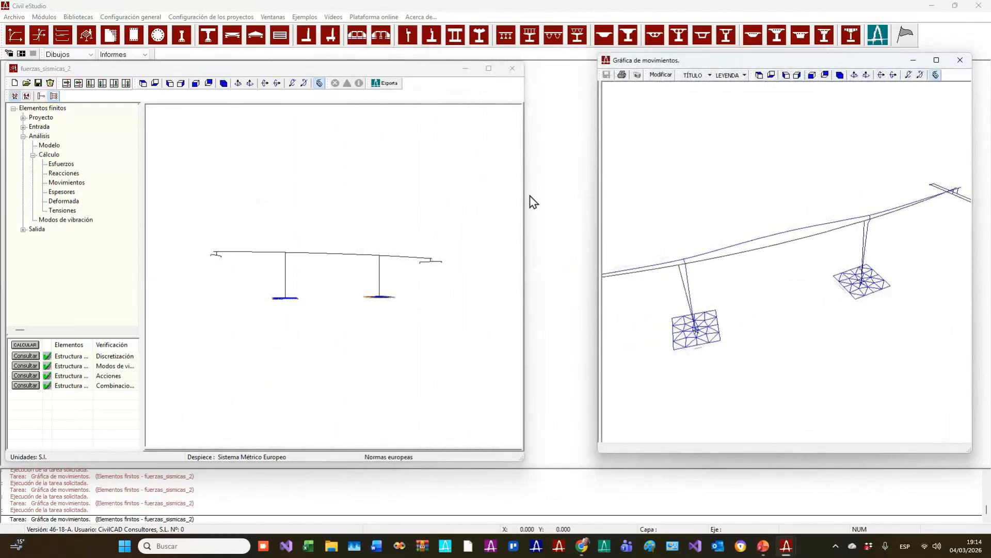
left_click_drag(525, 194, 319, 207)
left_click_drag(715, 204, 859, 324)
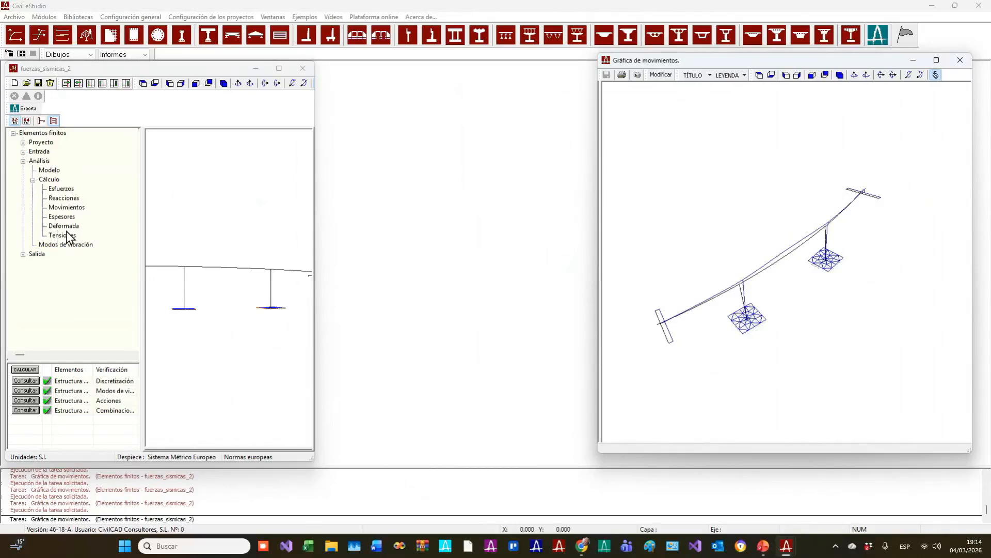
- Plot vibration mode 1 in 3D with a deformation factor of 10 and place it beside the movement graph
double_click(62, 245)
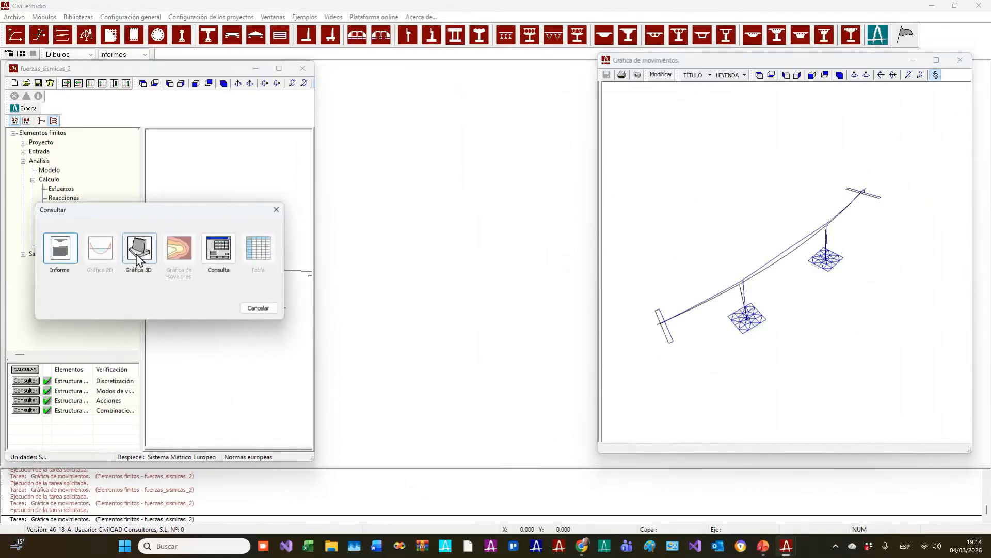
left_click(137, 250)
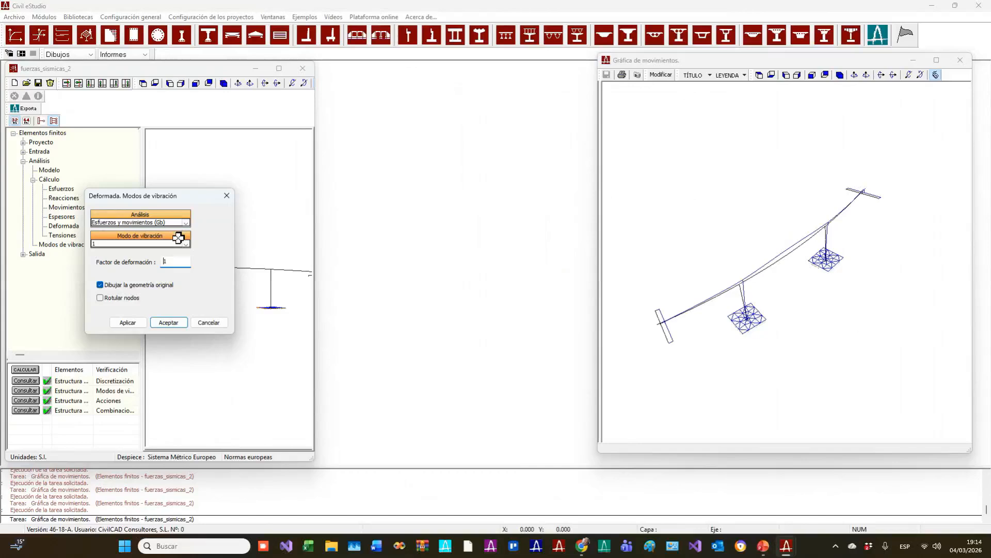
type("0")
left_click(130, 324)
left_click(166, 323)
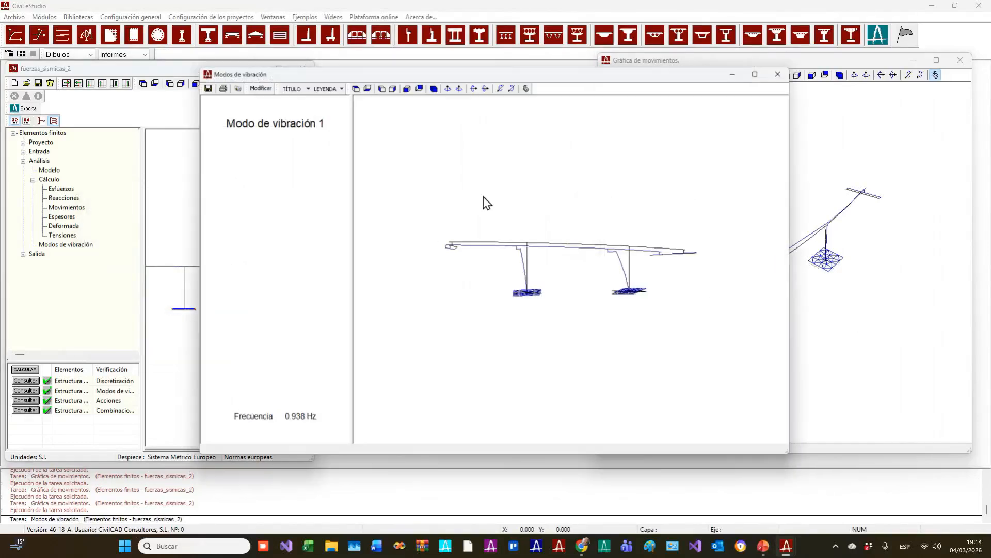
left_click_drag(574, 72, 396, 73)
left_click_drag(626, 204, 731, 239)
left_click_drag(408, 230, 361, 301)
left_click_drag(624, 277, 546, 277)
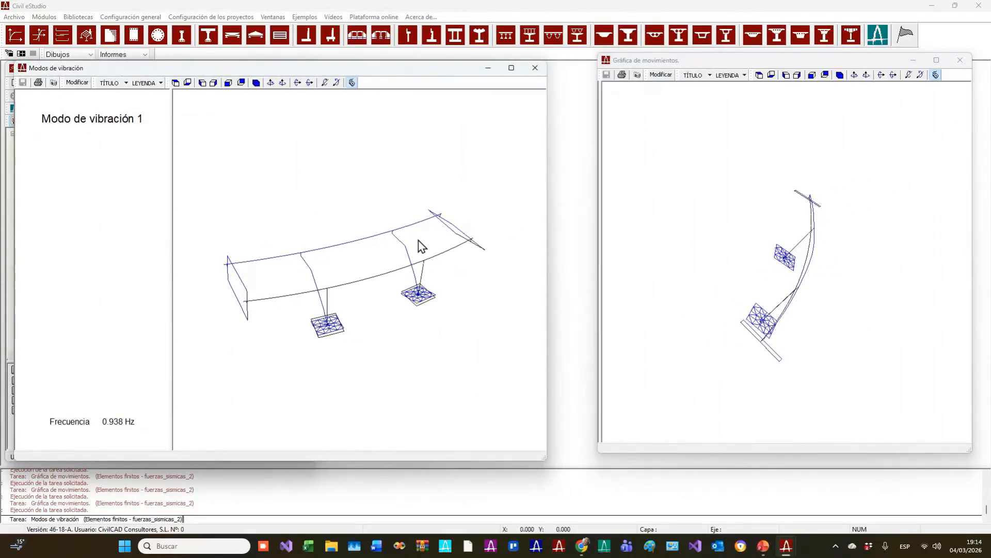
- Browse the deformed shapes of the vibration modes up to mode 7, then close the plot settings
left_click(78, 83)
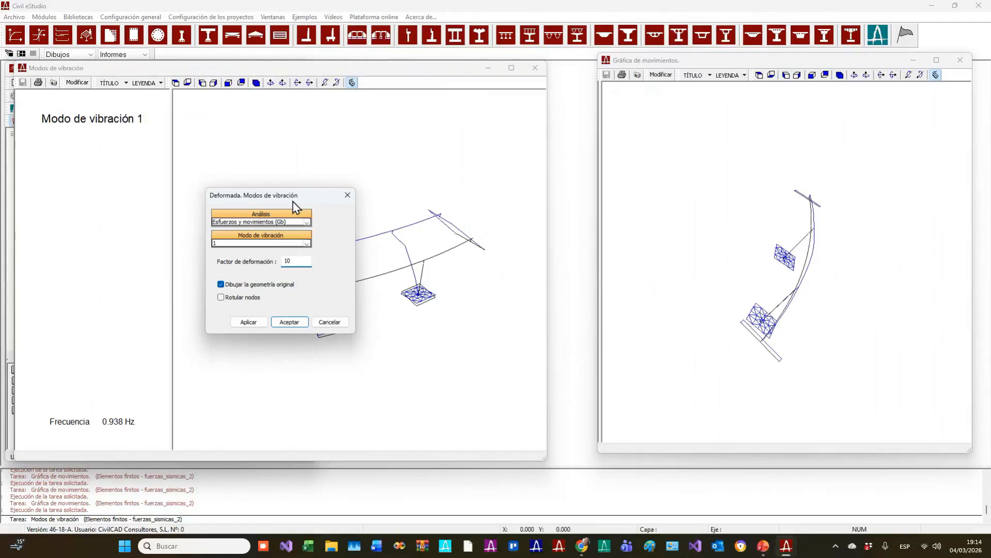
left_click_drag(284, 201, 161, 35)
left_click(129, 78)
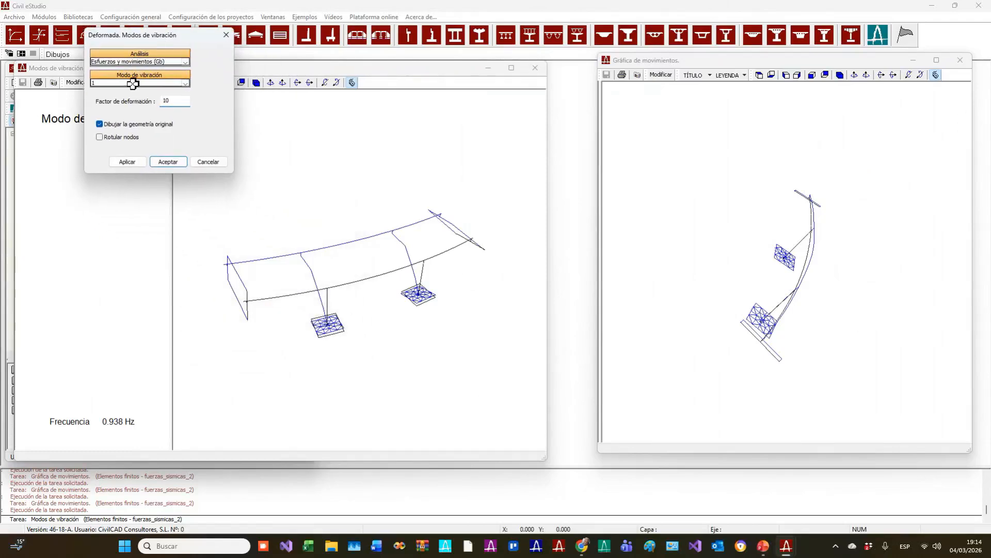
scroll(184, 84, "down", 1)
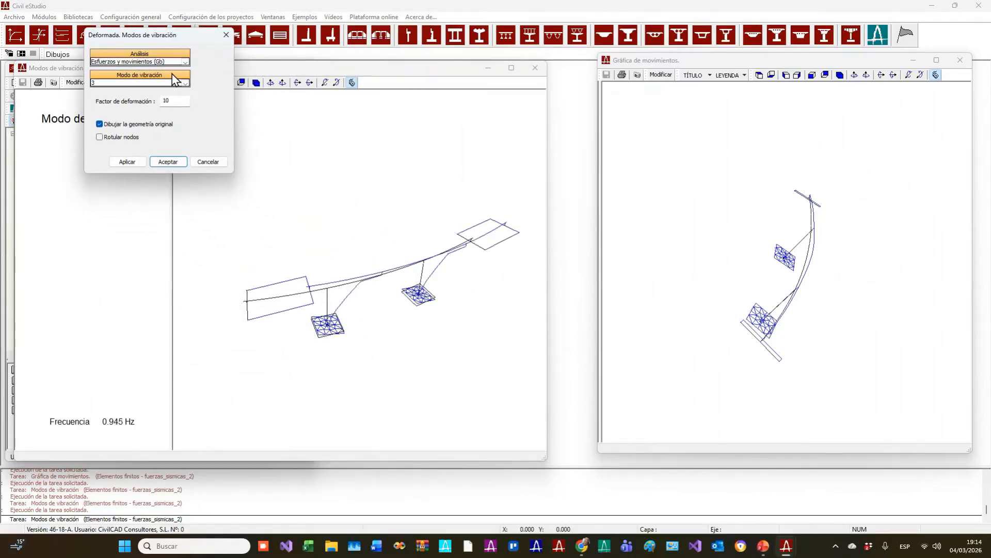
scroll(189, 84, "down", 1)
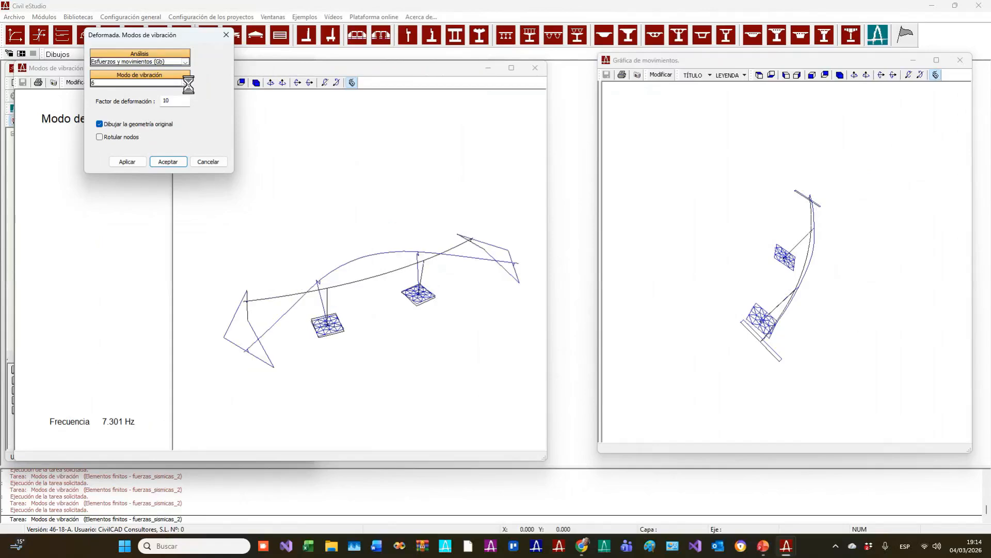
key("Down")
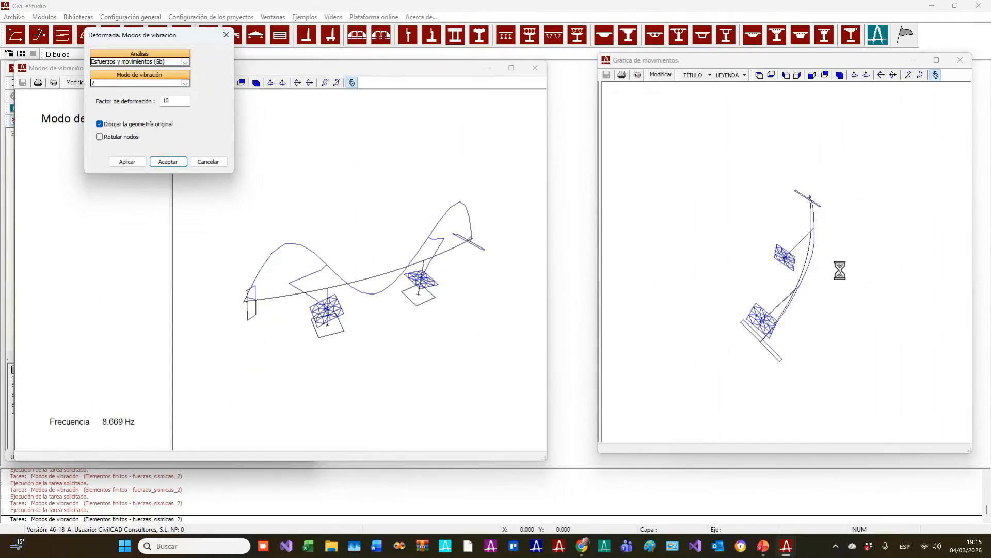
left_click_drag(132, 38, 142, 133)
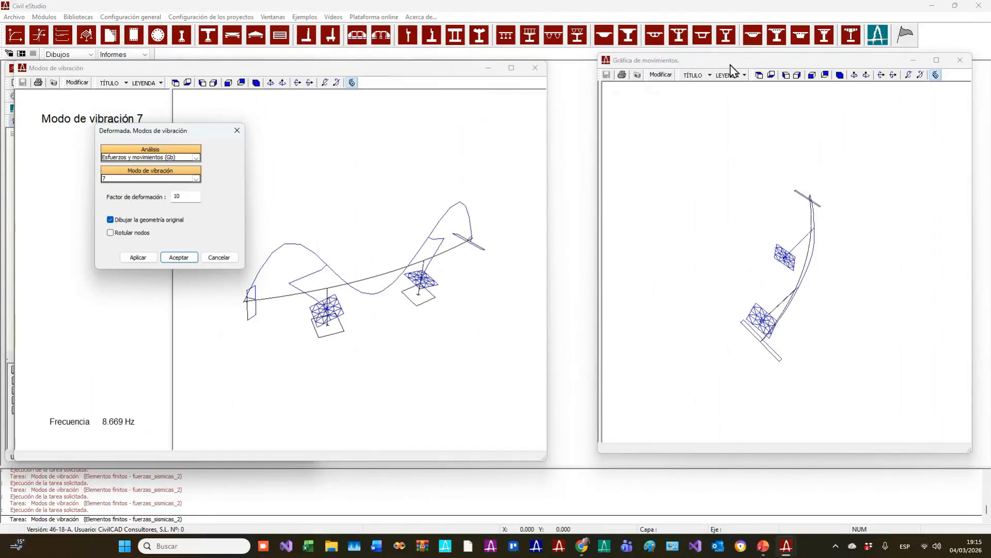
key("Escape")
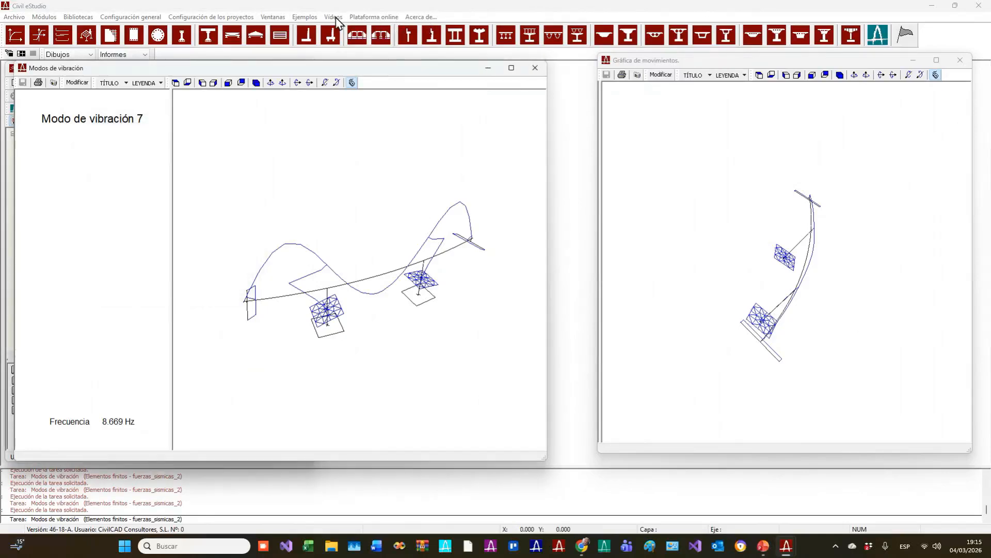
left_click(335, 17)
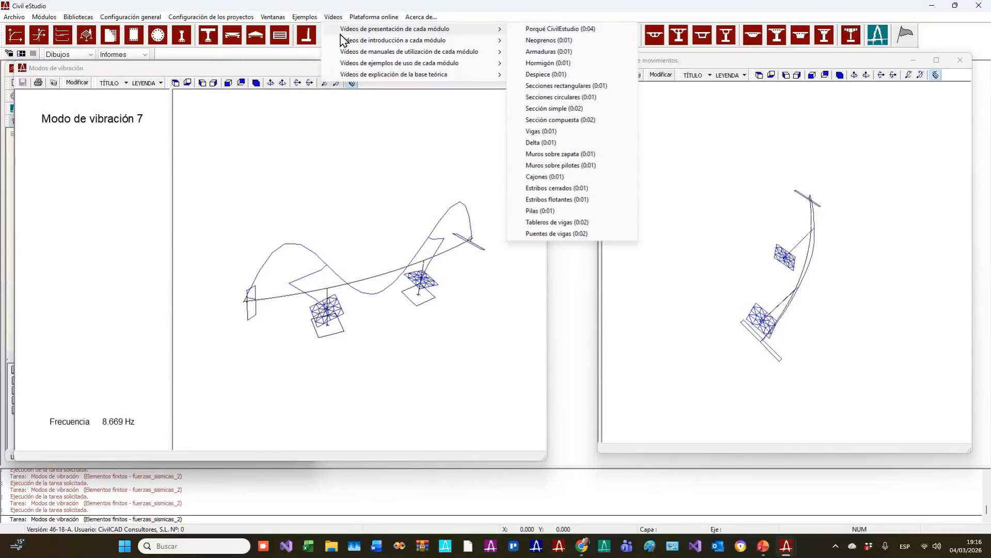
- Switch to the WebinarJam live broadcast in Chrome and end the event
left_click(584, 546)
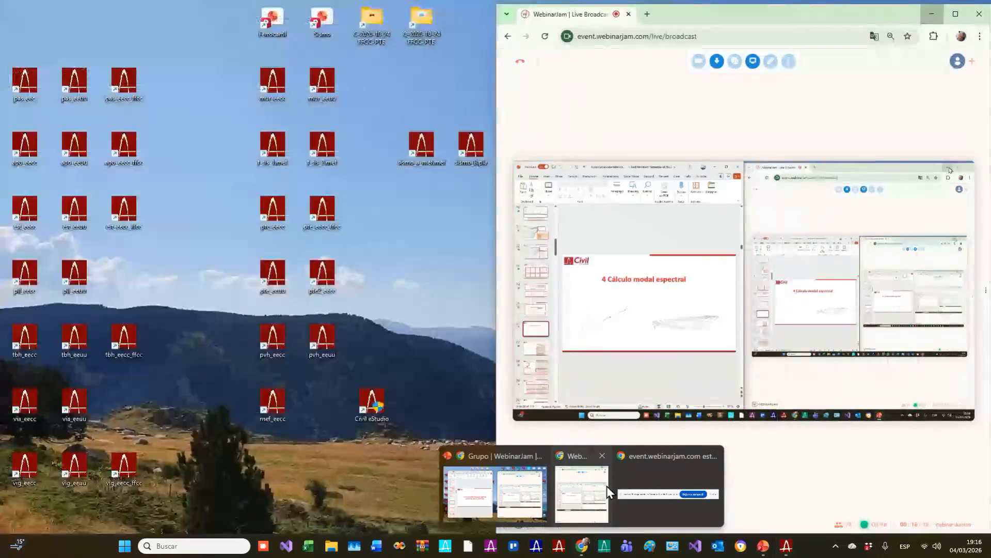
left_click(607, 485)
left_click(519, 60)
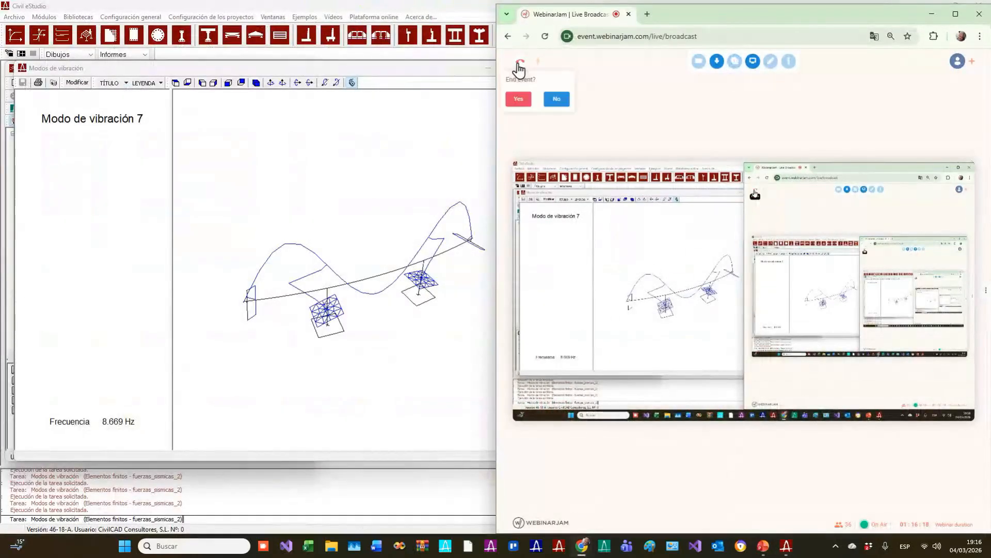
left_click(519, 99)
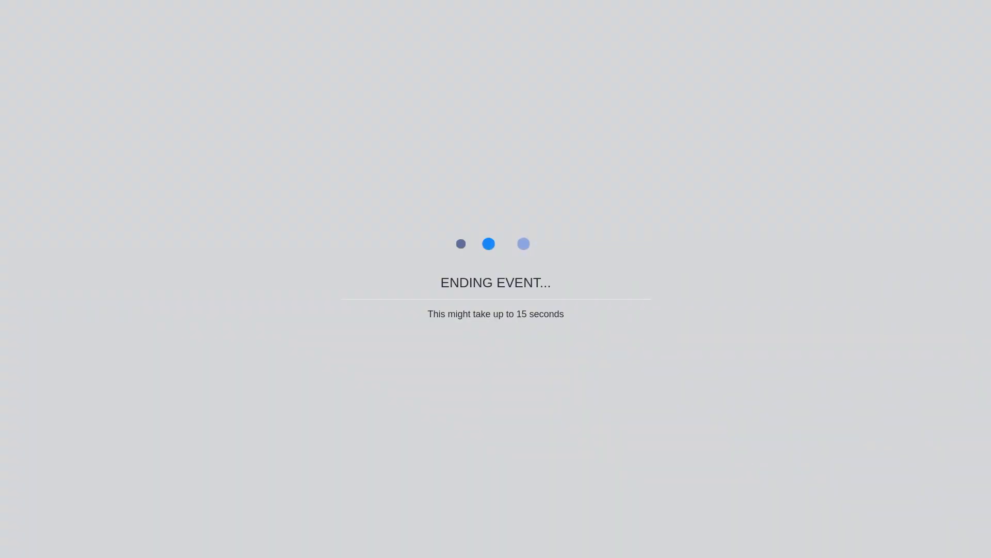